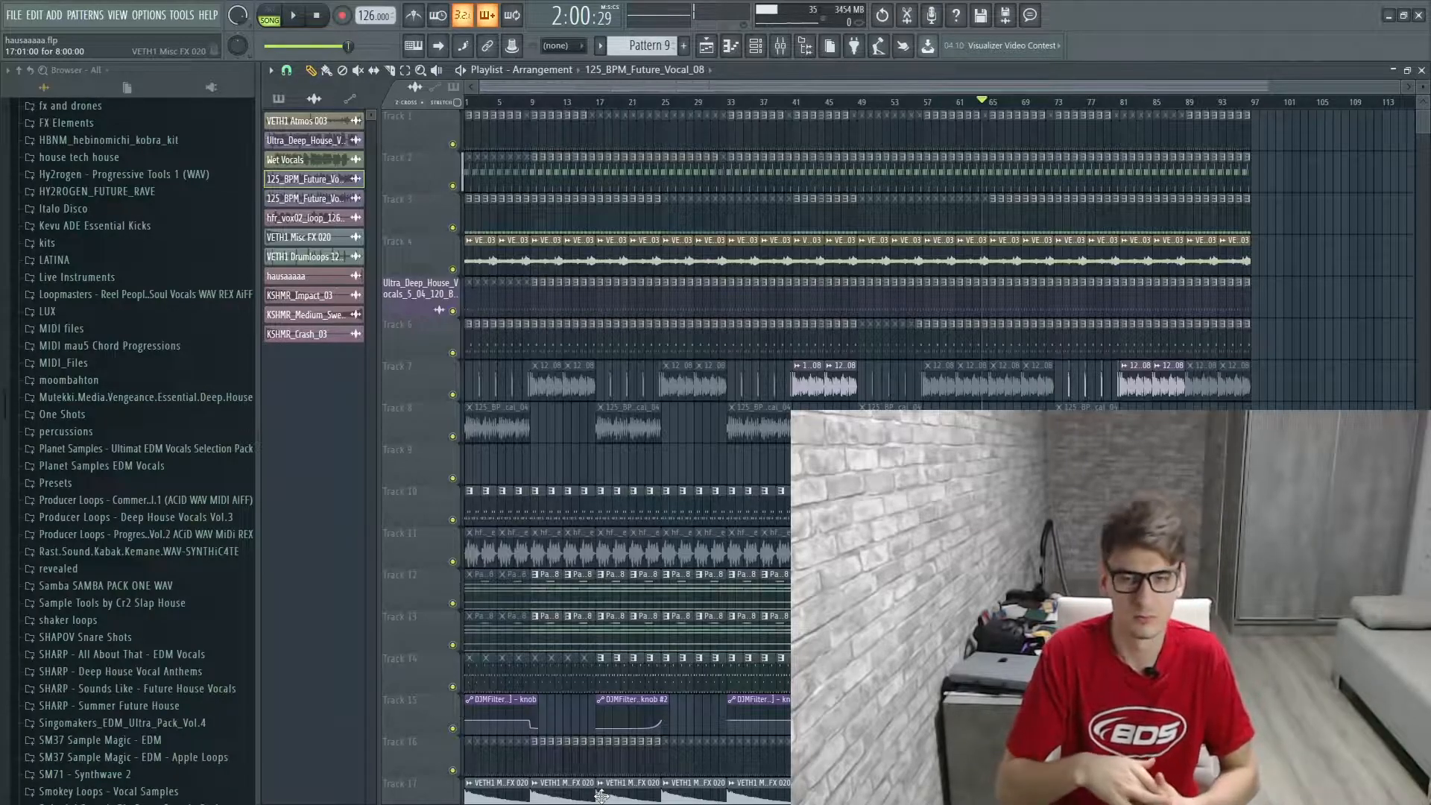
Step: Play the full arrangement from around bar 64 and stop playback
key("space")
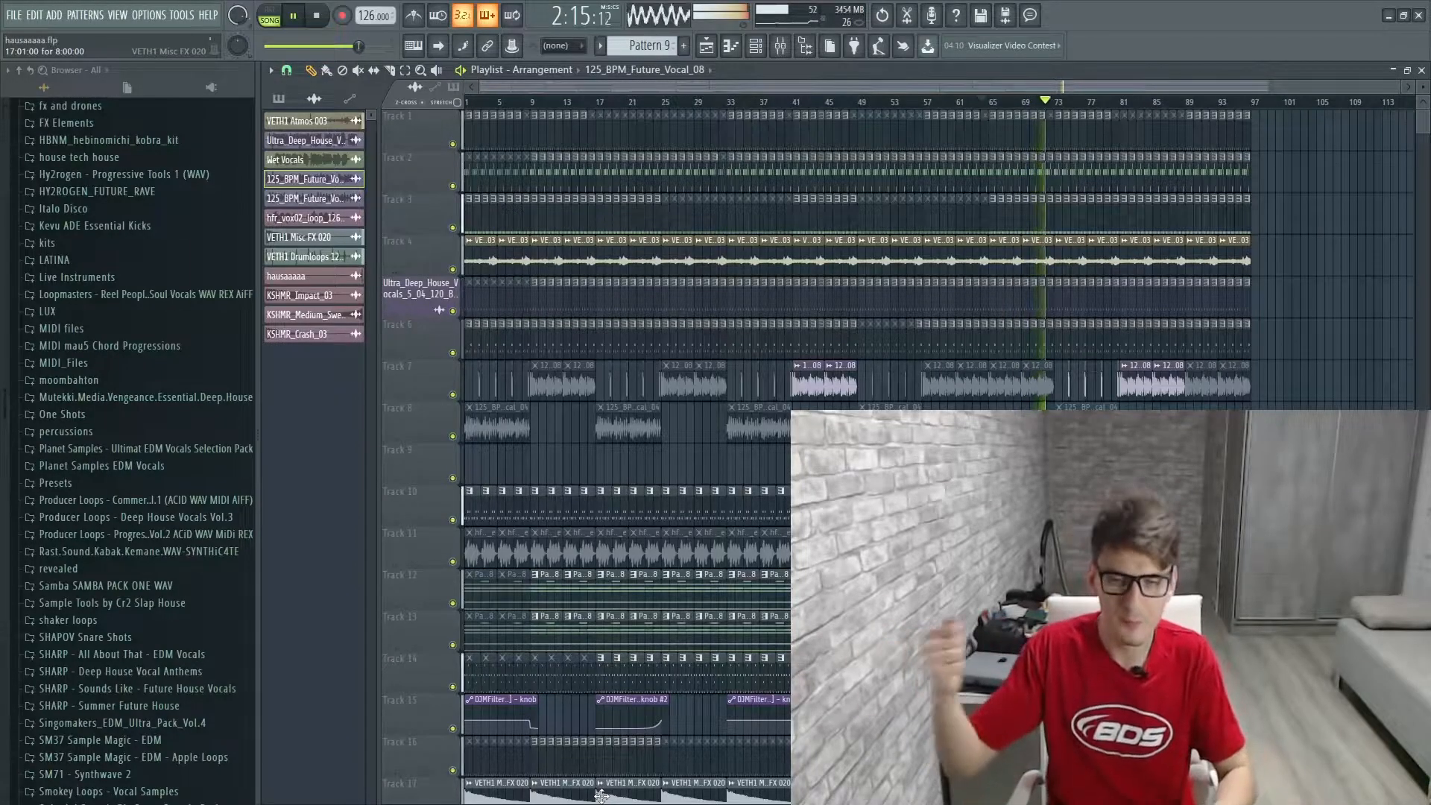
key("space")
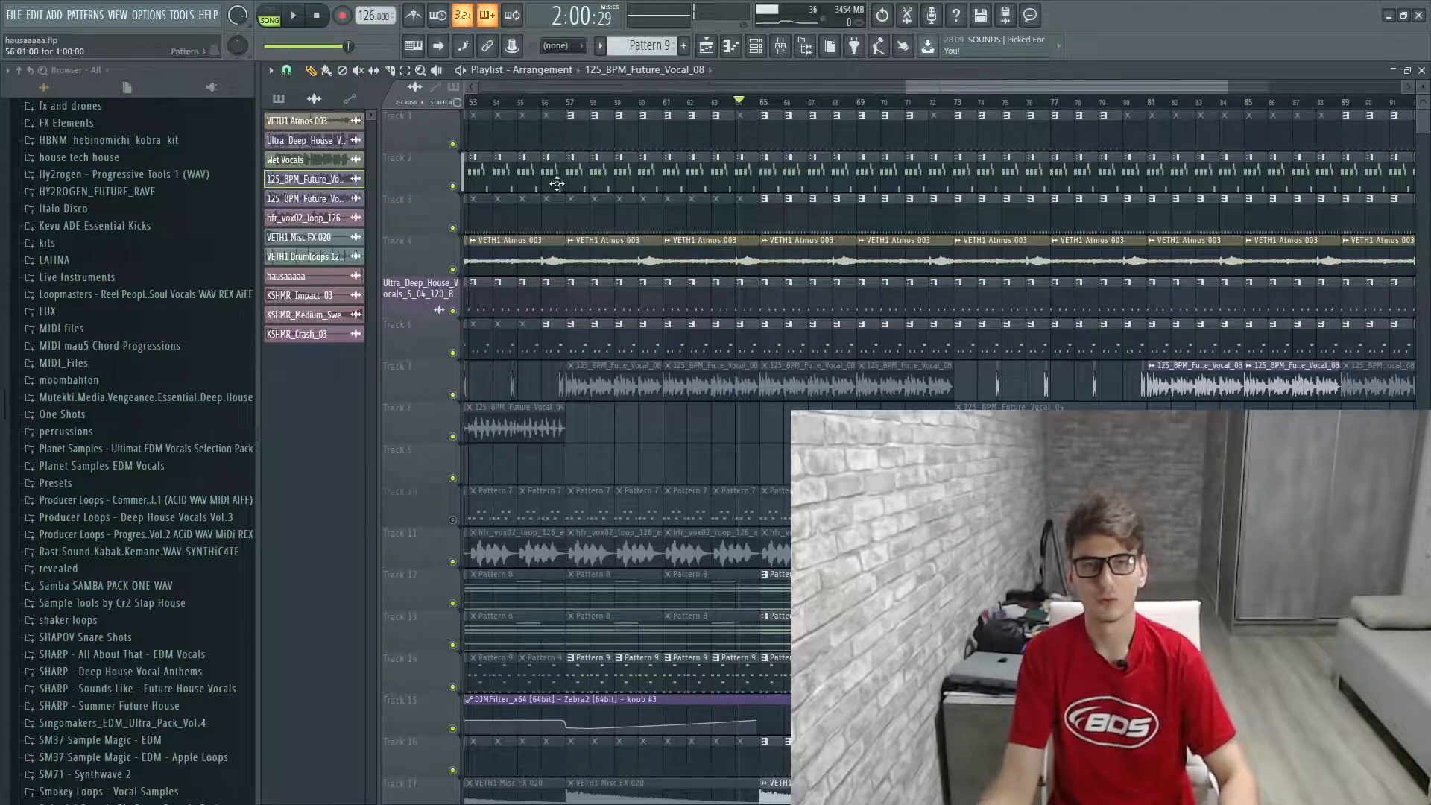
Step: Solo Track 1 in the playlist and open its Pattern 2 clip to show the kick steps
right_click(453, 144)
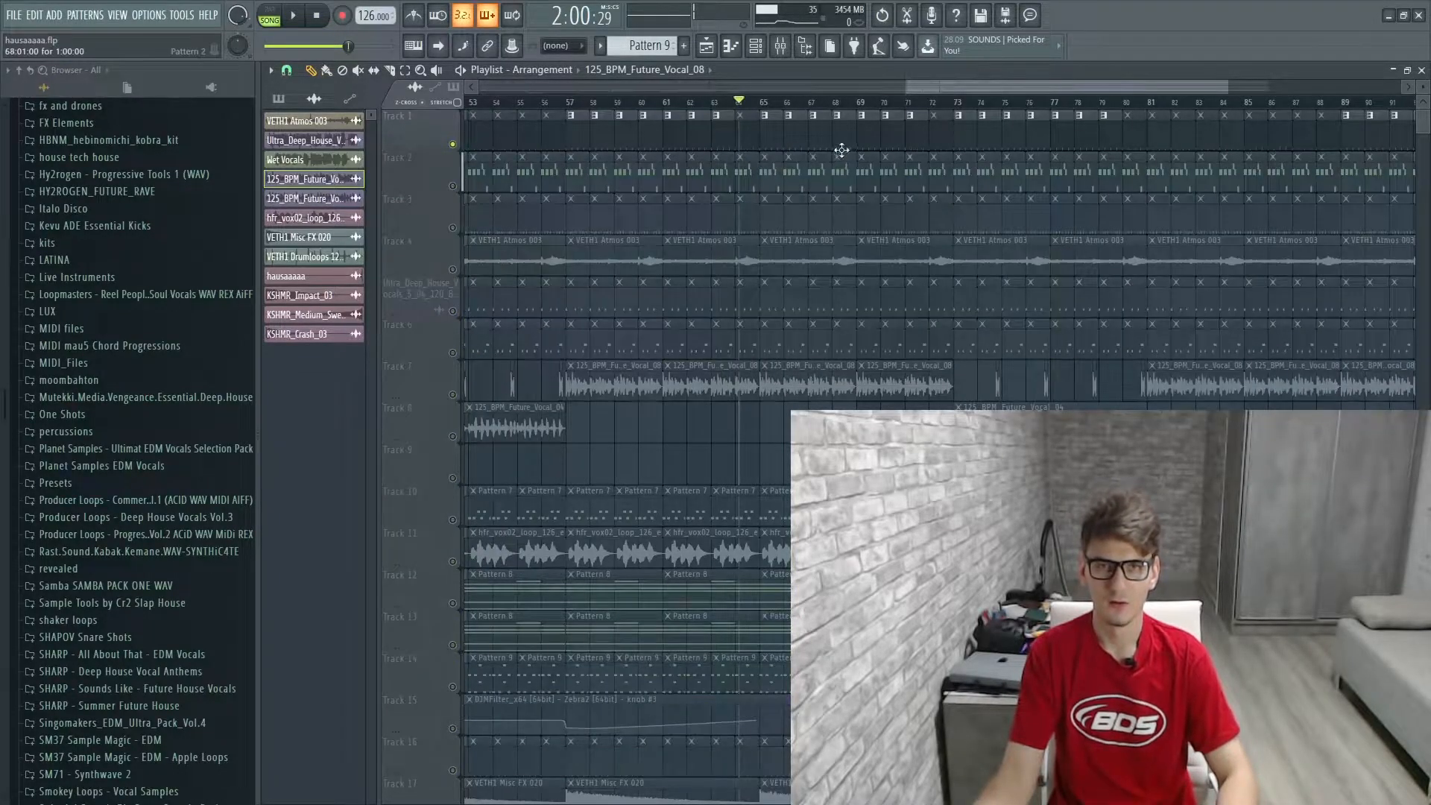
double_click(772, 134)
left_click(778, 46)
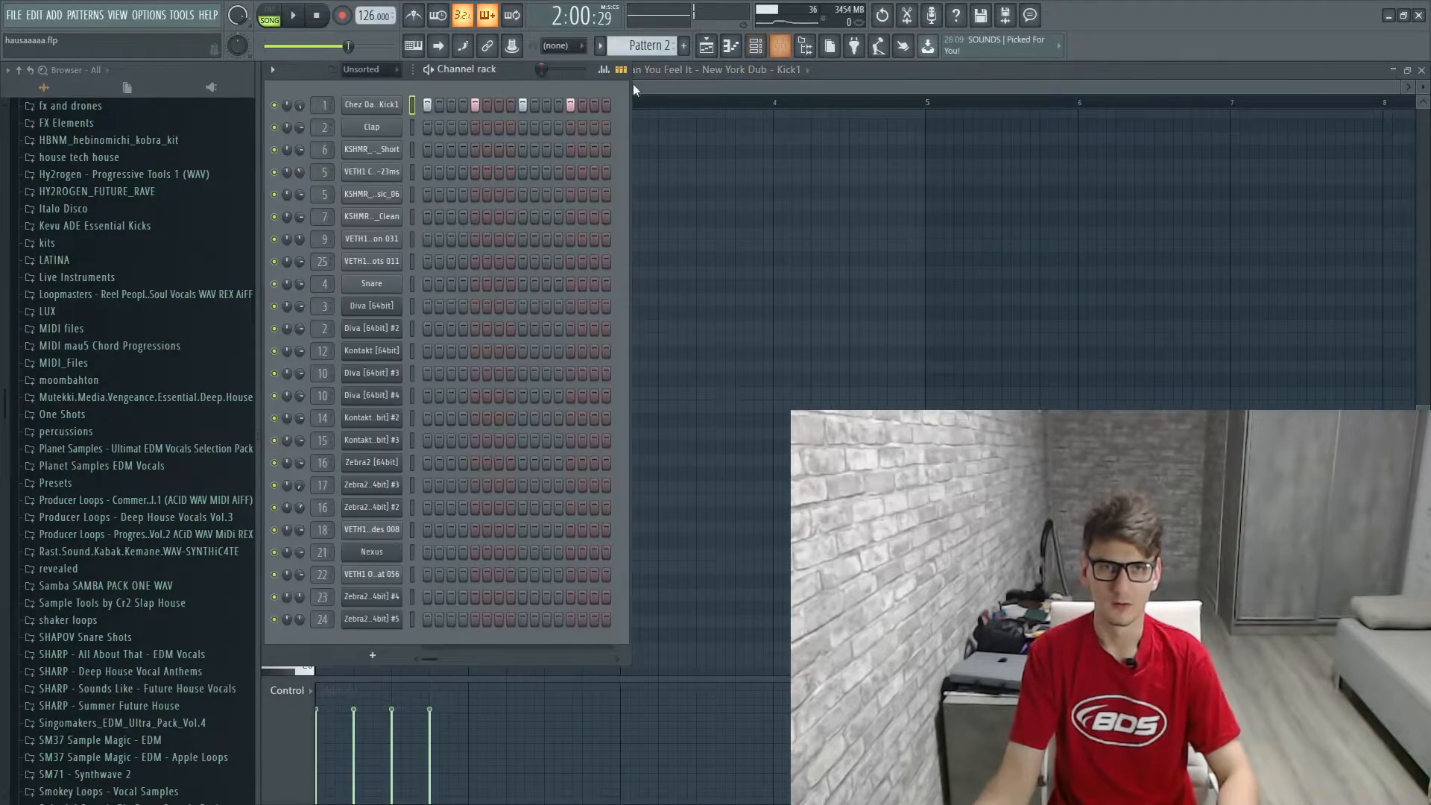
Step: Inspect and preview the kick channel's sample, and listen to the soloed kick track in the arrangement
left_click(389, 108)
left_click(531, 538)
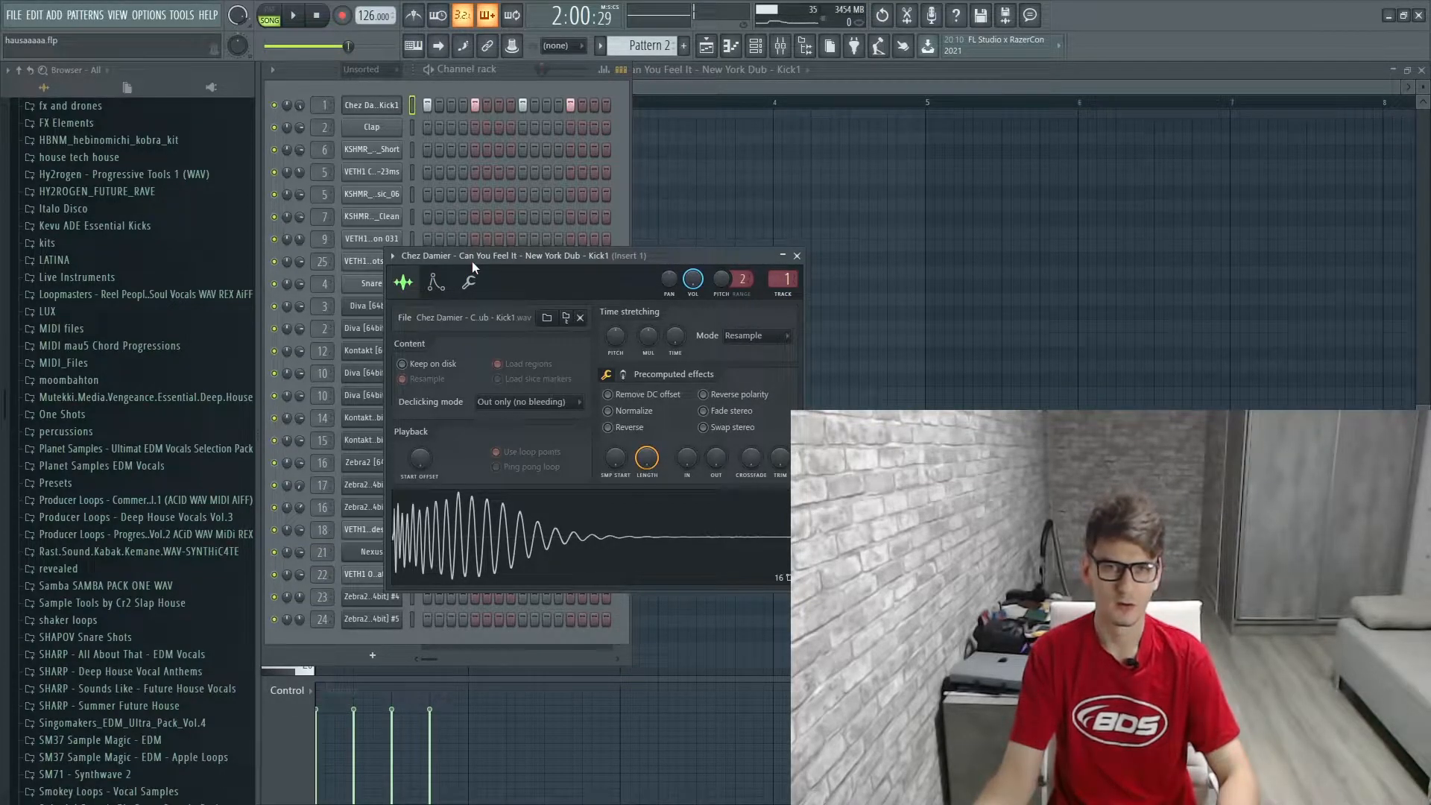
left_click(522, 559)
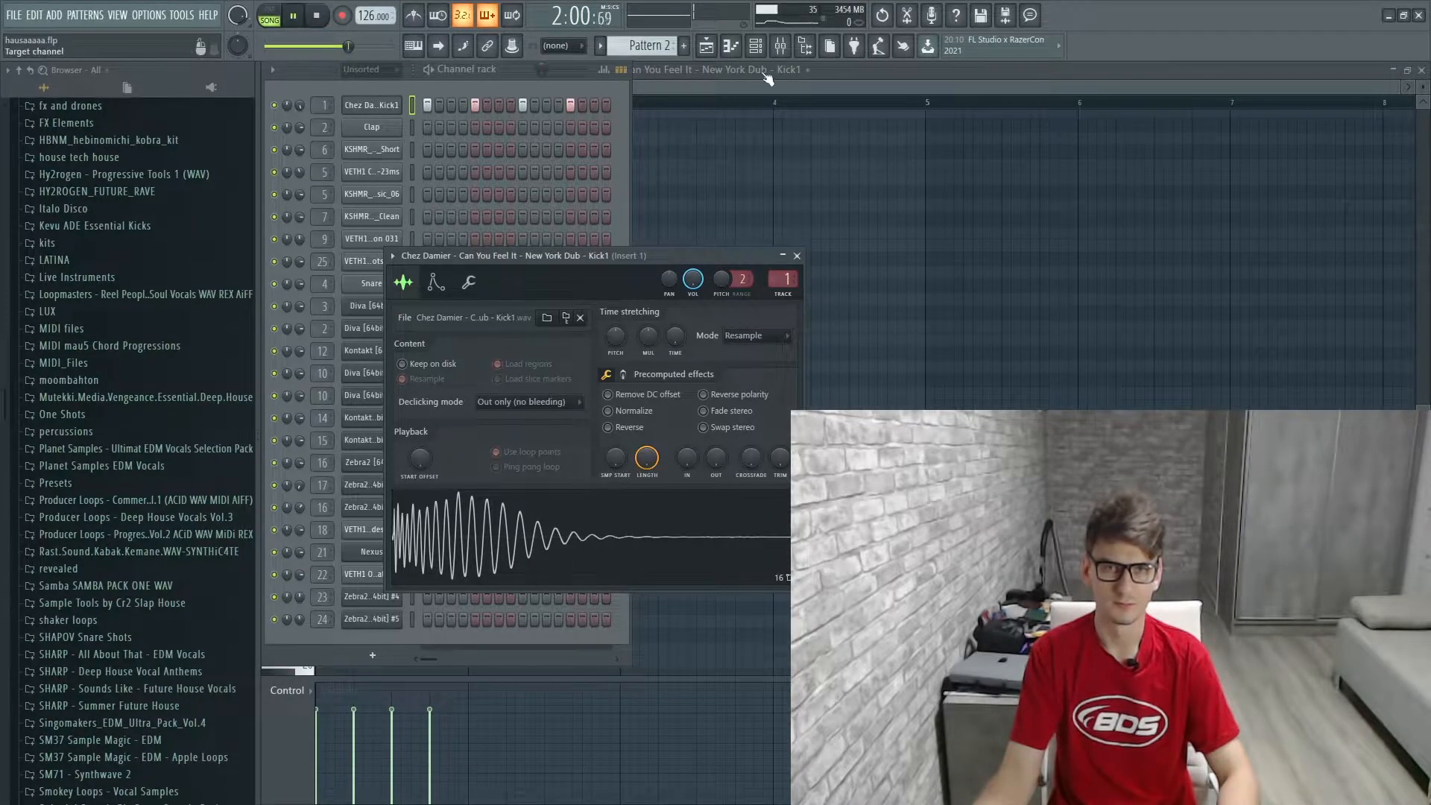
left_click(707, 46)
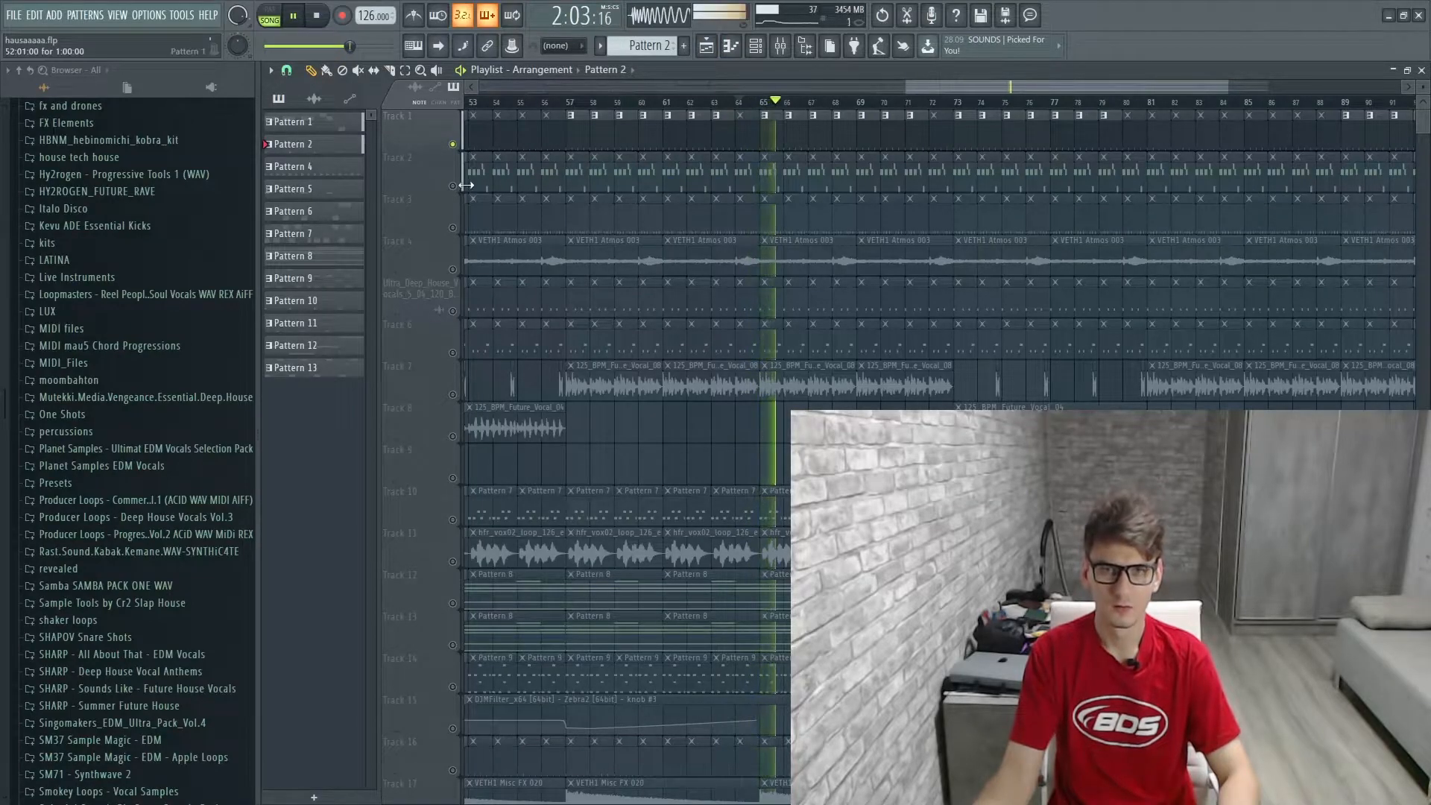
key("space")
Step: Unmute Track 2, view its Pattern 1 bass notes and play them together with the kick
left_click(457, 187)
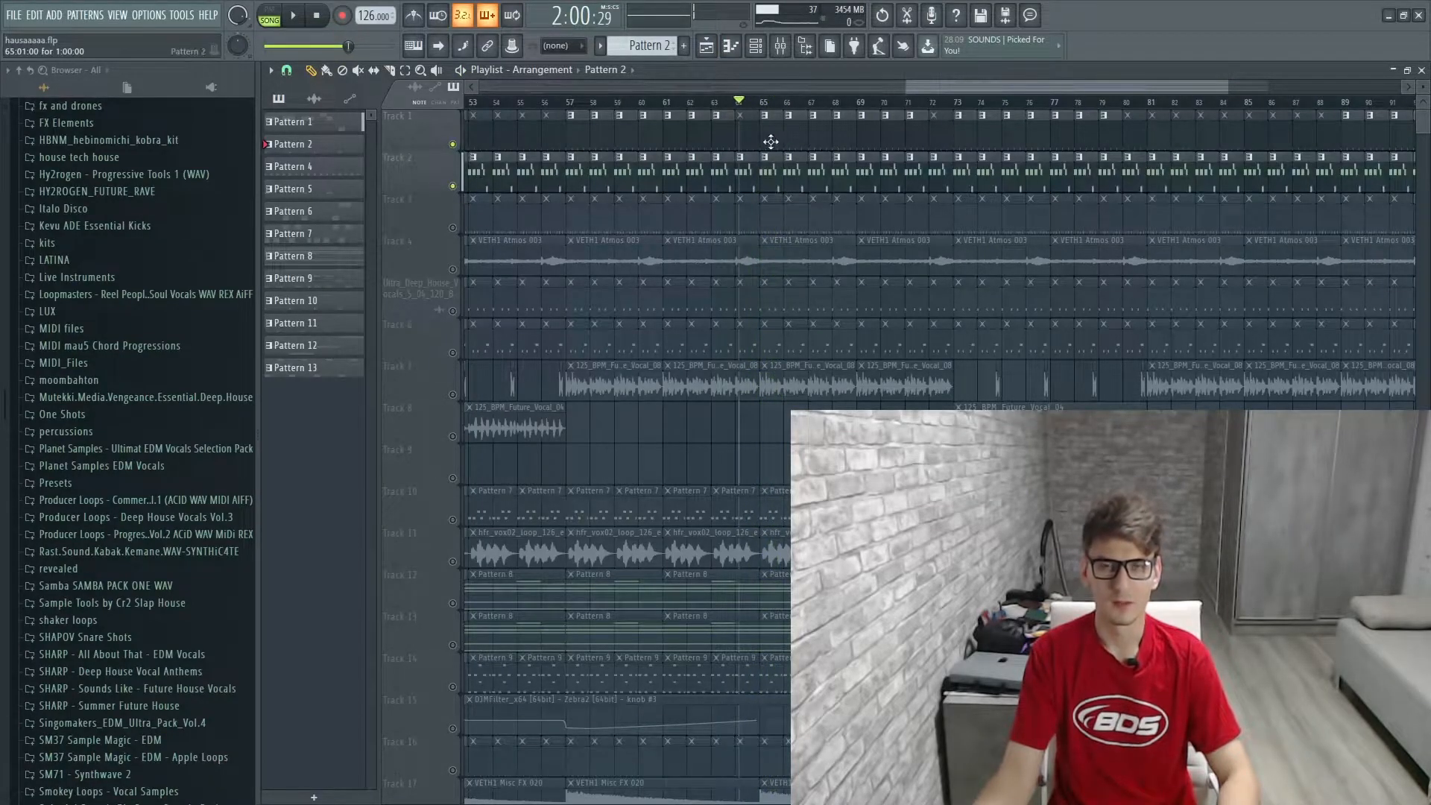
double_click(767, 173)
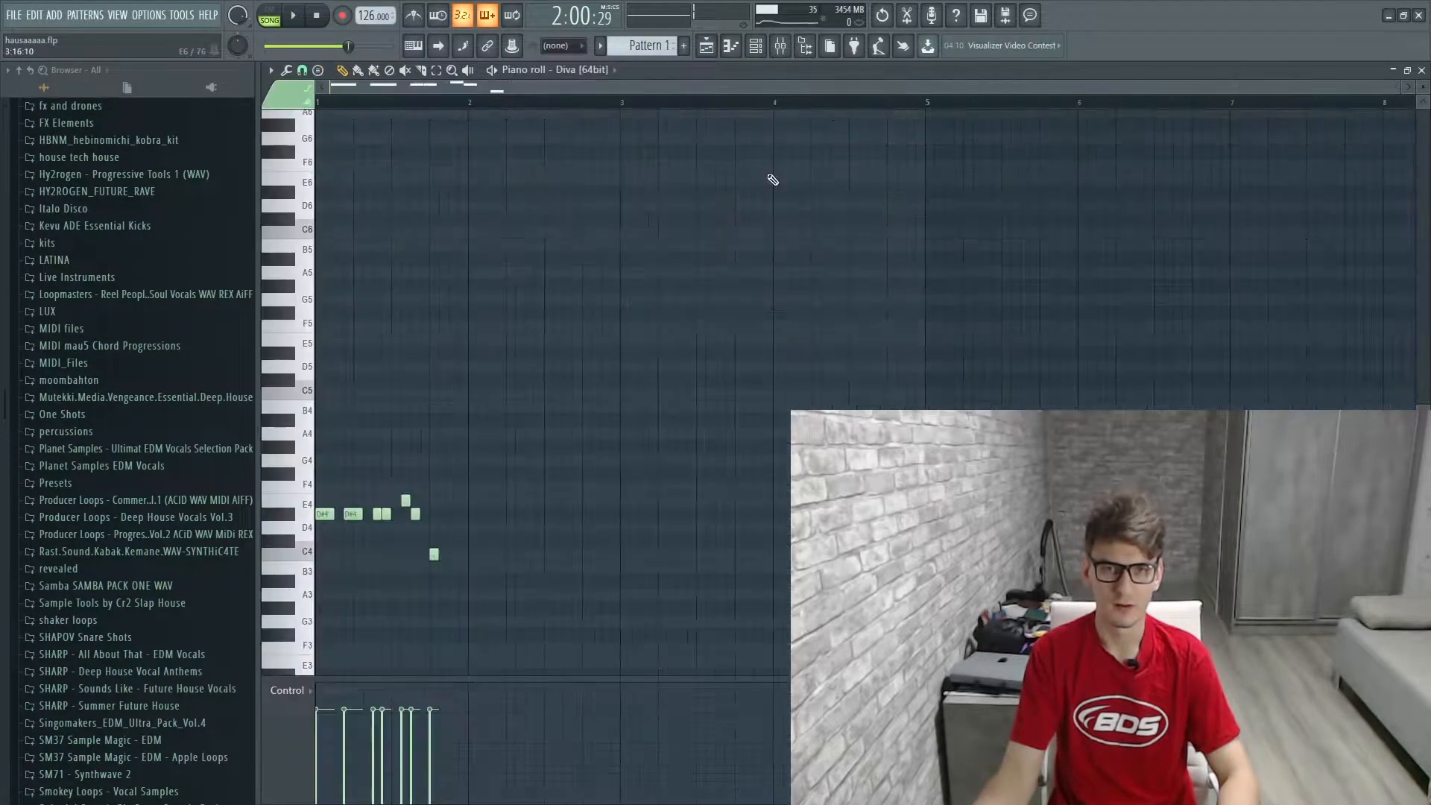
left_click(706, 47)
key("space")
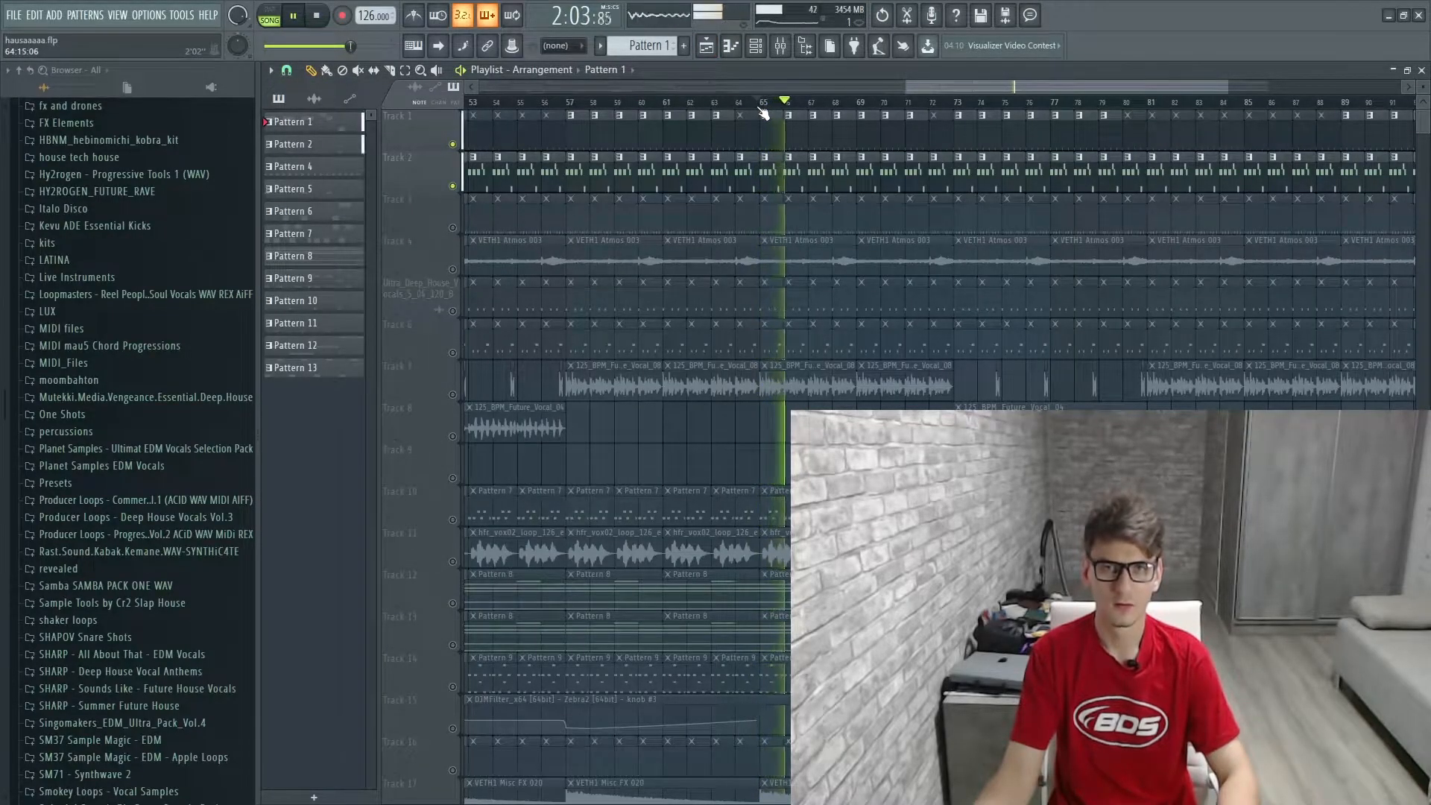
left_click(755, 49)
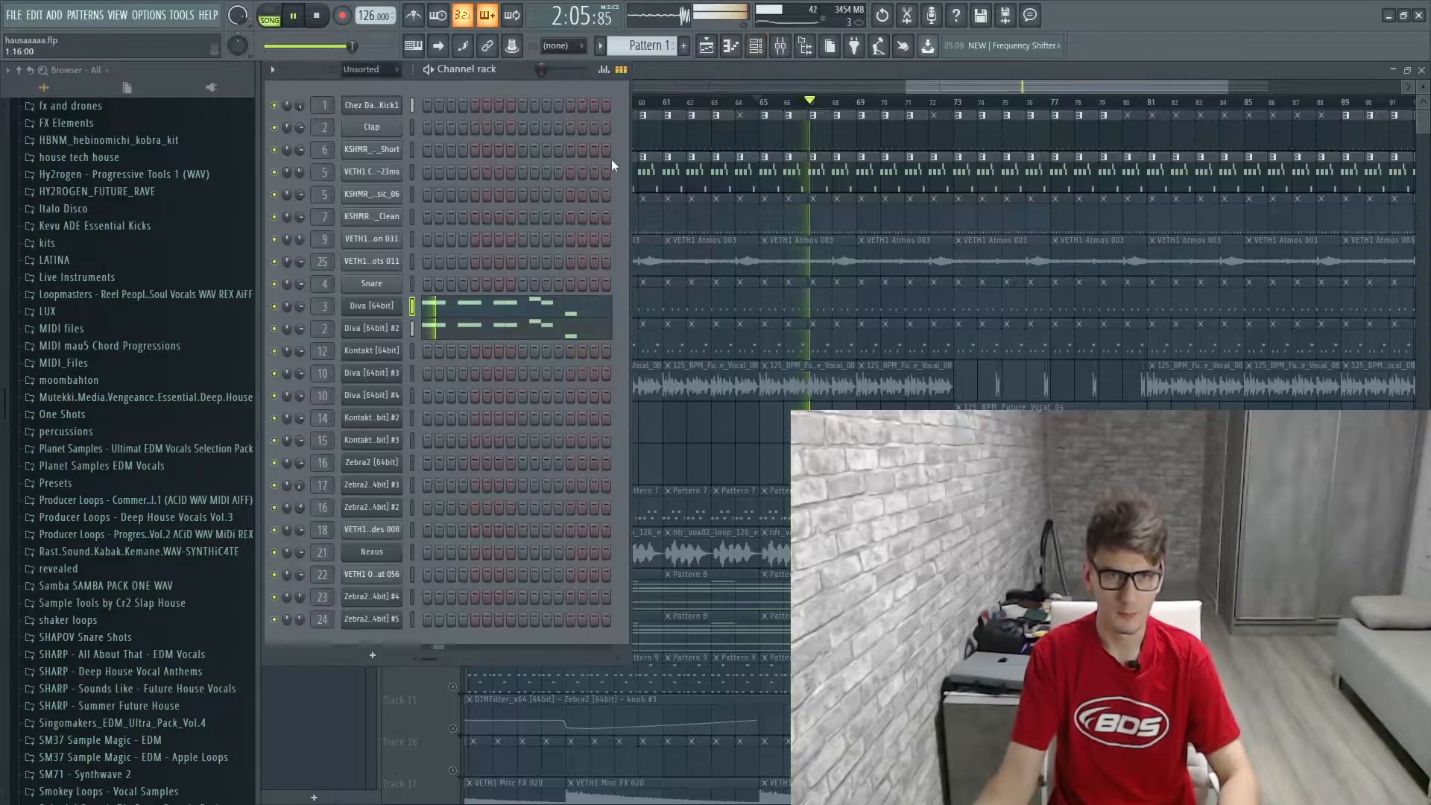
key("space")
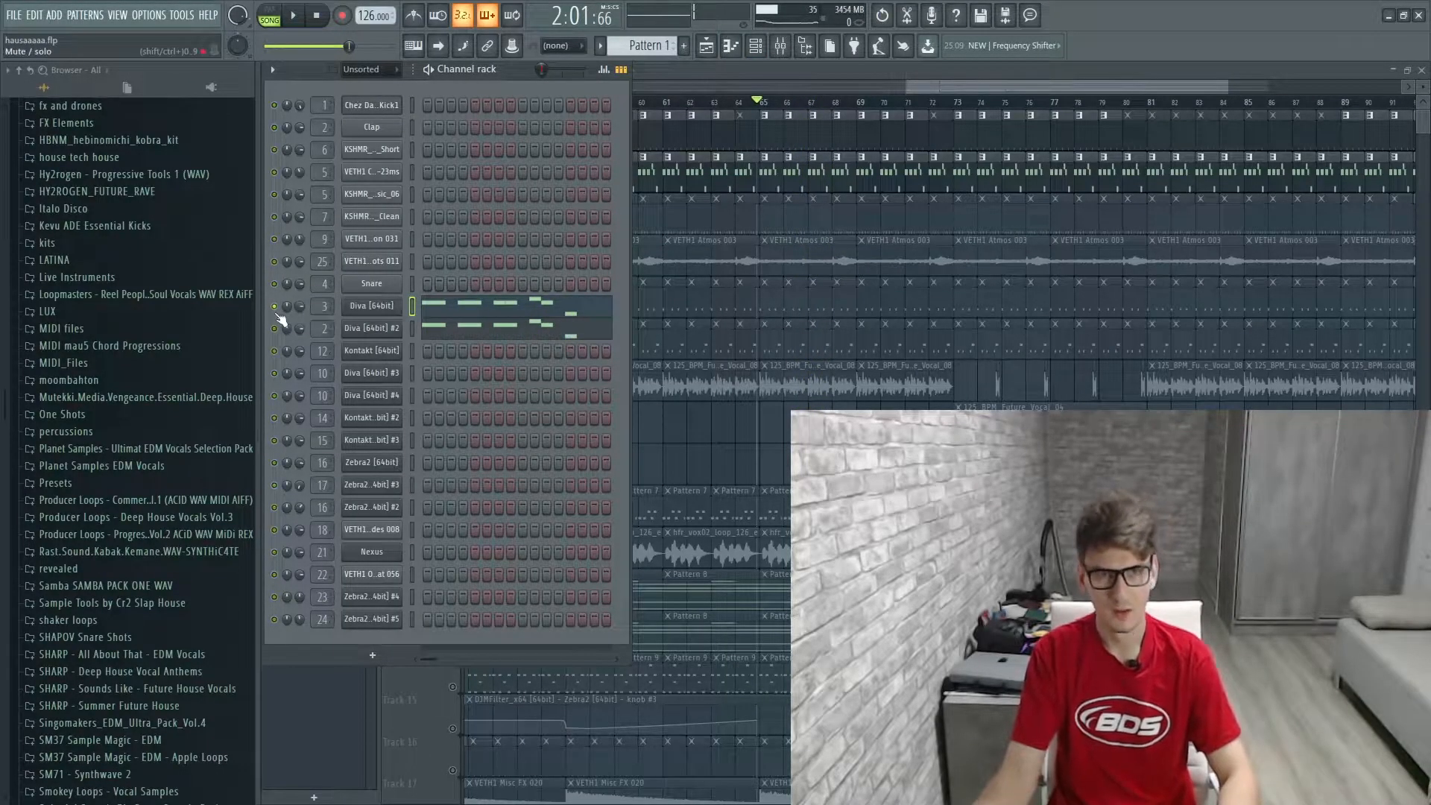
Step: View the preset of the first Diva bass channel and play that channel soloed
left_click(373, 306)
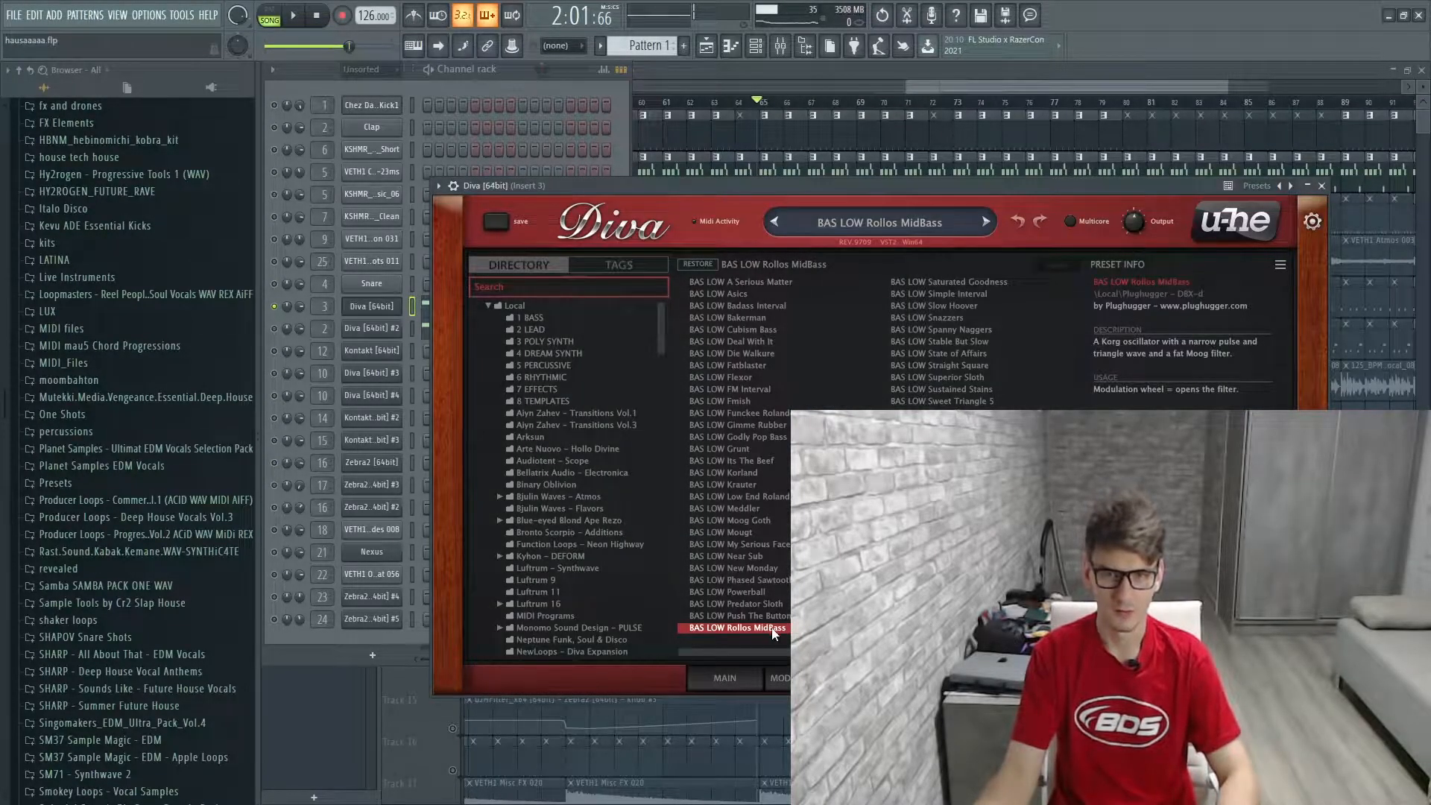
left_click(1322, 186)
left_click(295, 19)
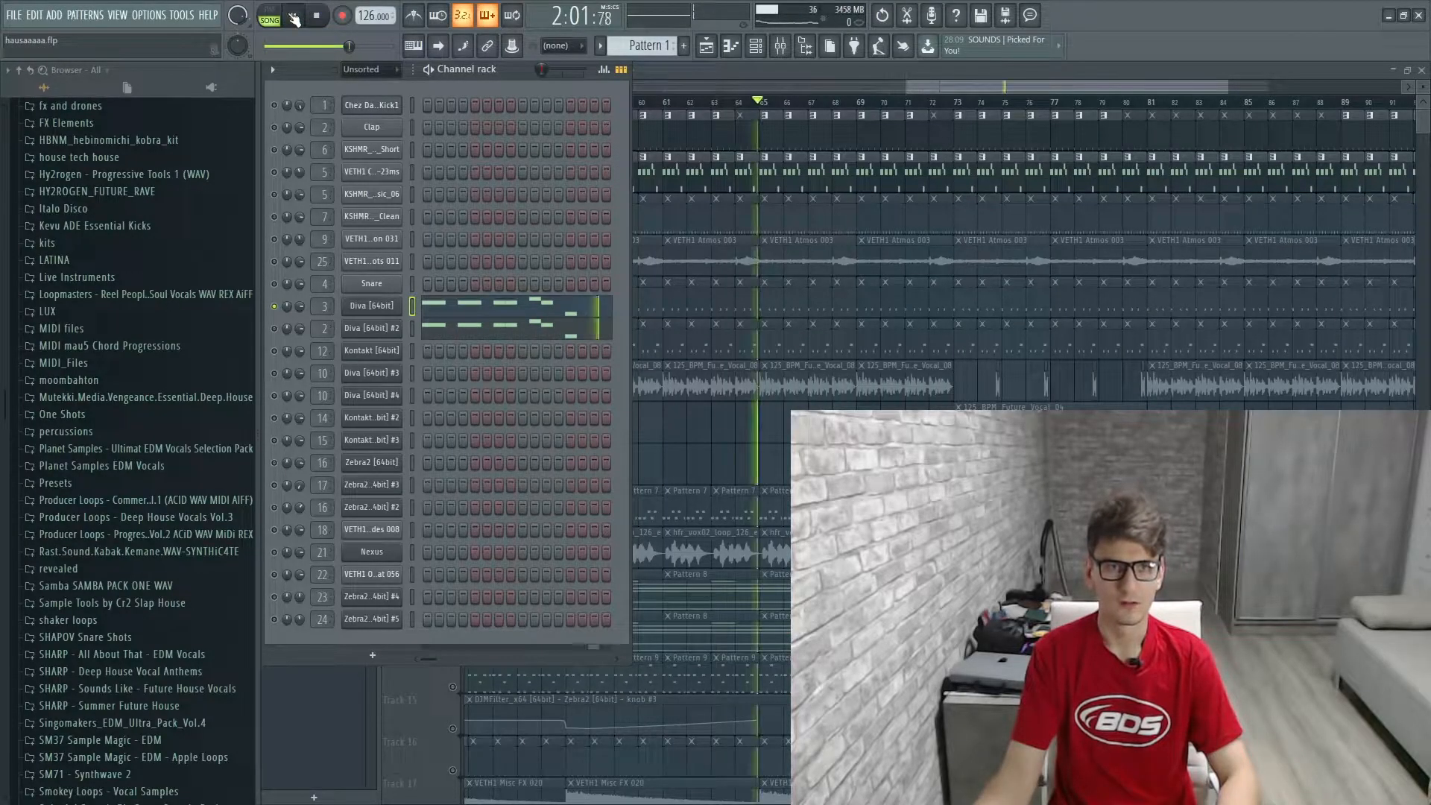
Step: Open the EffectRack on mixer insert 3 and compare the bass with Devil-Loc bypassed and enabled
left_click(780, 48)
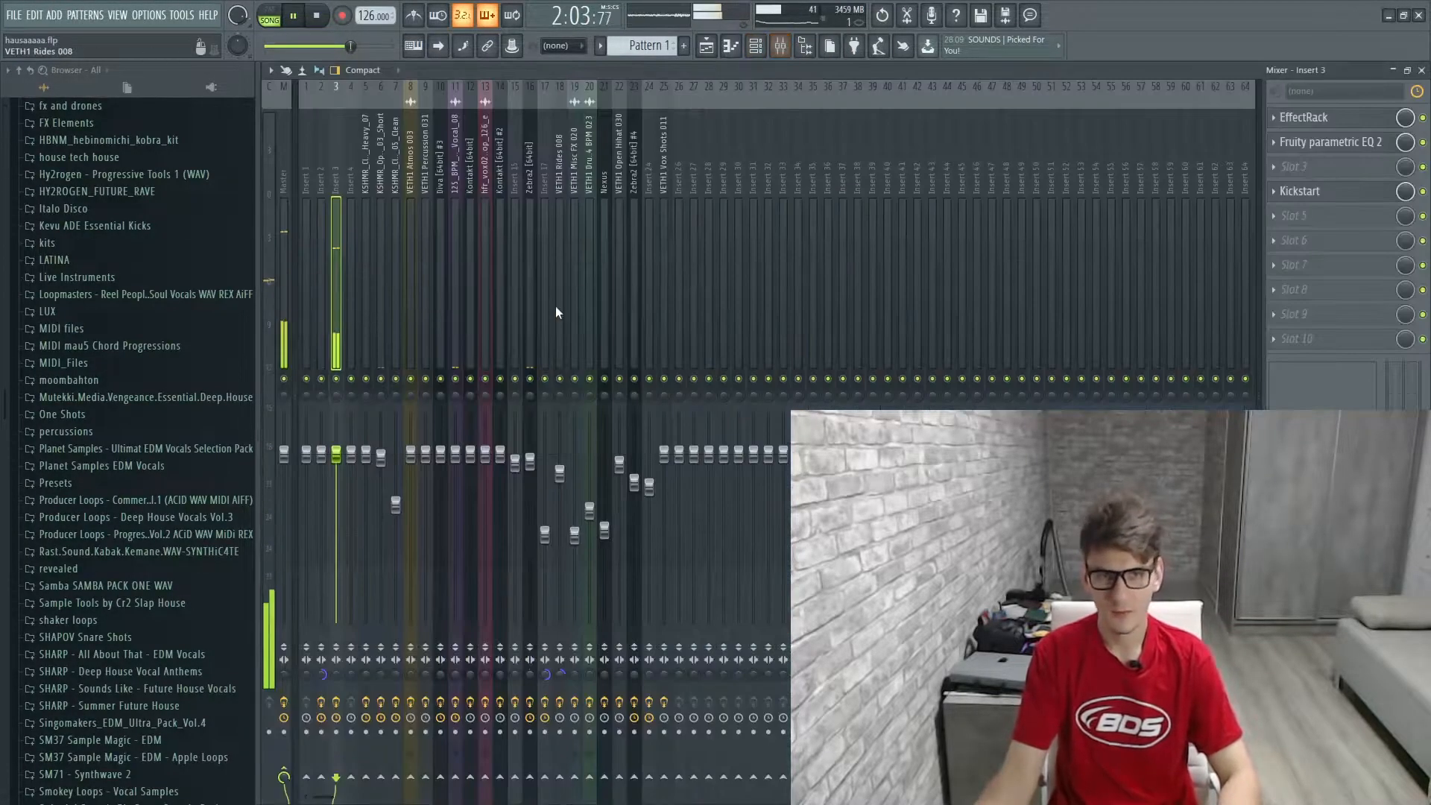
left_click(1304, 117)
key("space")
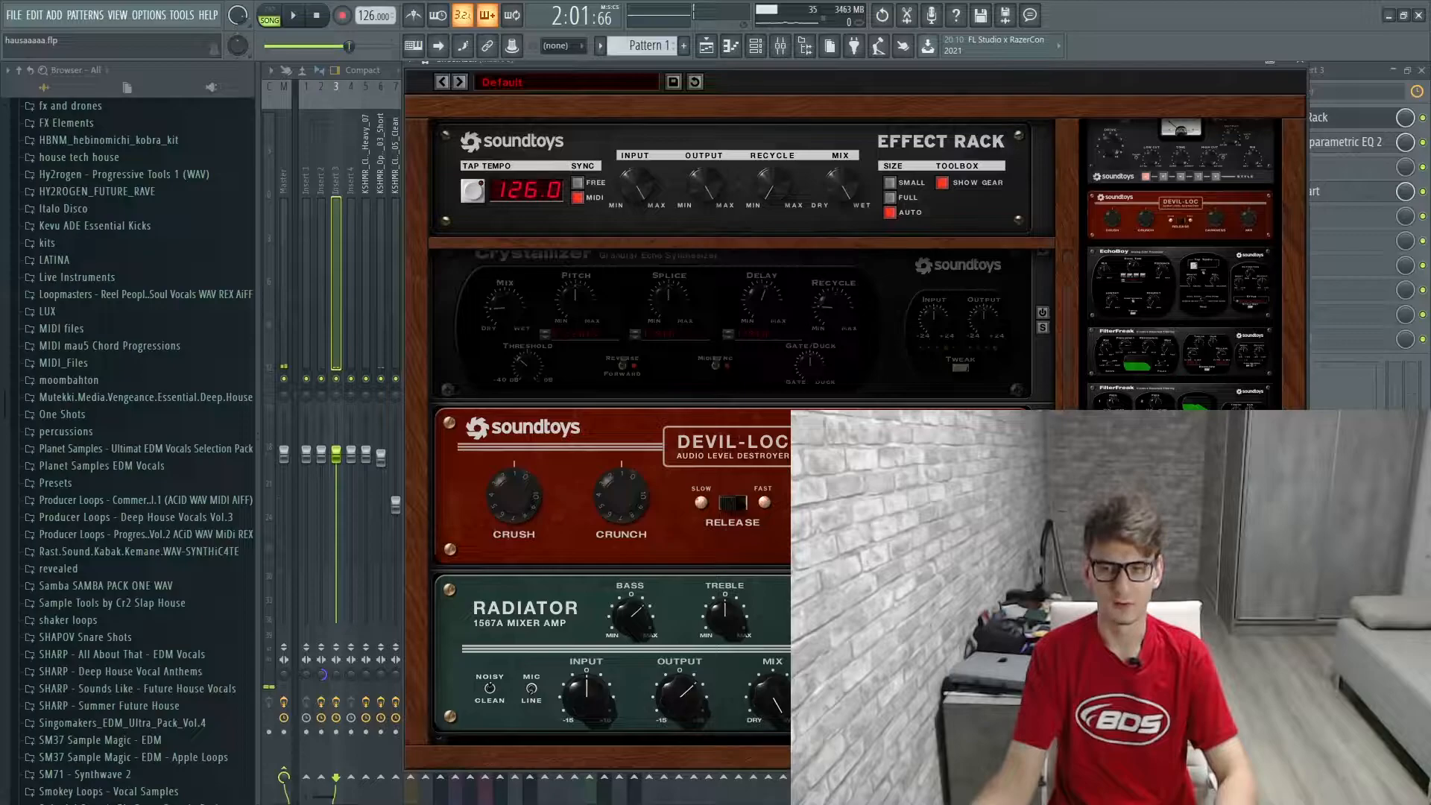
left_click(449, 423)
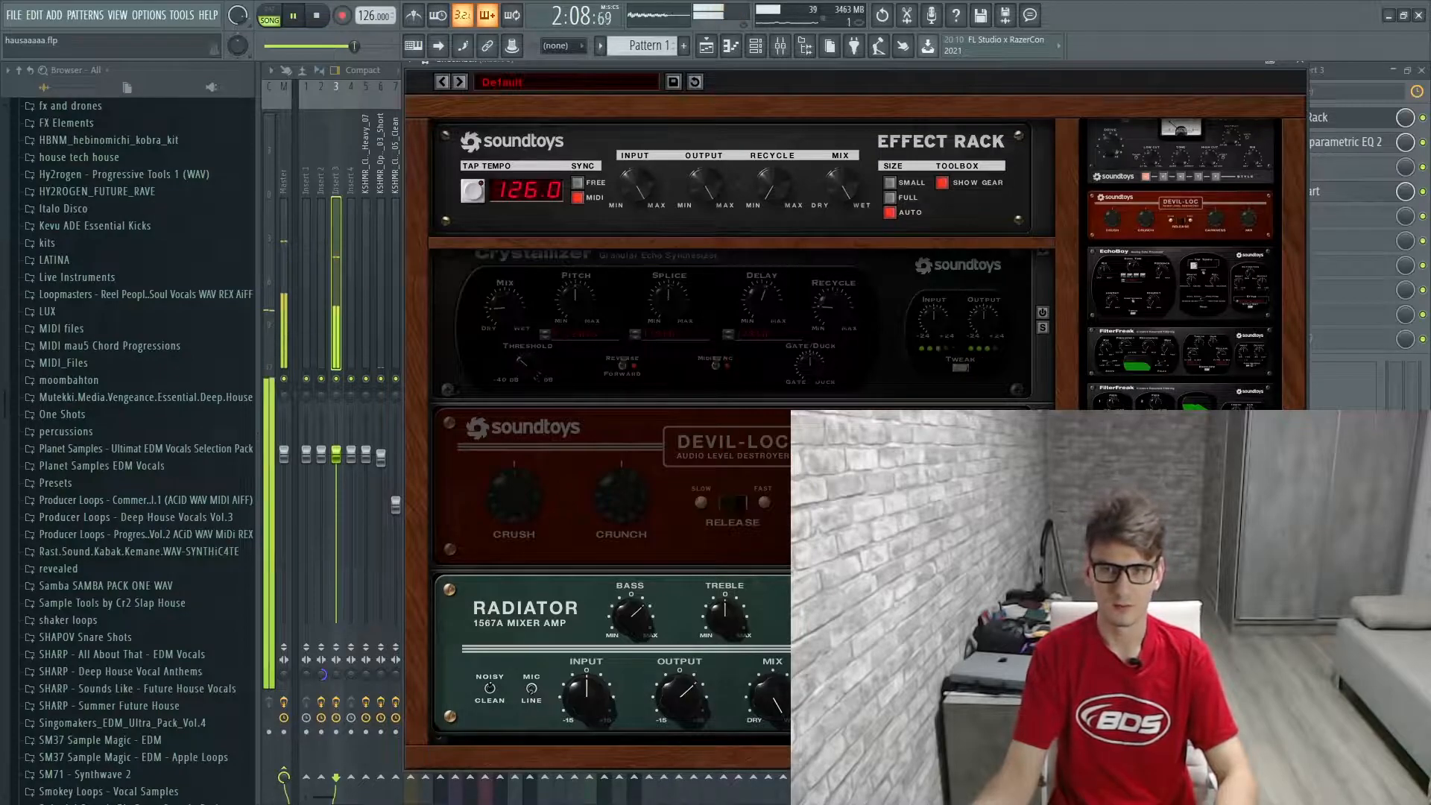
left_click(1043, 479)
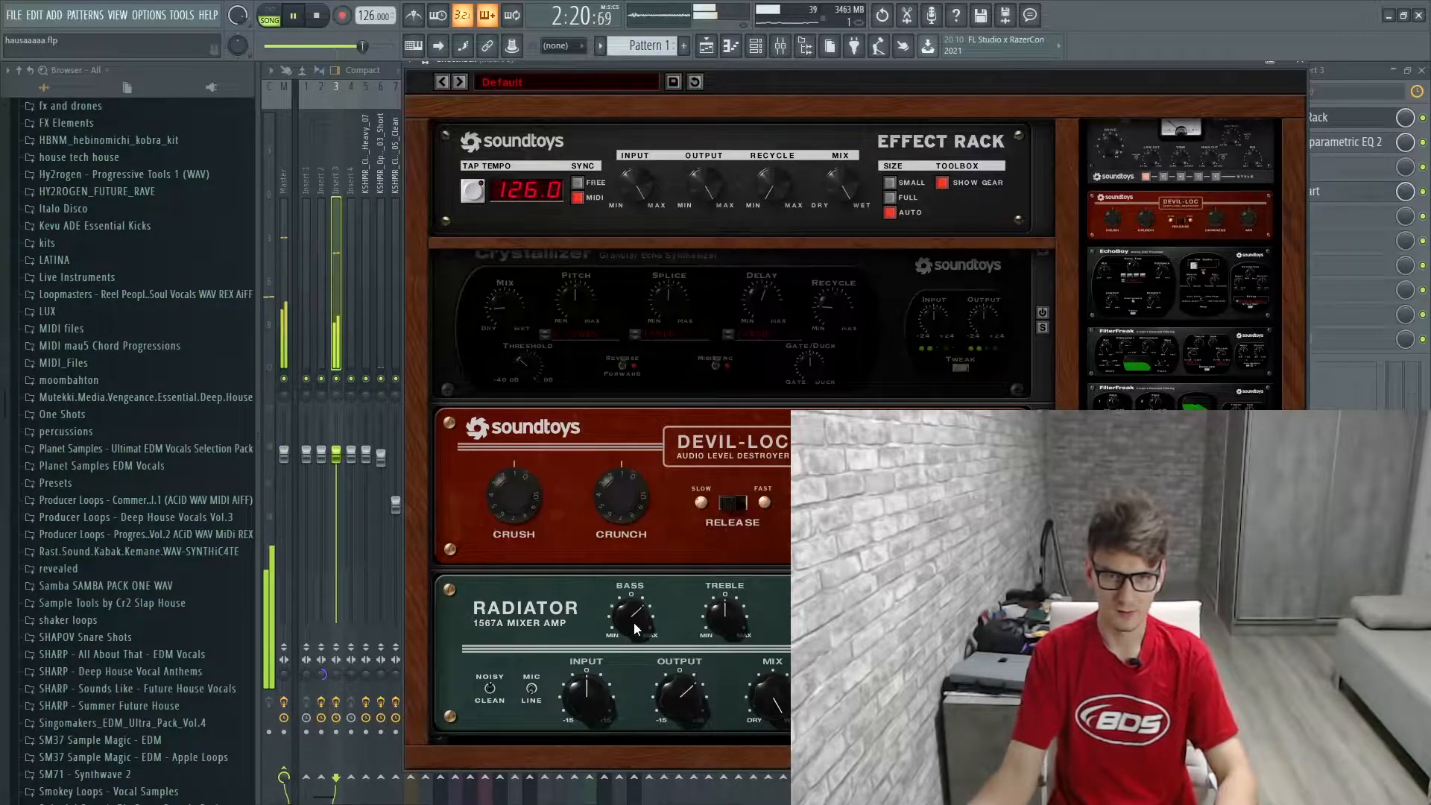
left_click(1300, 63)
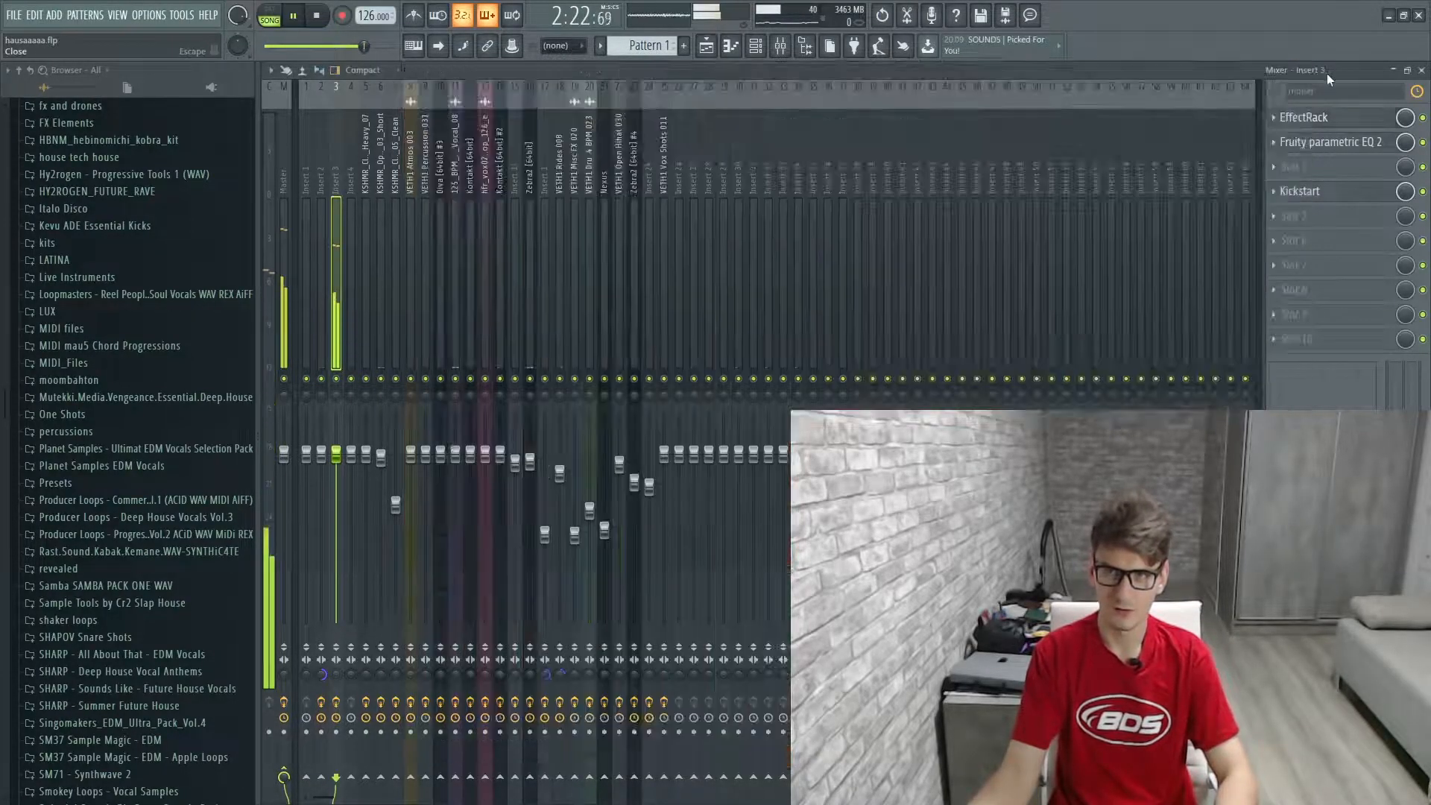
Step: Examine the bass layer's frequency spectrum with the SPAN analyzer on the master track
left_click(280, 249)
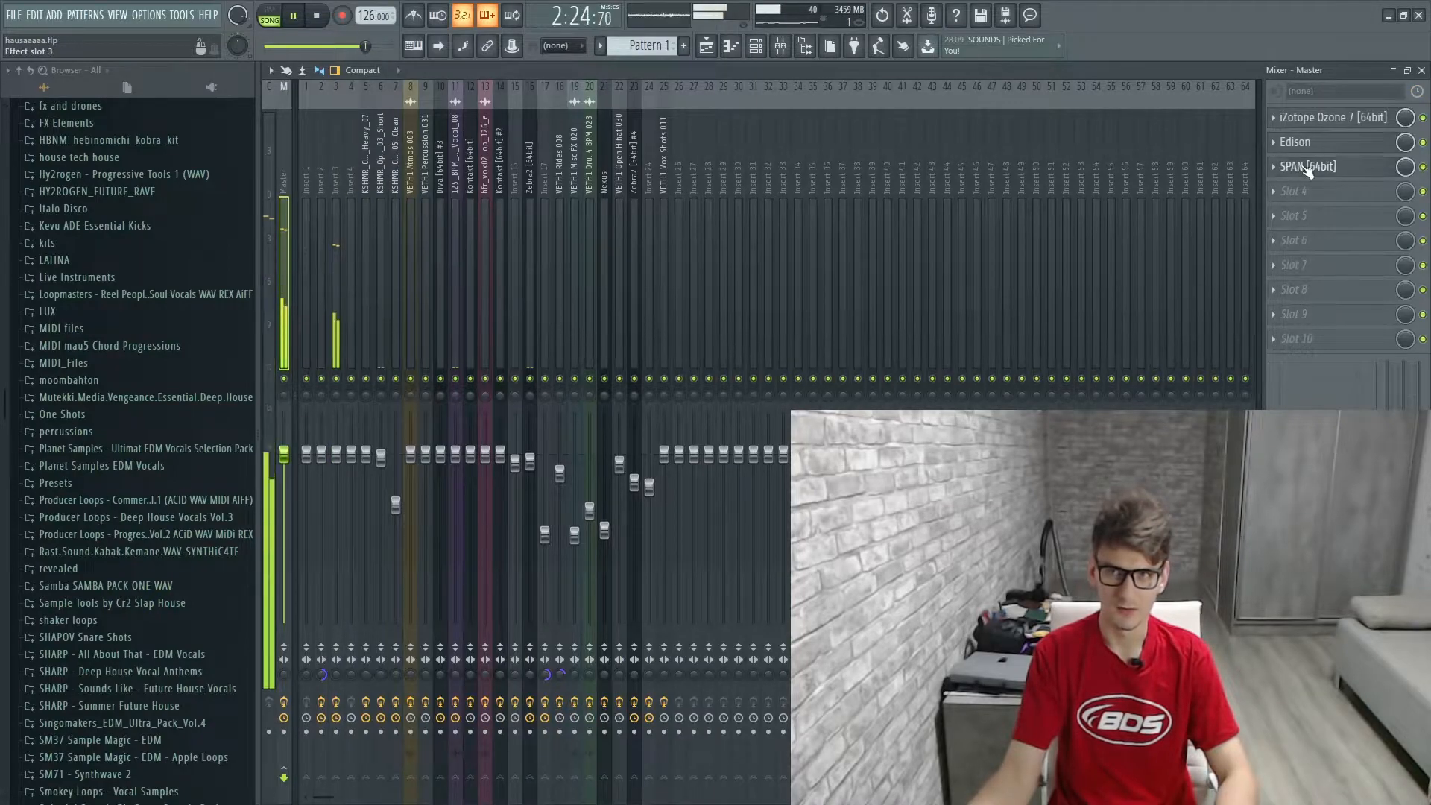
left_click(1297, 166)
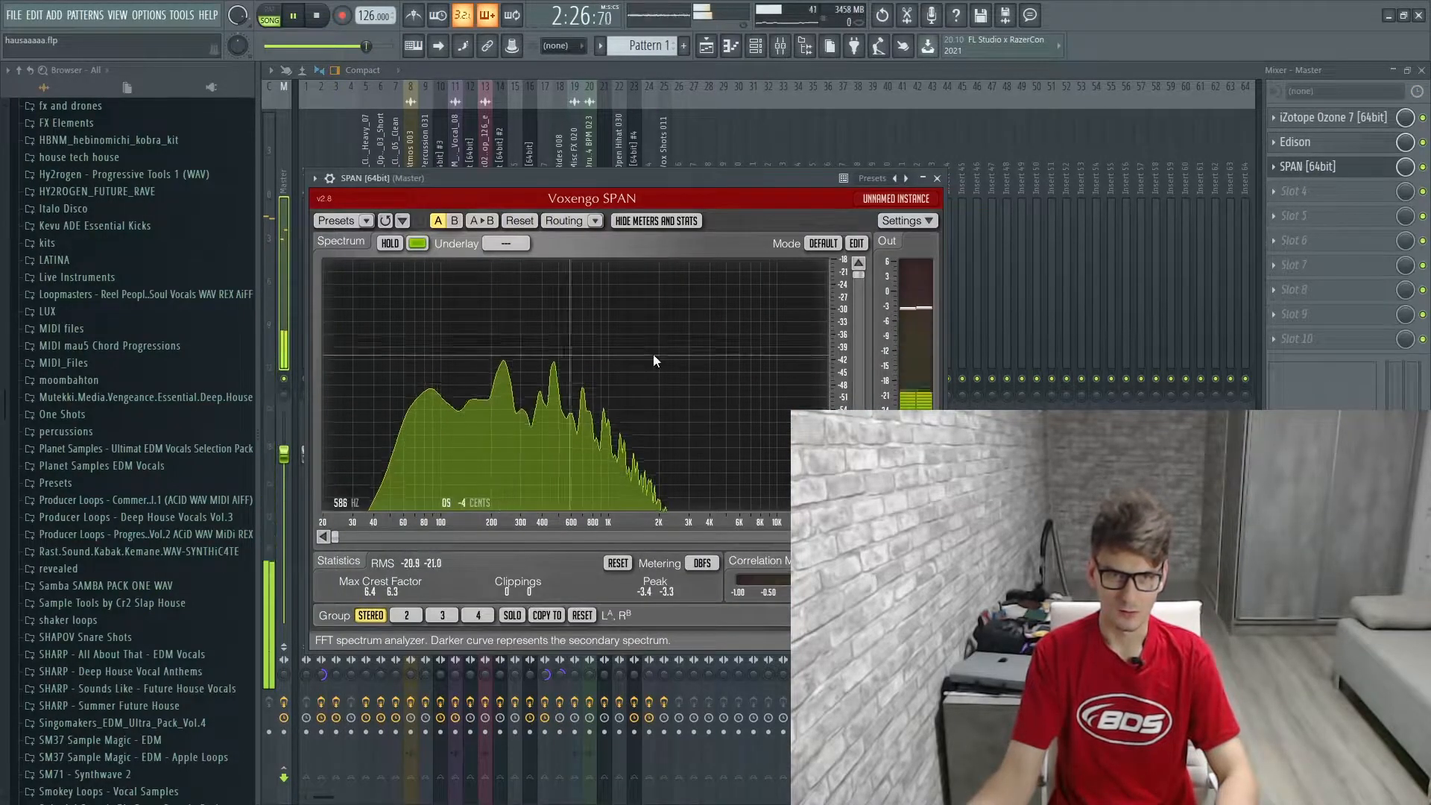
left_click(937, 178)
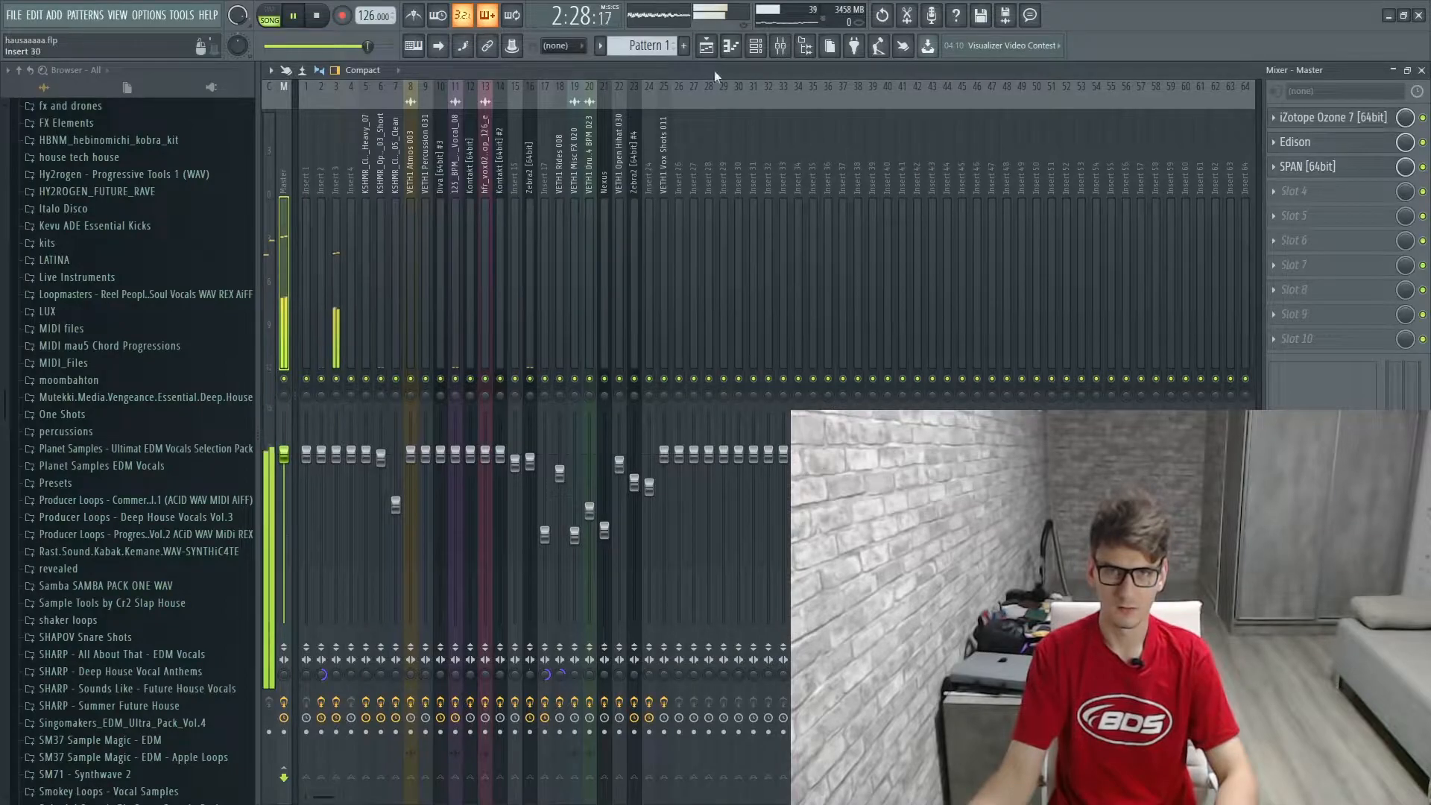
Step: Solo the second Diva channel and select mixer insert 2 to show its effects
left_click(766, 46)
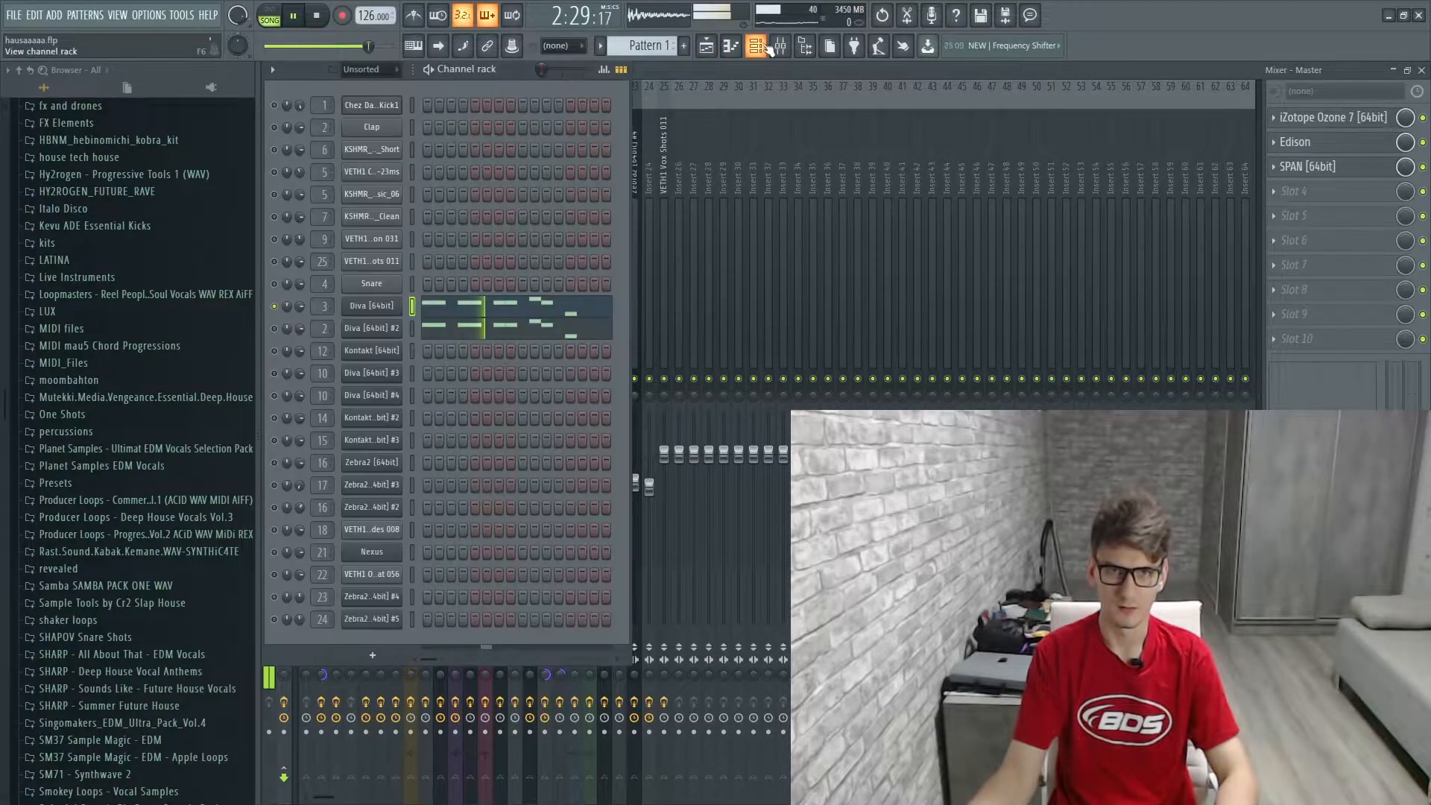
right_click(275, 329)
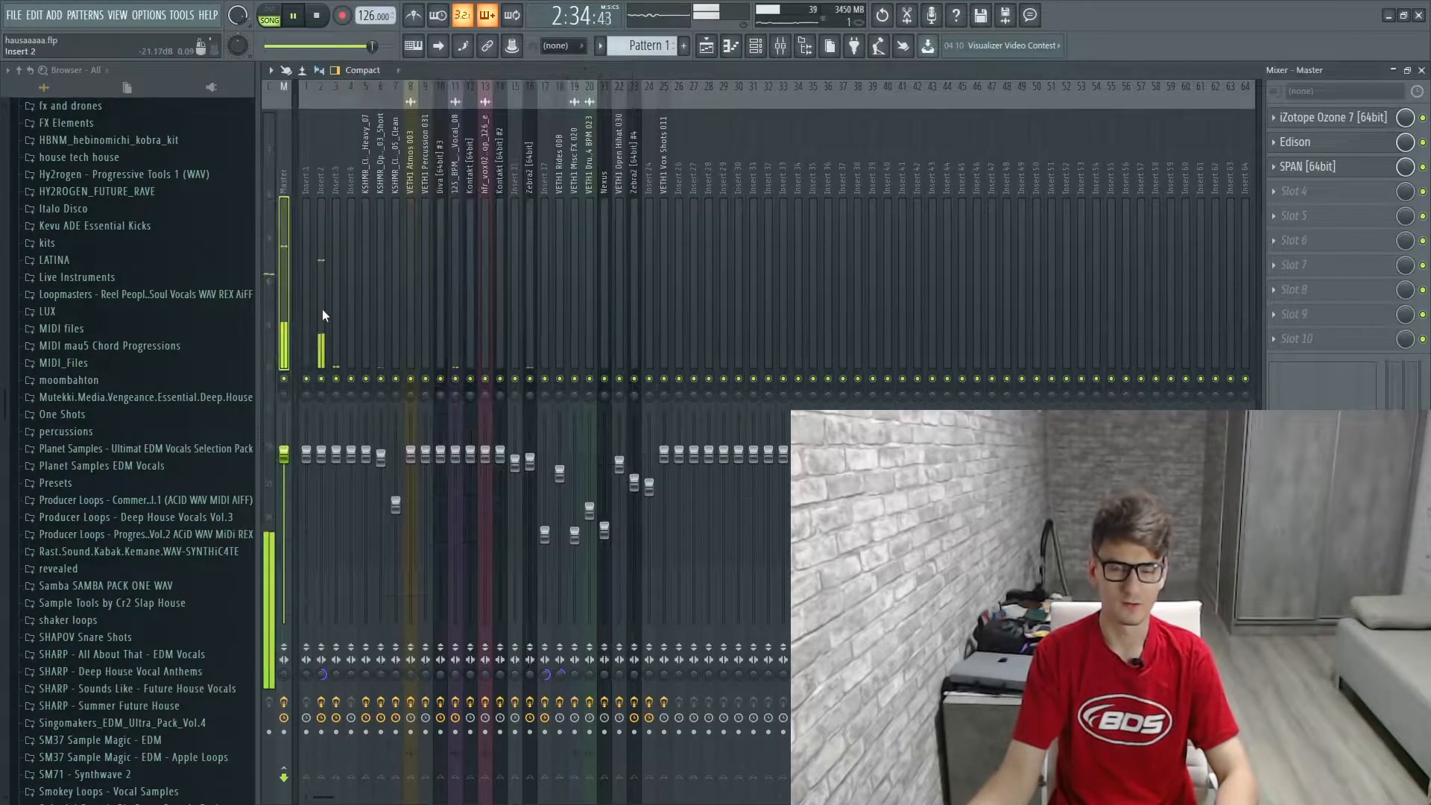
left_click(320, 309)
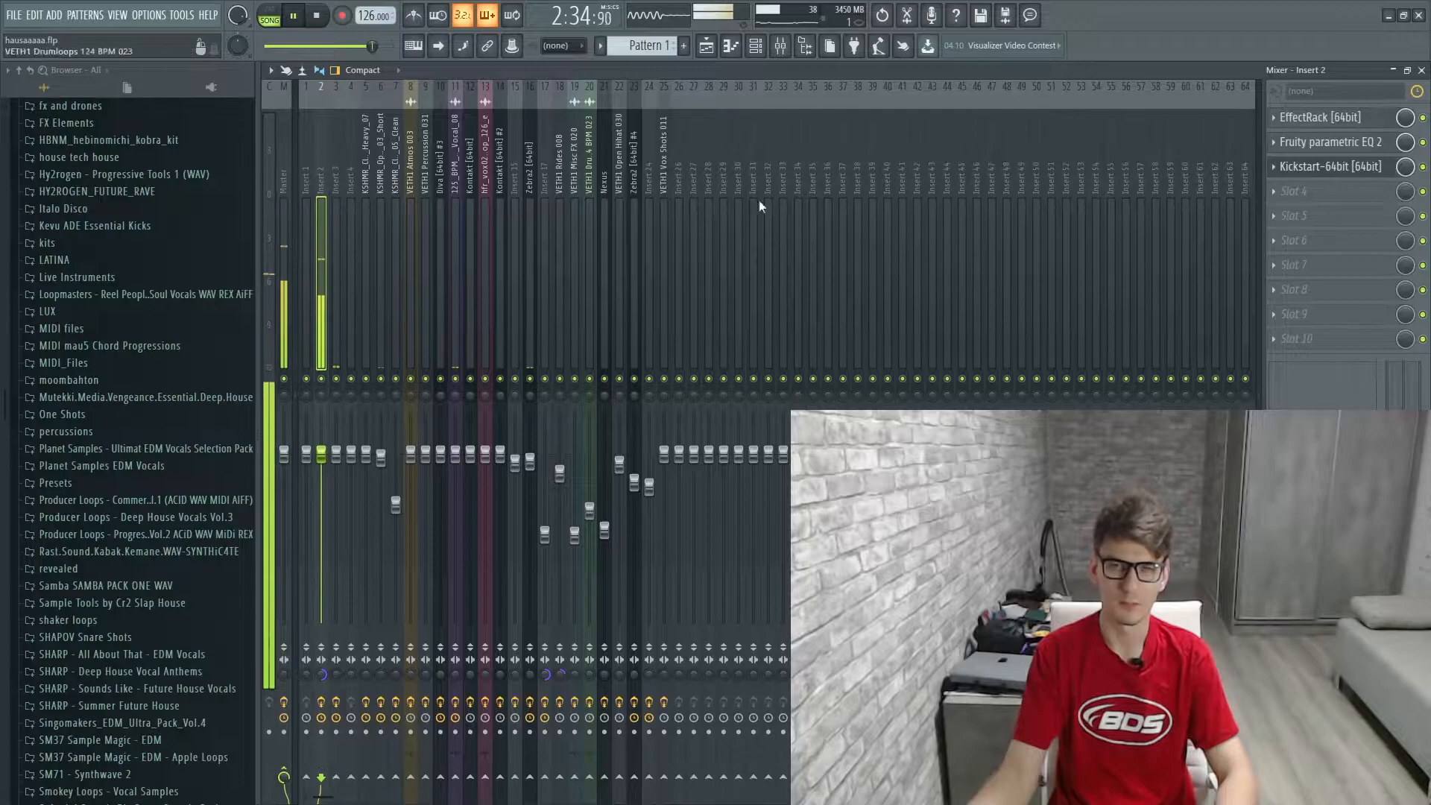
Step: Inspect the Fruity Parametric EQ 2 curve and the EffectRack settings on mixer insert 2
left_click(755, 45)
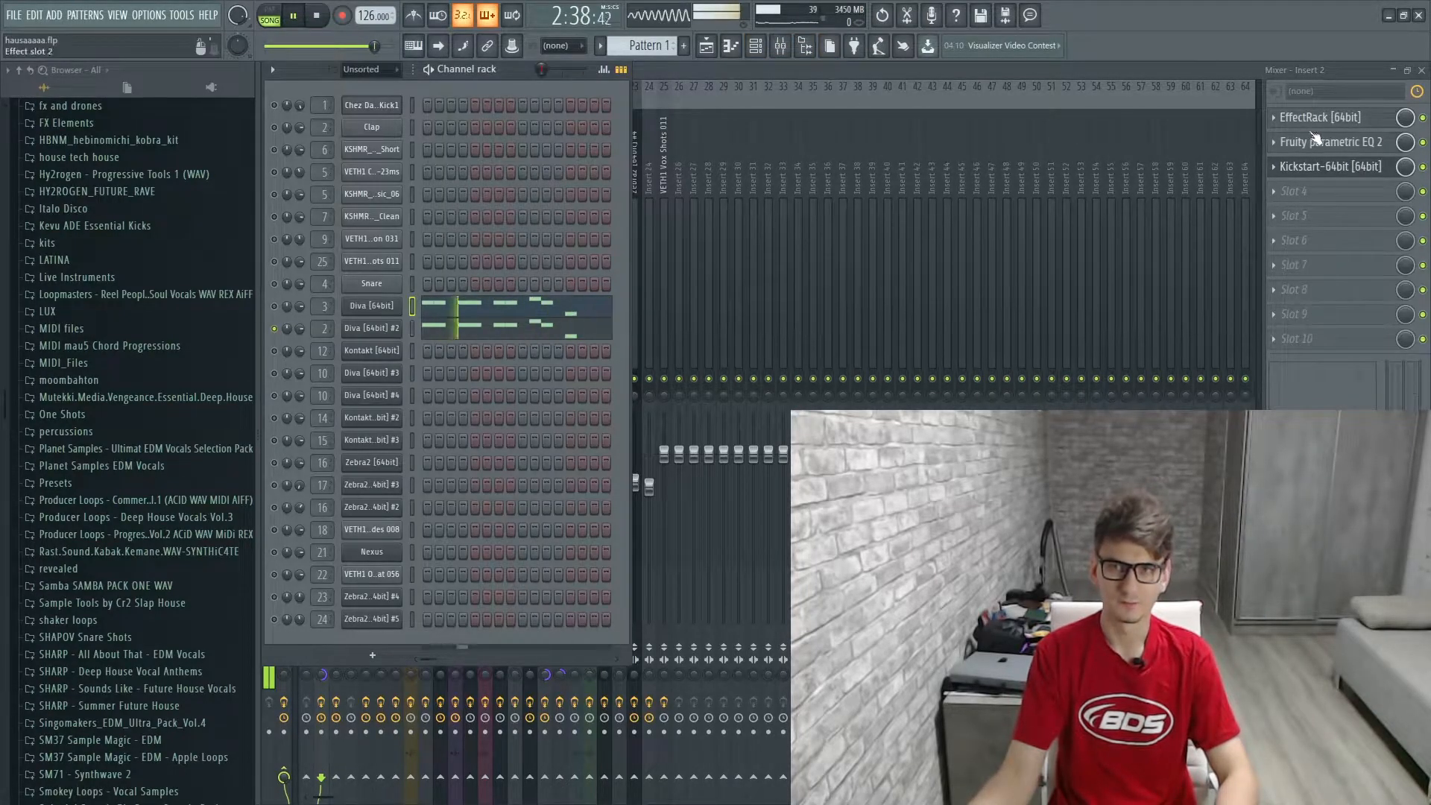
left_click(1338, 147)
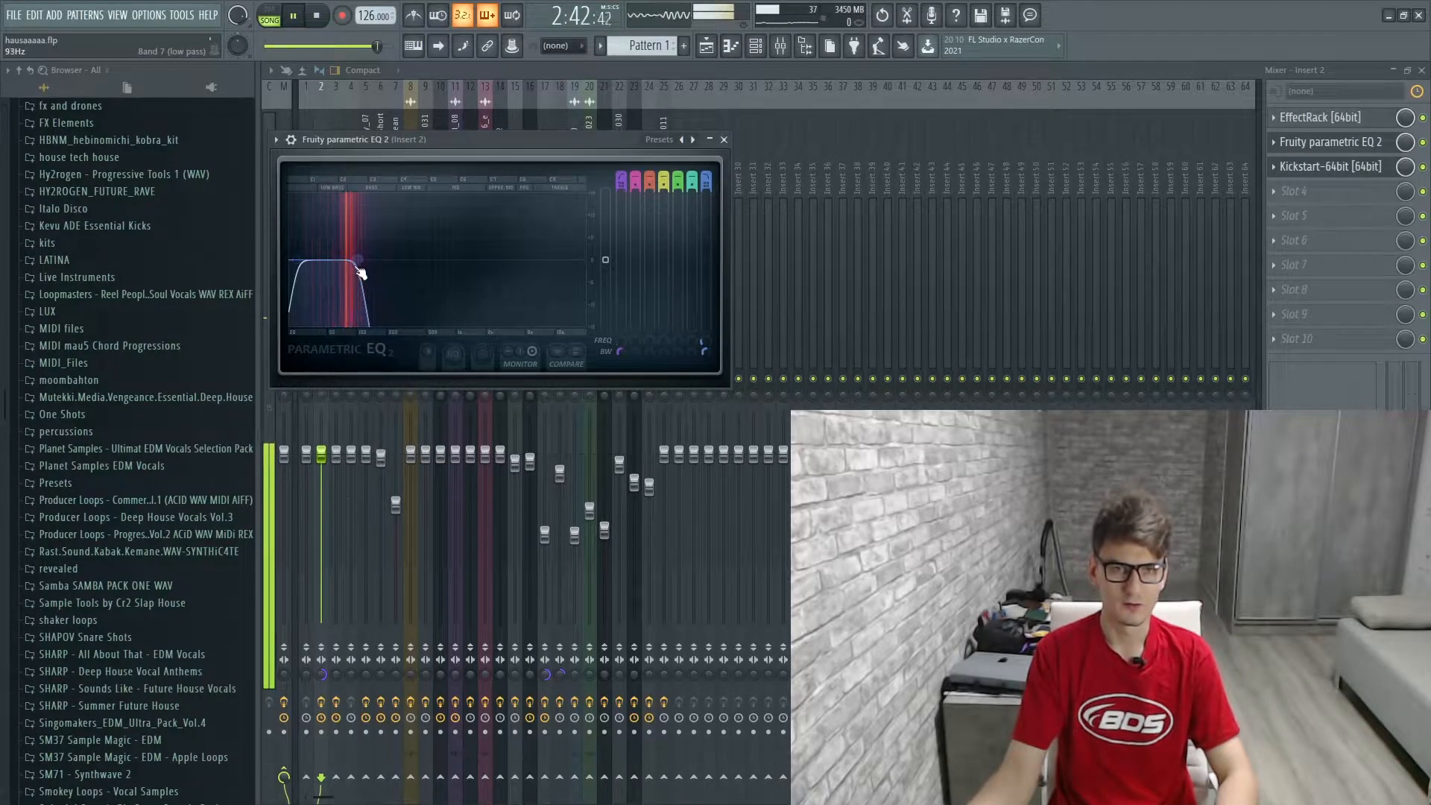
left_click(1331, 142)
left_click(1320, 117)
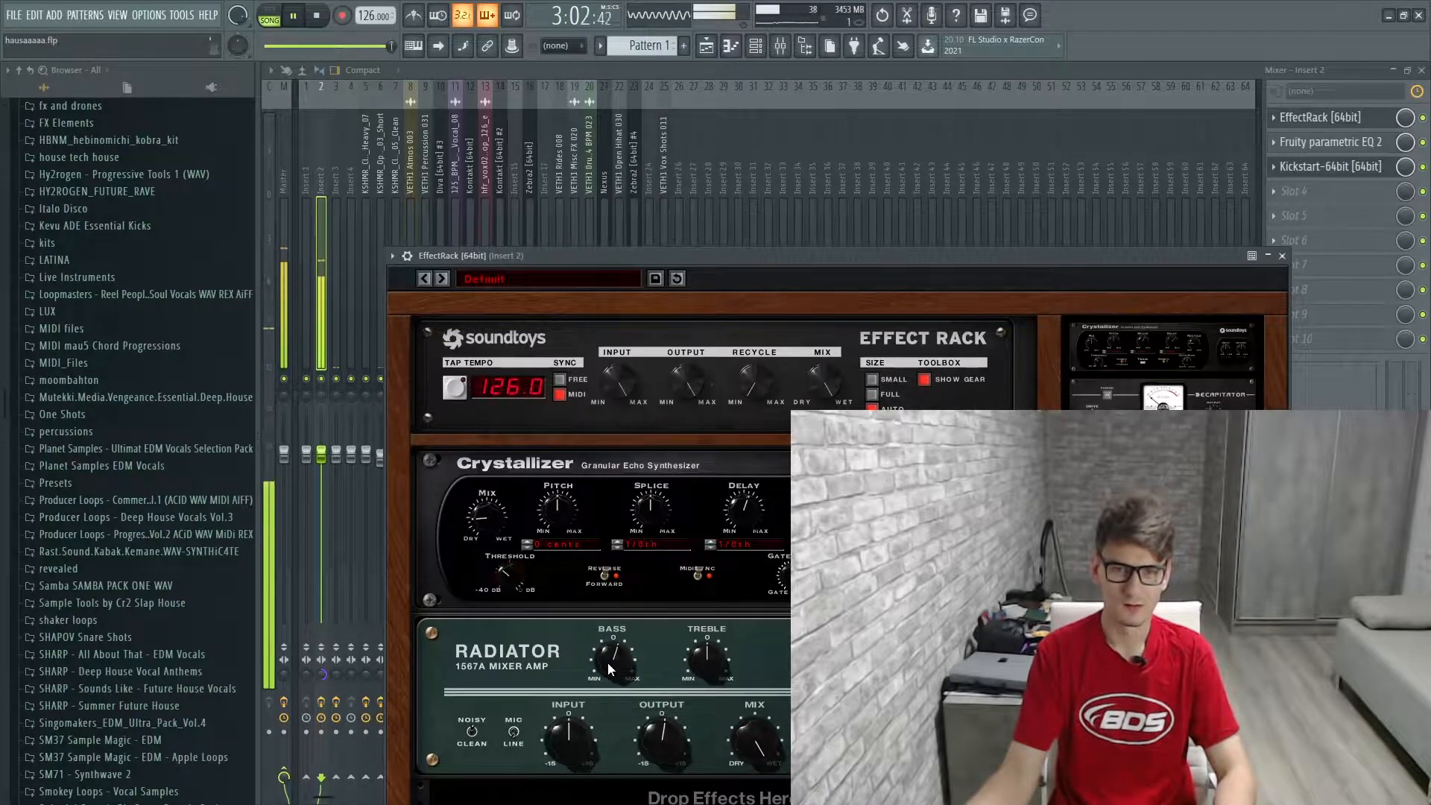
left_click(1282, 256)
Step: Unsolo the second Diva channel and play both bass layers with the kick in the playlist
left_click(755, 47)
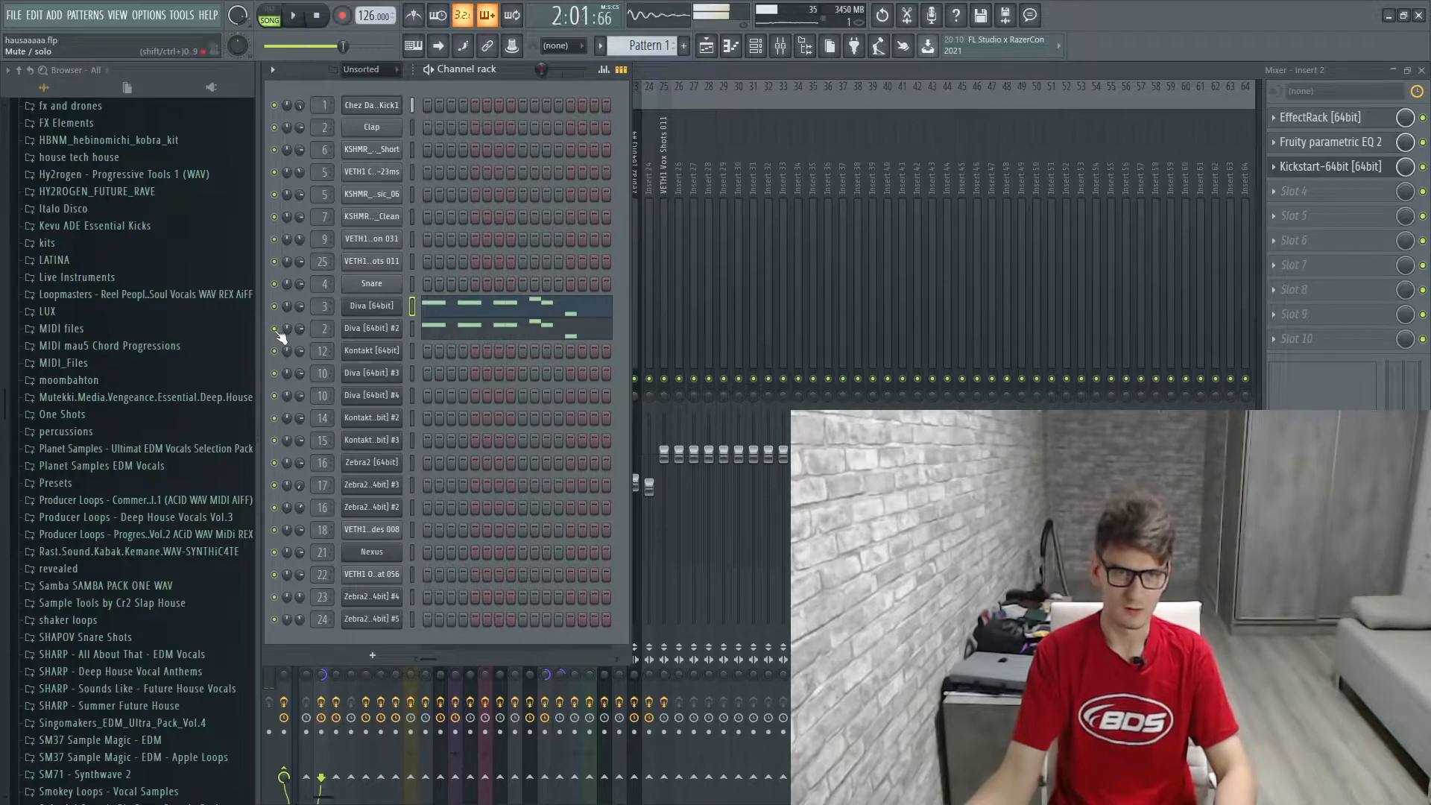
key("space")
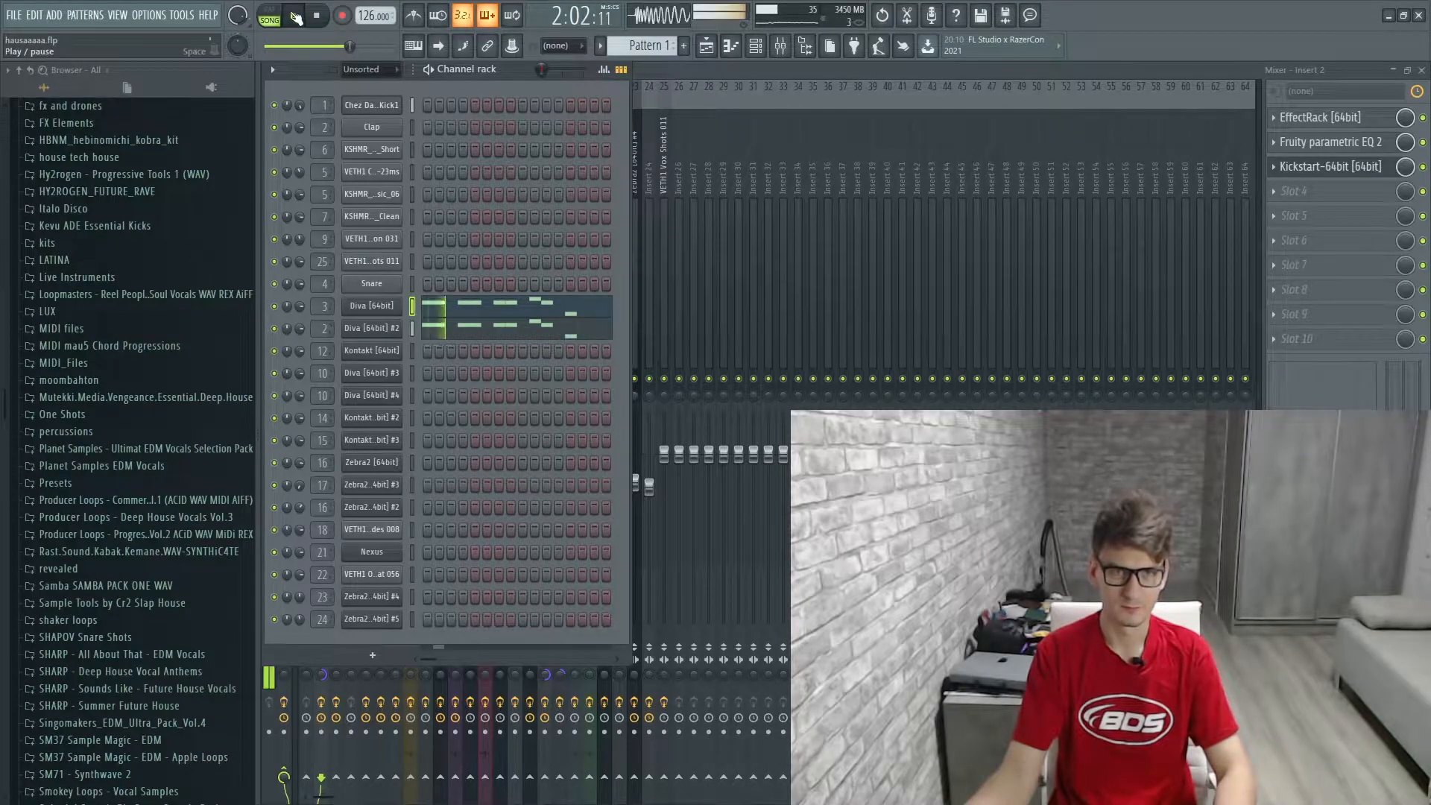
left_click(705, 46)
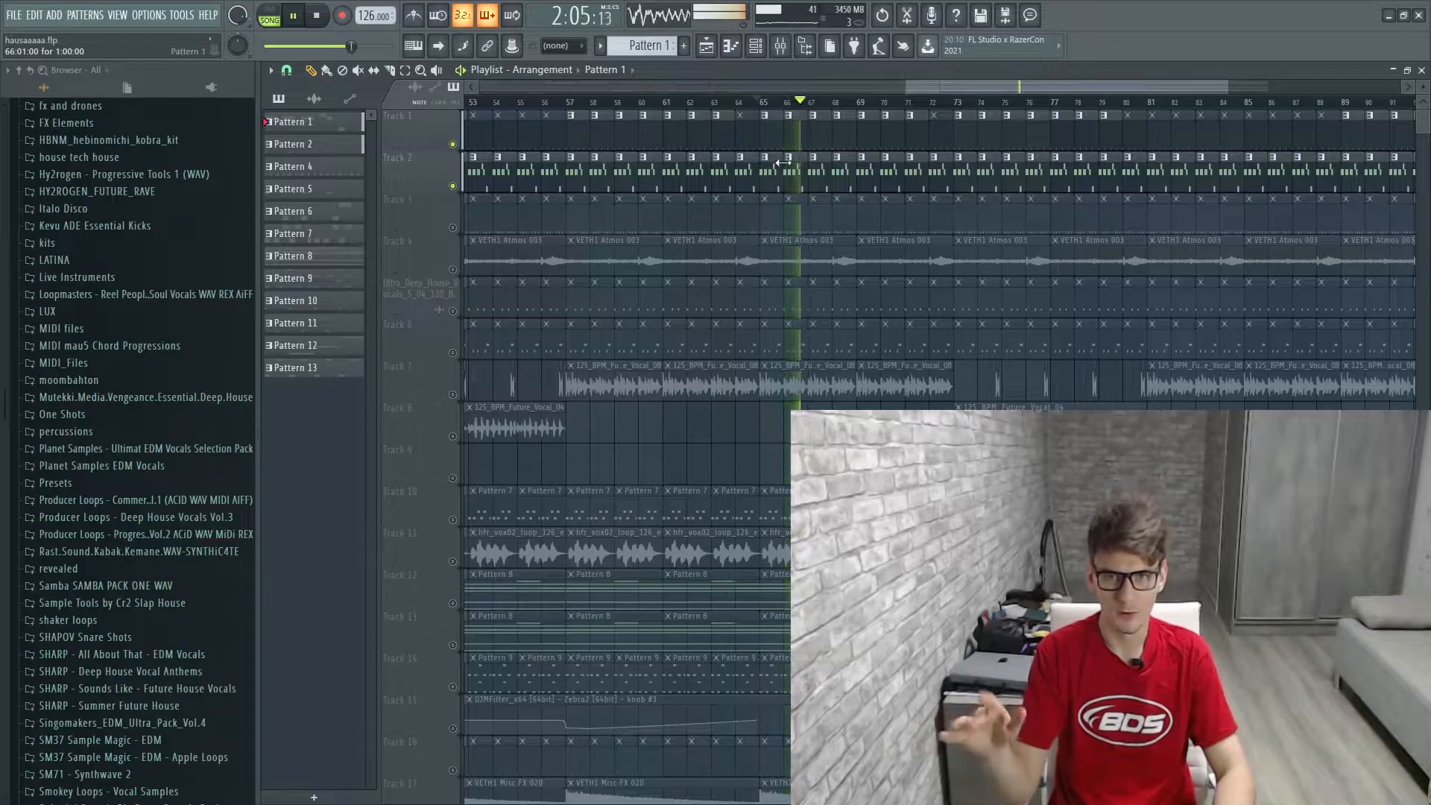
Step: Unmute Track 3 in the playlist and play it together with the kick and bass tracks
left_click(453, 228)
key("space")
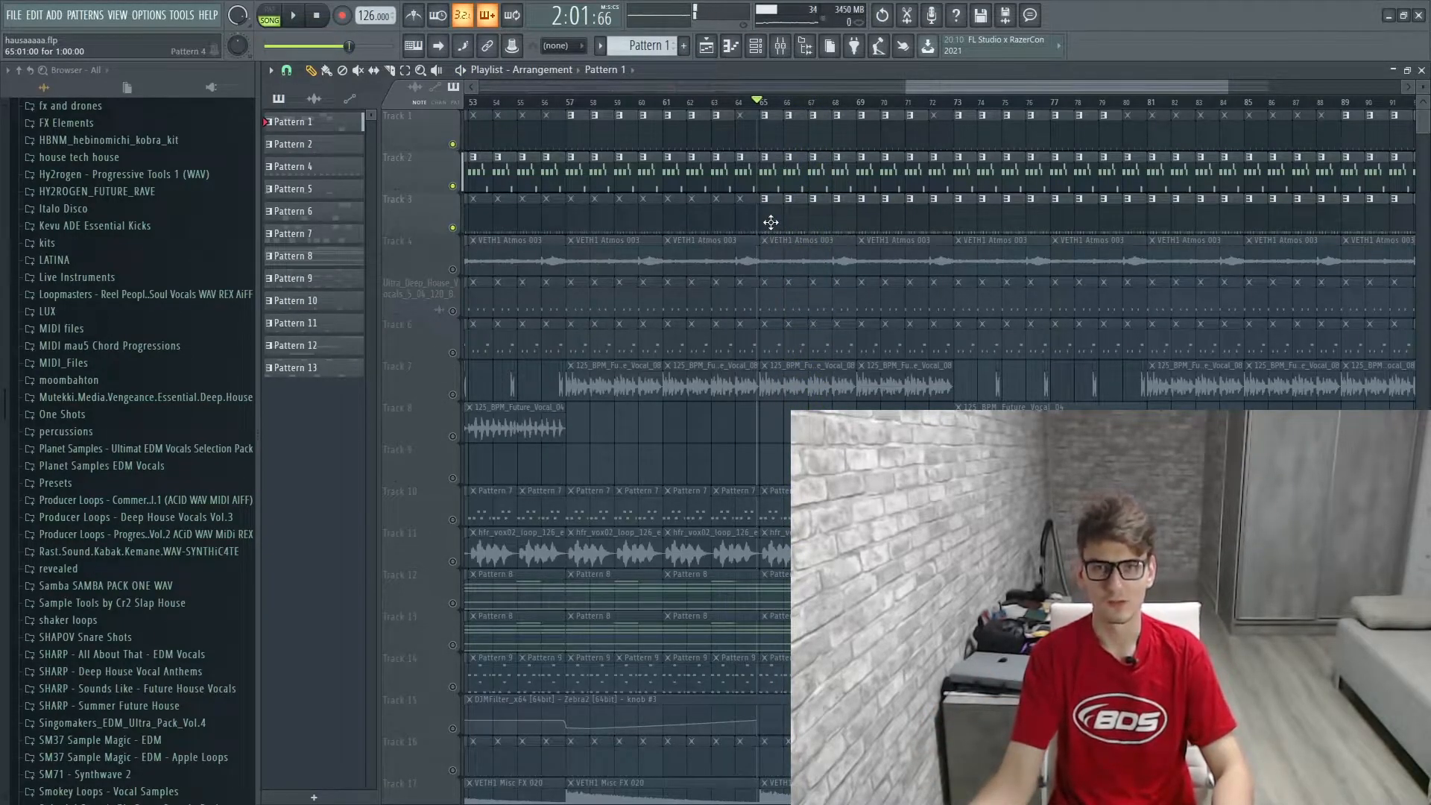
key("space")
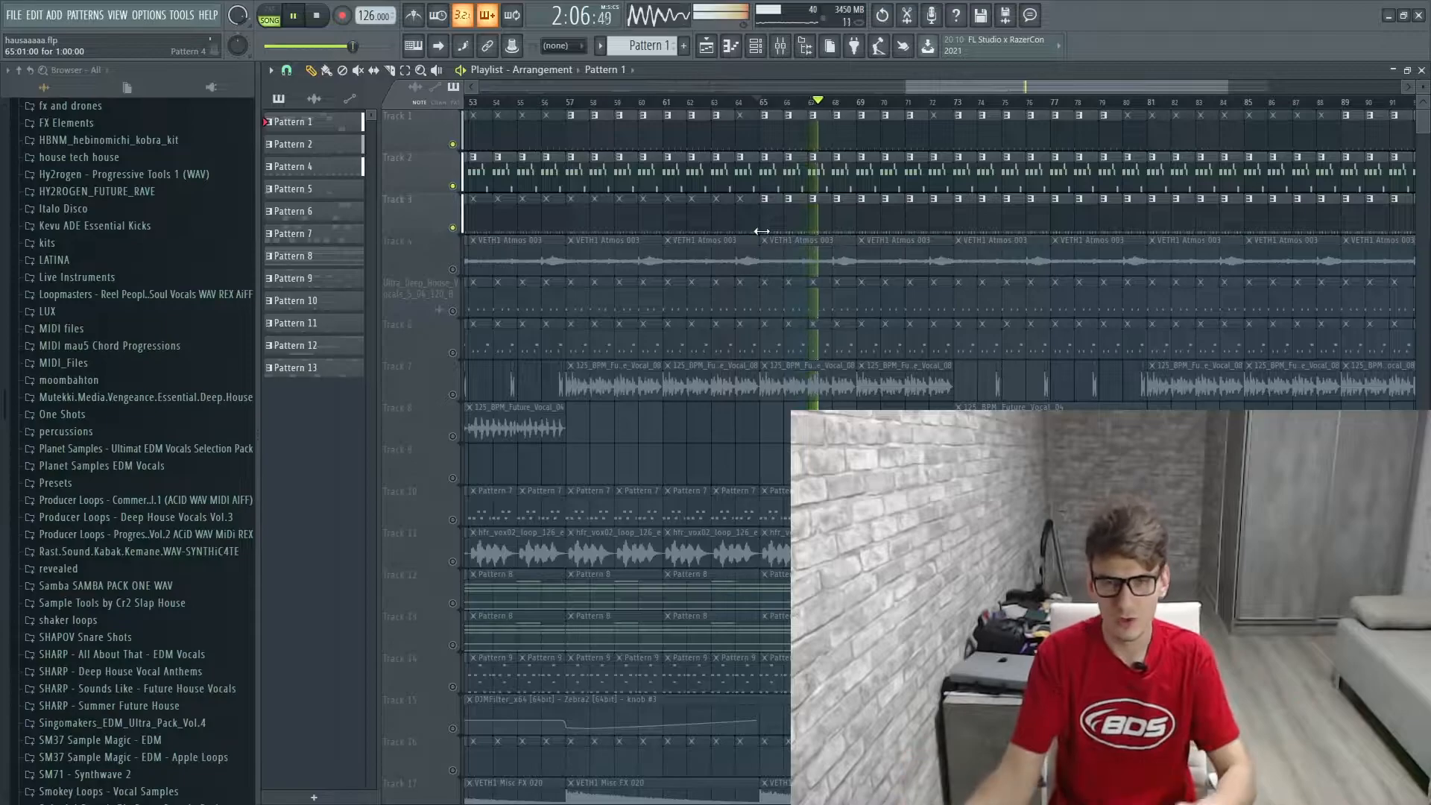
Step: Open Track 3's Pattern 4 clip, stop playback and show the steps of its percussion channels
double_click(769, 207)
key("space")
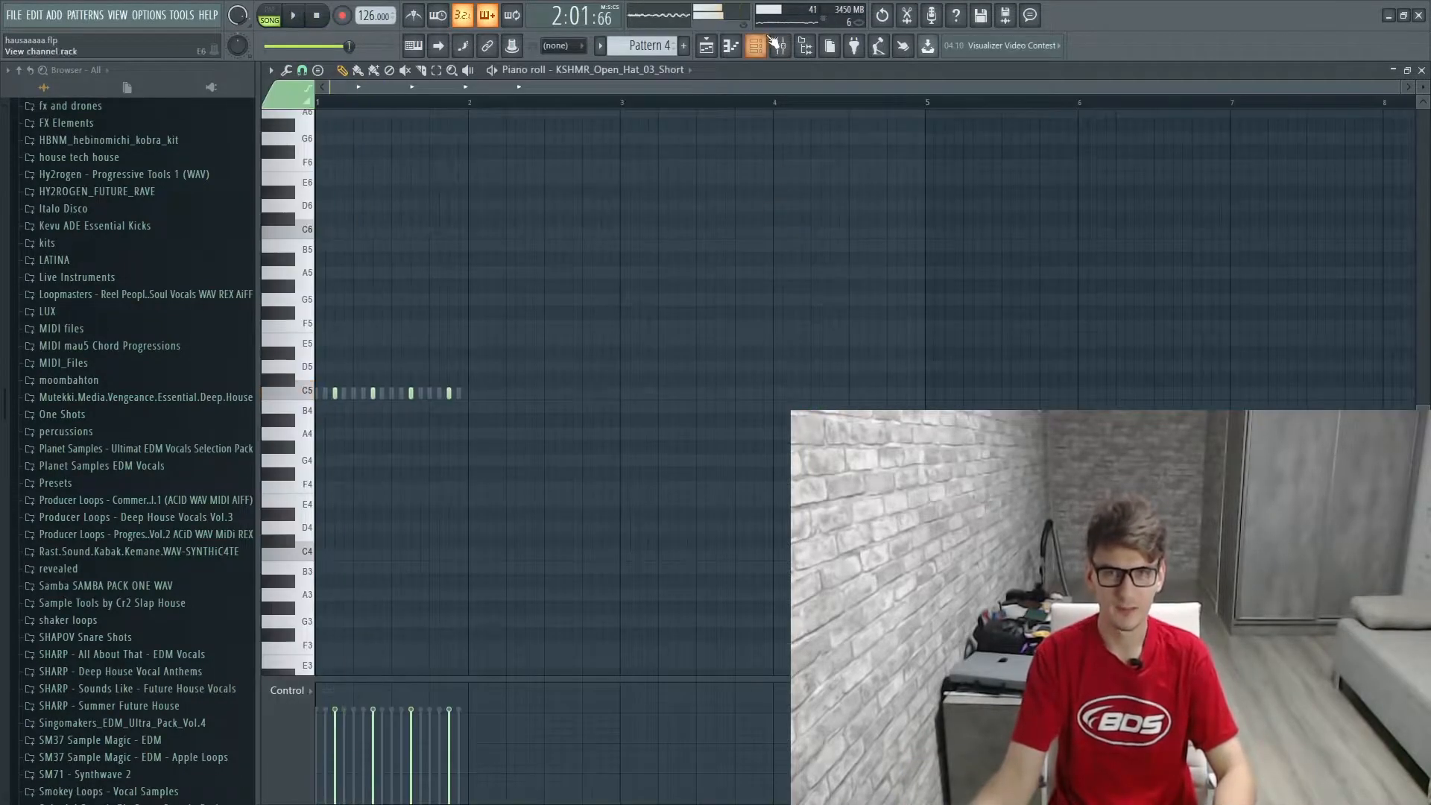
left_click(758, 45)
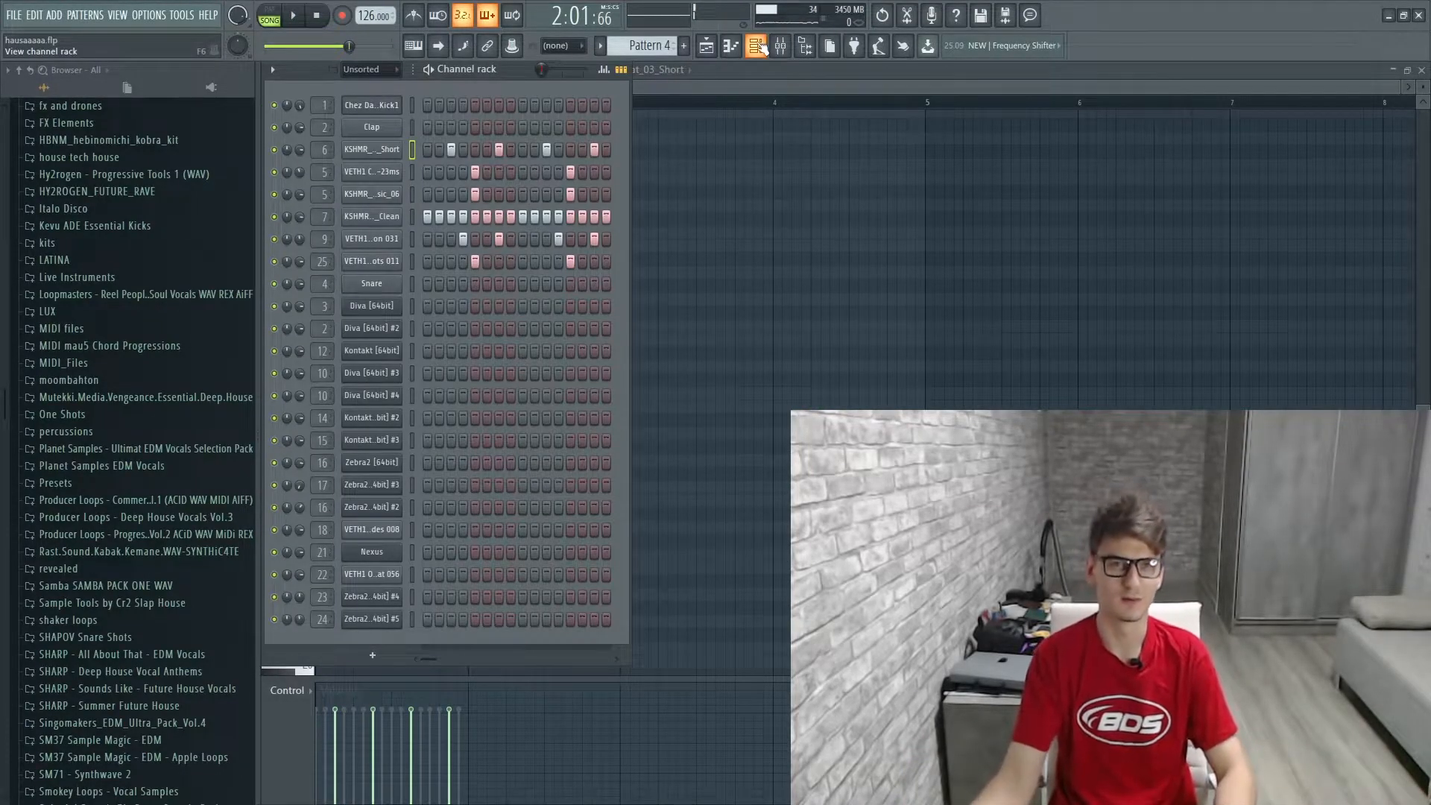
Step: Show the KSHMR_Open_Hat_03_Short sample and open the EffectRack on its mixer insert 6 to view the effect chain
left_click(367, 151)
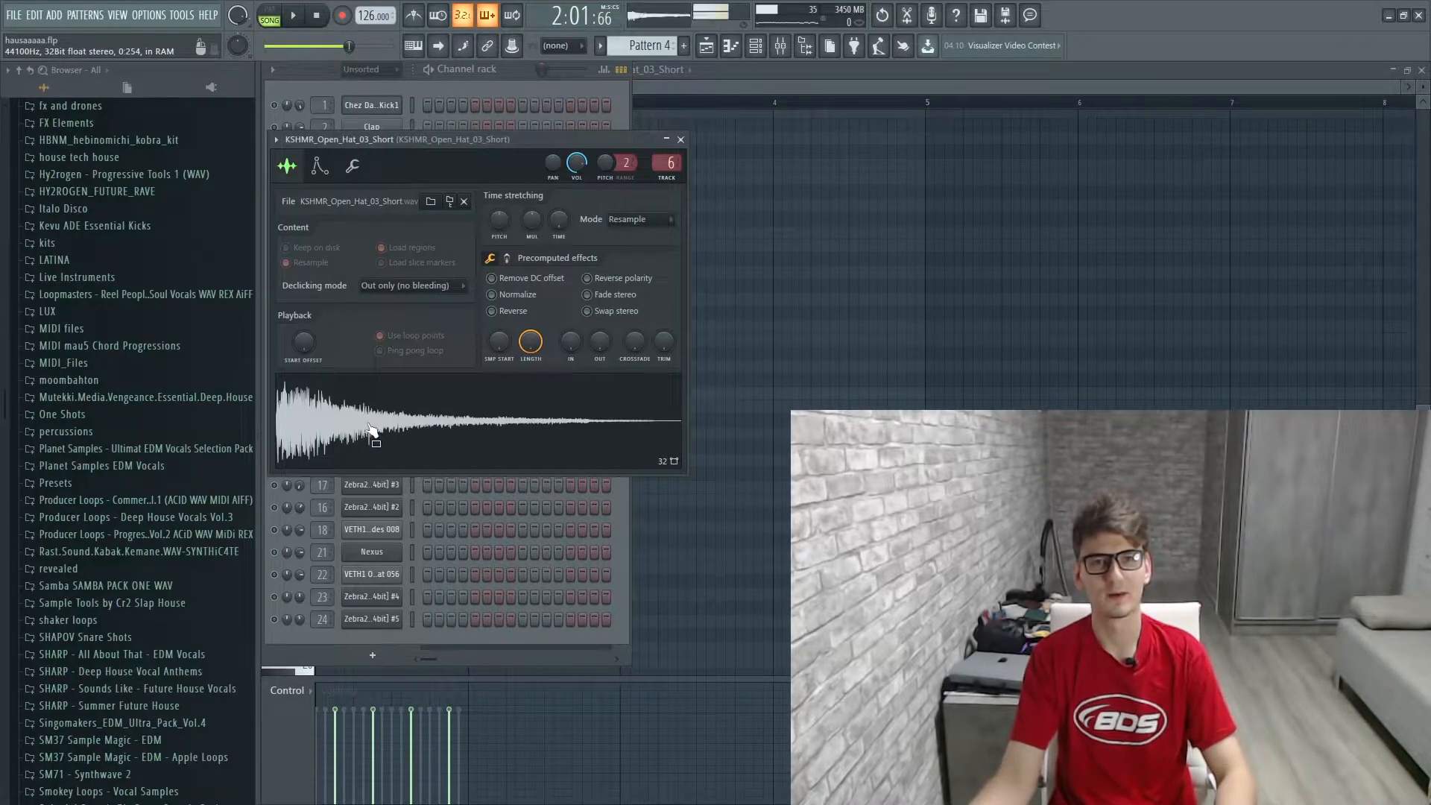
key("F9")
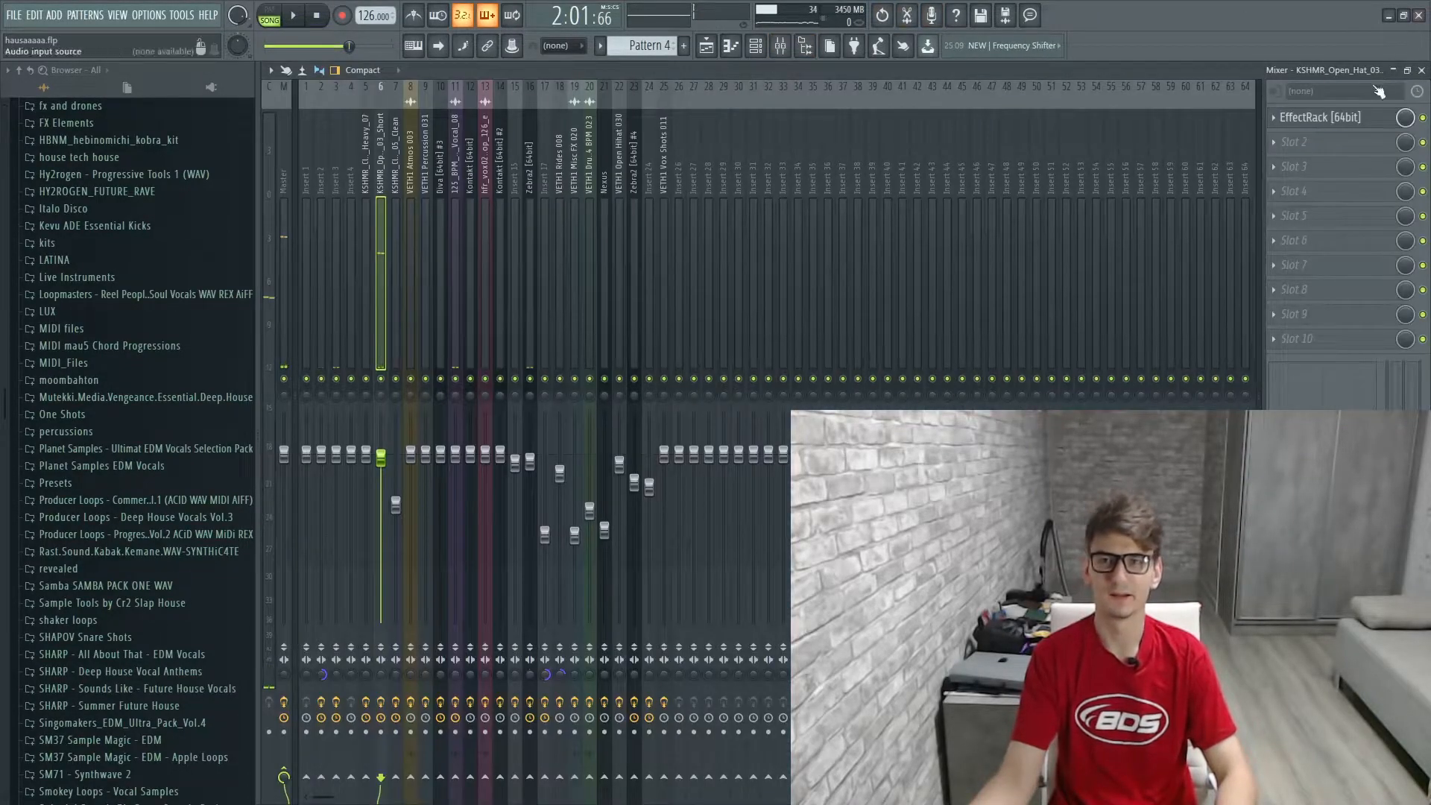
left_click(1346, 117)
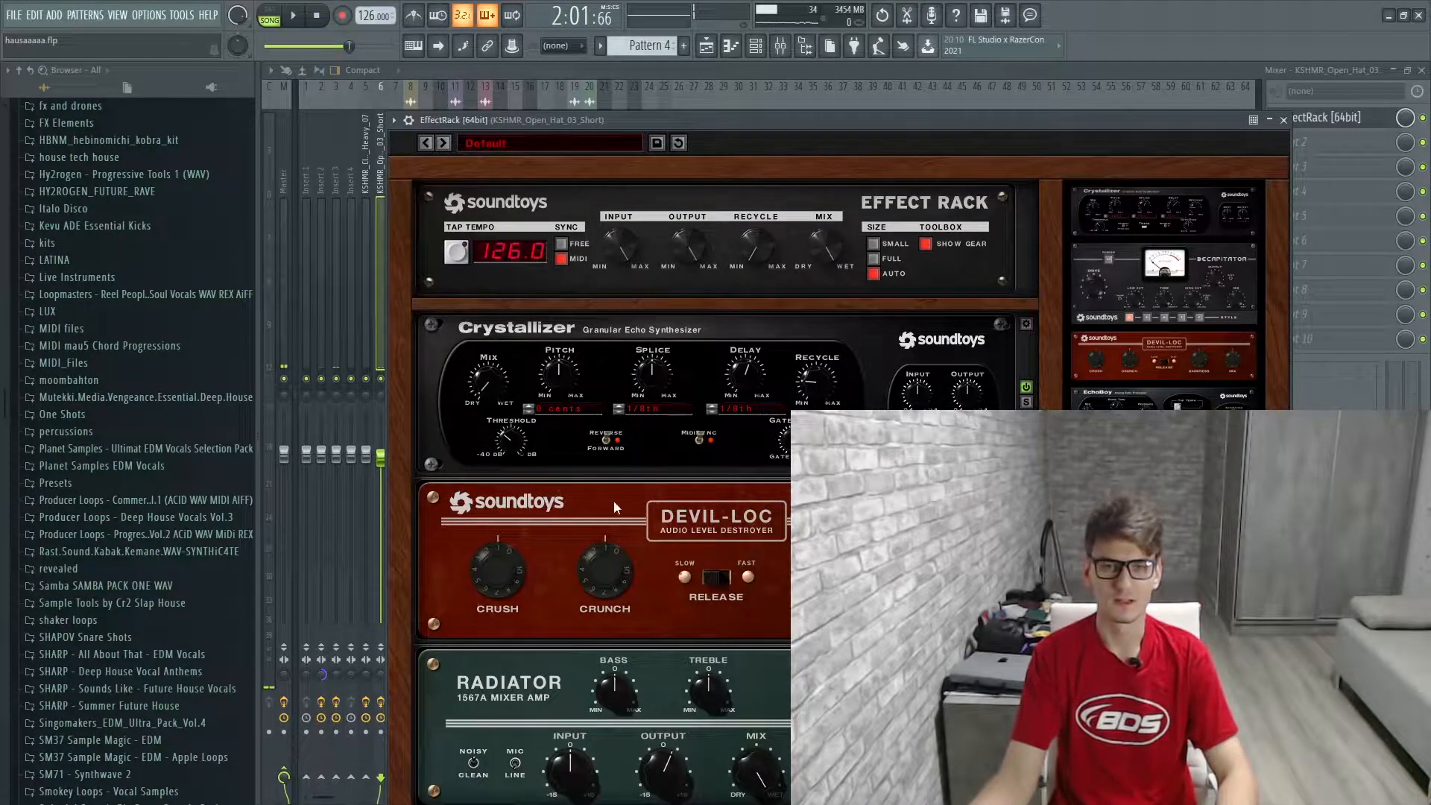
scroll(835, 555, "down", 2)
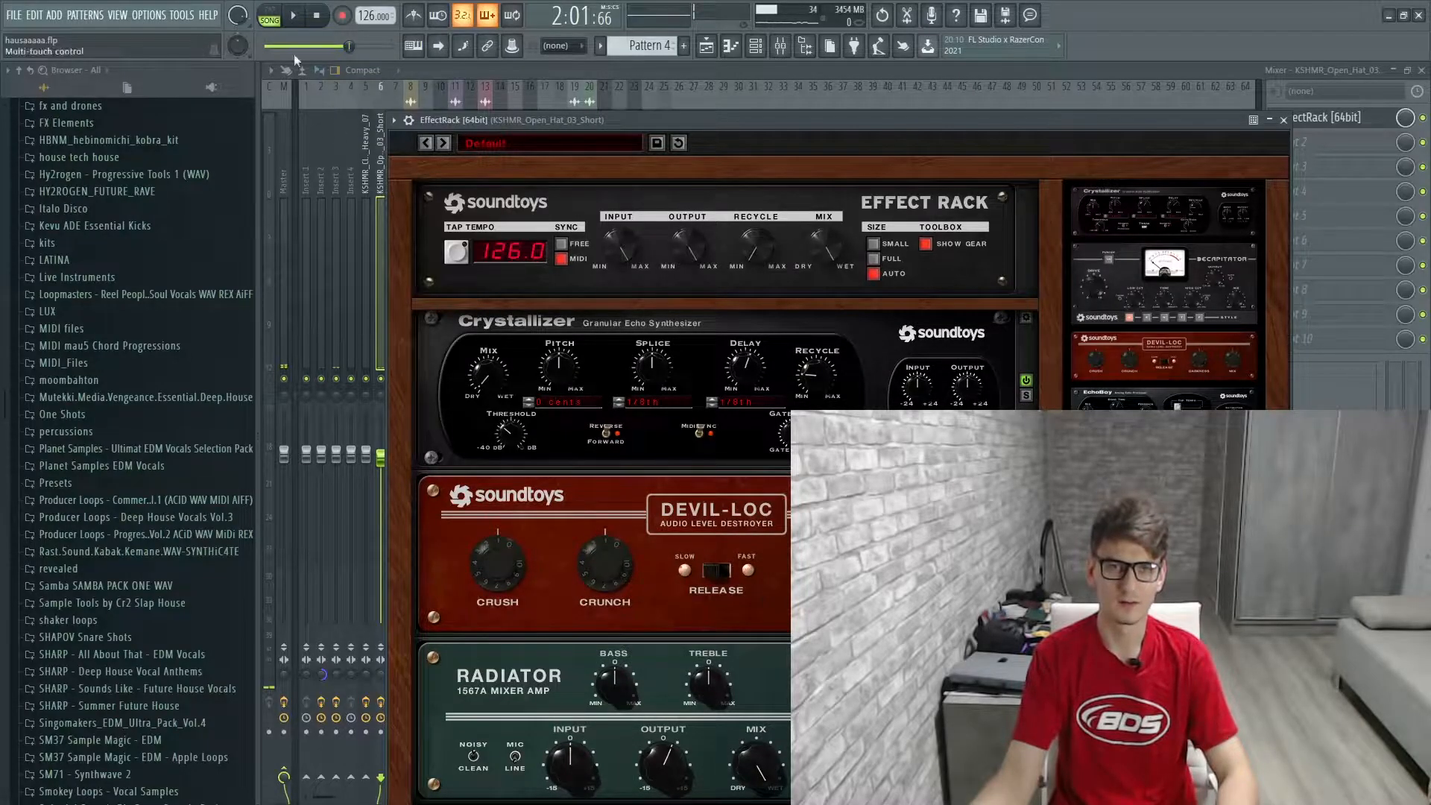
Step: Play the open hat while bypassing and re-enabling Radiator and Devil-Loc in its EffectRack to compare the sound
left_click(293, 15)
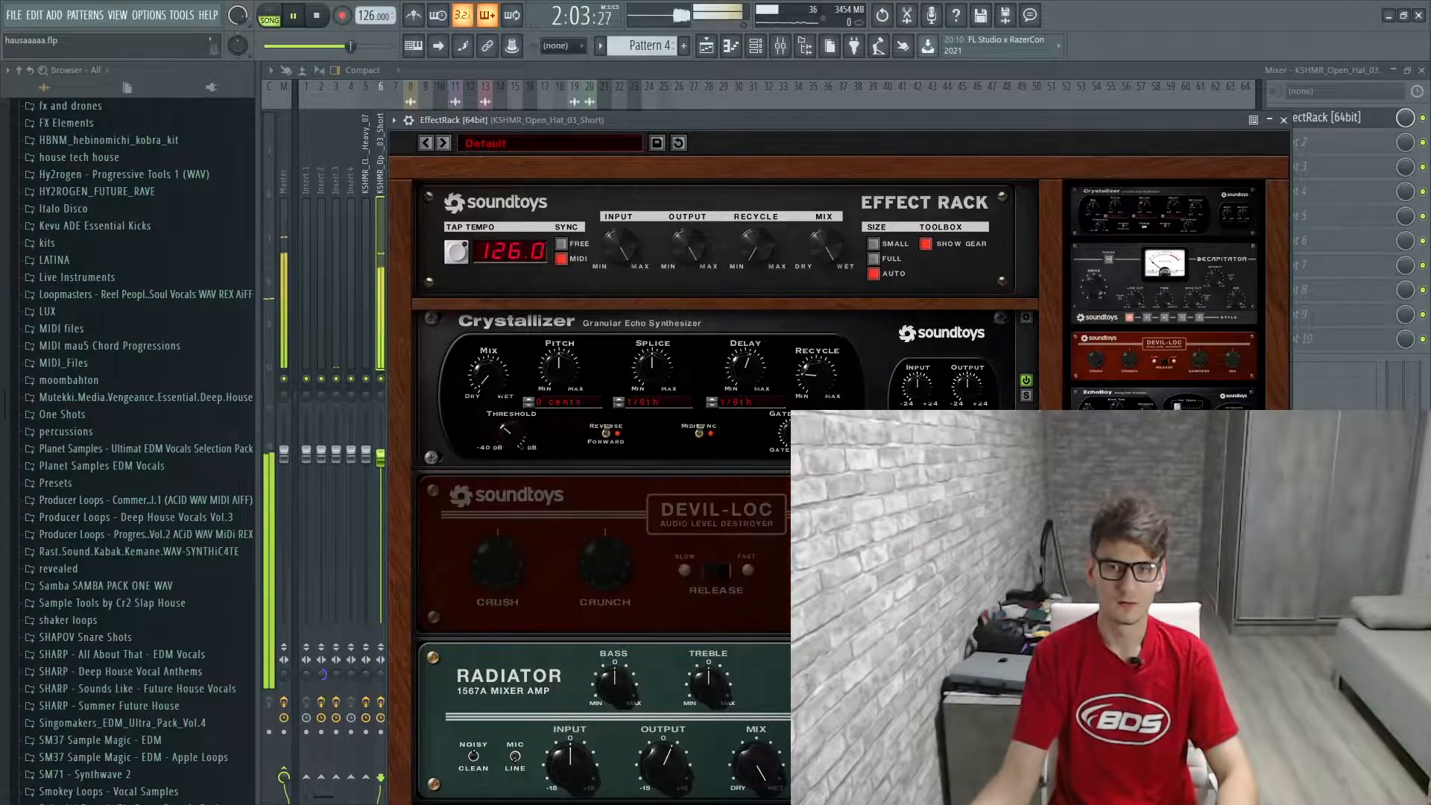
left_click(1026, 711)
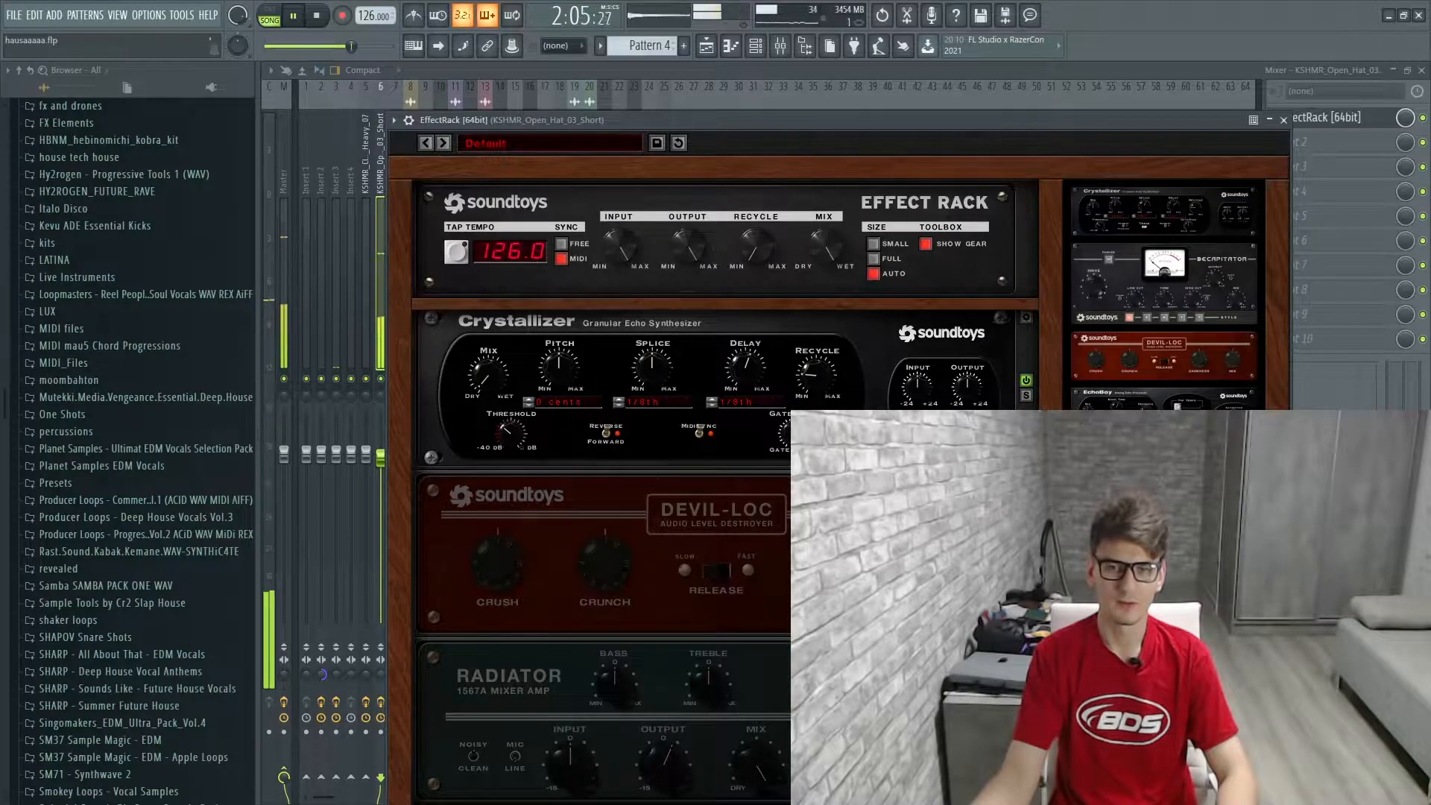
left_click(1026, 712)
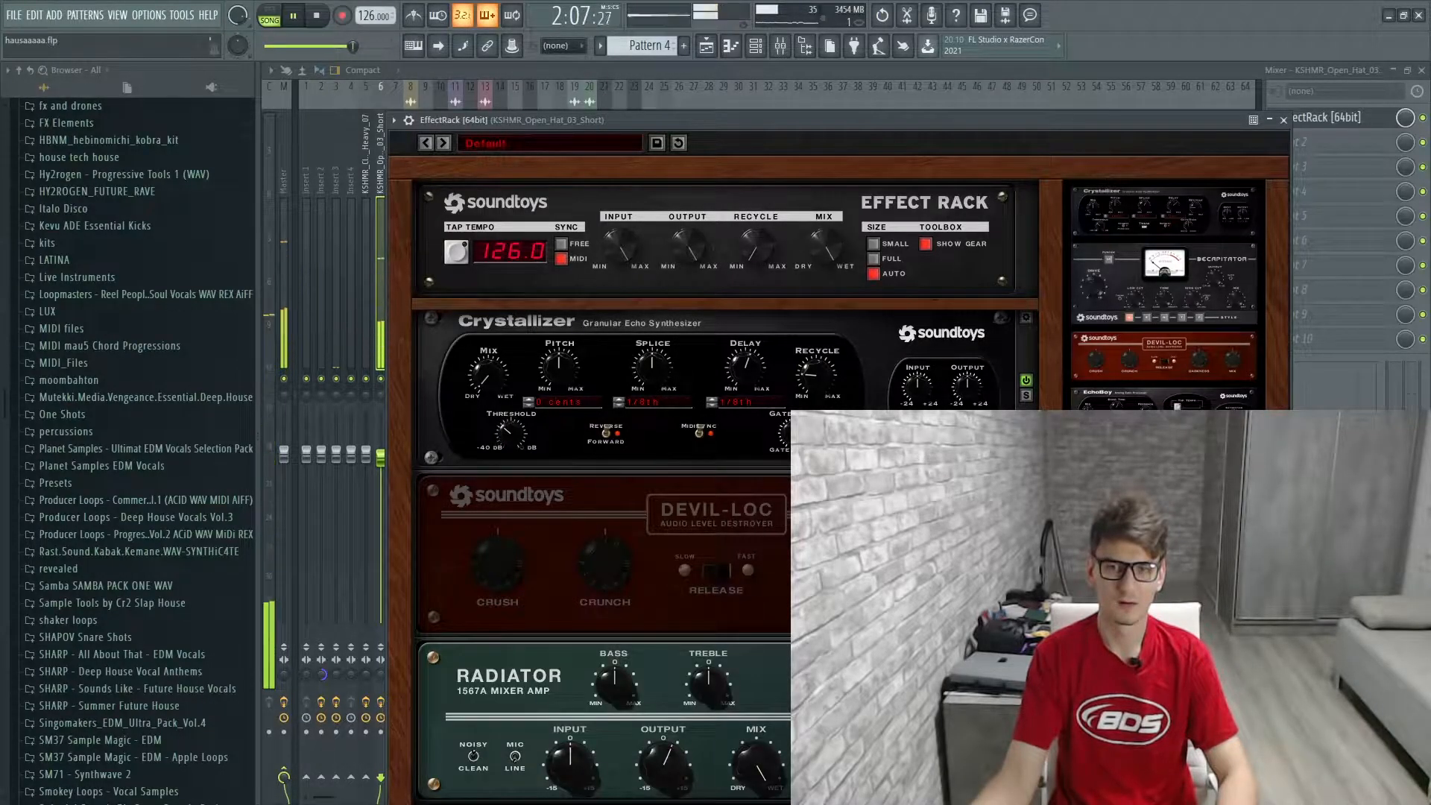
left_click(1026, 546)
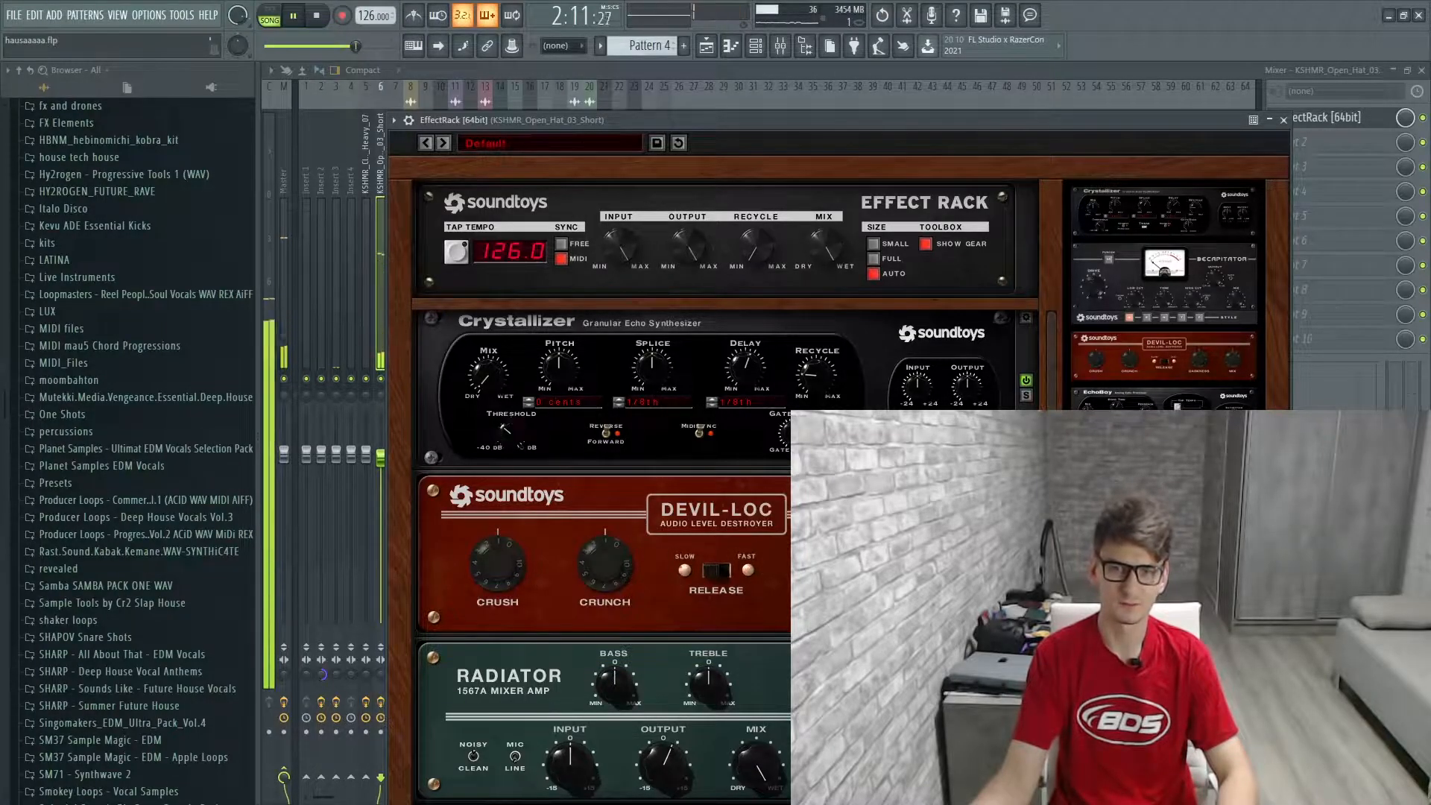
left_click(1284, 120)
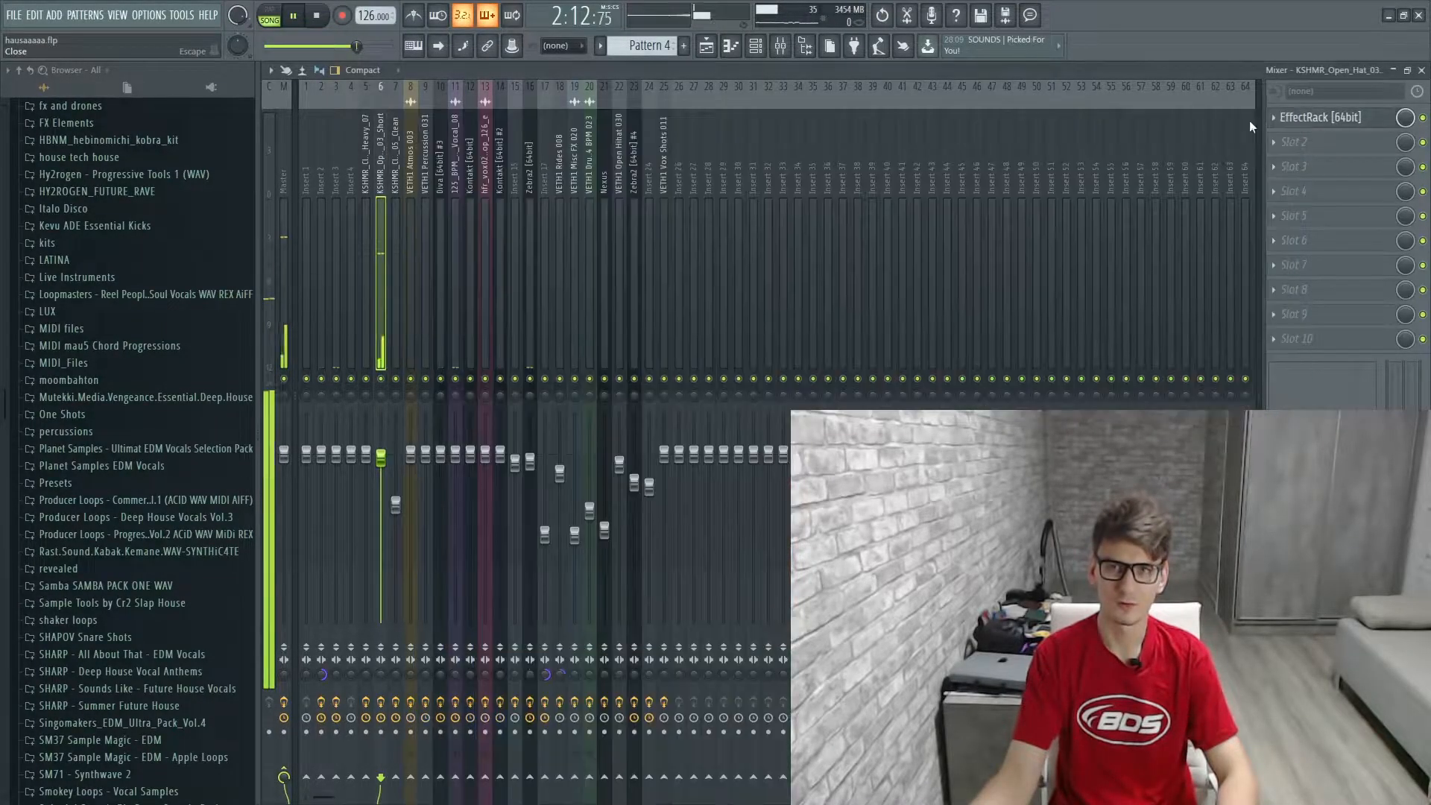
Step: Solo the clap layers and inspect both Fruity Parametric EQ 2 effects on clap mixer insert 5
left_click(756, 47)
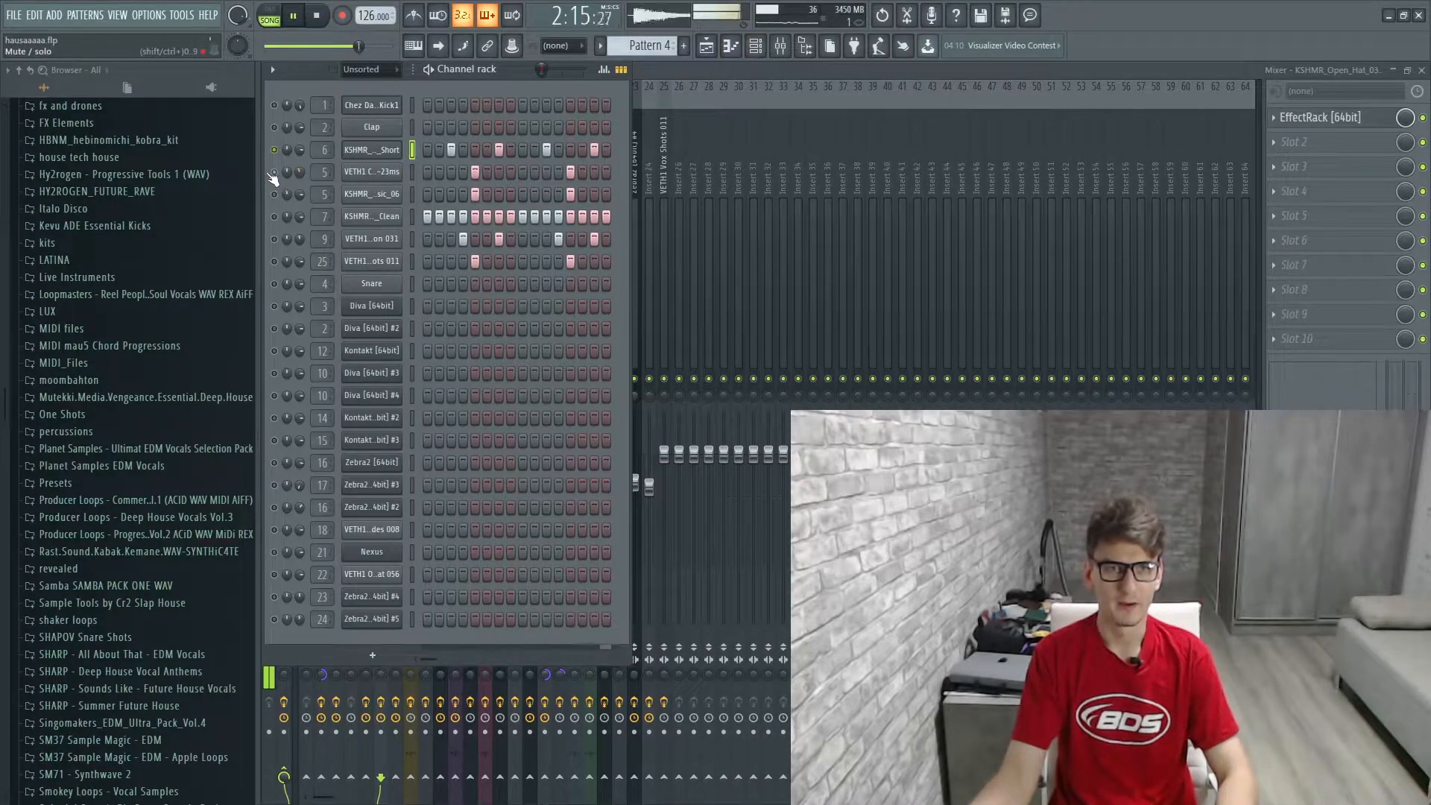
left_click(755, 46)
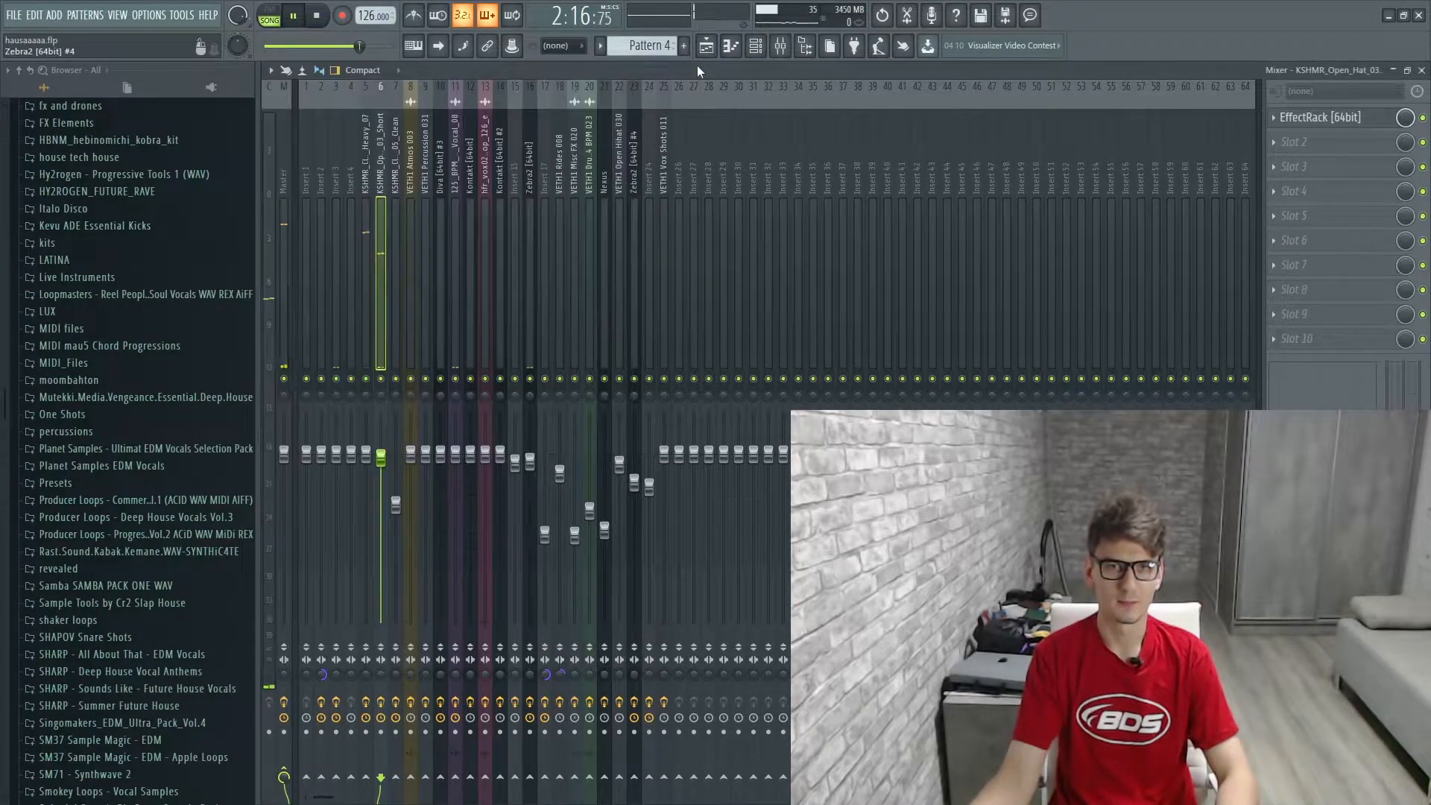
left_click(369, 293)
left_click(1331, 141)
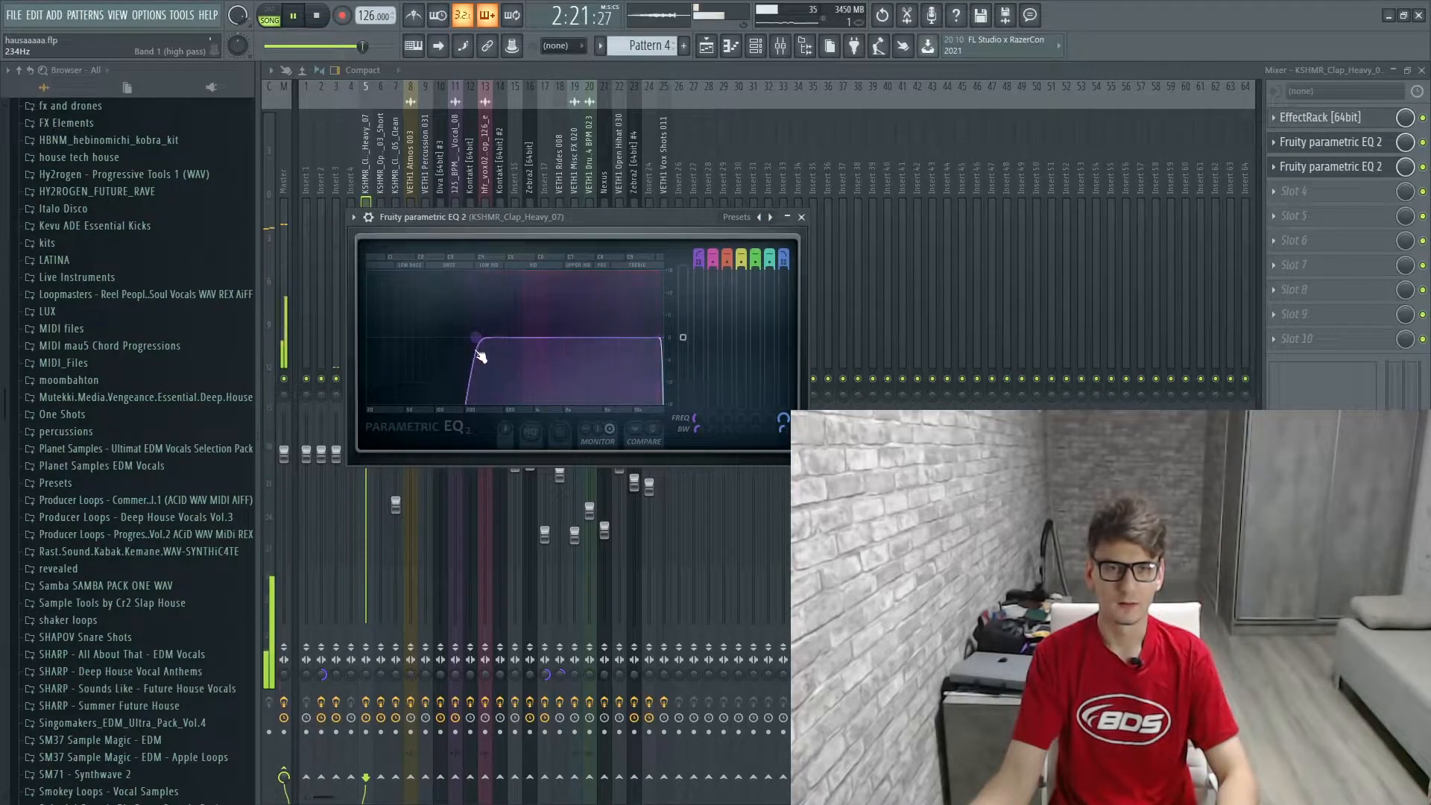
left_click(802, 217)
left_click(1359, 169)
left_click(1358, 168)
Step: Inspect the EffectRack settings on the clap's mixer insert, close the rack and stop playback
left_click(1355, 117)
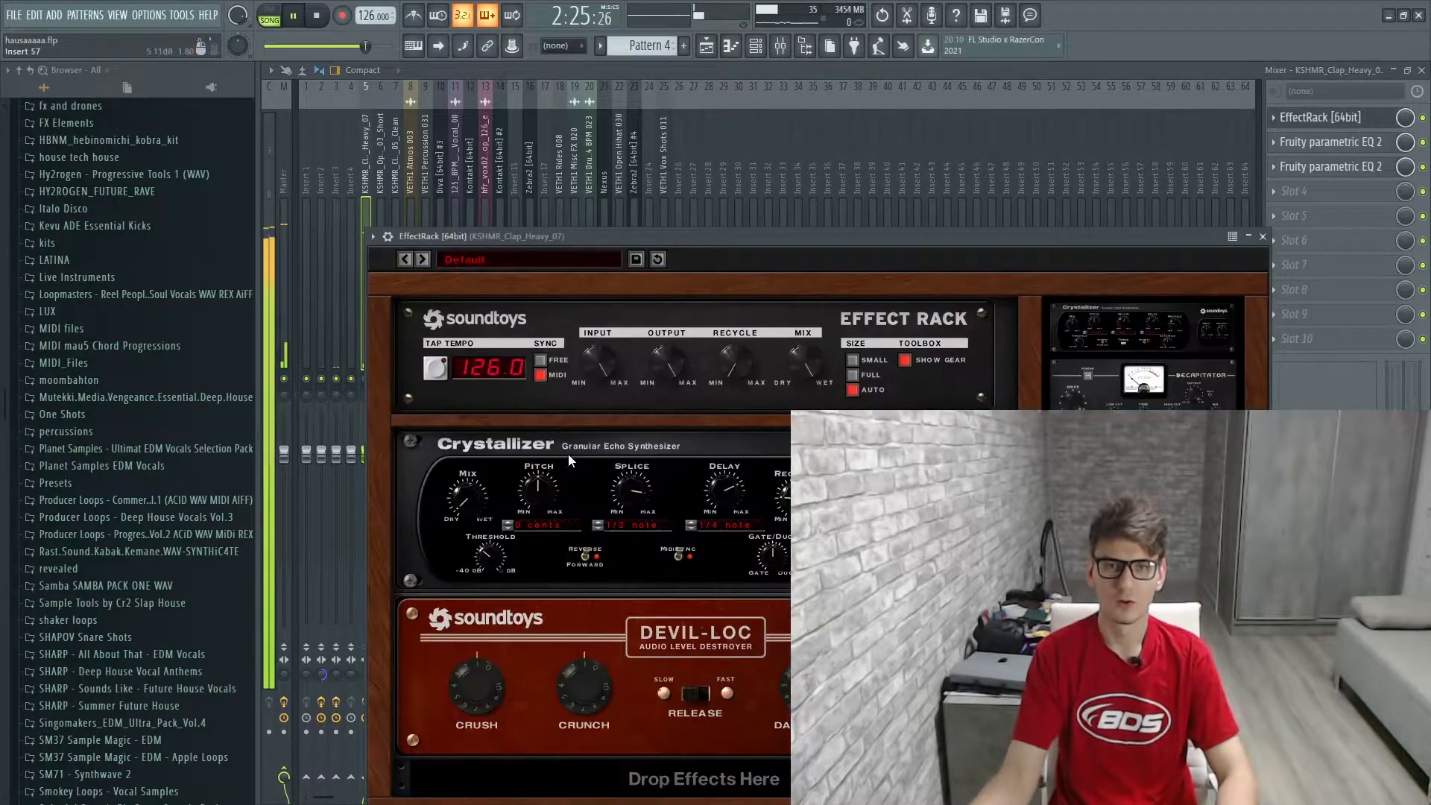
left_click(1263, 236)
left_click(1274, 241)
left_click(1318, 125)
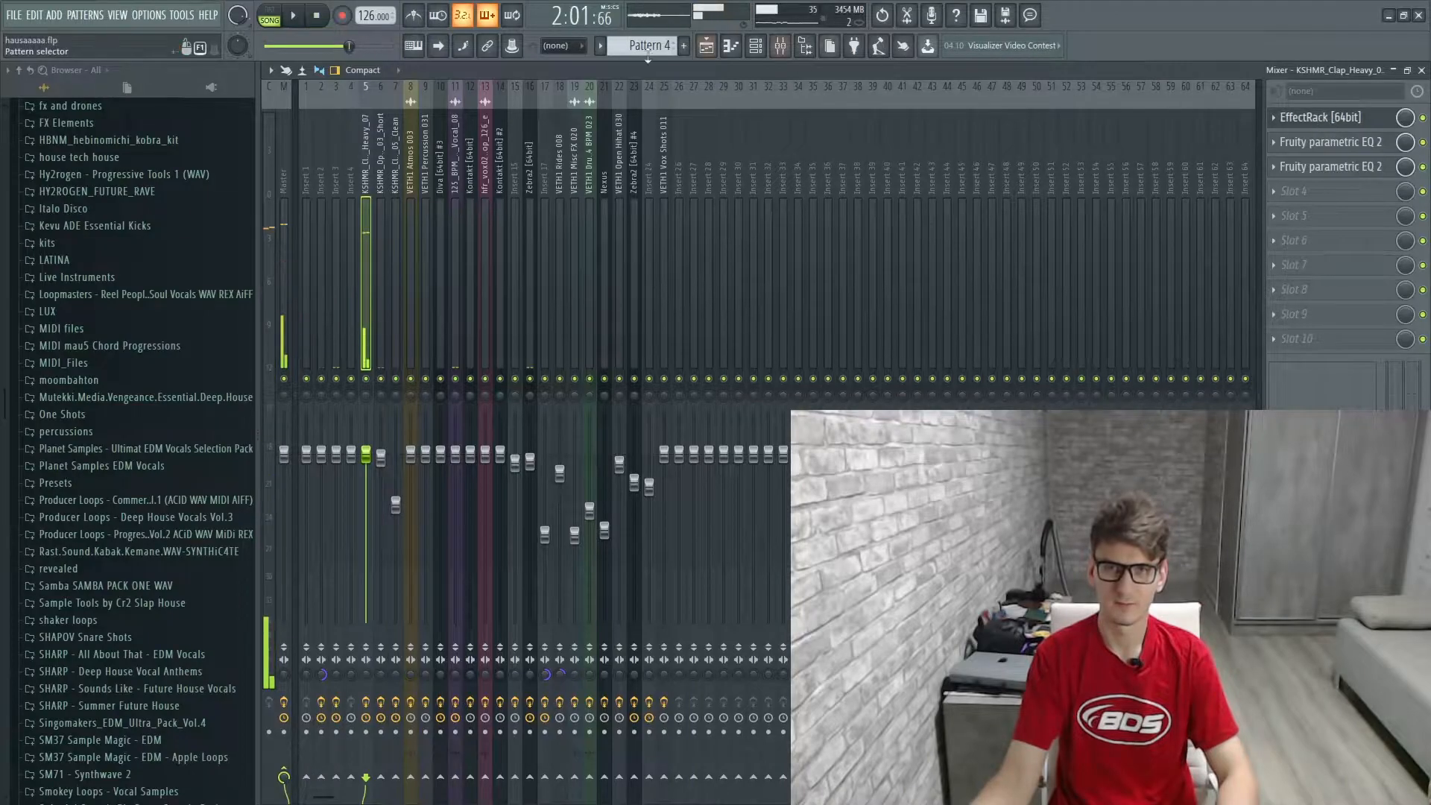
Step: Show the closed hat's sample and inspect the EchoBoy settings on its mixer insert 7
left_click(755, 45)
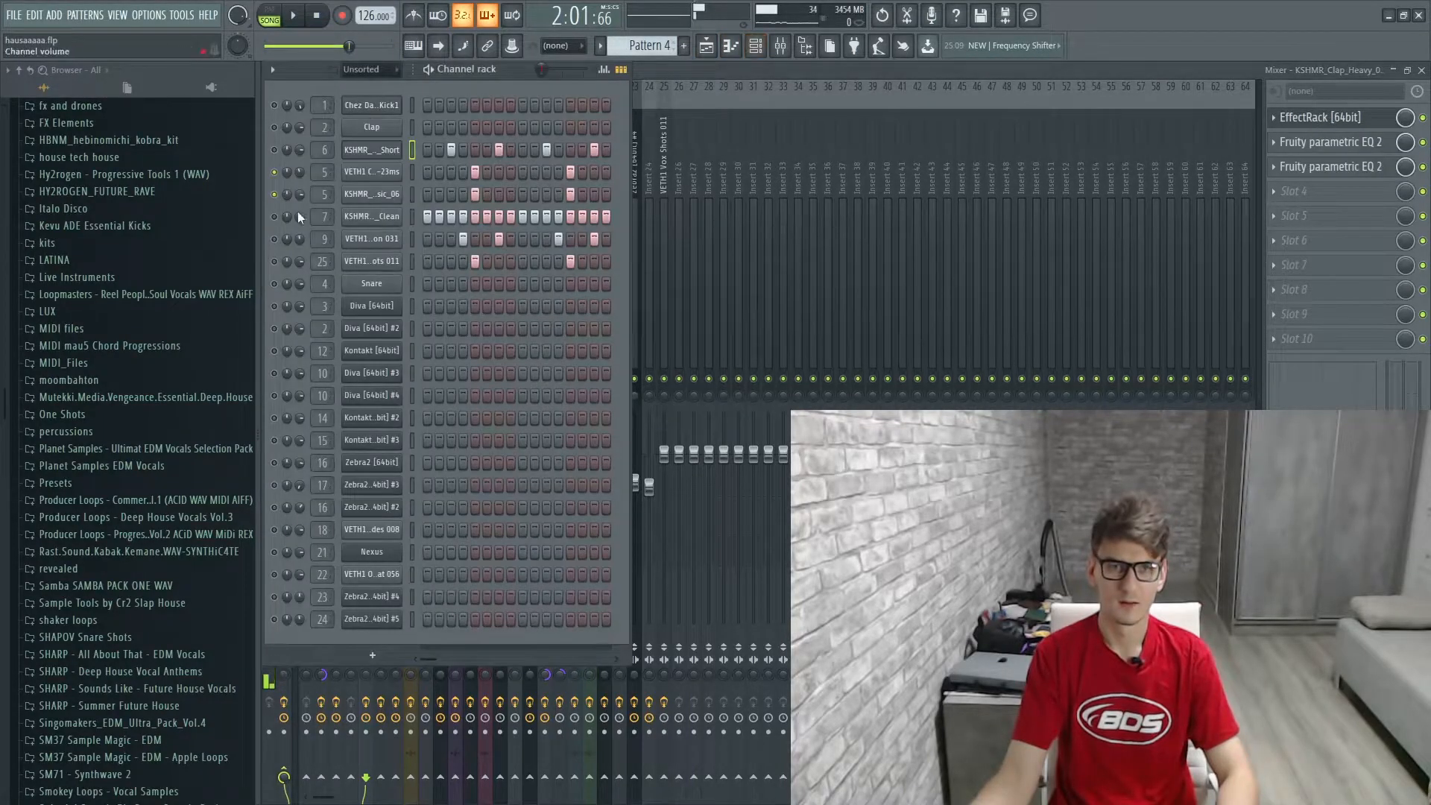
left_click(388, 217)
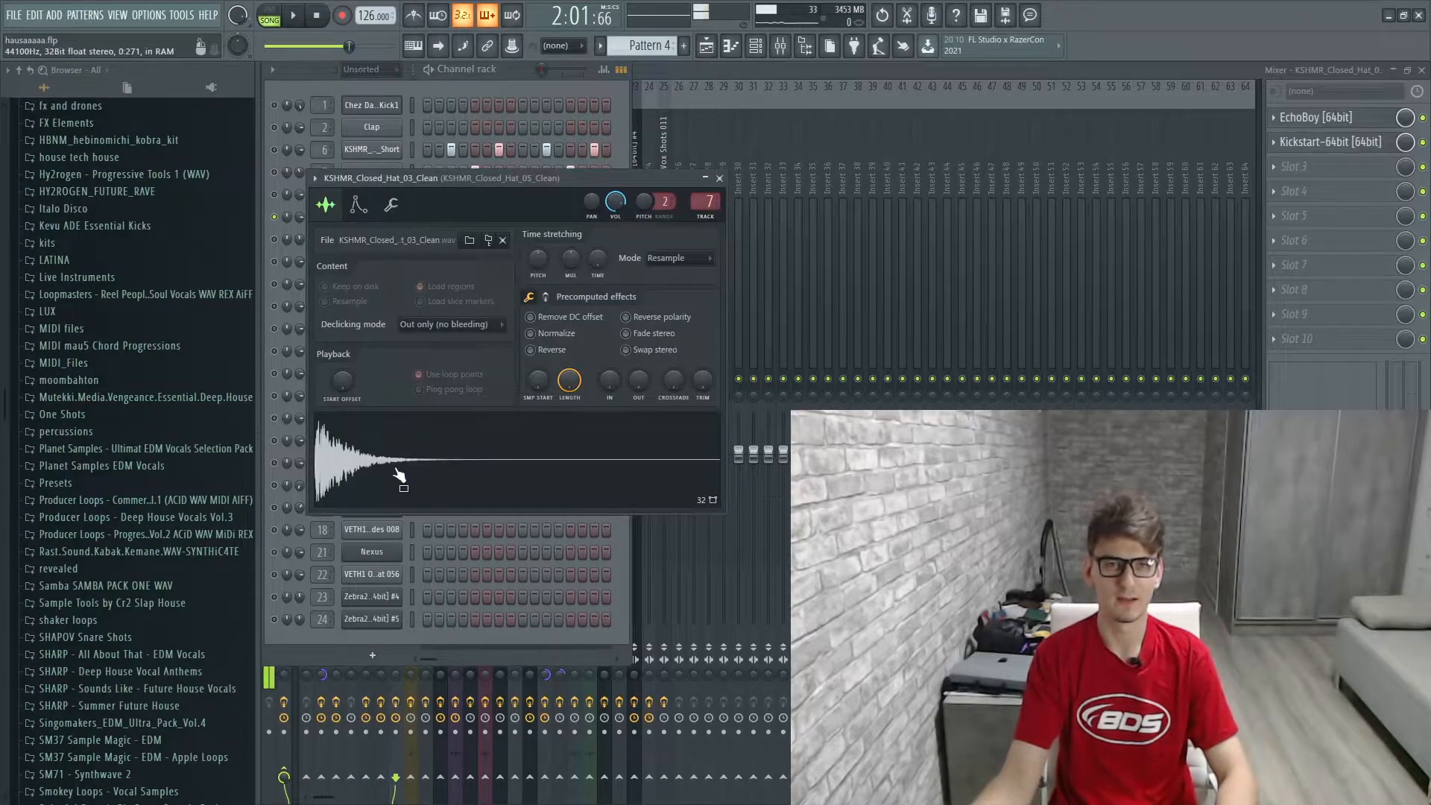
left_click(737, 68)
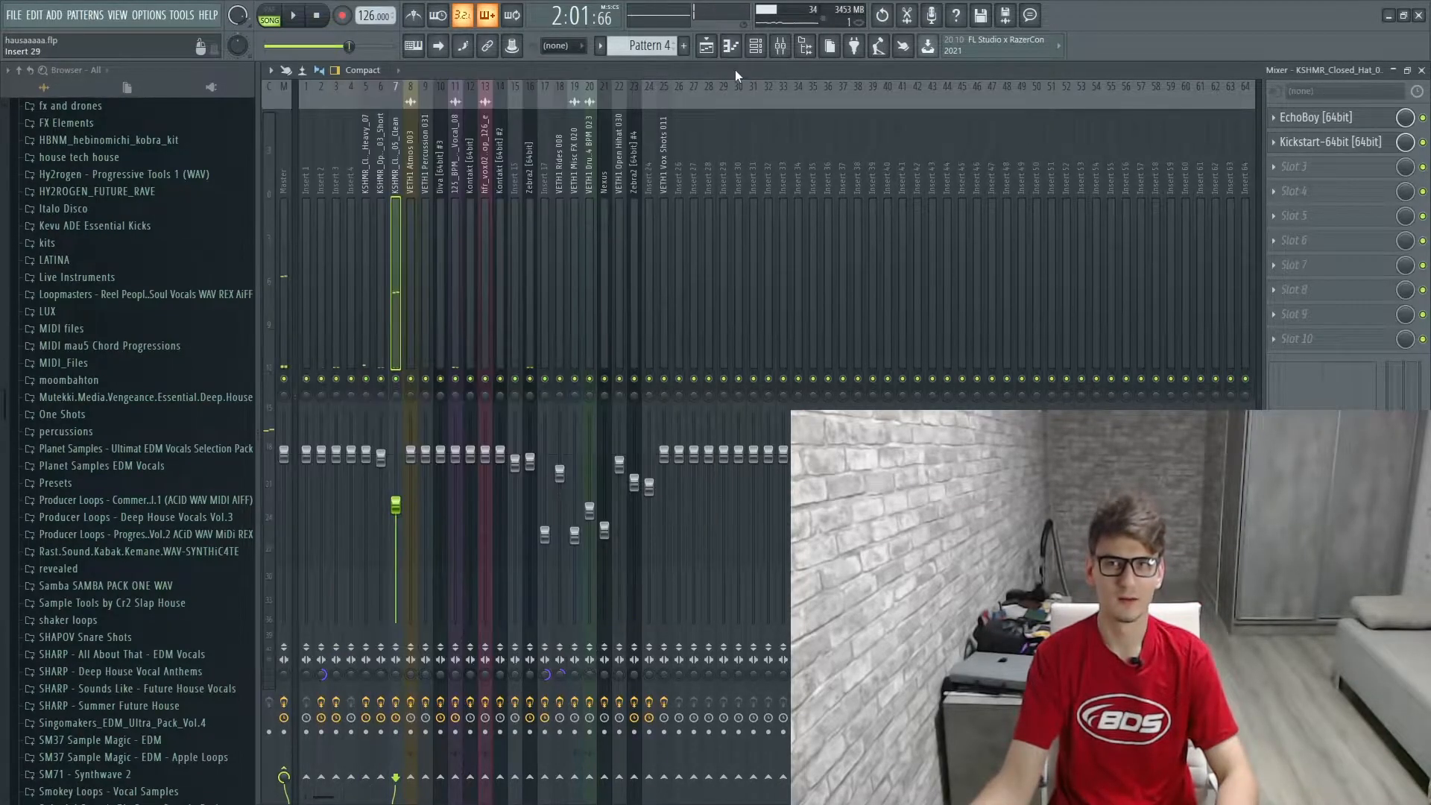
left_click(1316, 119)
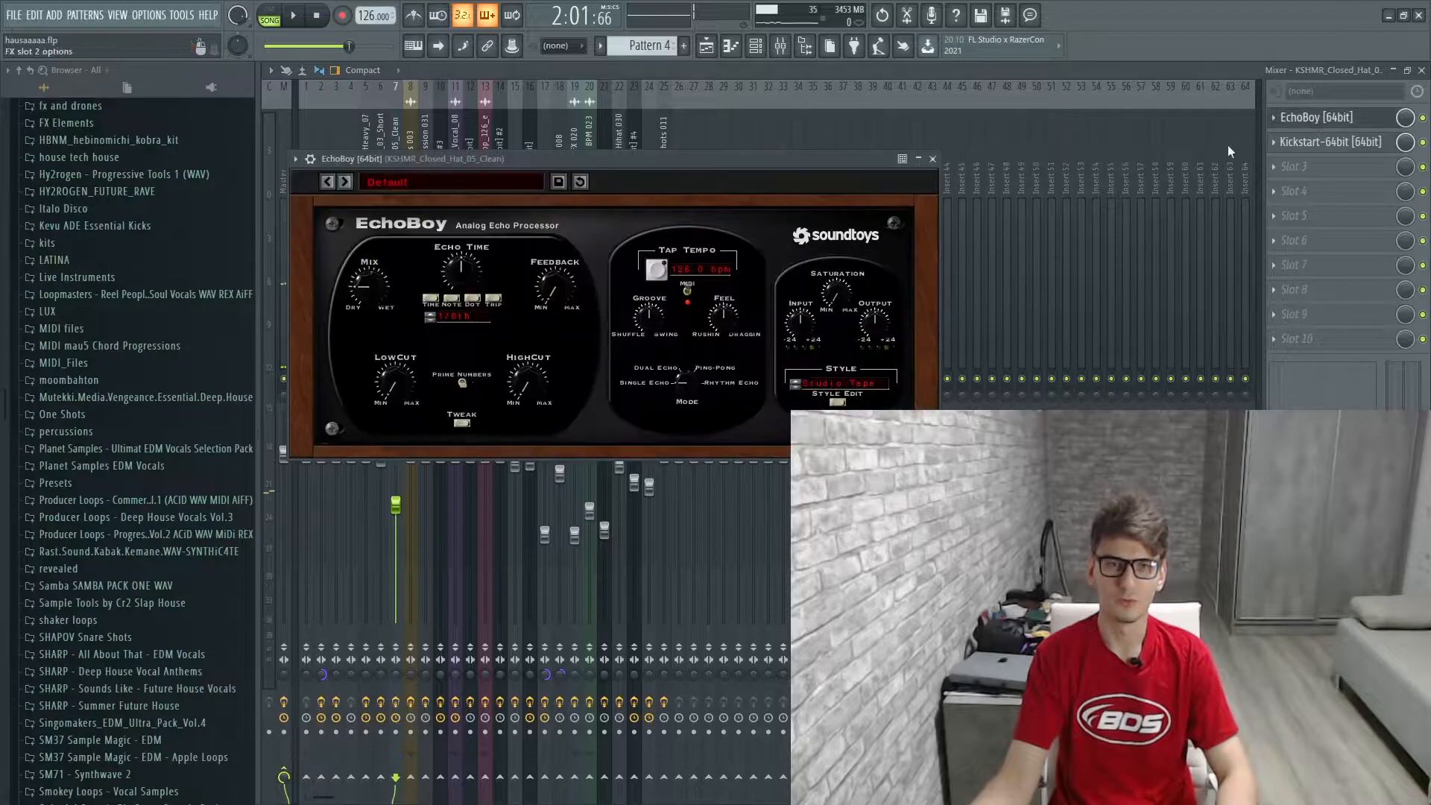
left_click(933, 159)
Step: View Kickstart on the closed hat's insert and return to the Pattern 4 channel steps
left_click(755, 46)
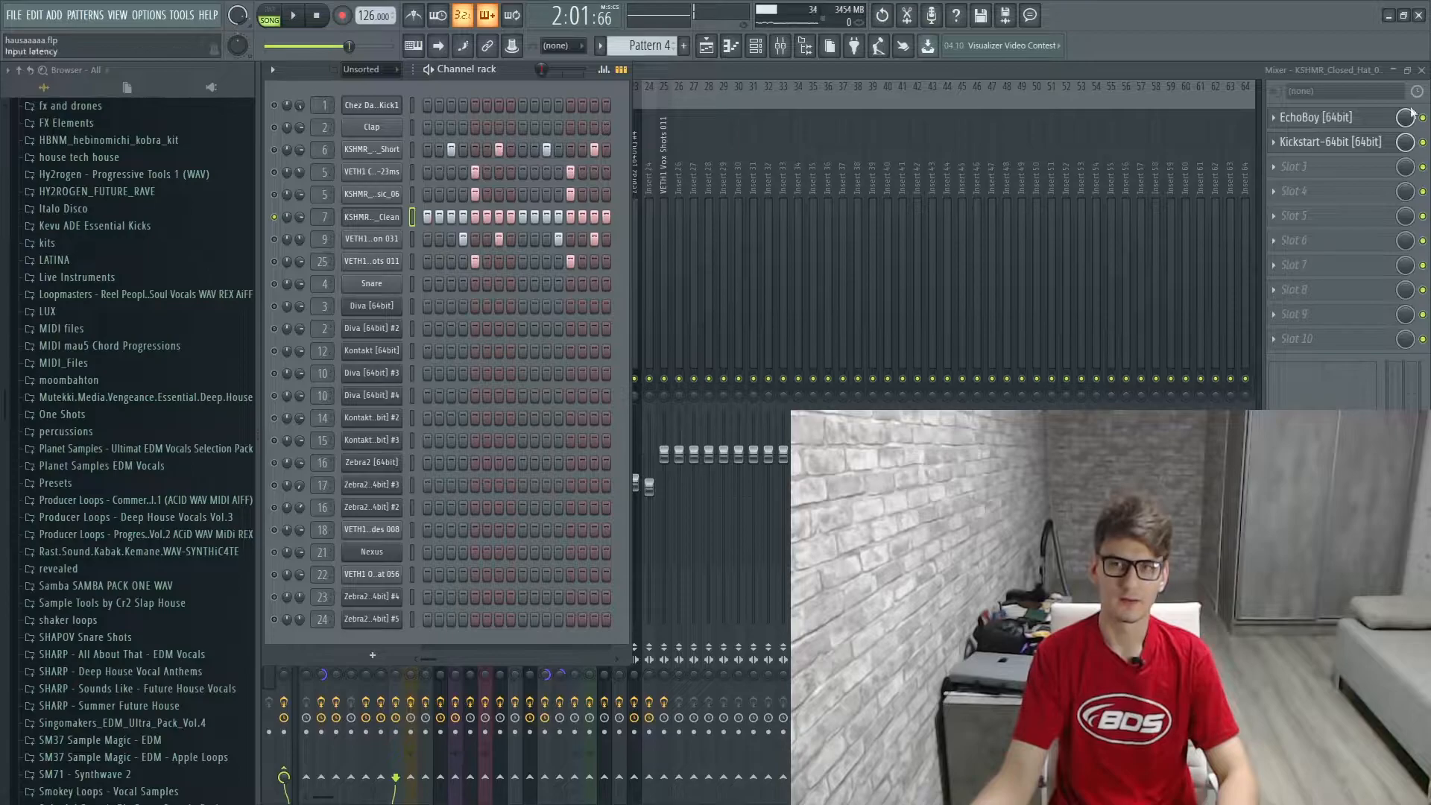
left_click(1331, 145)
left_click(1330, 145)
left_click(773, 52)
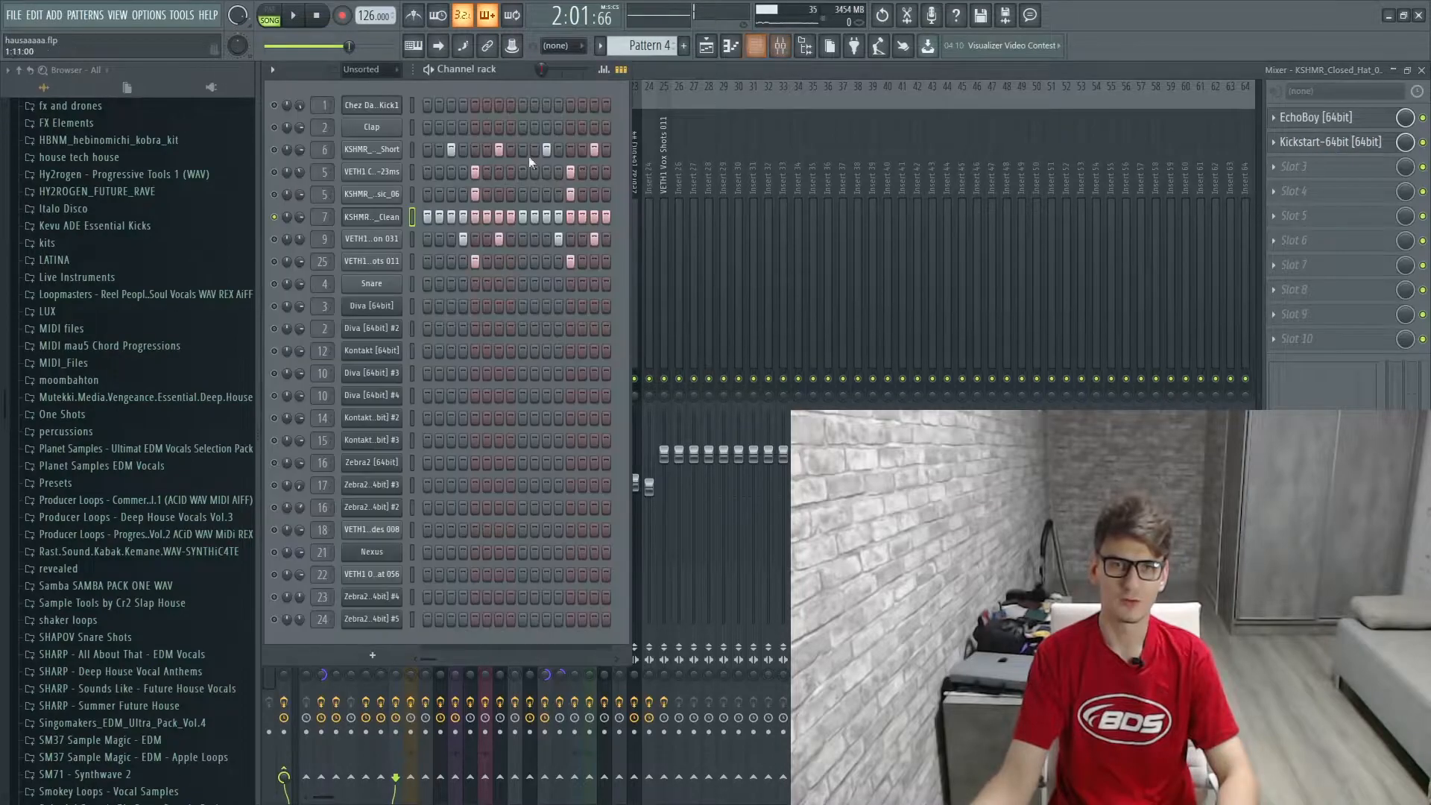
Step: Audition the VETH1 Percussion 031 and VETH1 Vox Shots 011 channels and view their sample settings
left_click(372, 238)
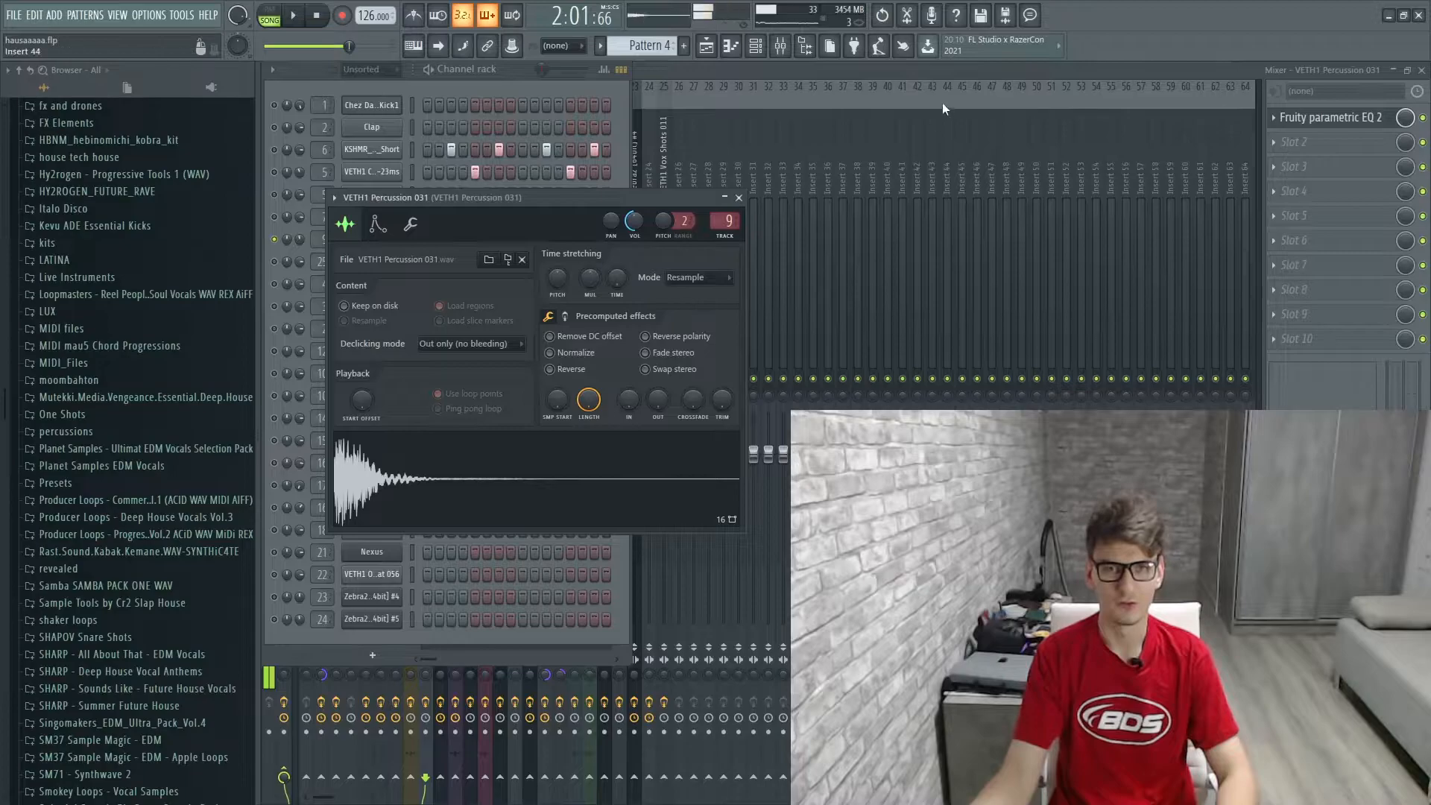
left_click(738, 197)
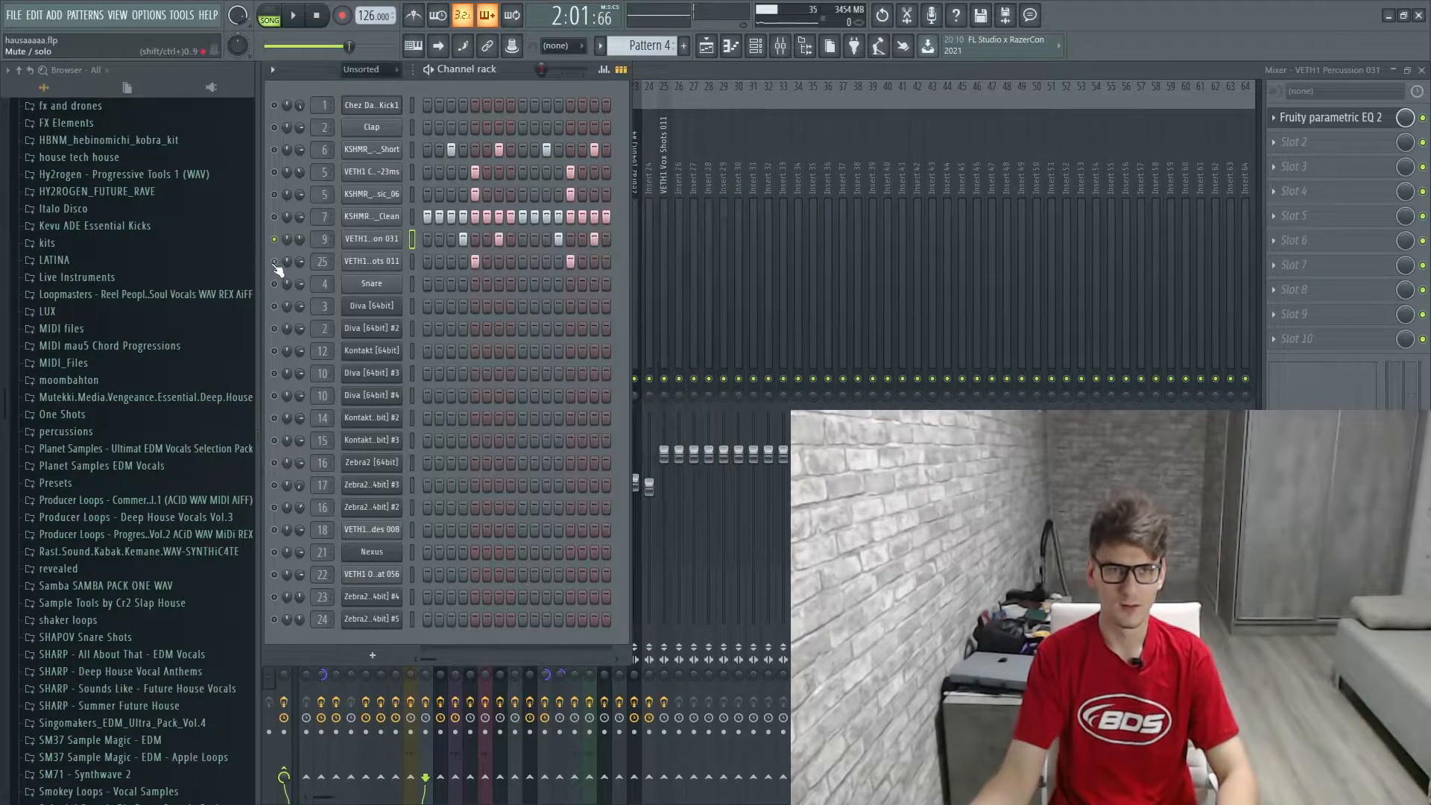
left_click(389, 263)
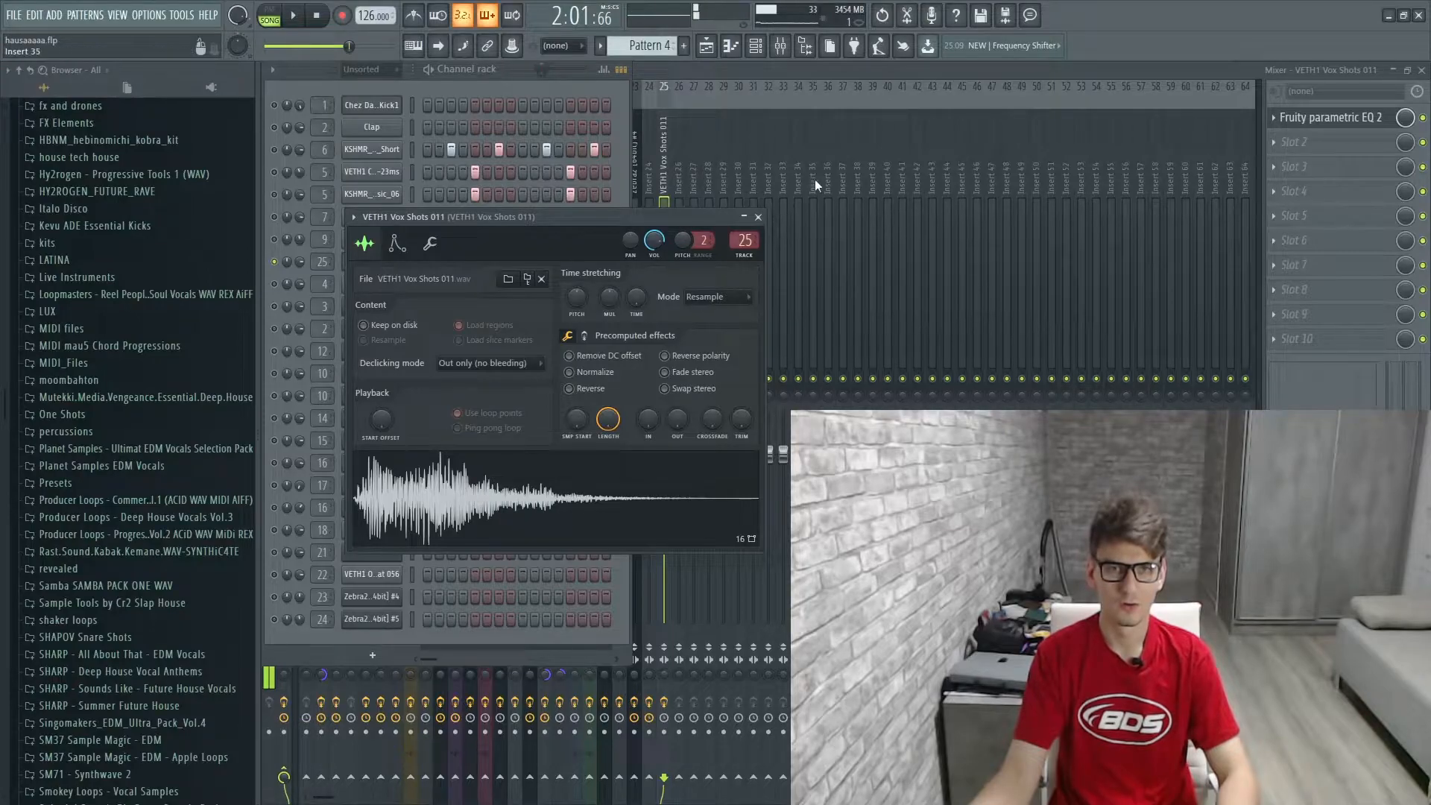
left_click(759, 218)
Step: Play Pattern 4 on its own in pattern mode with all percussion channels active, and bring up the playlist
key("space")
left_click(273, 15)
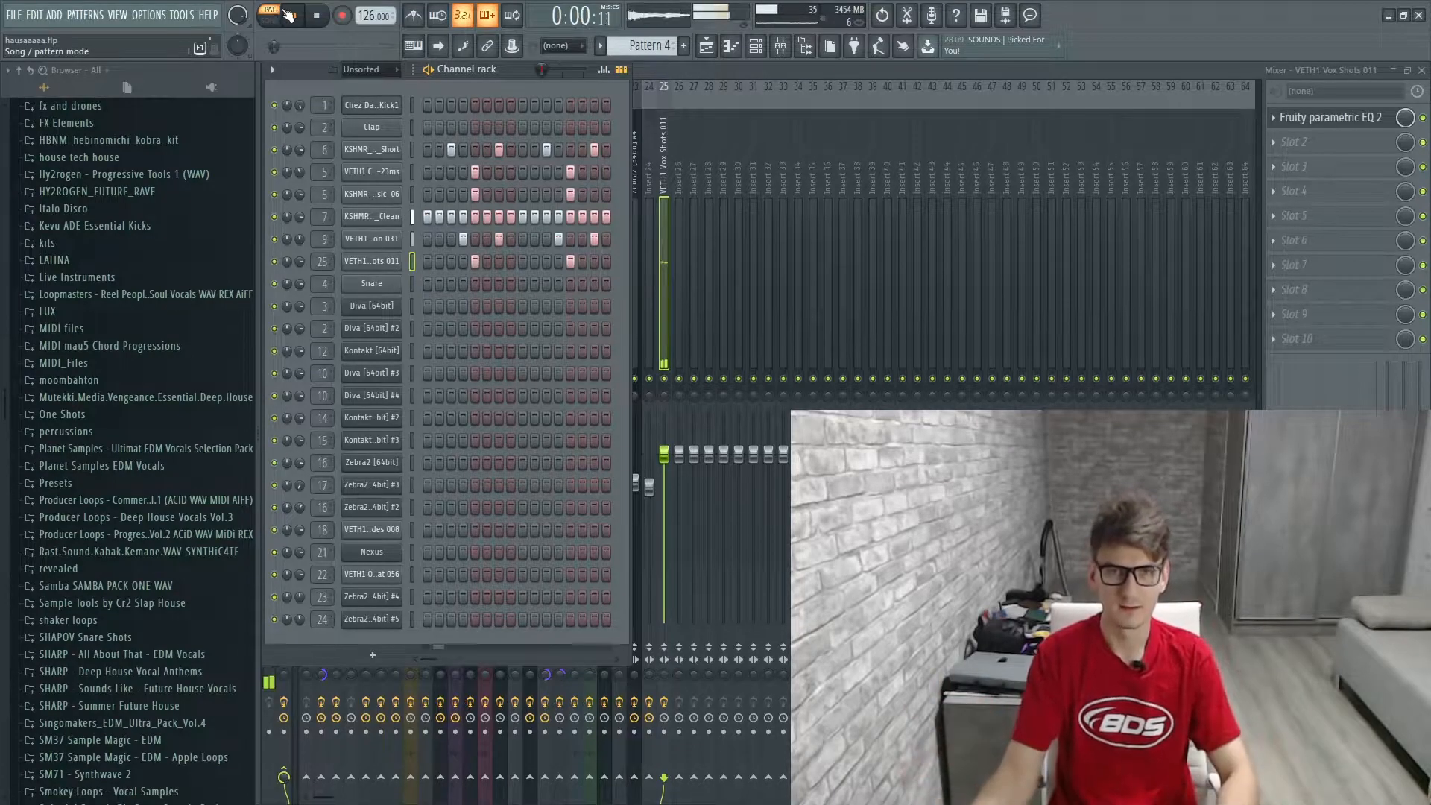
key("F5")
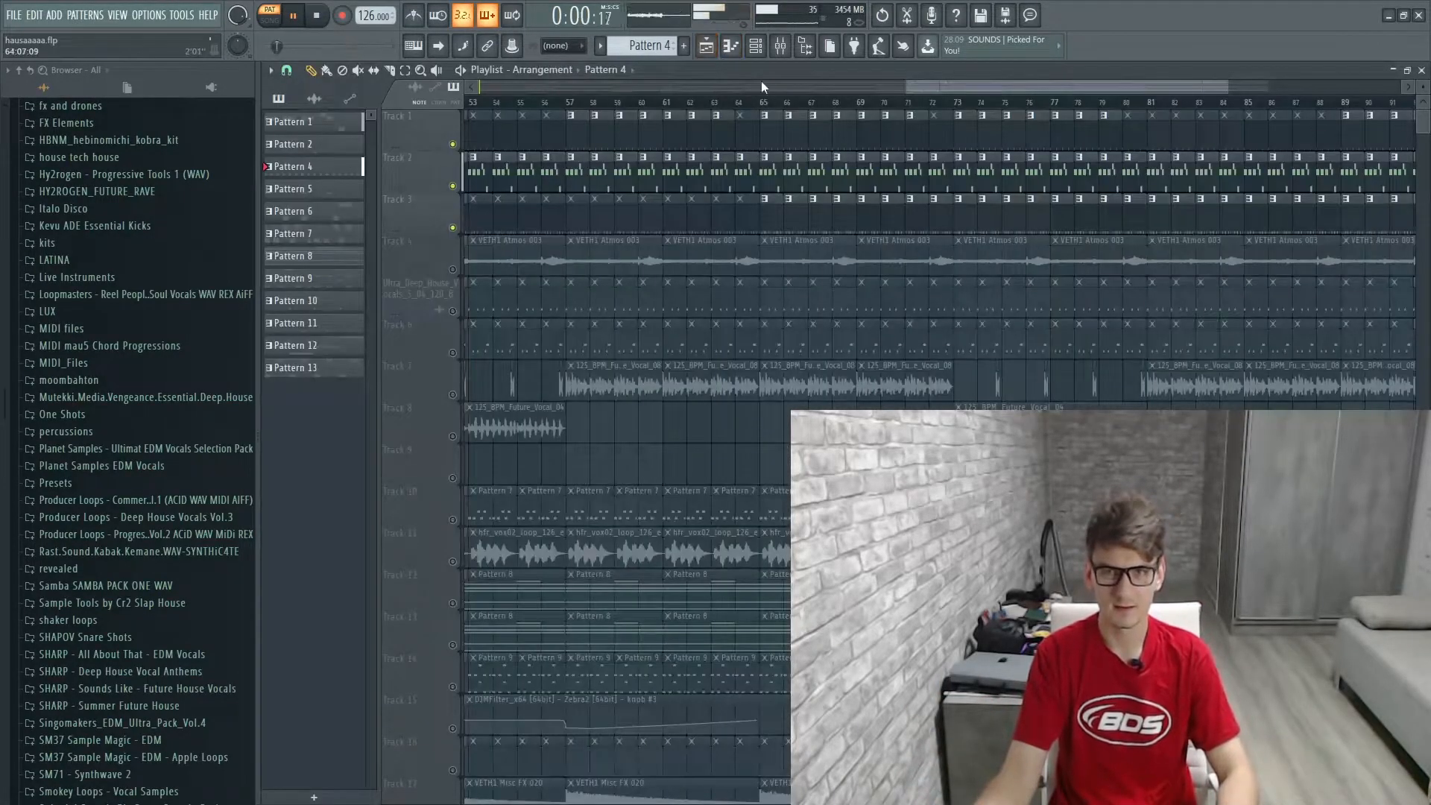
Step: Play the song from bar 65, unmute Track 4, stop playback and view the VETH1 Atmos 003 clip's sample settings
left_click(761, 102)
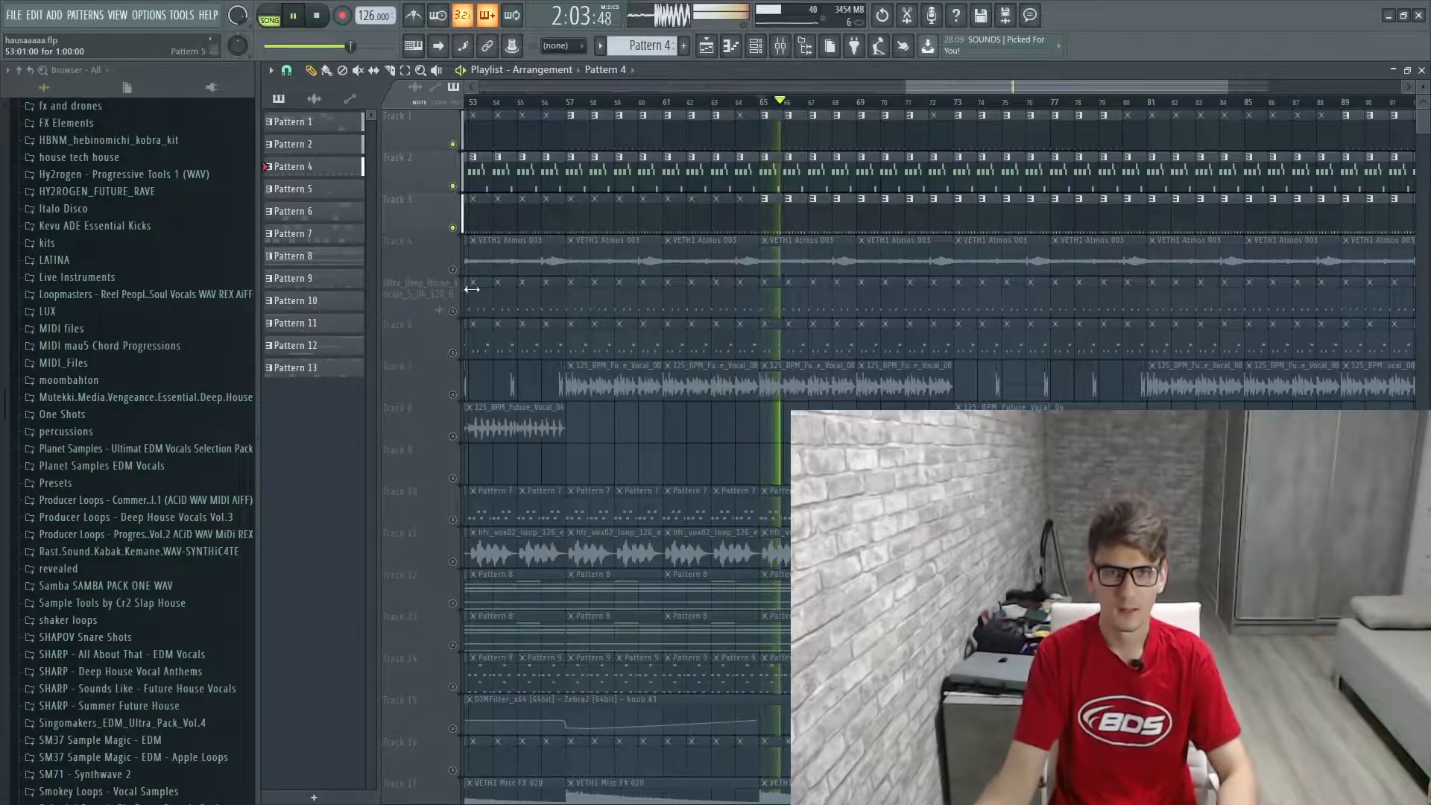
left_click(452, 269)
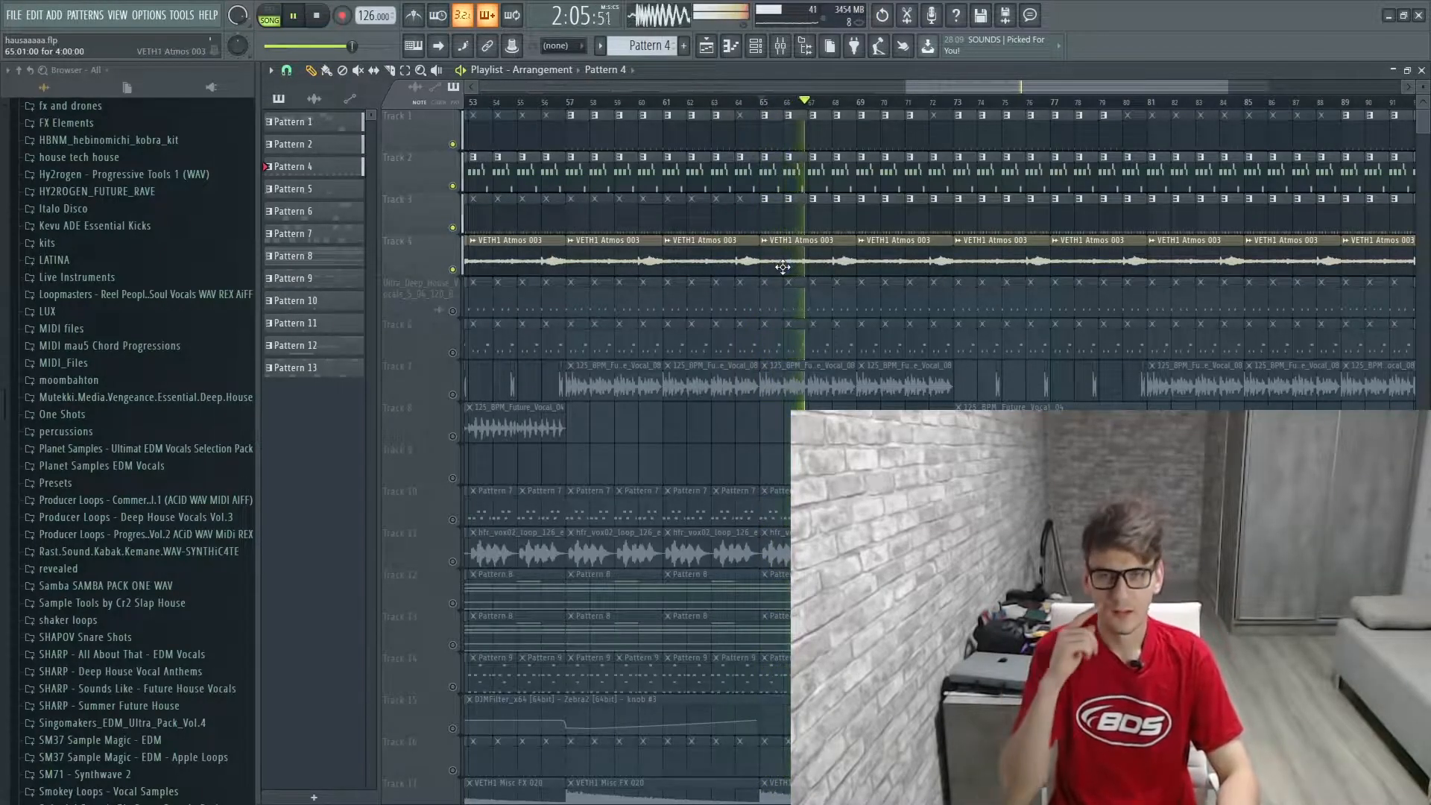
key("space")
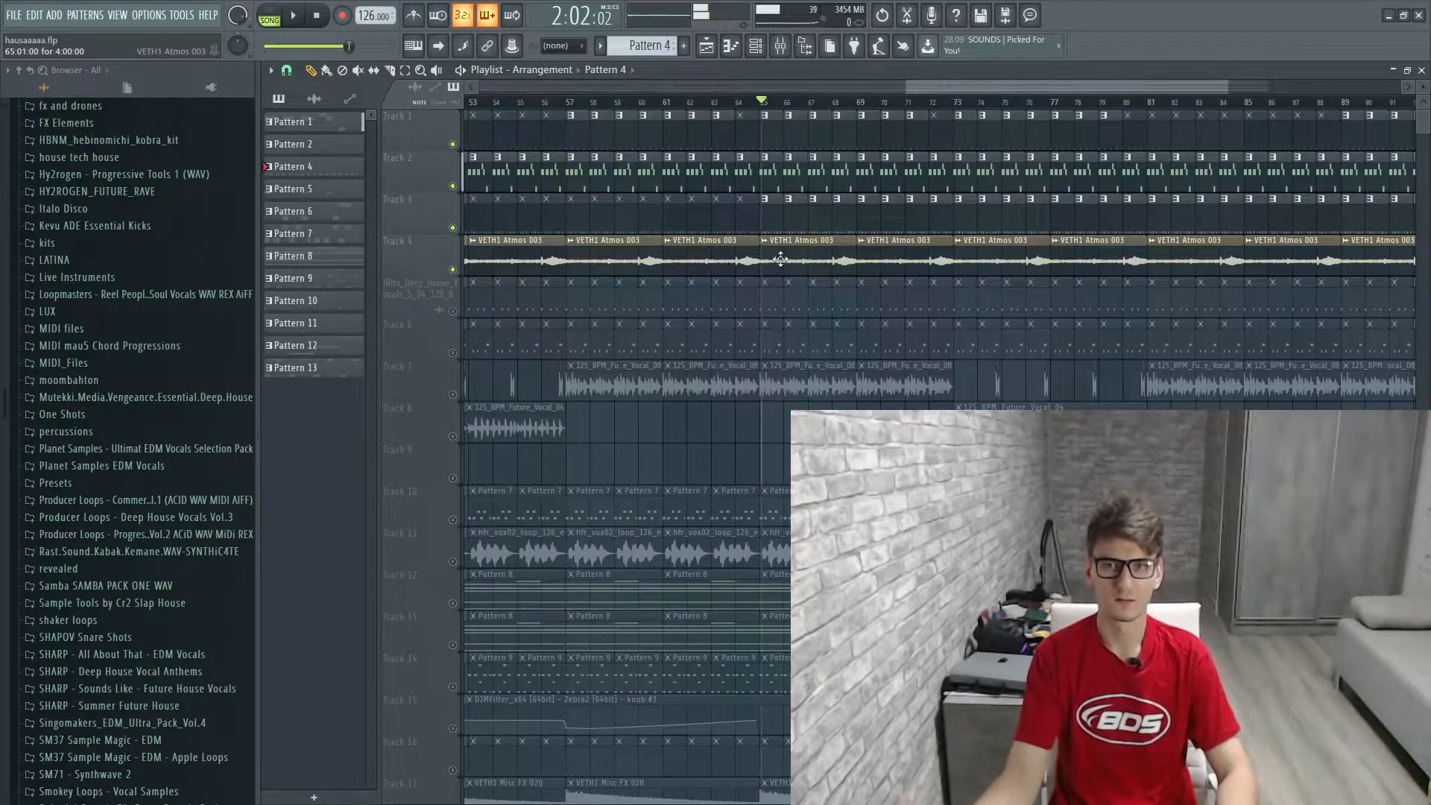
double_click(781, 259)
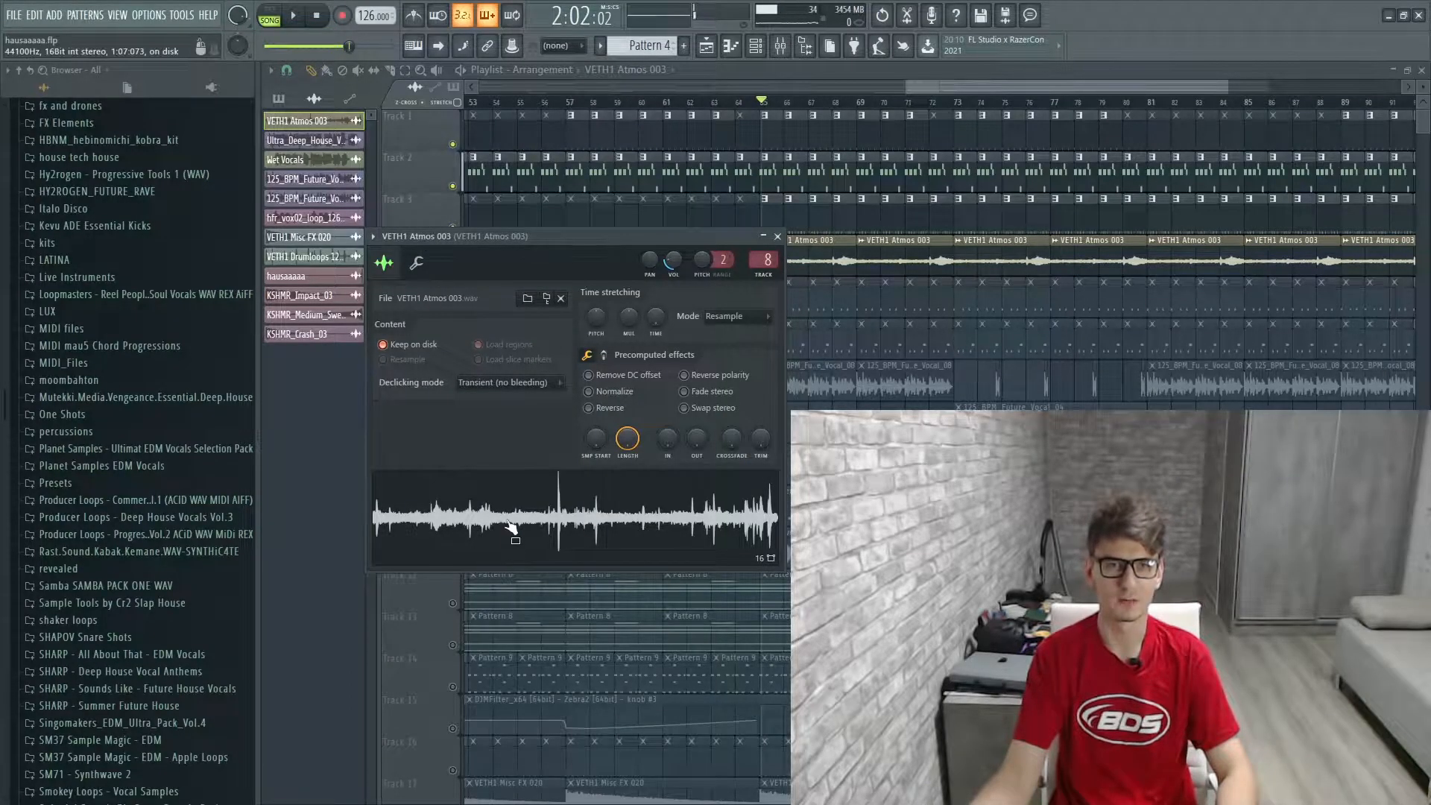
left_click(778, 237)
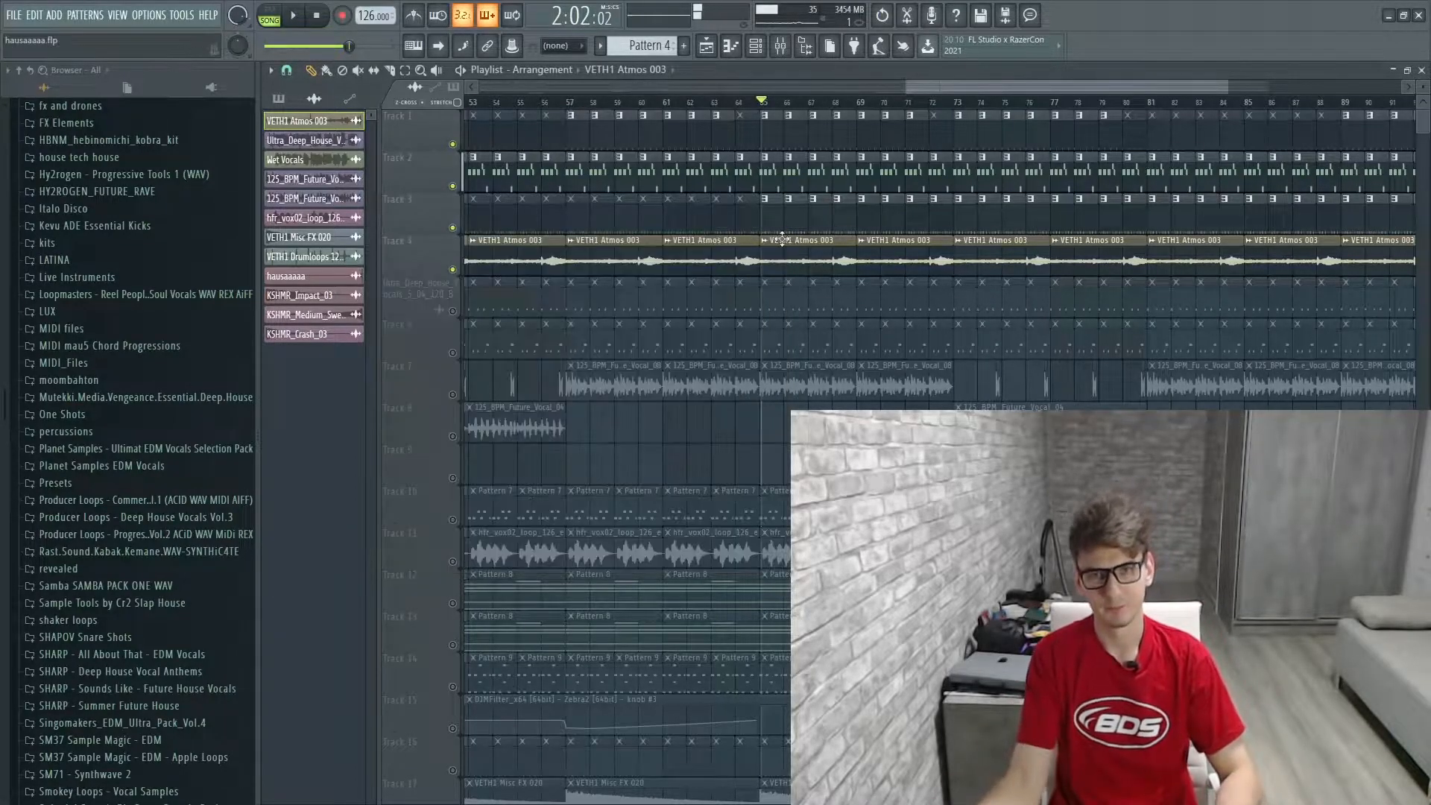
Step: Unmute the Ultra_Deep_House_Vocals track and open its Pattern 5 clip to show the notes in the channel rack
left_click(452, 311)
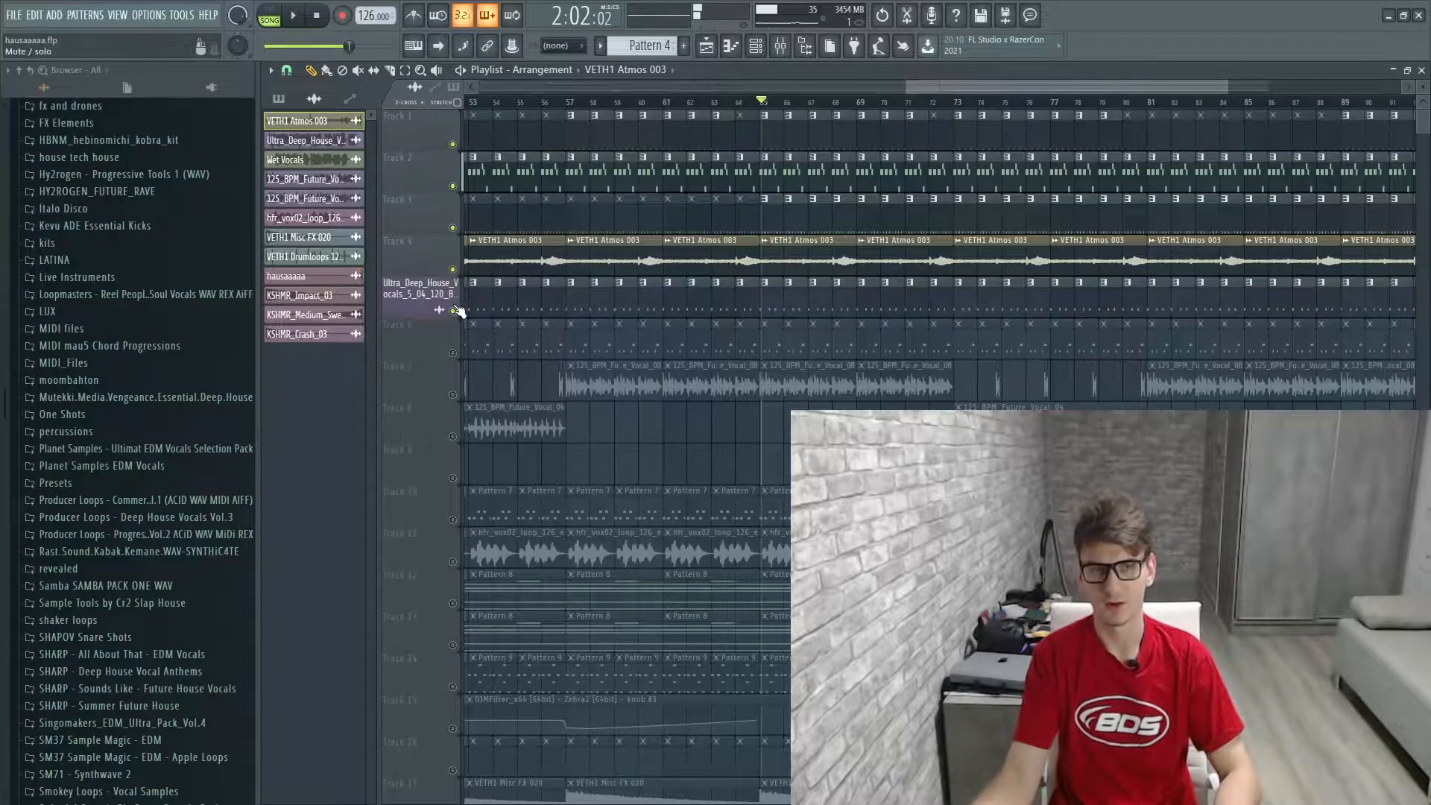
double_click(772, 299)
left_click(755, 46)
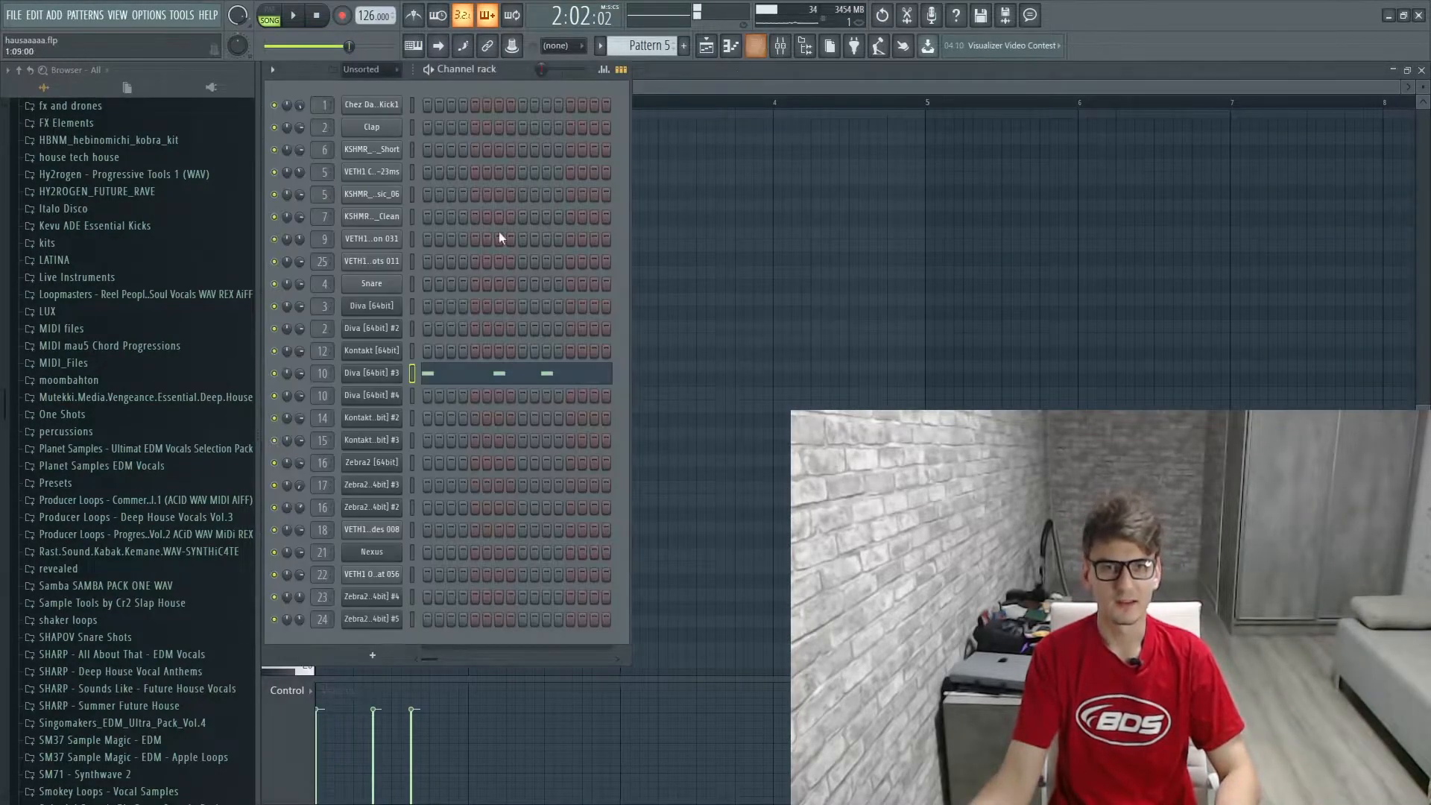
Step: Play Pattern 5 in pattern mode and view the CHD Major FM Organ preset in the third Diva channel
left_click(271, 13)
left_click(293, 15)
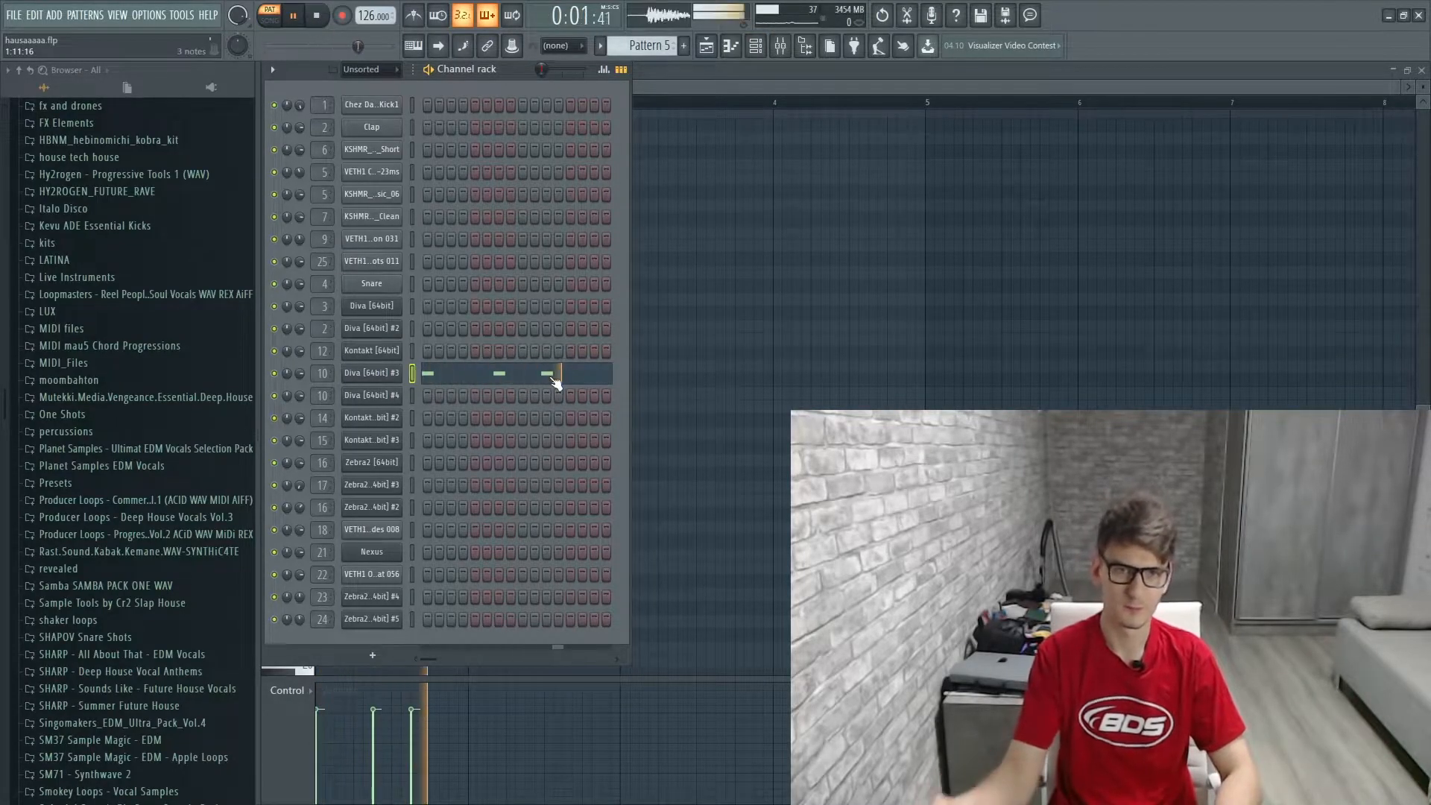
left_click(371, 373)
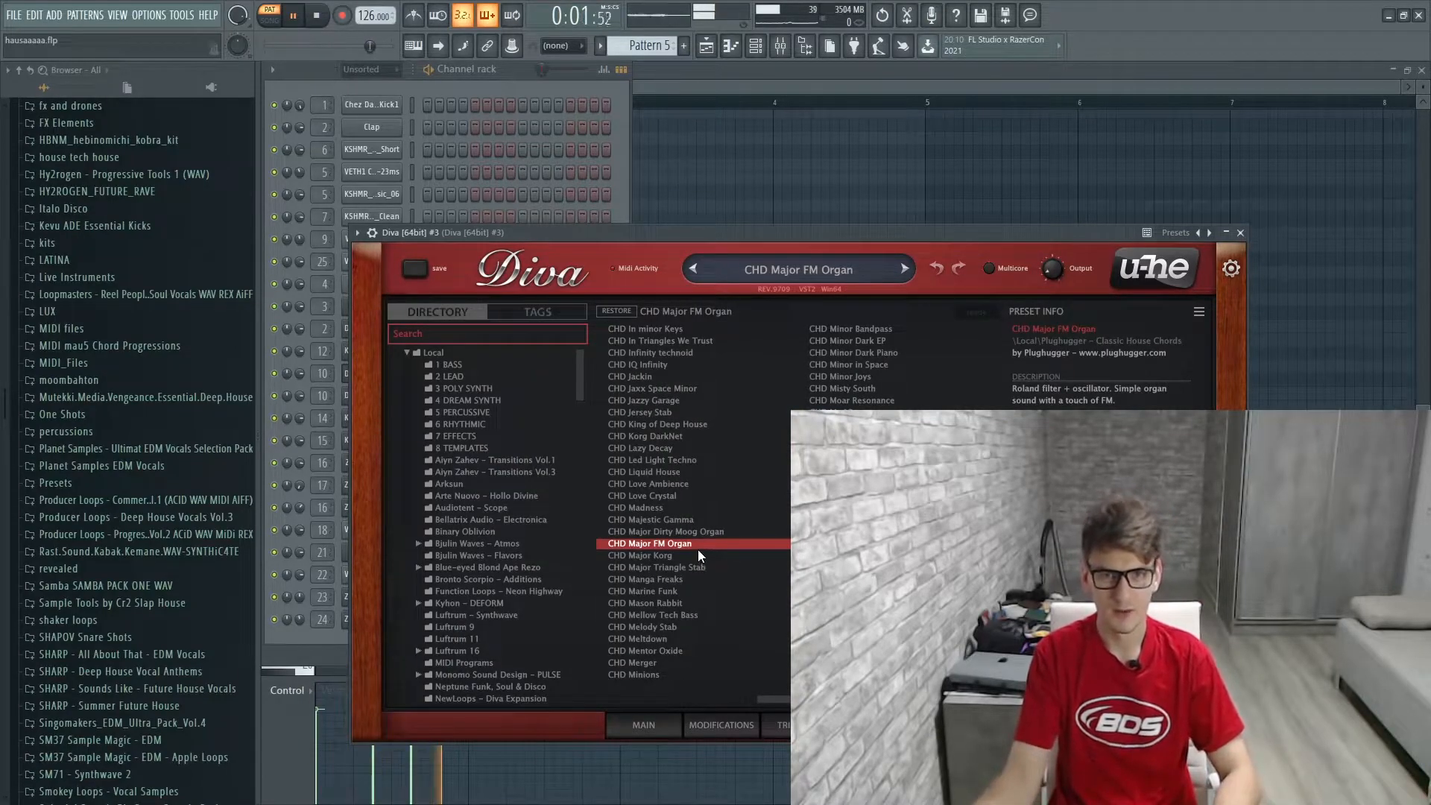
left_click(1241, 233)
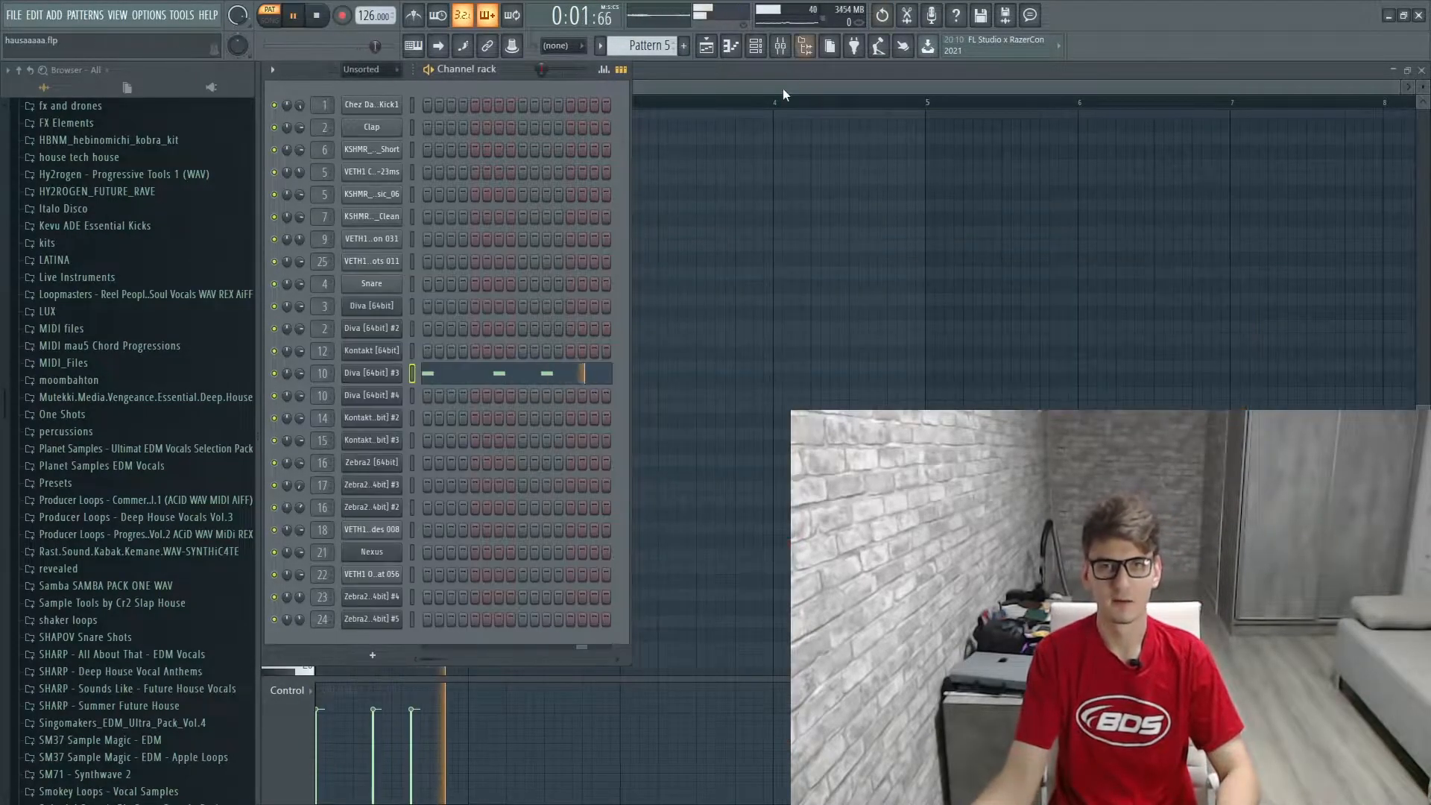
Step: View the Fruity parametric EQ 2 curve on the third Diva channel's mixer insert and stop playback
left_click(780, 45)
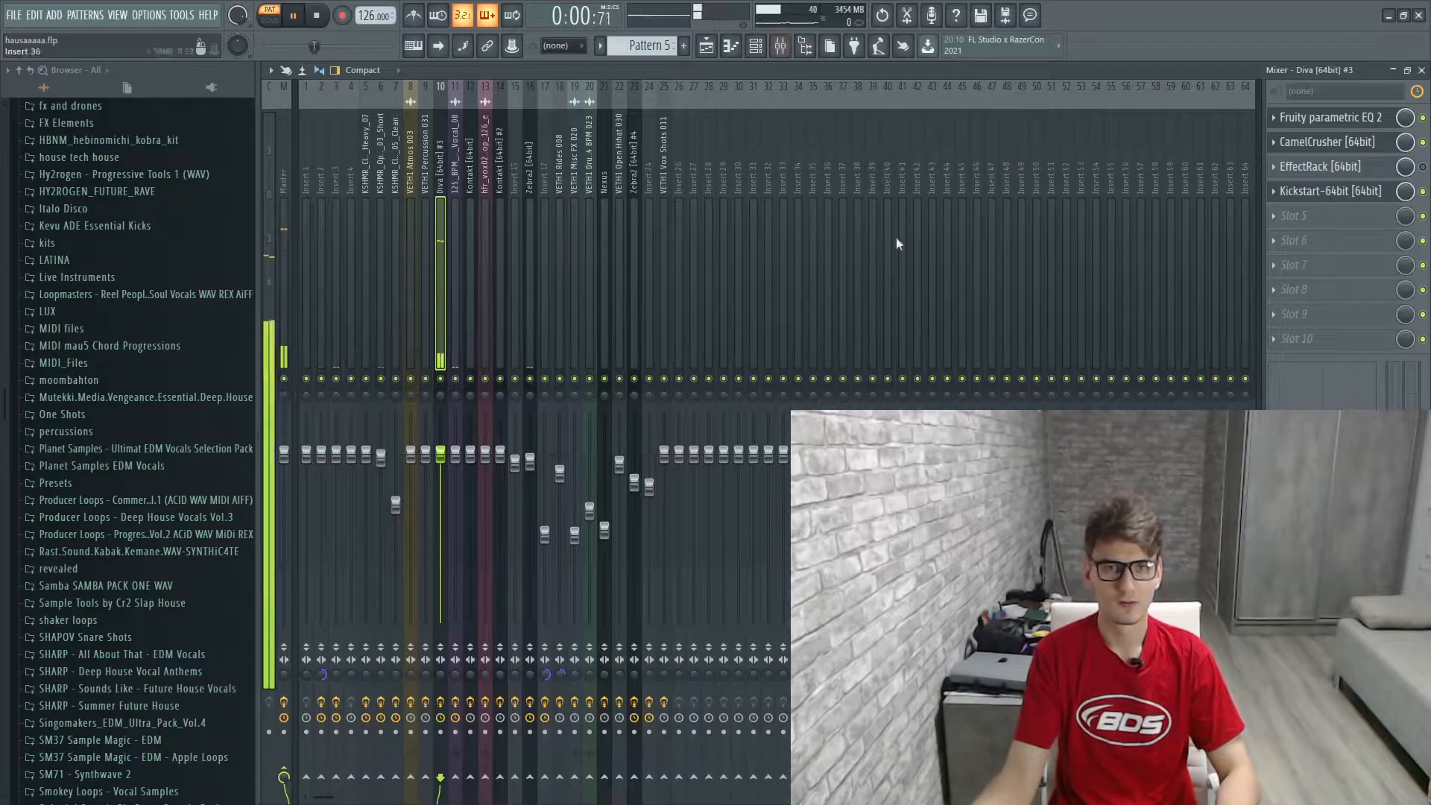
left_click(1348, 126)
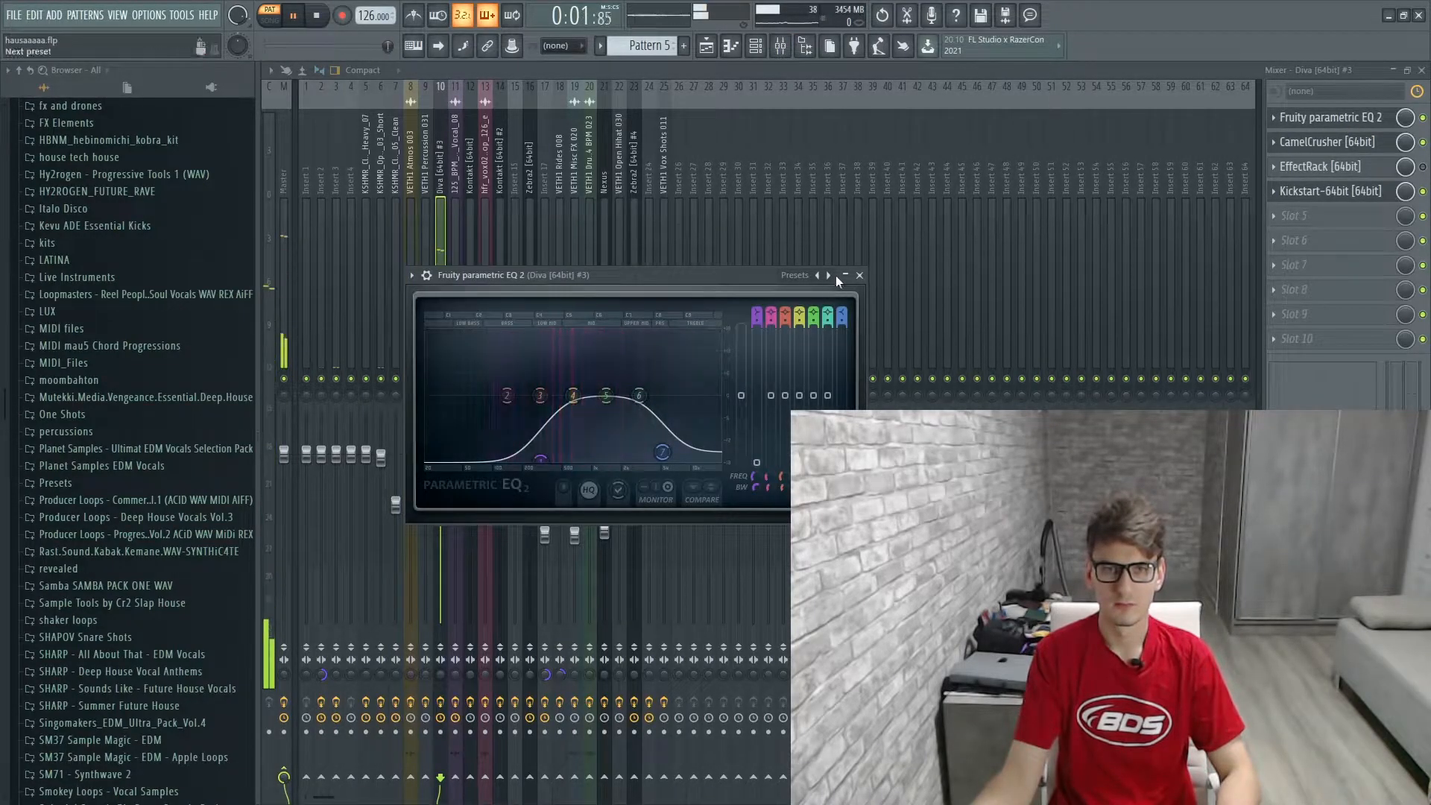
left_click(860, 275)
key("space")
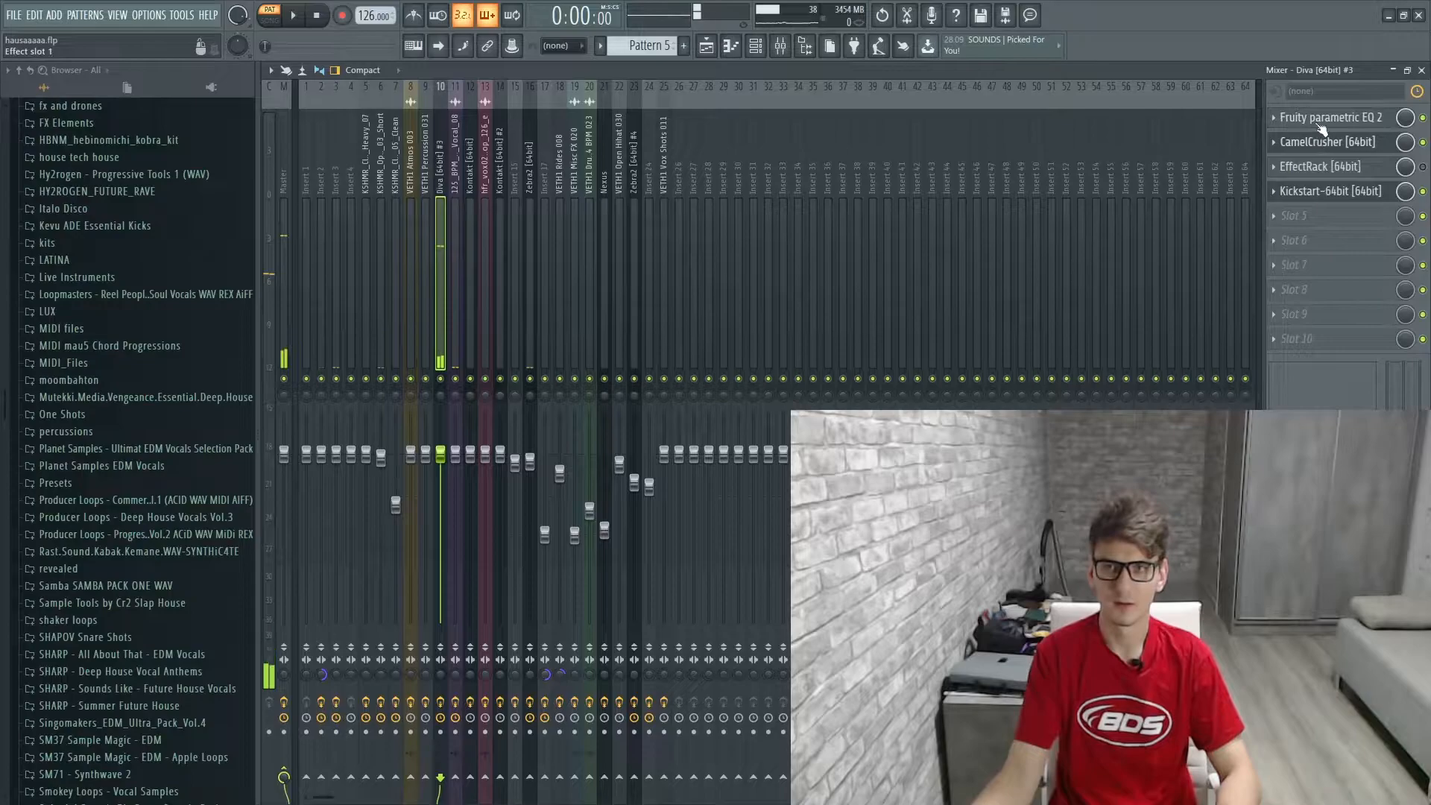
left_click(1321, 121)
left_click(1320, 123)
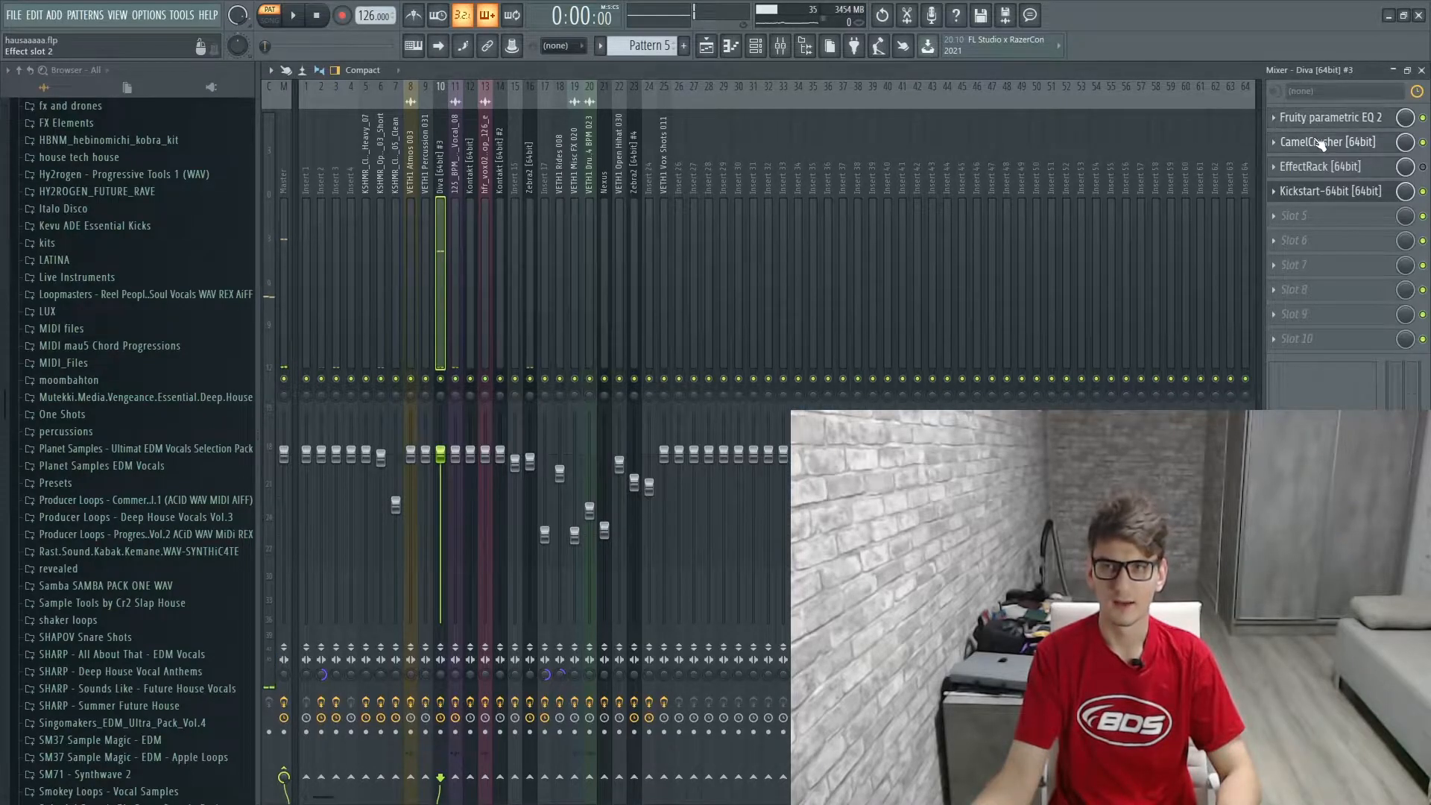
Step: View the CamelCrusher and Kickstart effect settings on the third Diva channel's mixer insert
left_click(1319, 143)
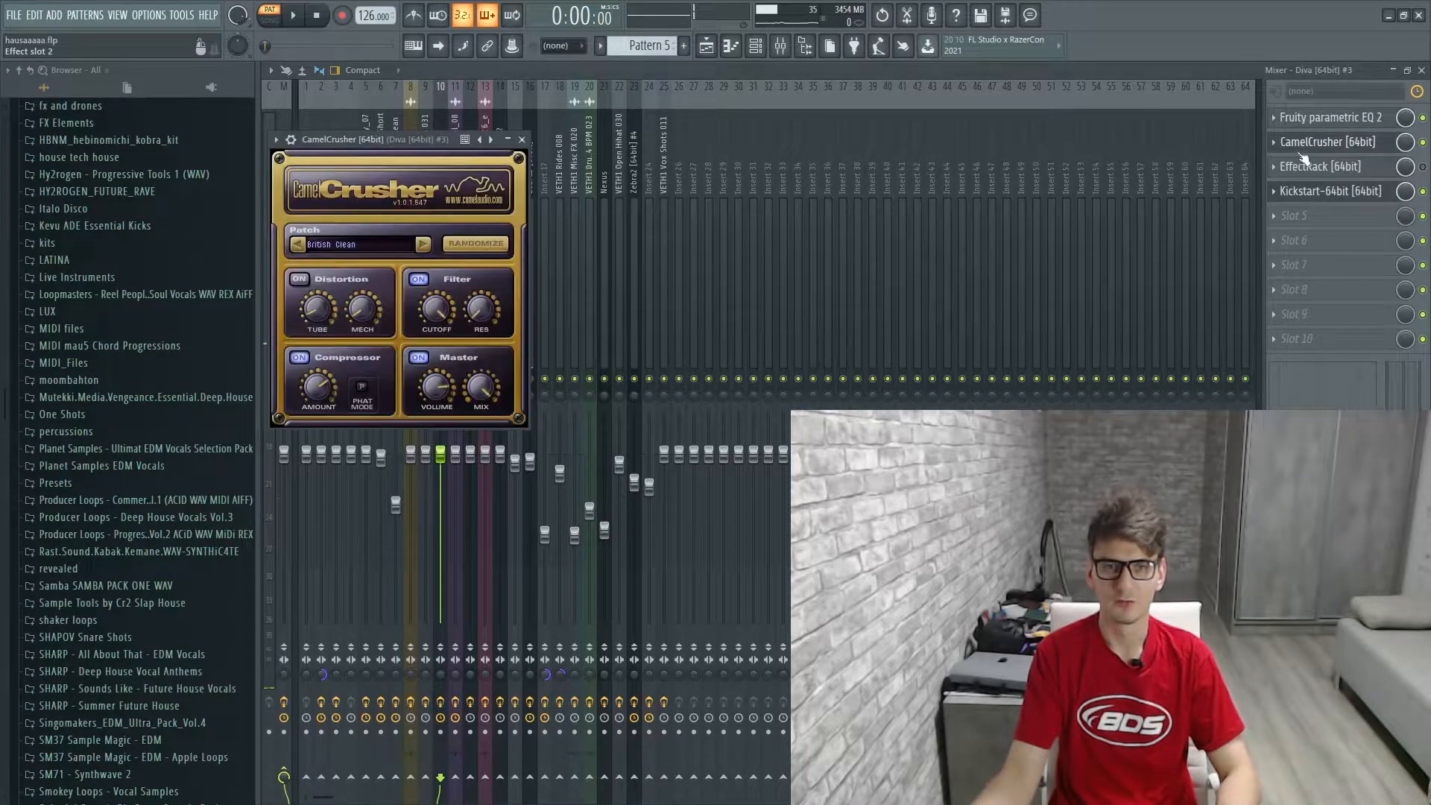
left_click(522, 141)
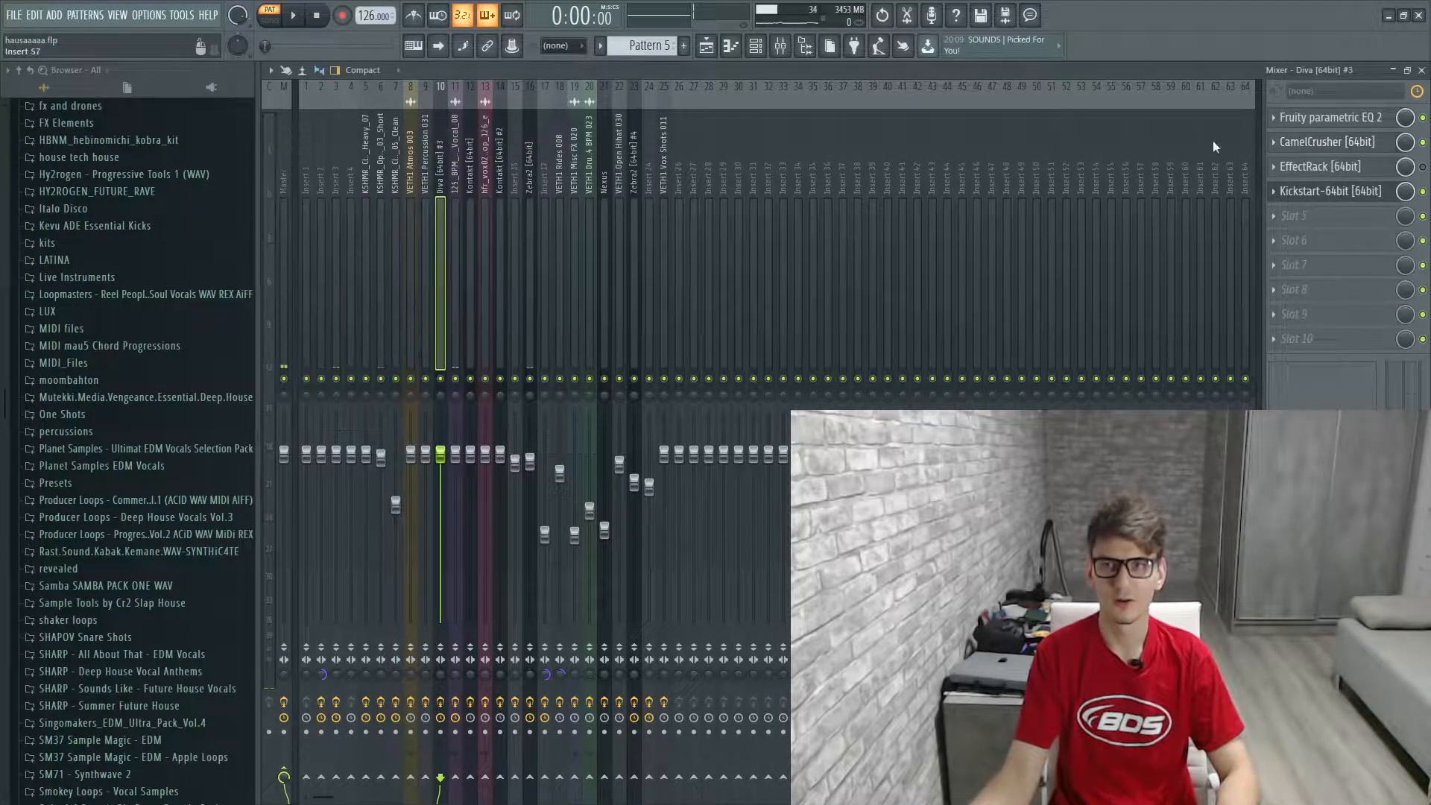
left_click(1334, 191)
Step: Play the song from just before bar 57 with the Ultra_Deep_House_Vocals track muted, and unmute it during playback to compare
left_click(755, 49)
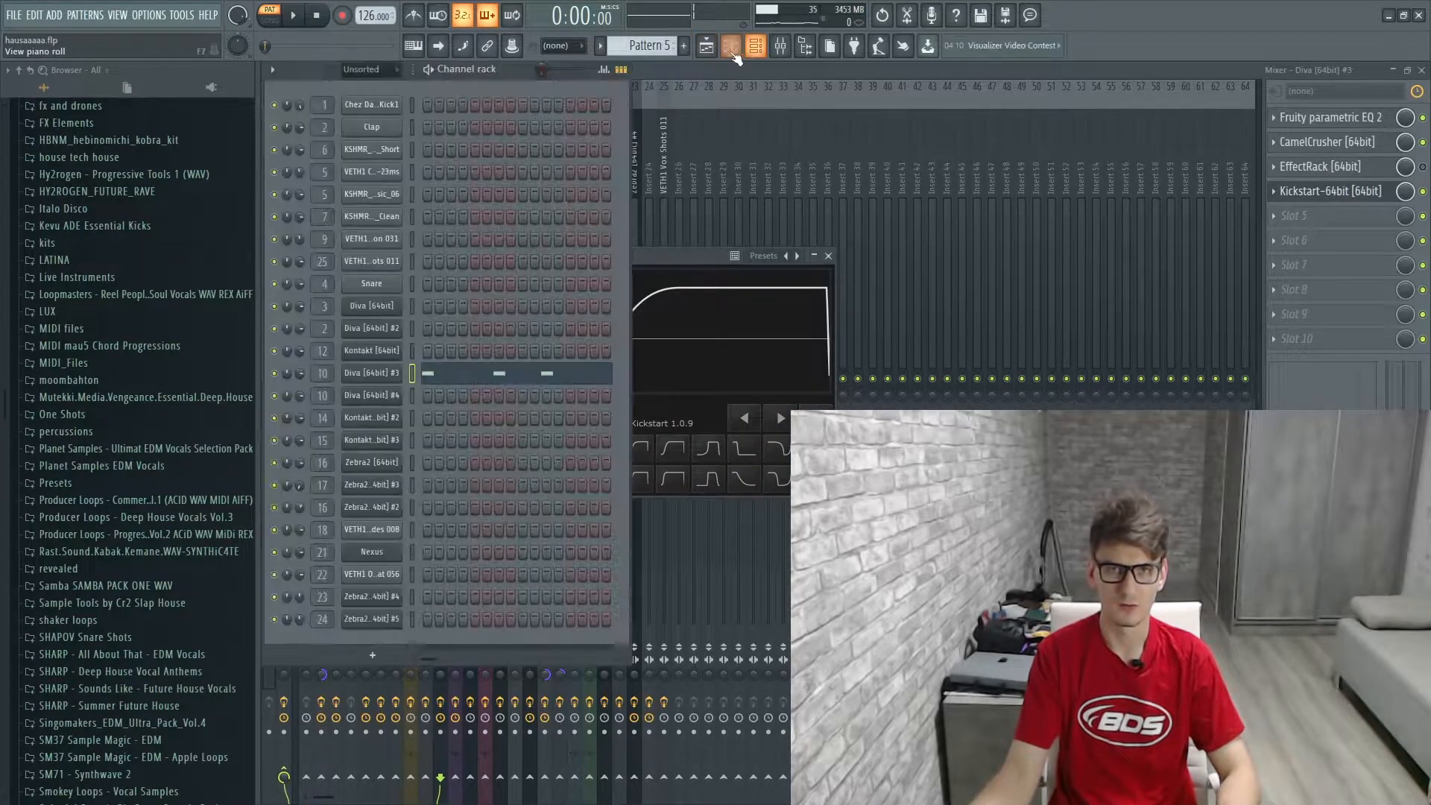
left_click(706, 50)
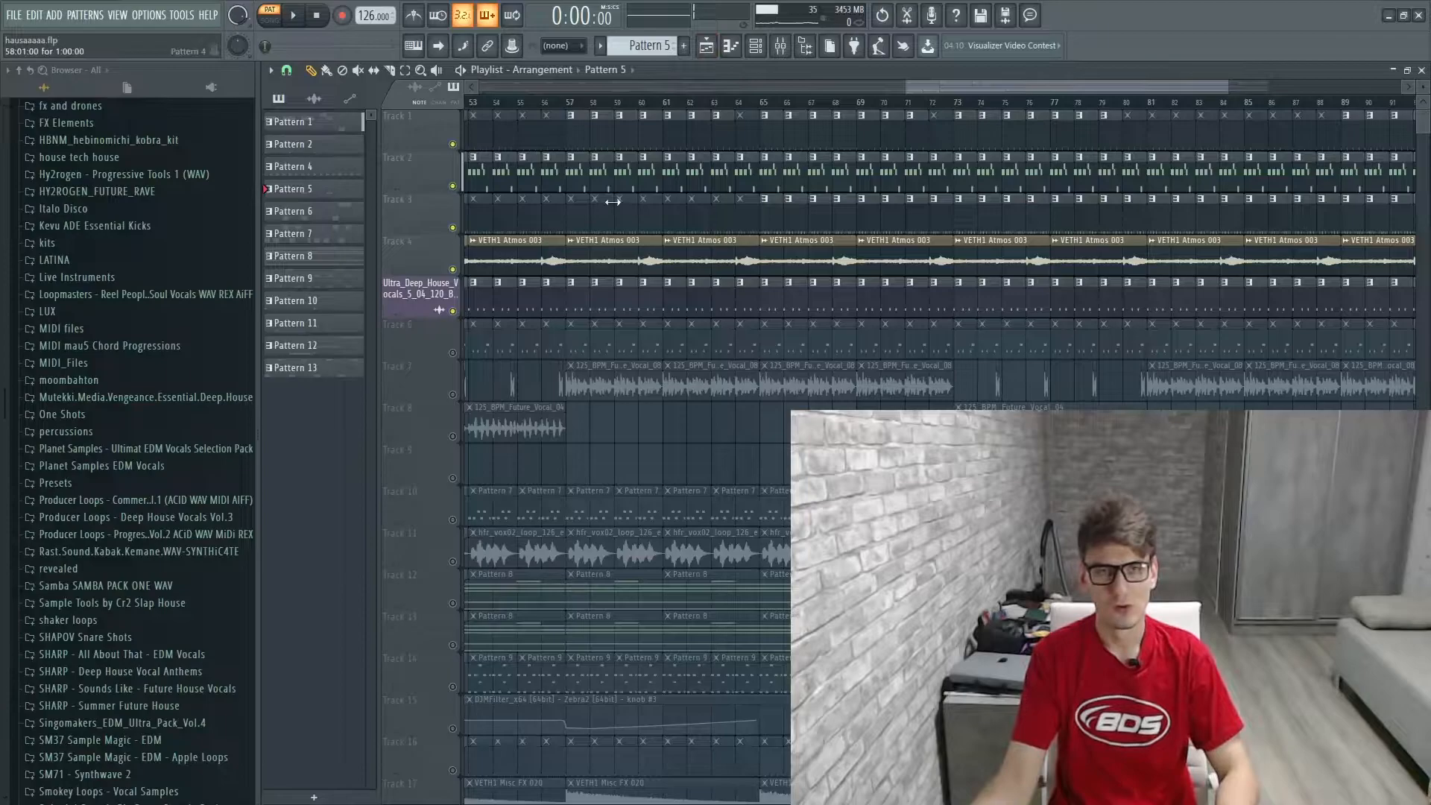
left_click(563, 108)
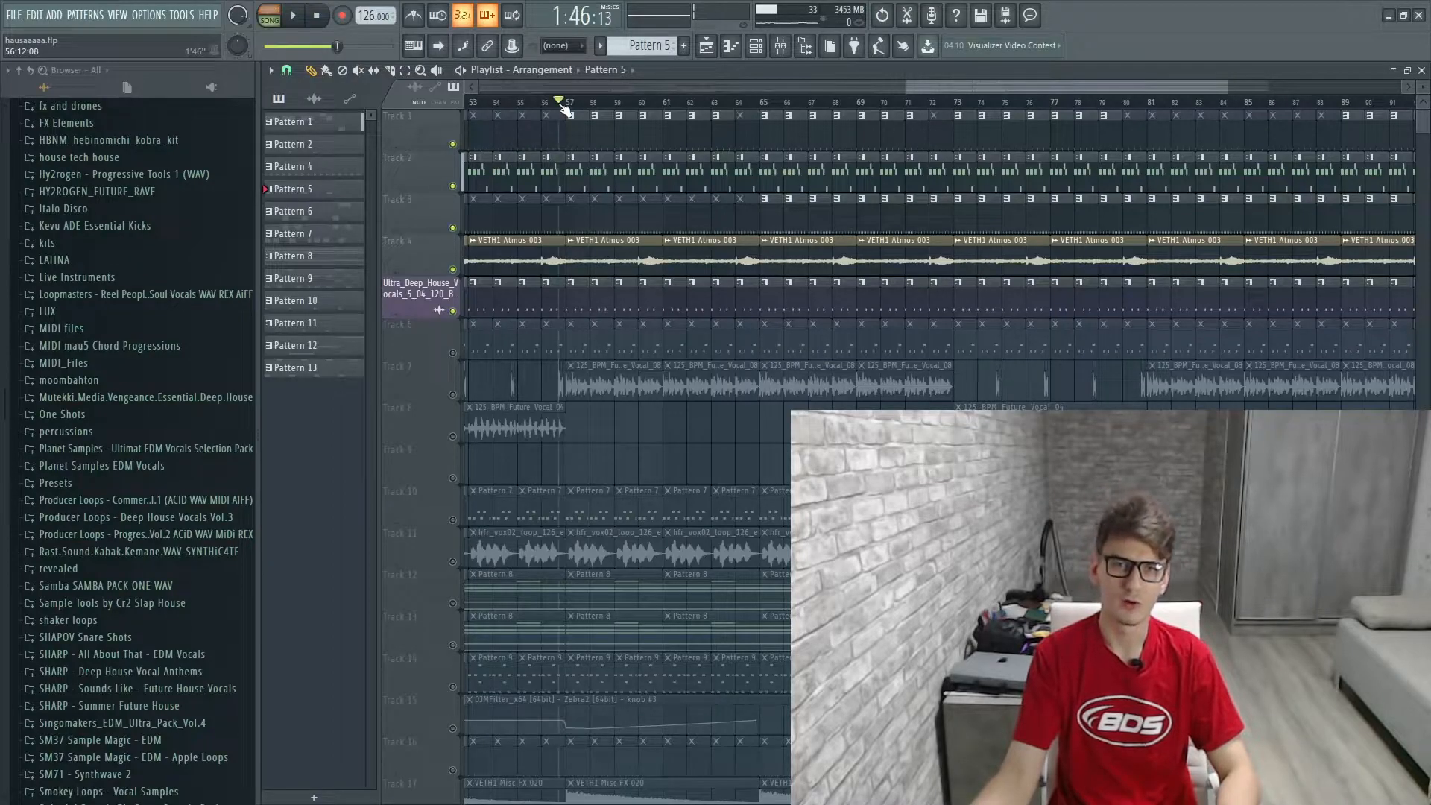
left_click(452, 311)
key("space")
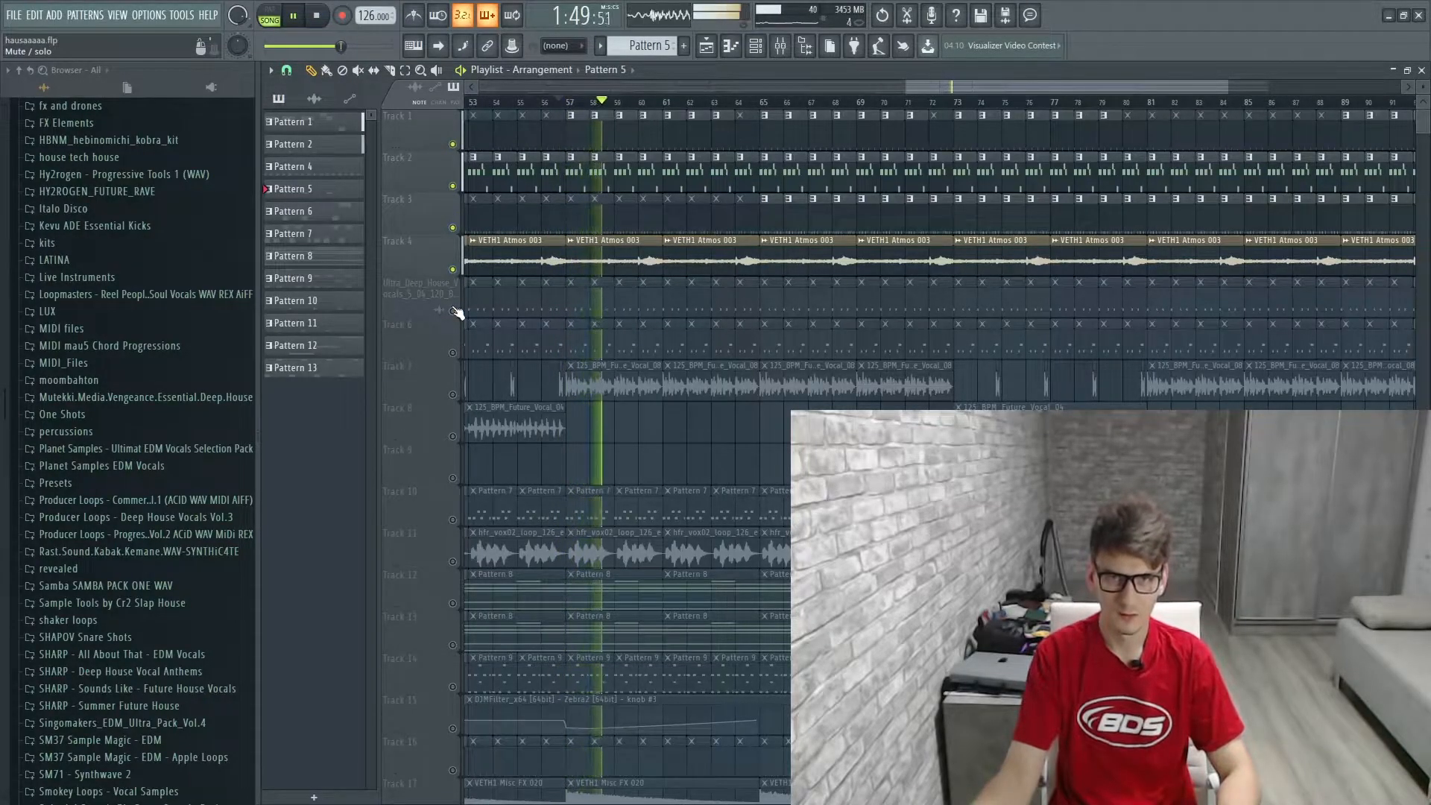
left_click(453, 311)
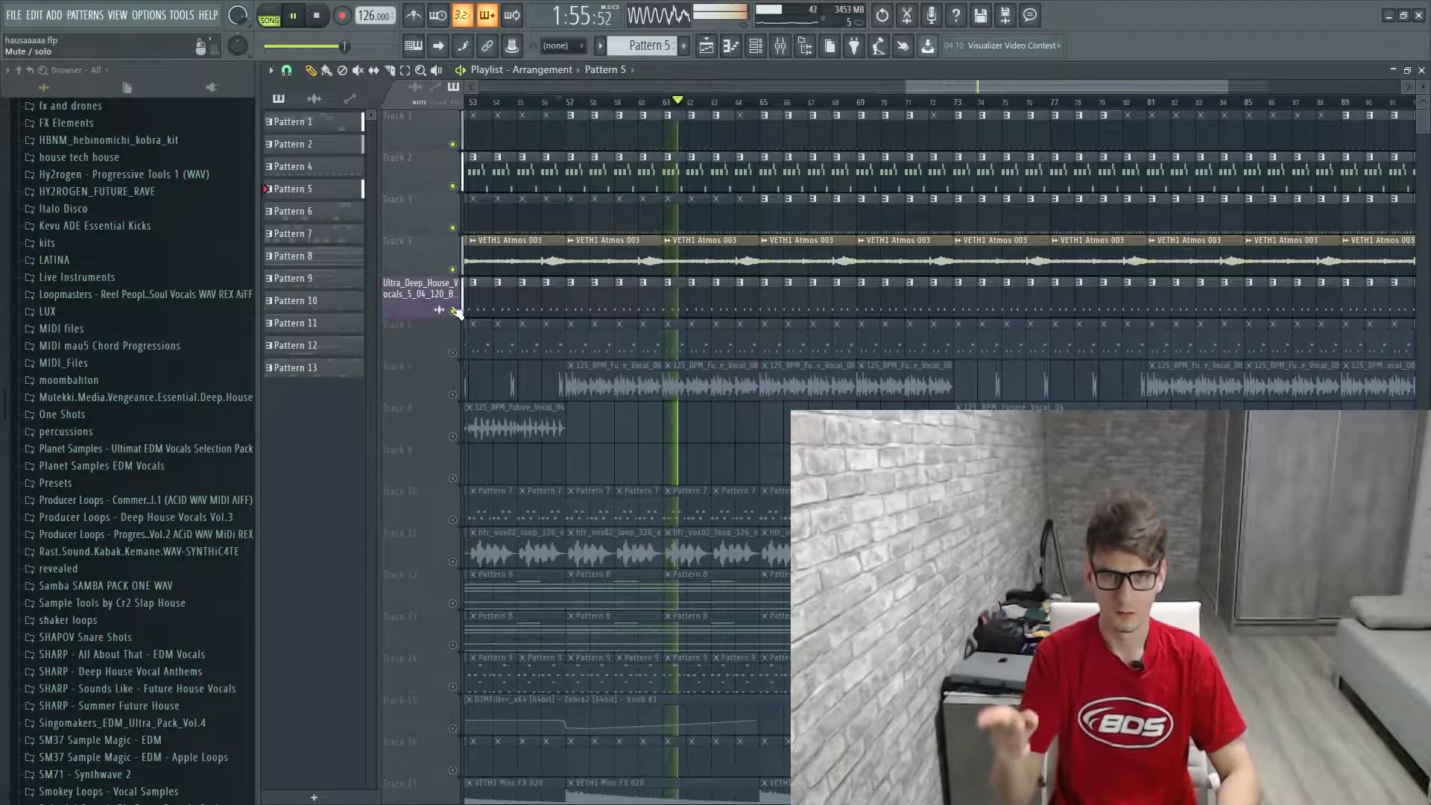
key("space")
Step: Unmute Track 6 and open its Pattern 6 clip to show the Kontakt channel's notes
left_click(456, 354)
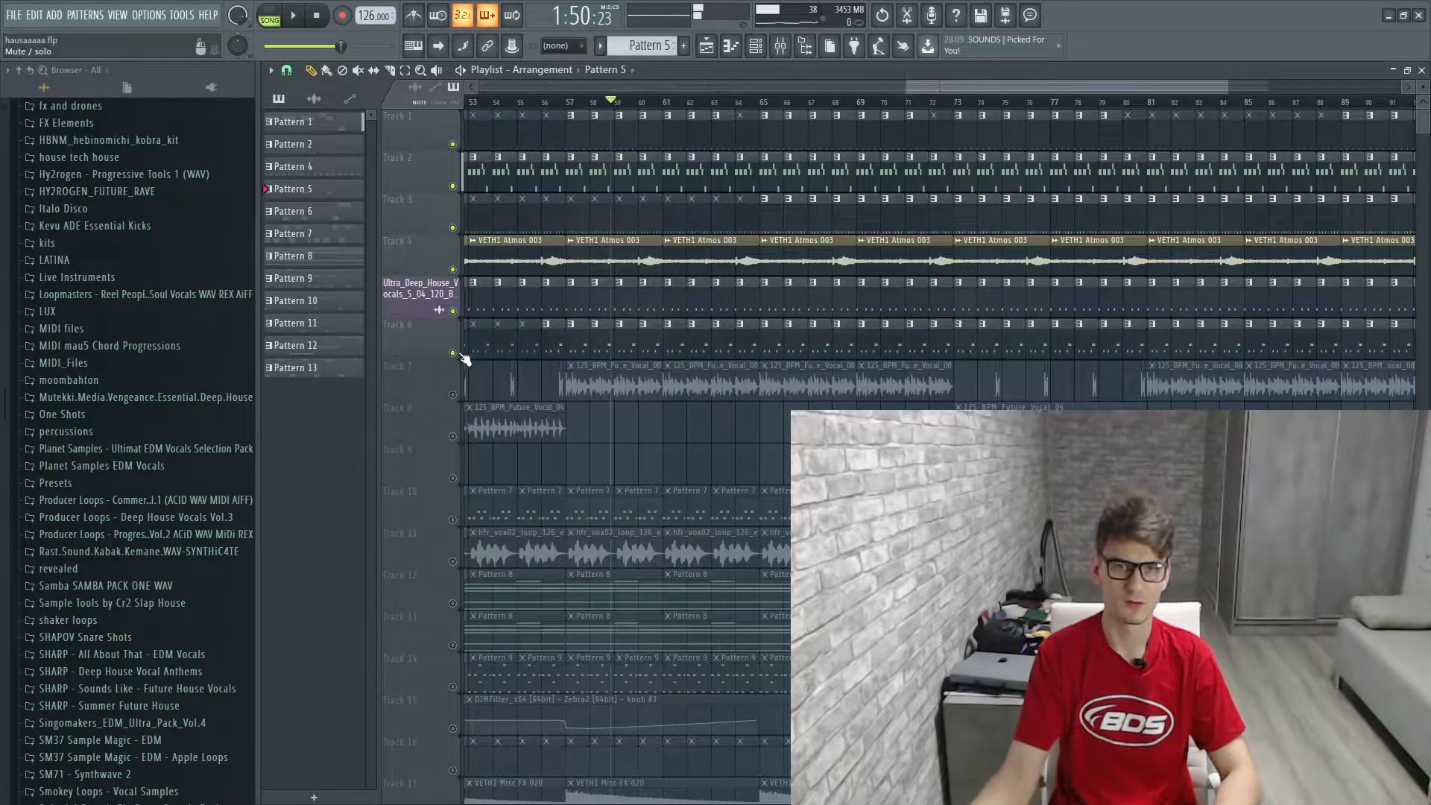
double_click(598, 342)
left_click(755, 46)
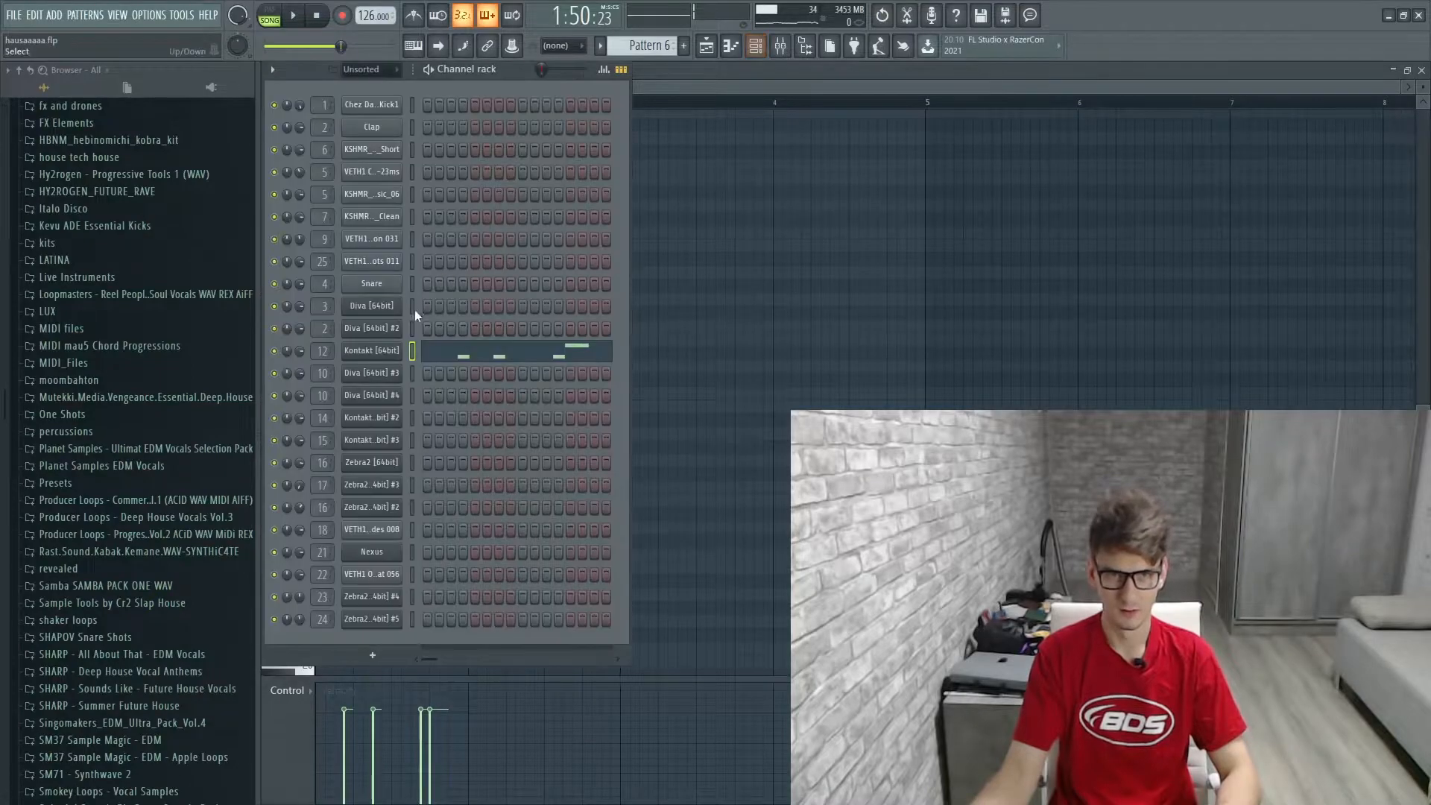
left_click(395, 356)
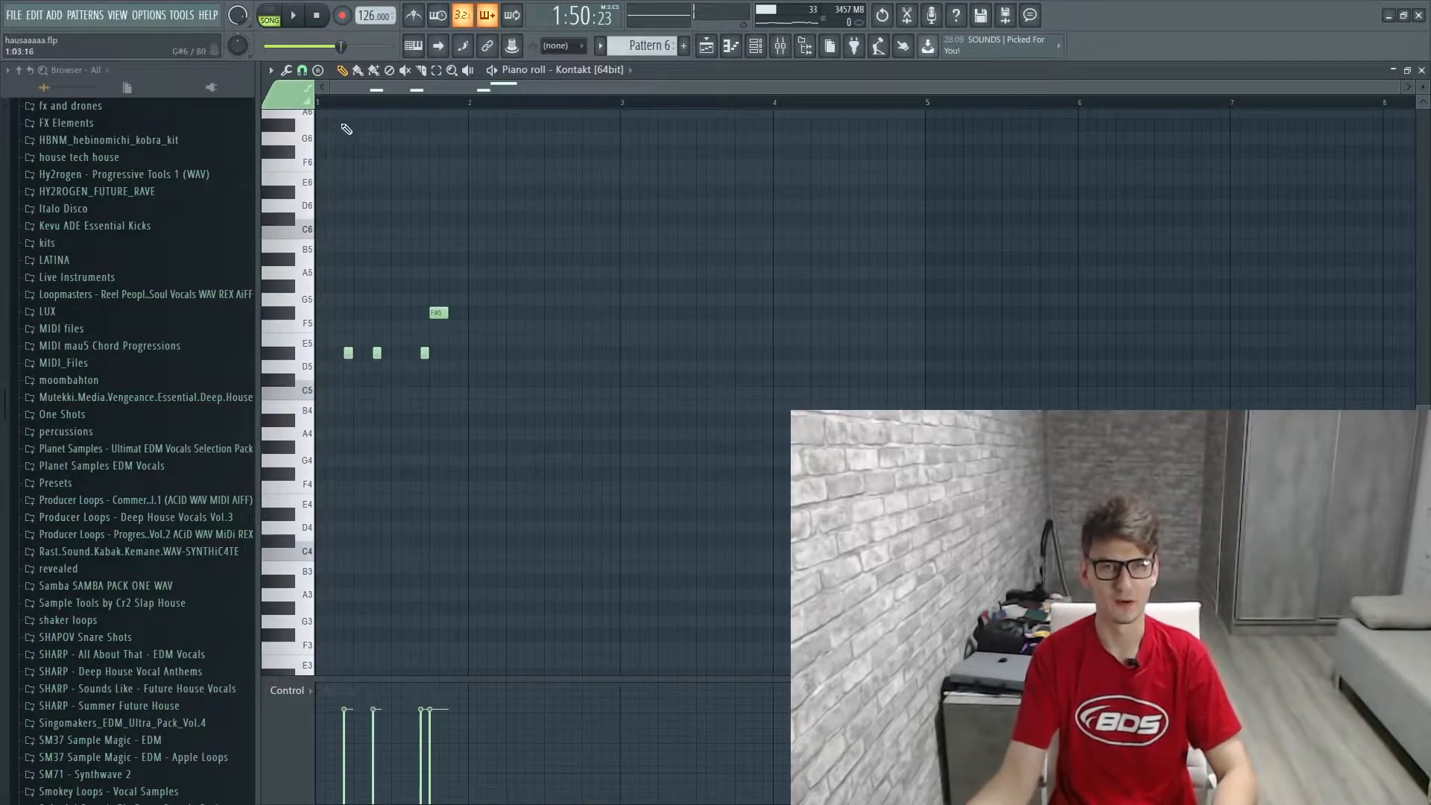
Step: Play Pattern 6 in pattern mode, stop it and audition the F#5 note of the Kontakt sound
left_click(264, 8)
key("space")
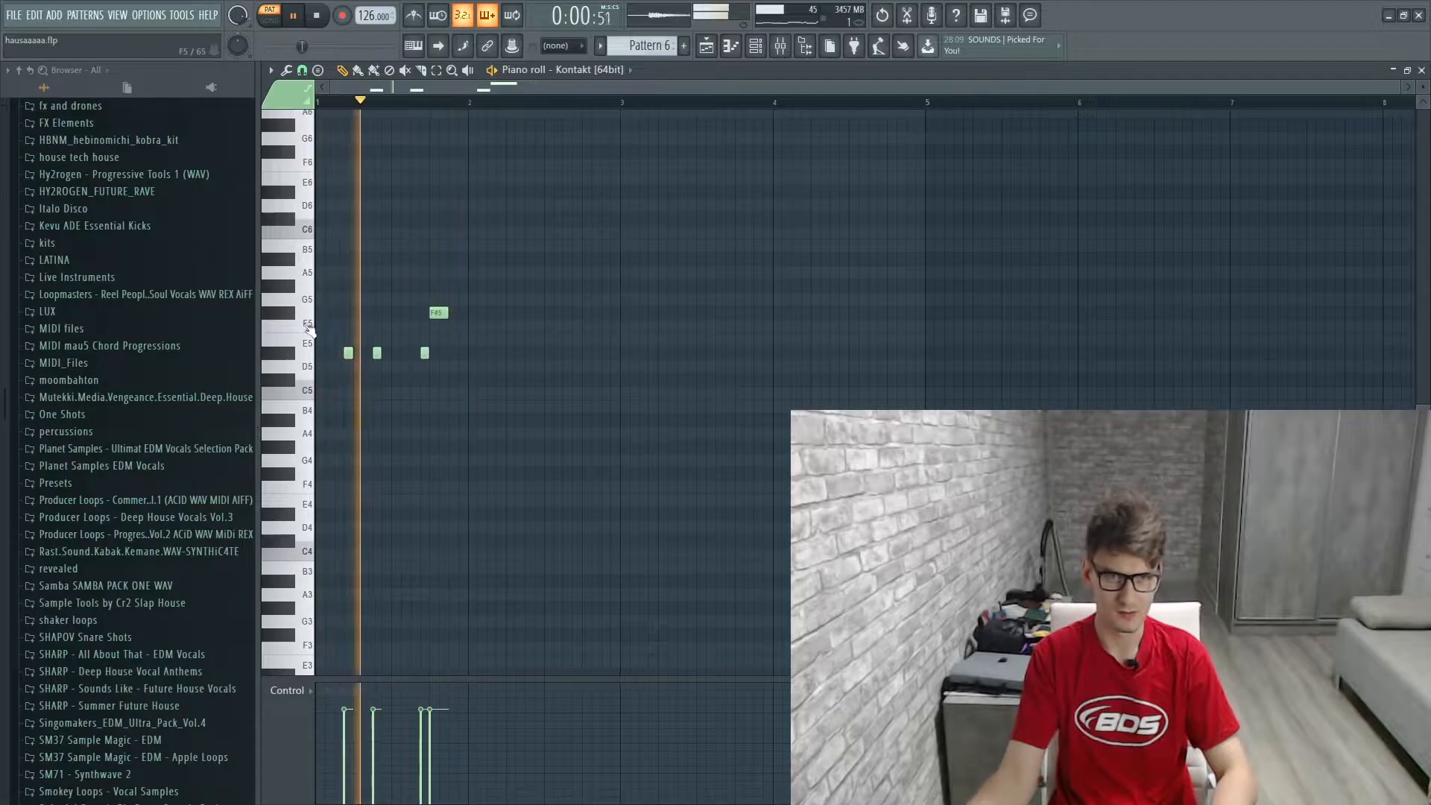
key("space")
left_click(297, 318)
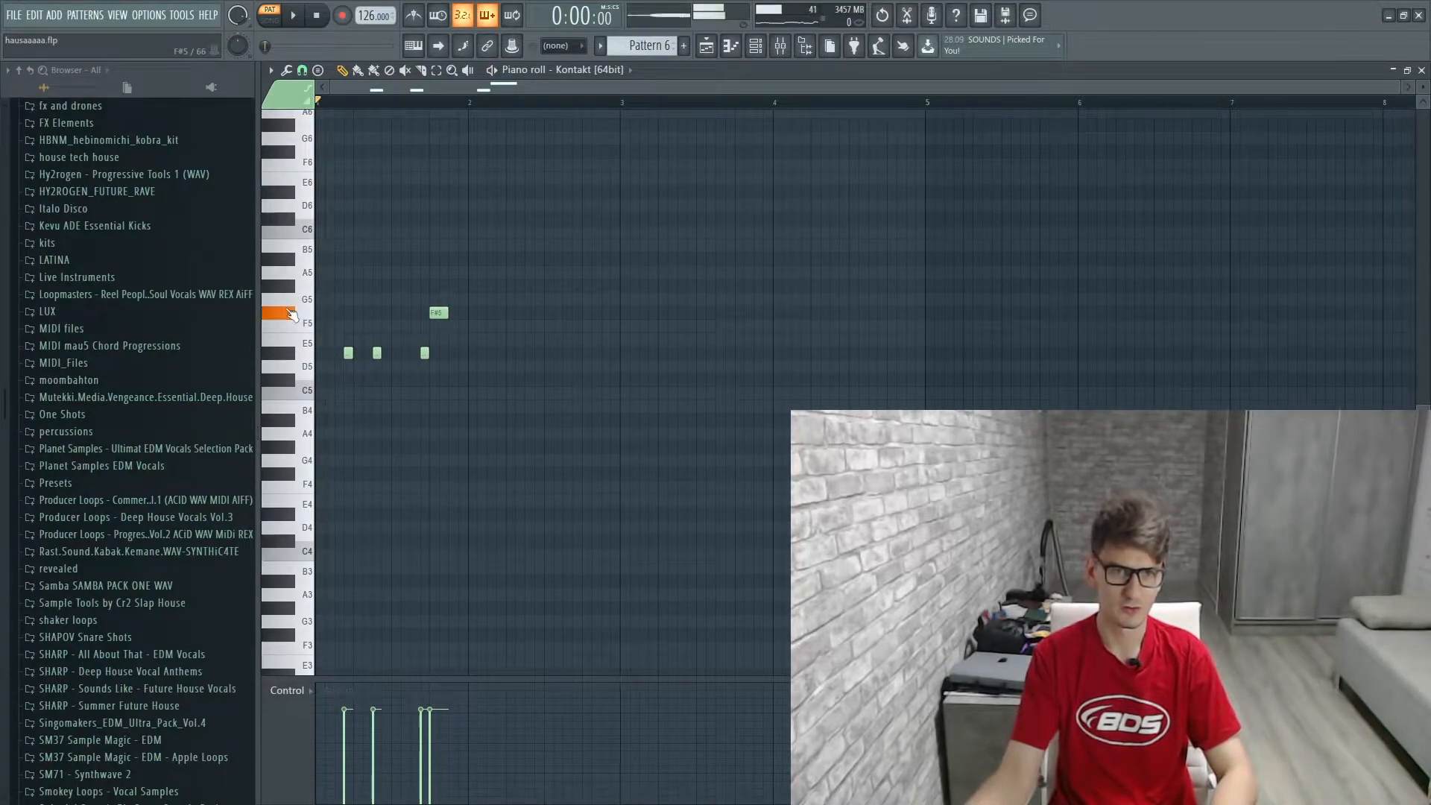
Step: Play the playlist arrangement from bar 57 in song mode, and unmute further tracks including Tracks 10 and 14
left_click(706, 45)
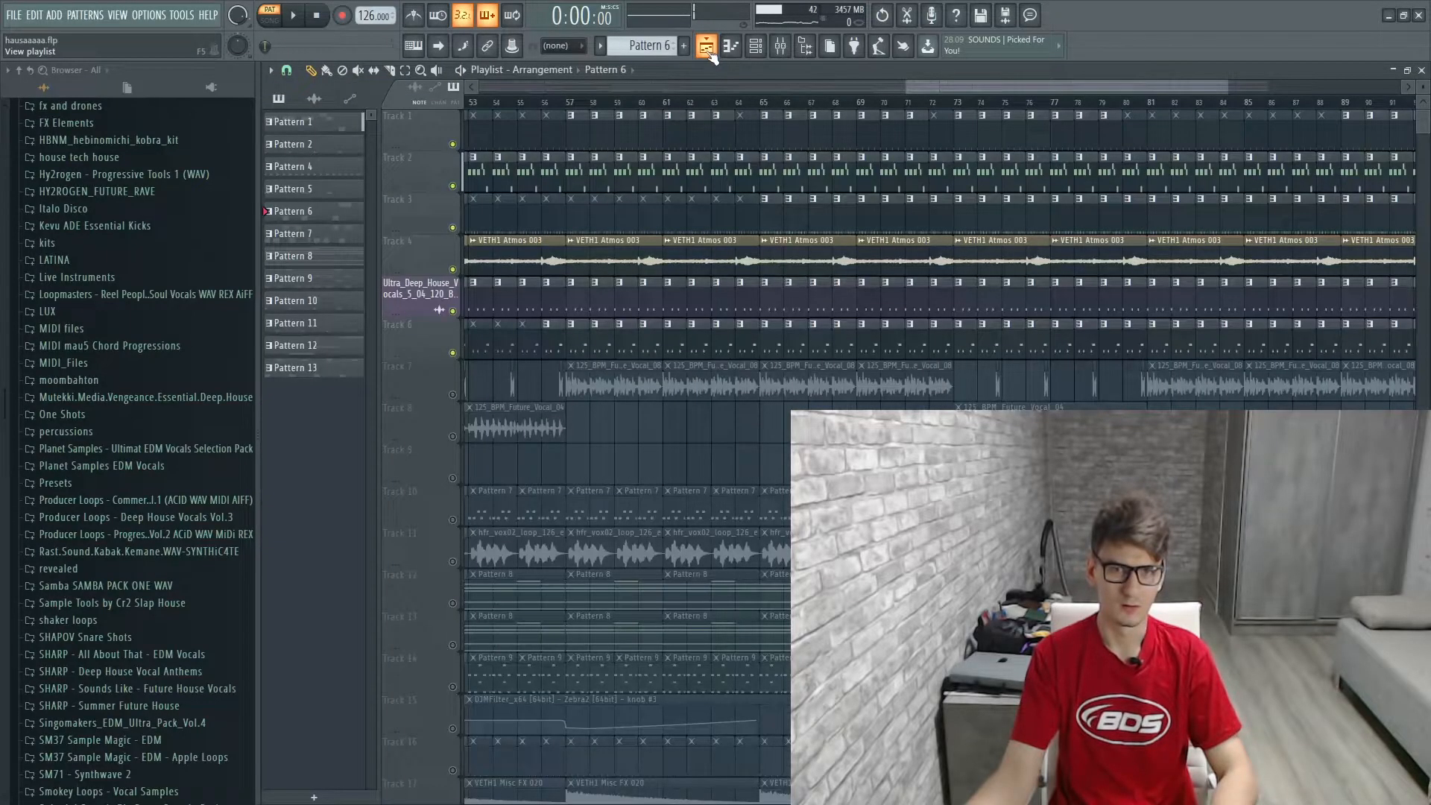
left_click(764, 52)
left_click_drag(912, 87, 890, 88)
left_click(631, 102)
key("l")
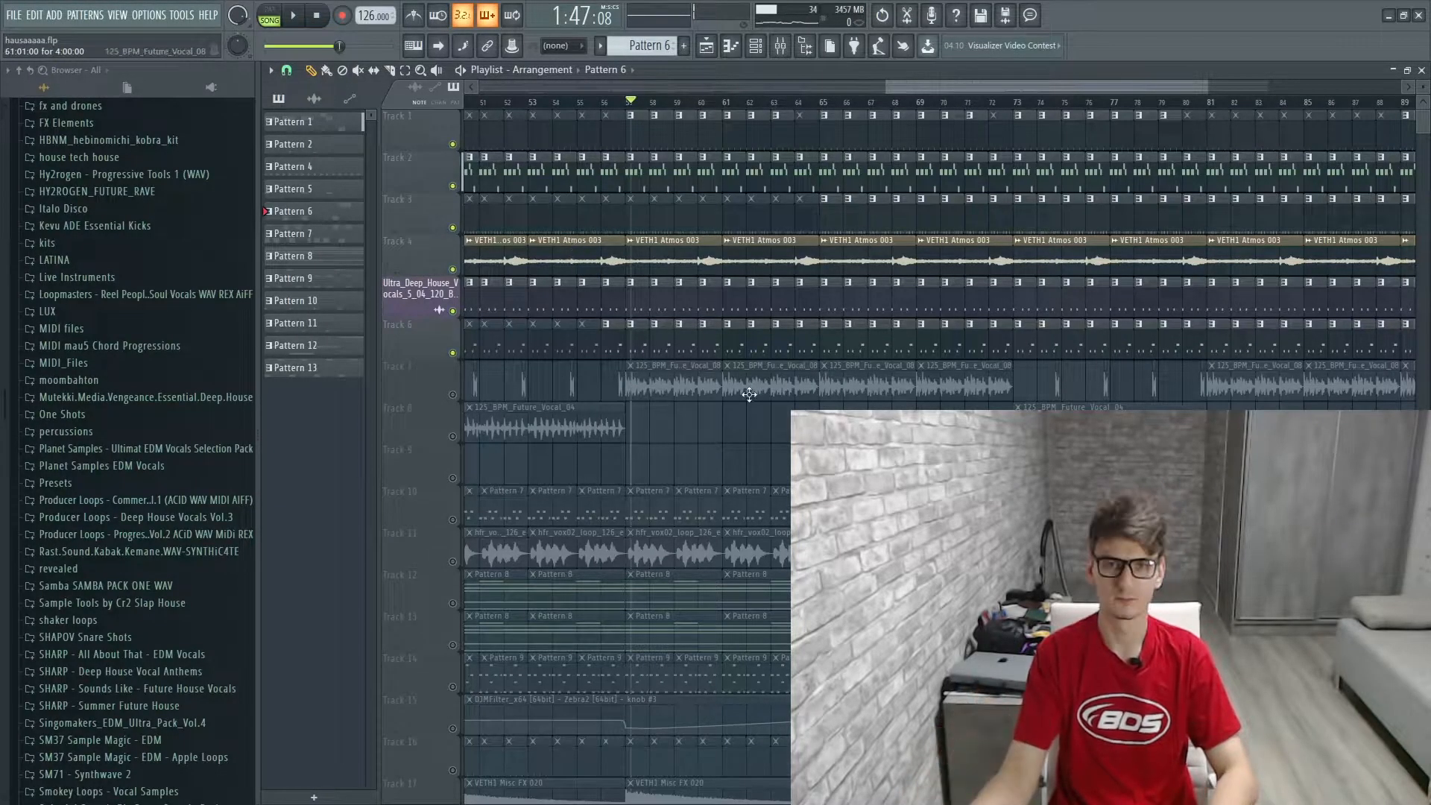
key("space")
key("space")
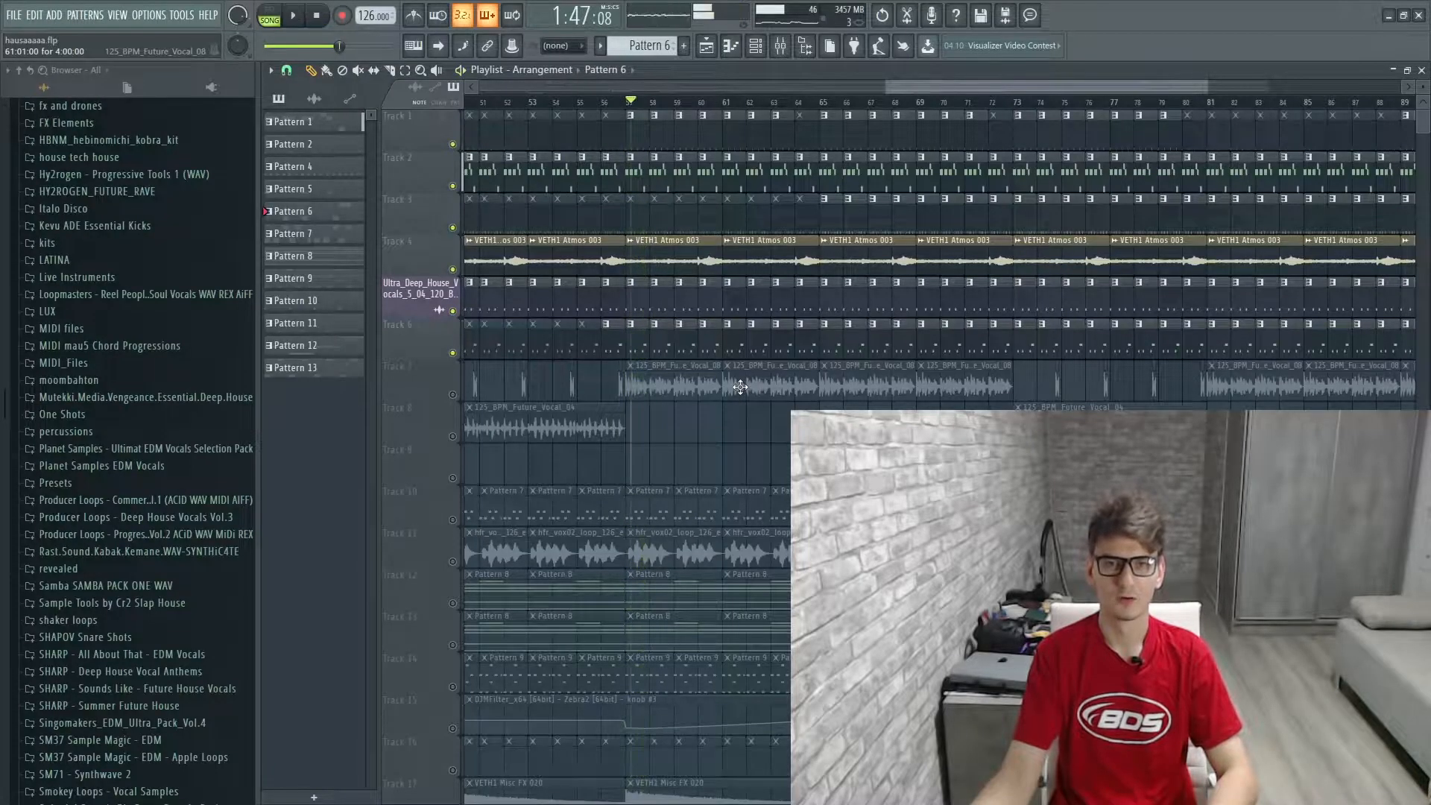
key("space")
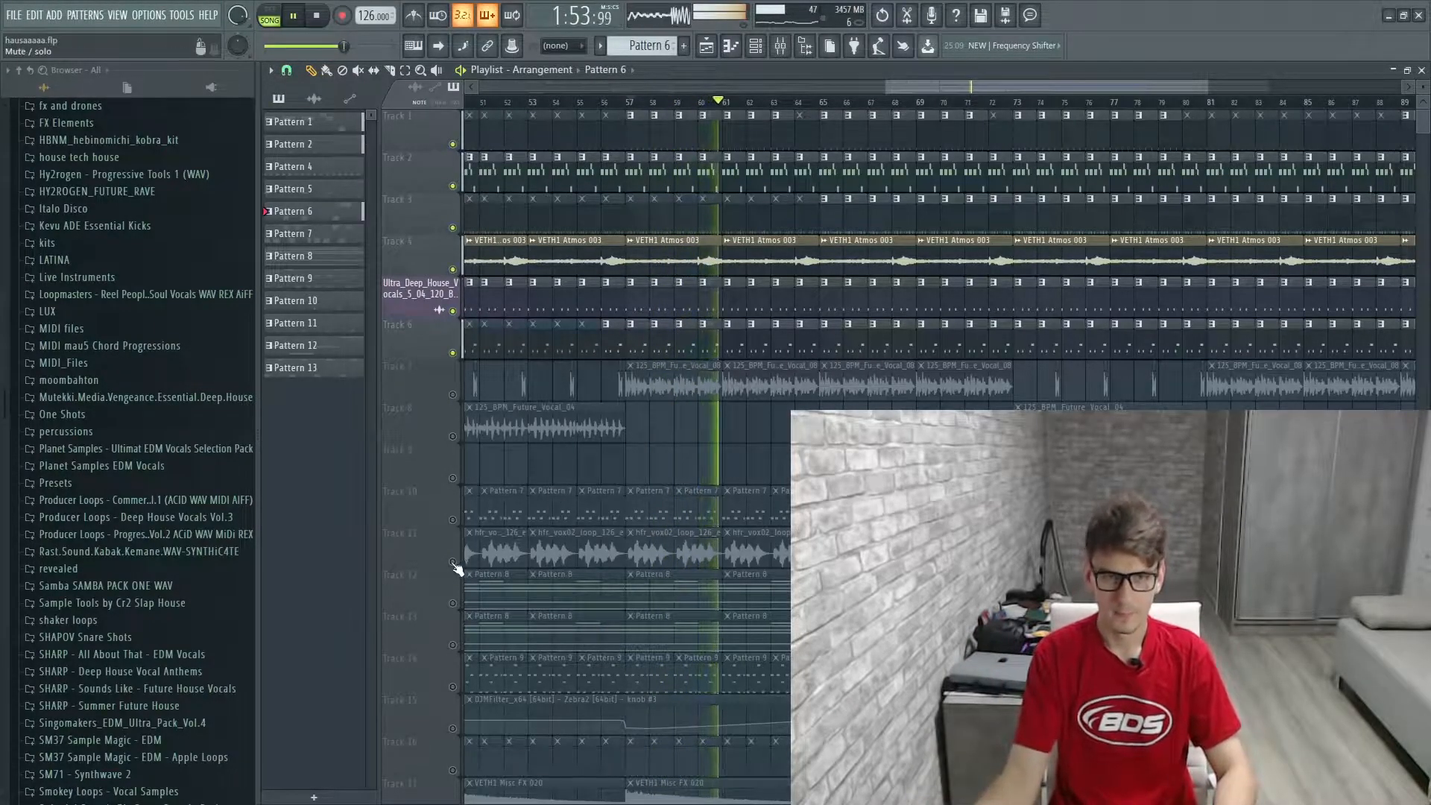
key("space")
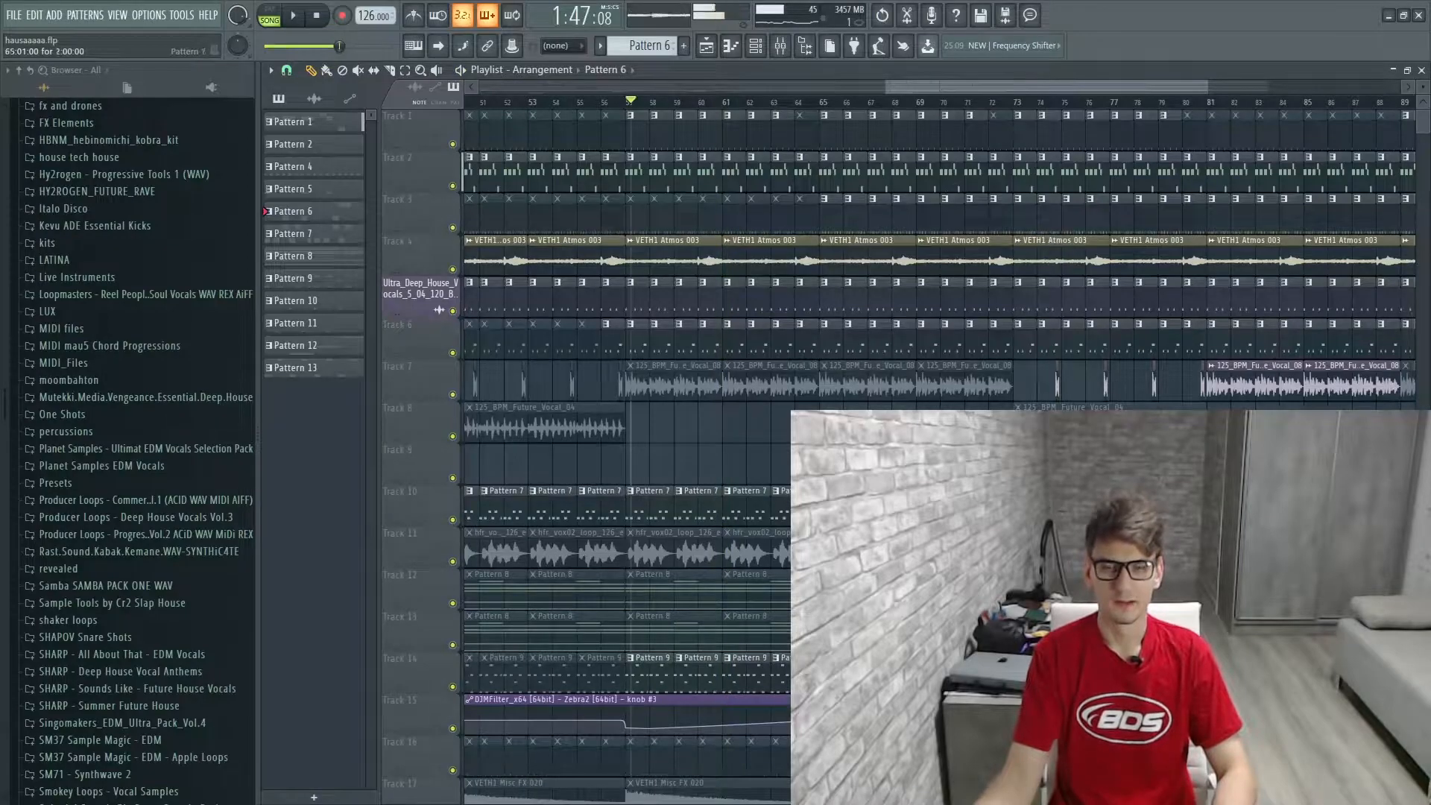
Step: Open the Pattern 8 clip and play the soloed second Kontakt channel's notes in pattern mode
double_click(829, 583)
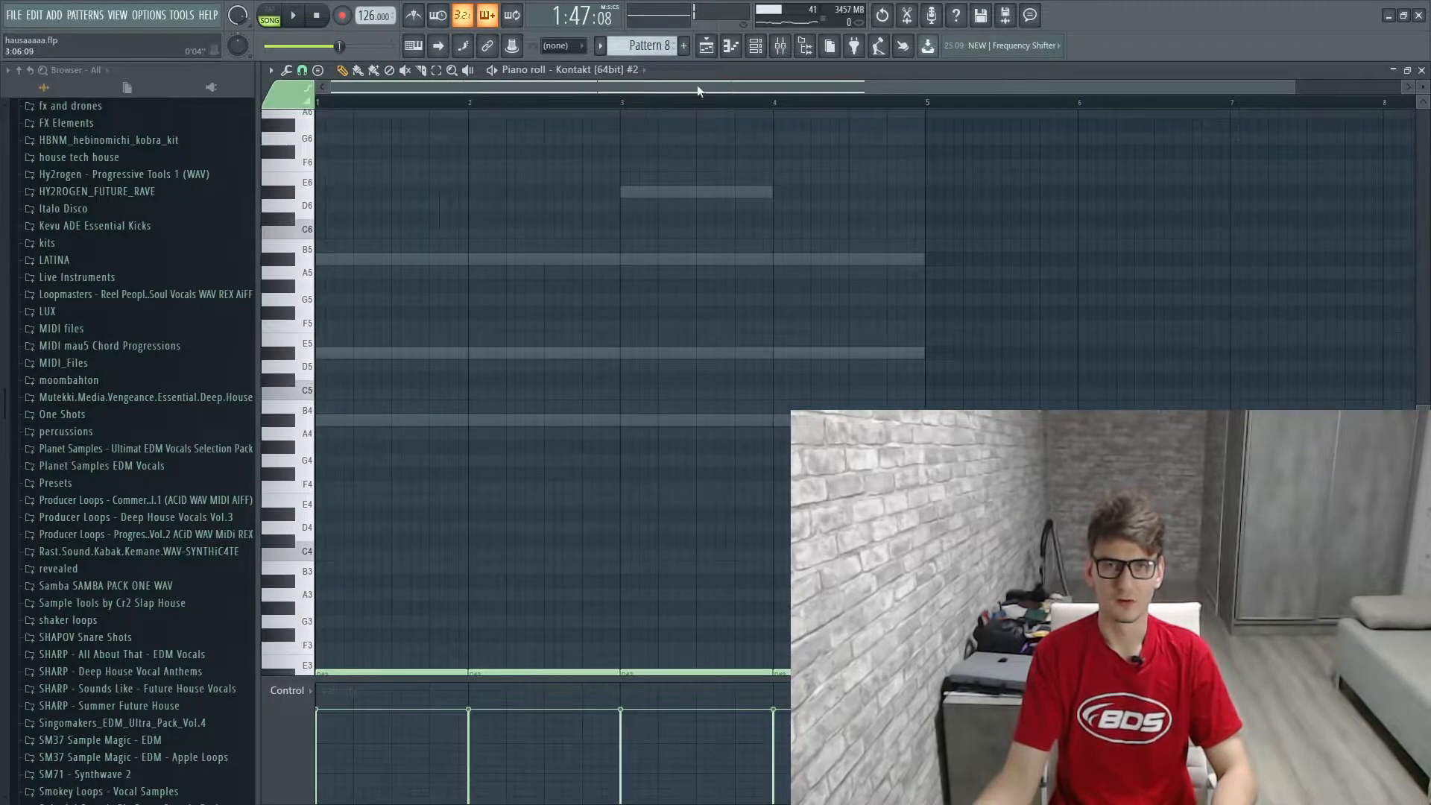
key("F6")
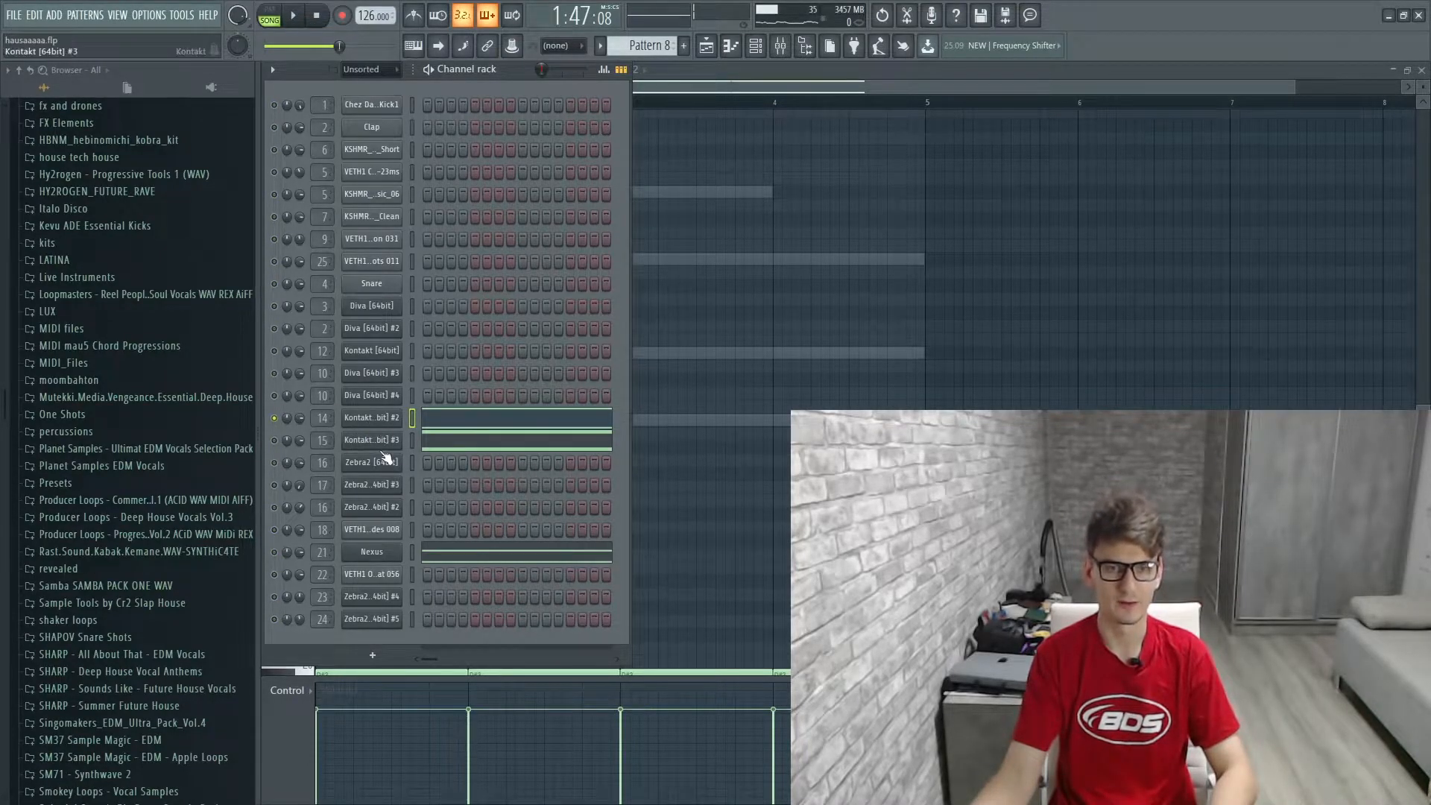
left_click(459, 425)
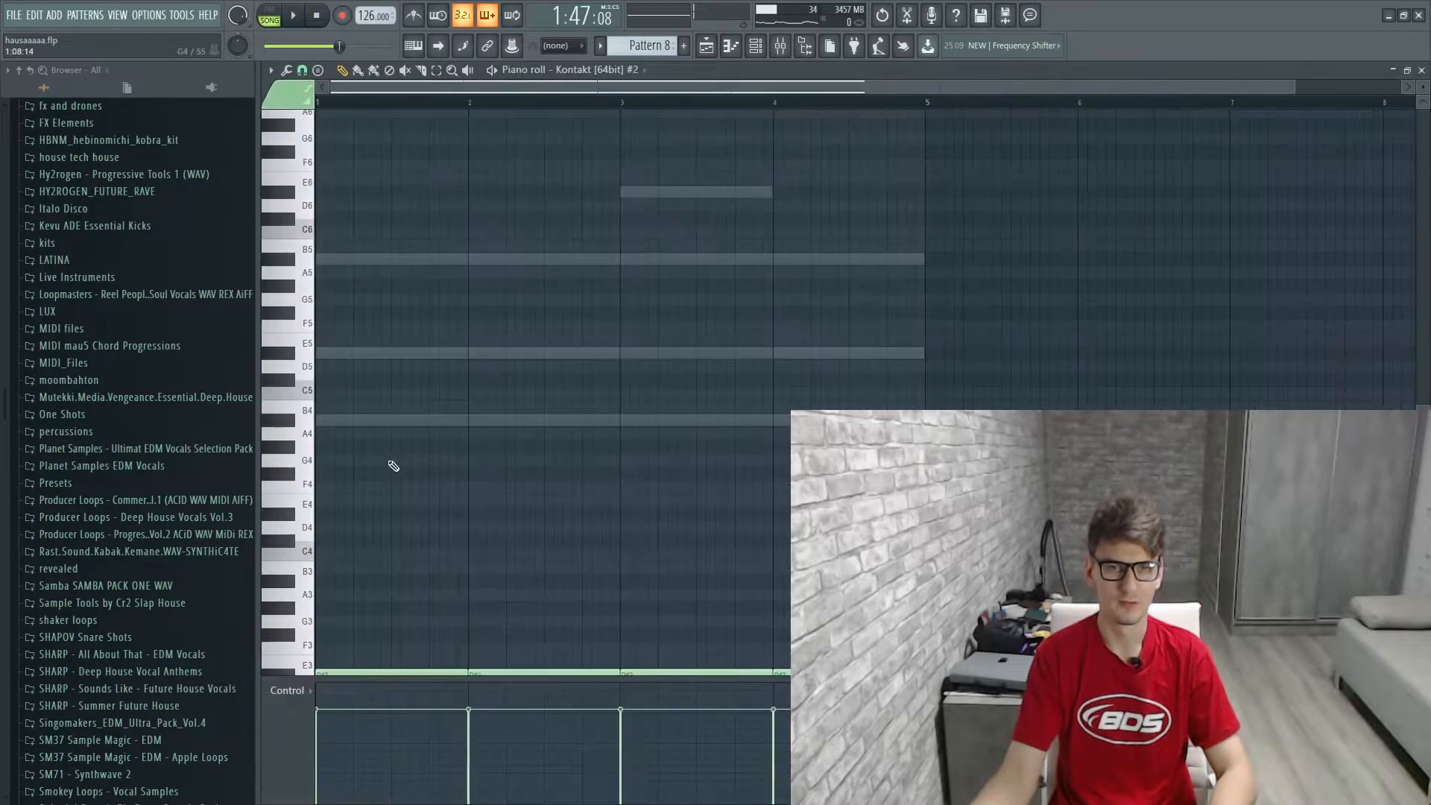
key("space")
left_click(269, 15)
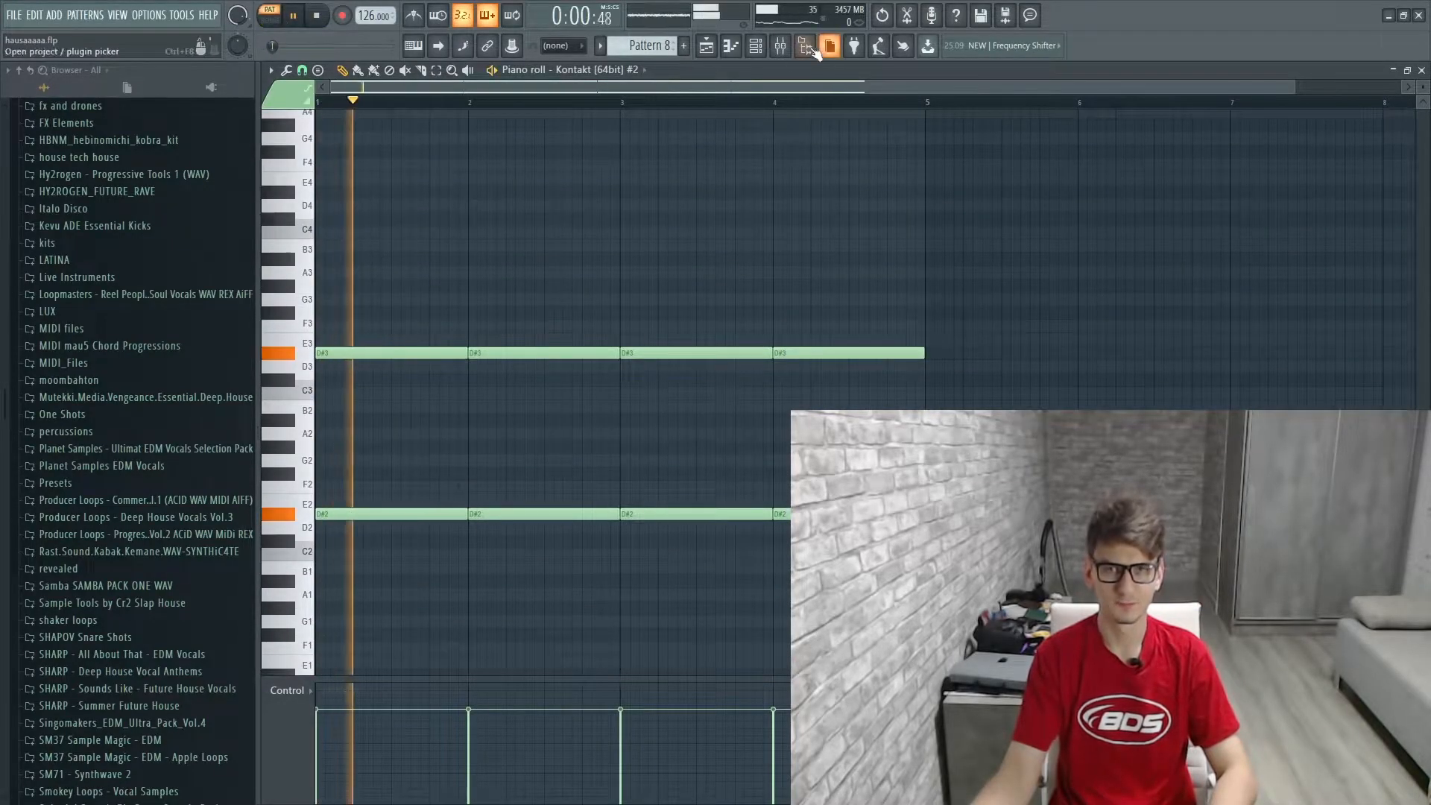
Step: View The Grandeur piano instrument loaded in the second Kontakt channel and close its window
key("F6")
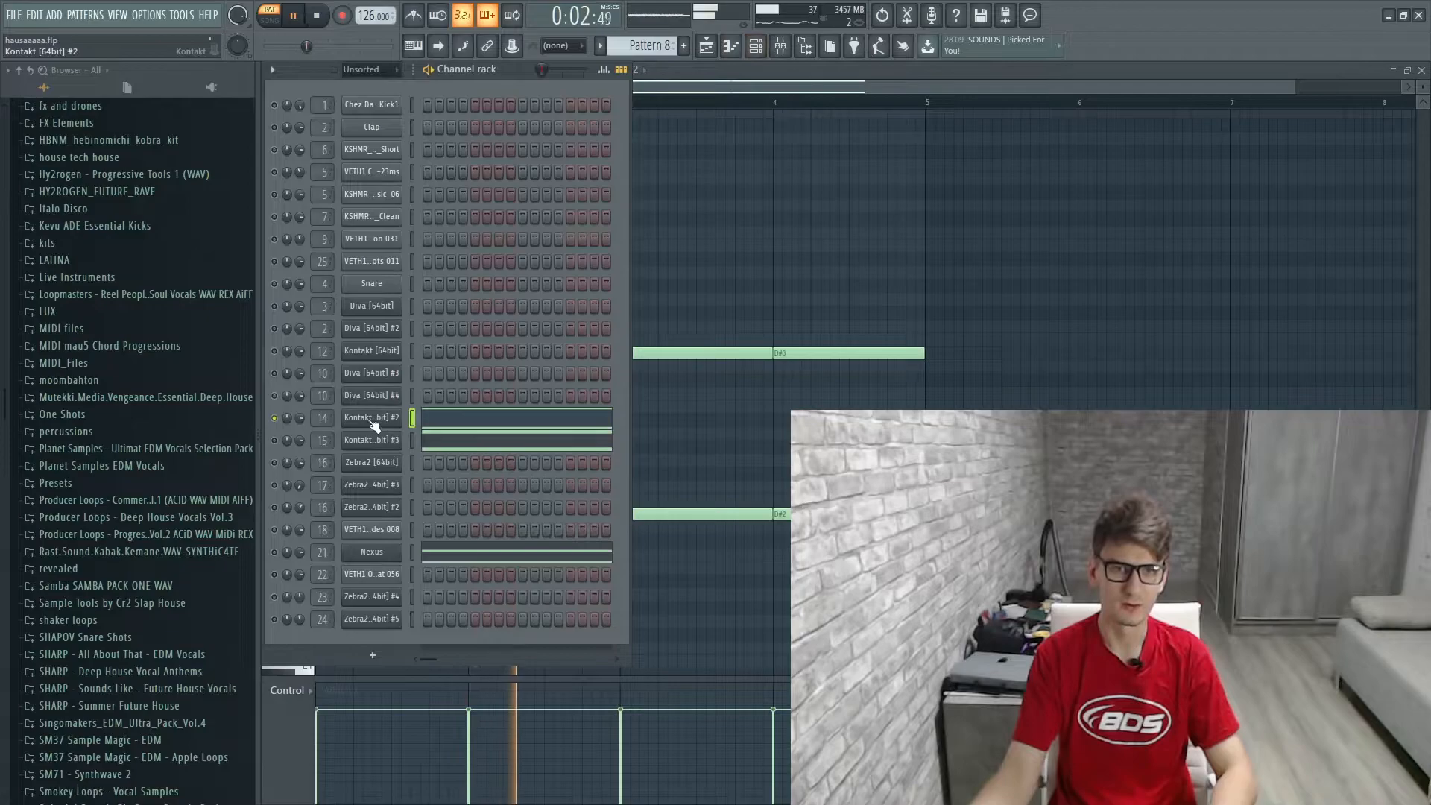
left_click(372, 418)
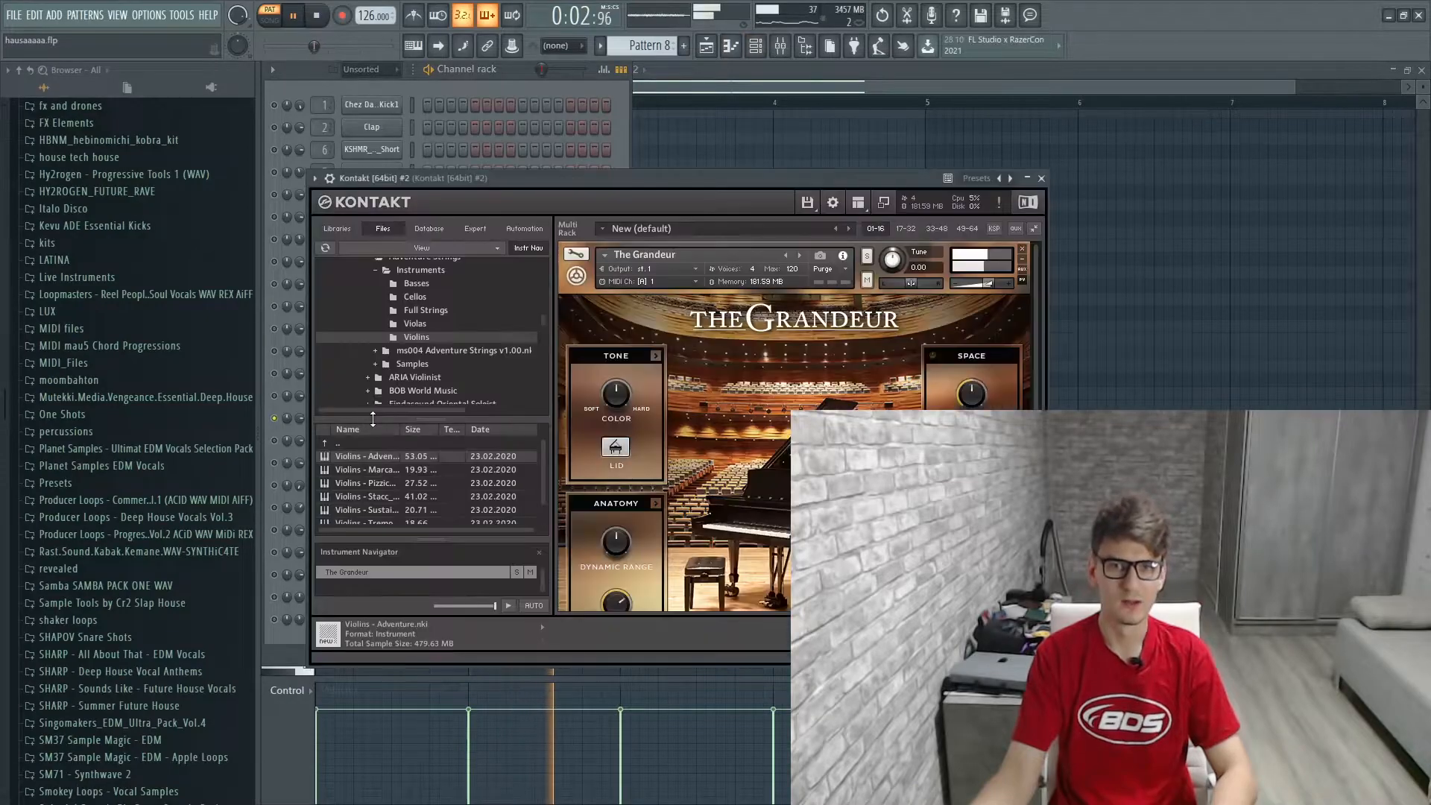
left_click(1040, 178)
key("F6")
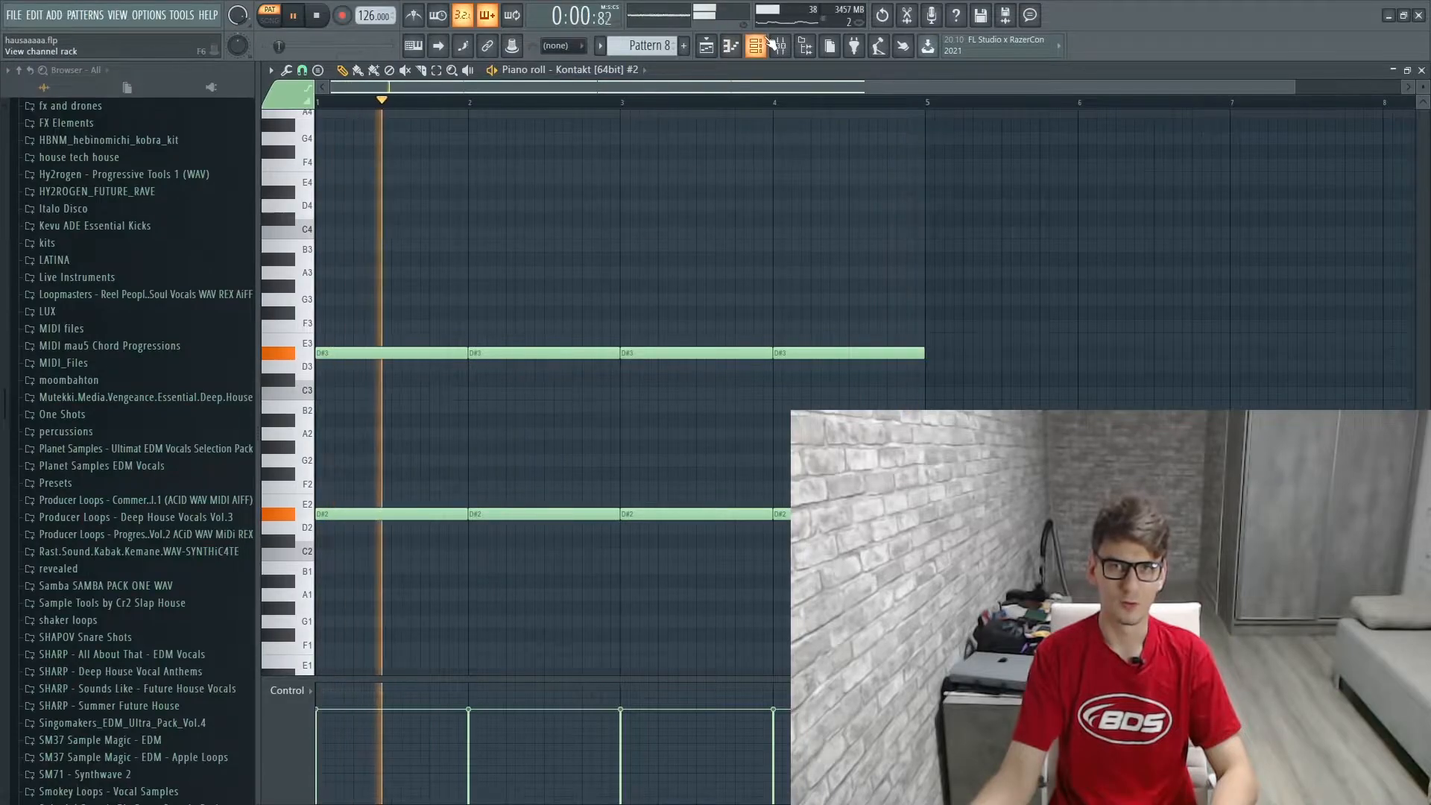
key("F6")
Step: View both Fruity parametric EQ 2 curves and the Kickstart settings on the second Kontakt channel's mixer insert
key("F9")
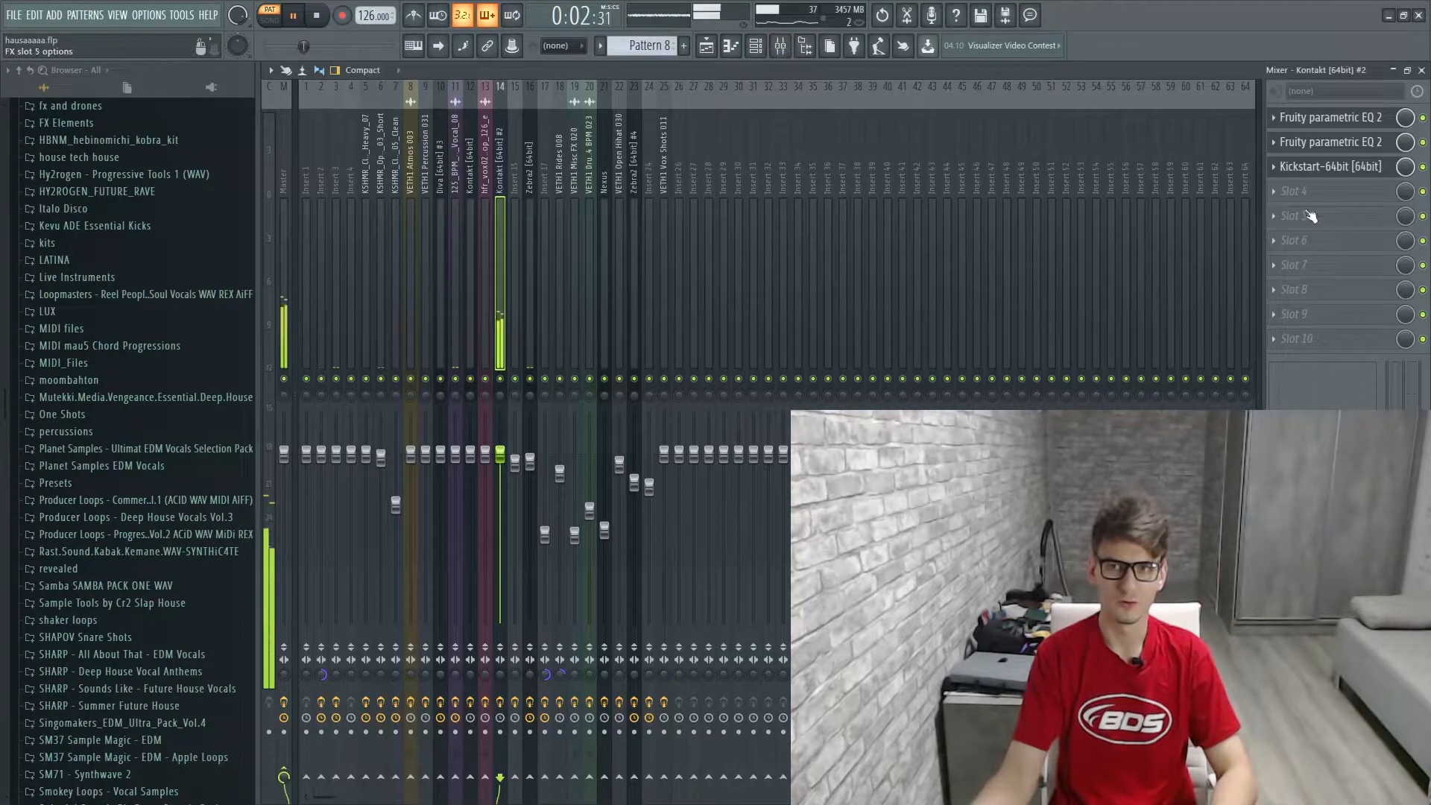
left_click(1340, 119)
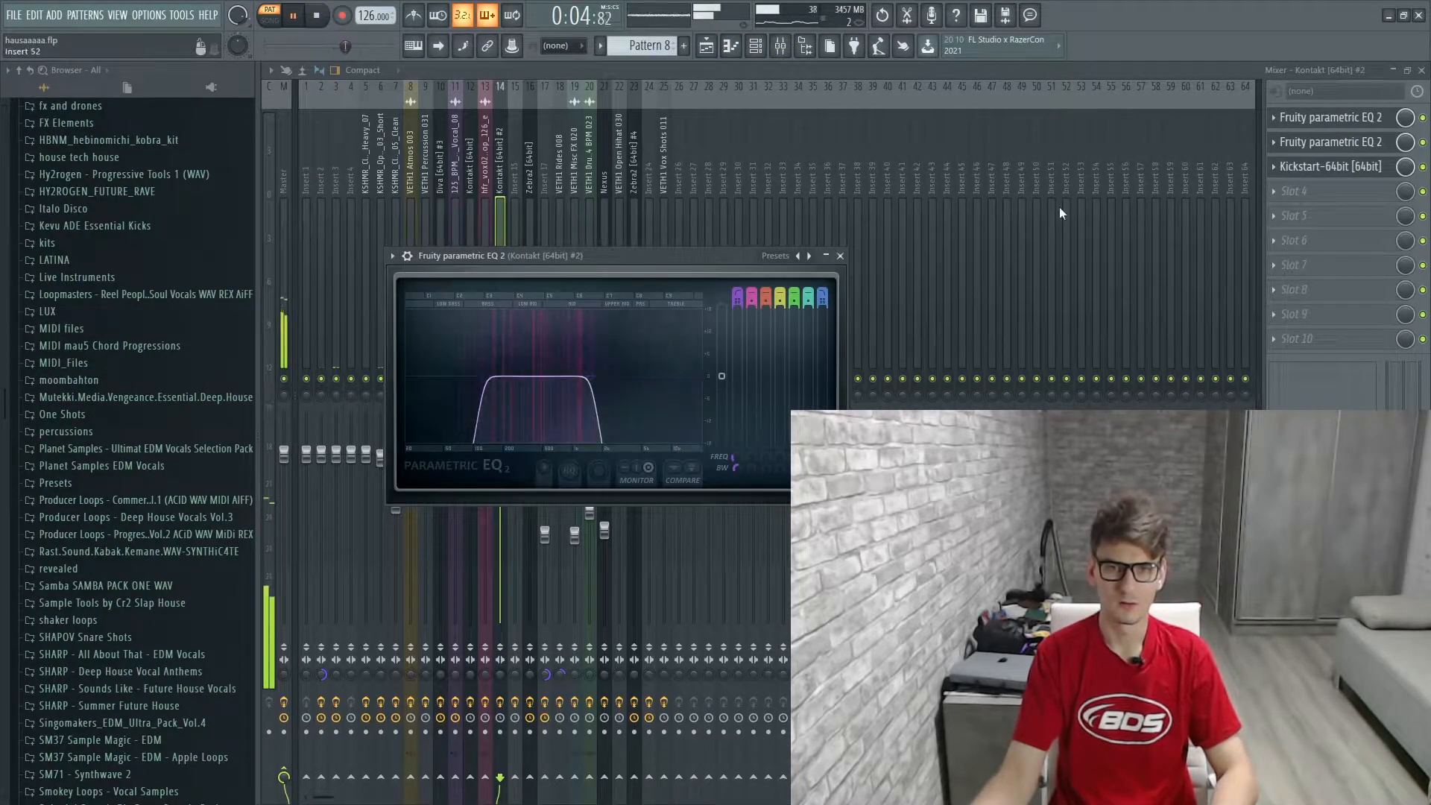
left_click(841, 255)
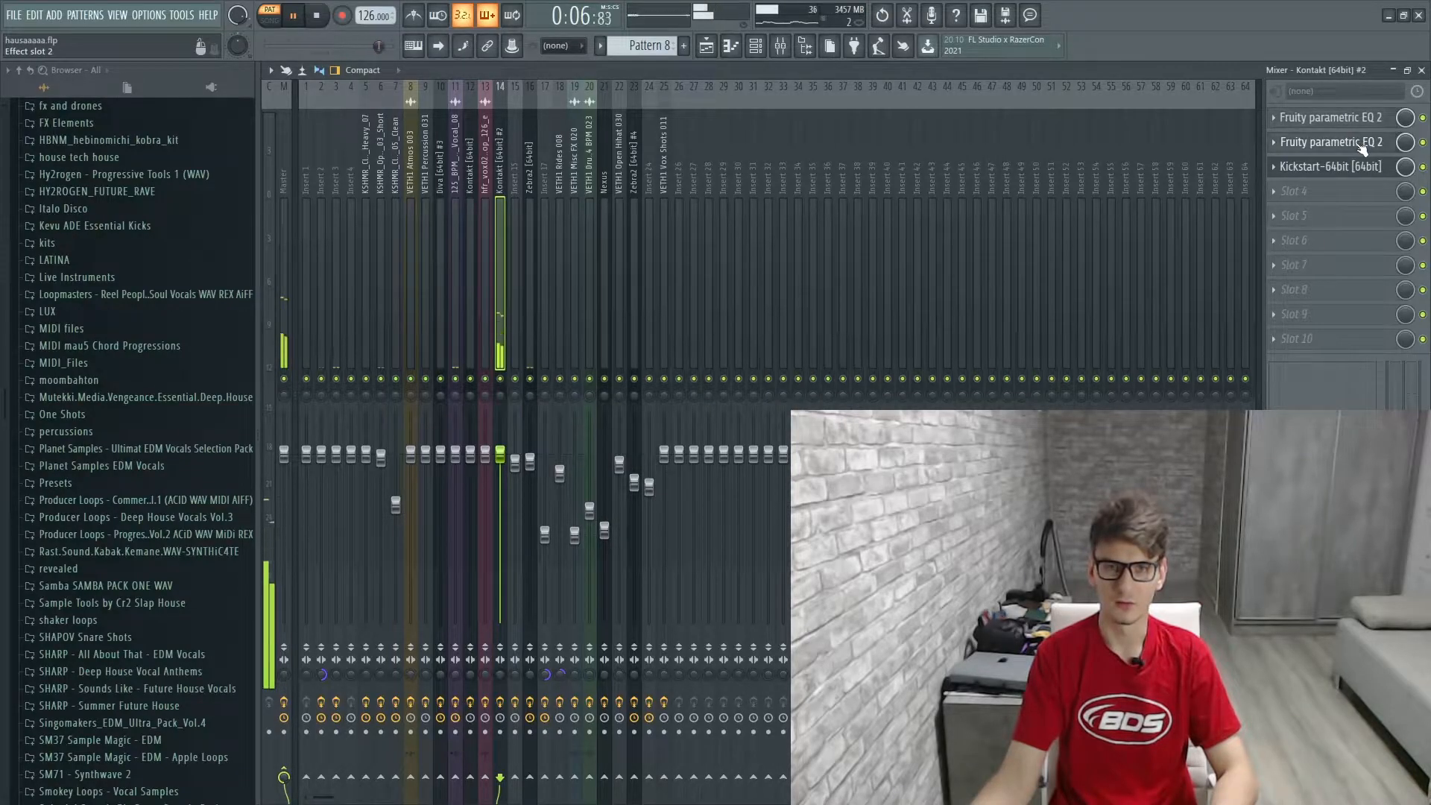
left_click(1361, 143)
left_click(724, 139)
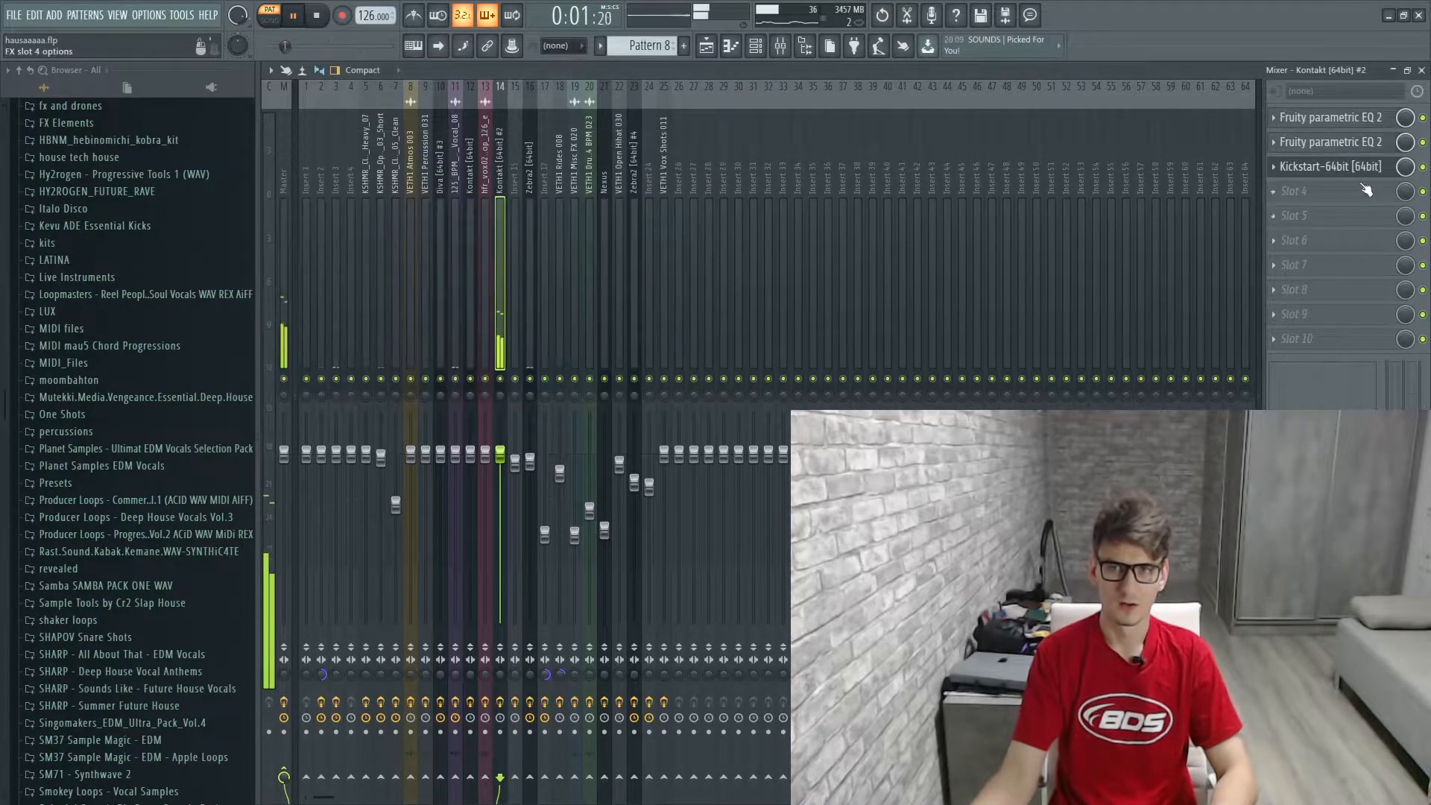
left_click(1331, 167)
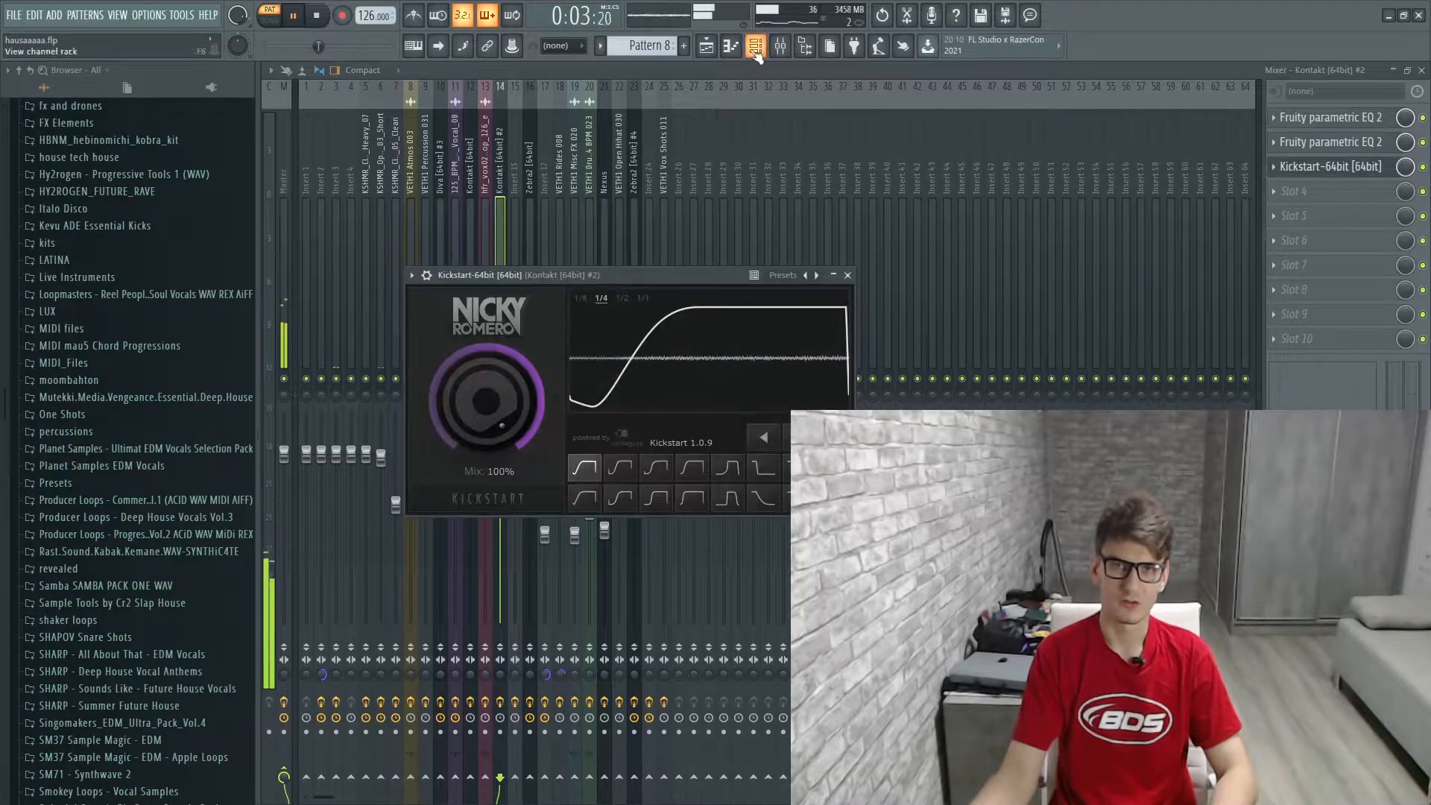
Step: Solo the third Kontakt channel in Pattern 8 and play its notes in pattern mode
key("F6")
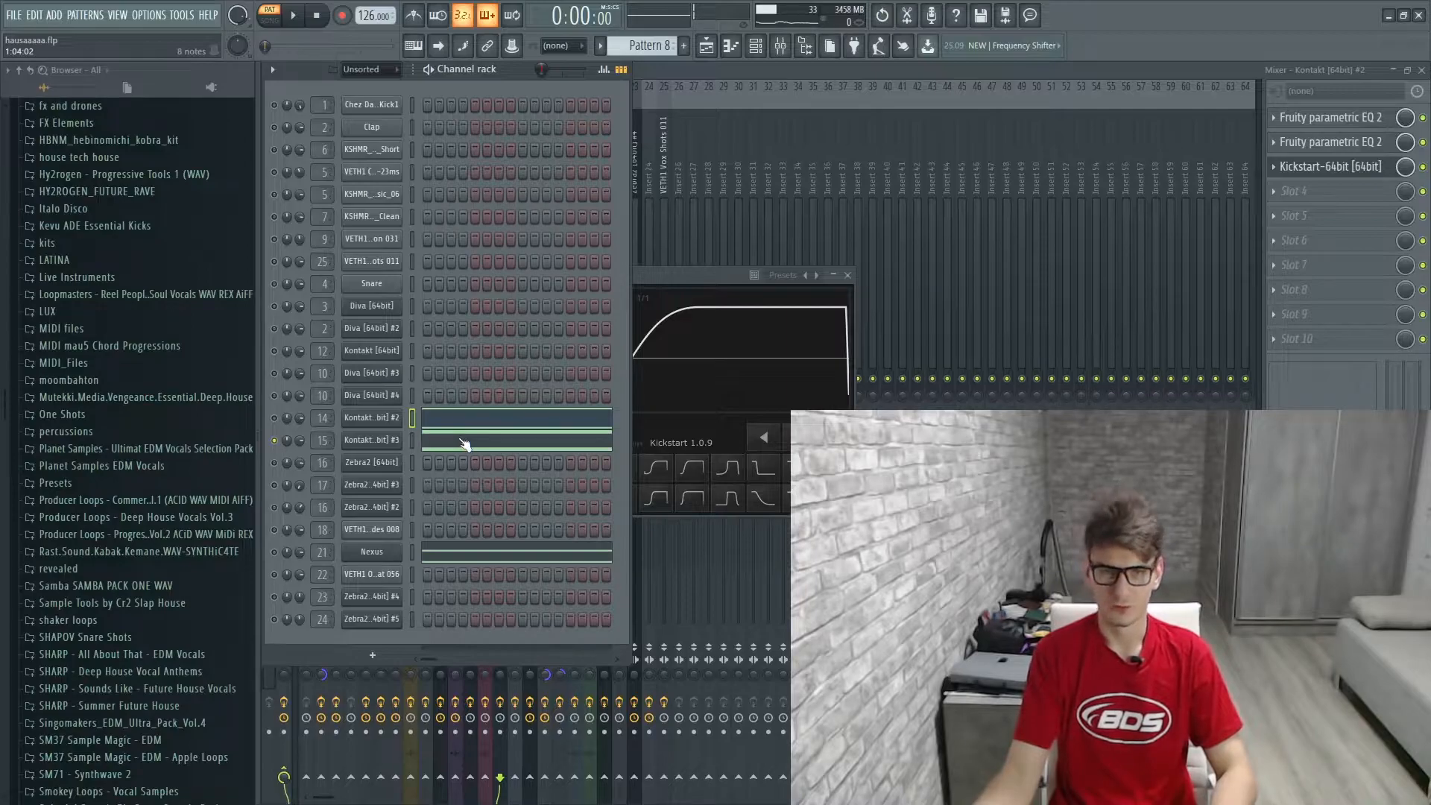
left_click(410, 441)
left_click(293, 15)
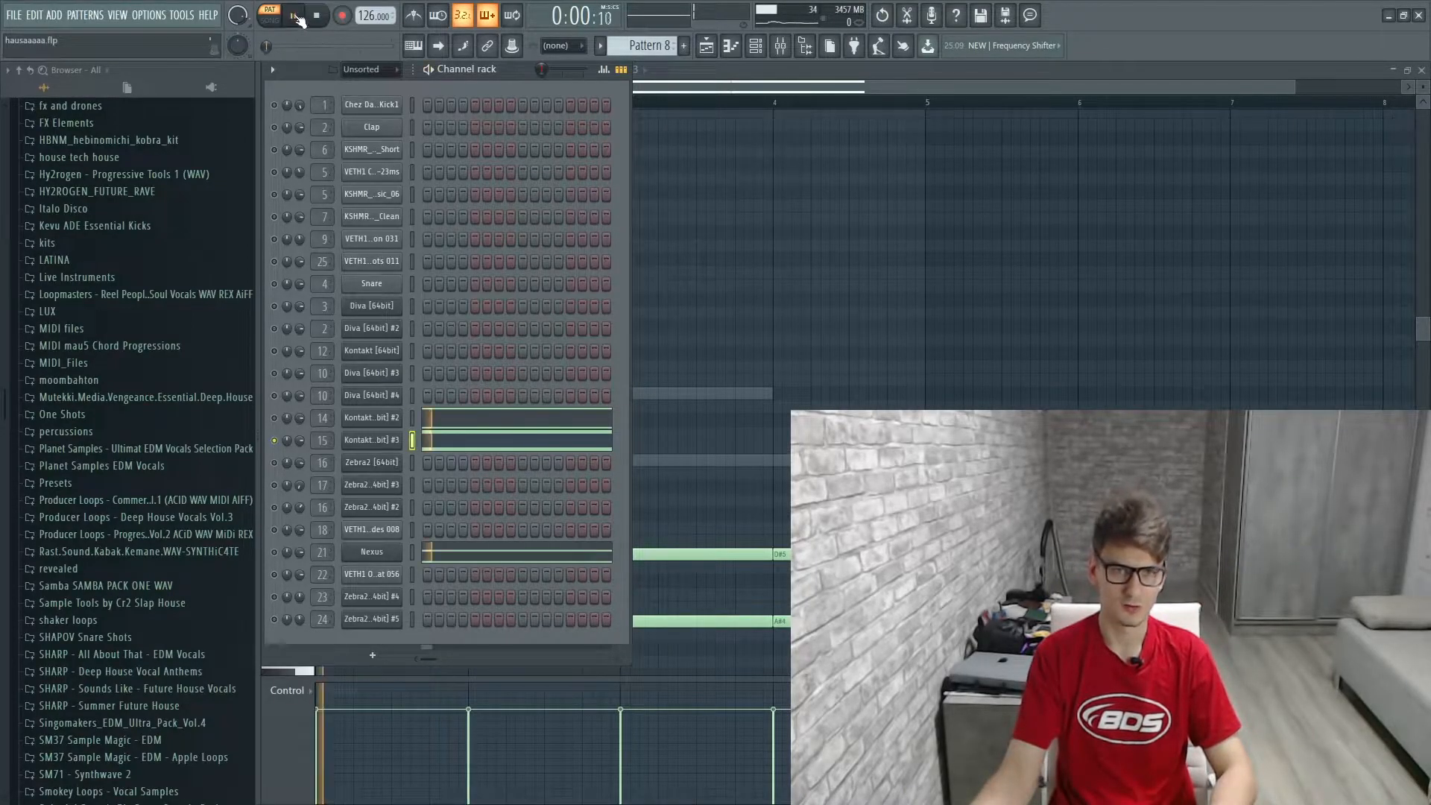
Step: View the Violins - Adventure instrument in the third Kontakt channel and the Fruity parametric EQ 2 curve on its mixer insert
left_click(381, 440)
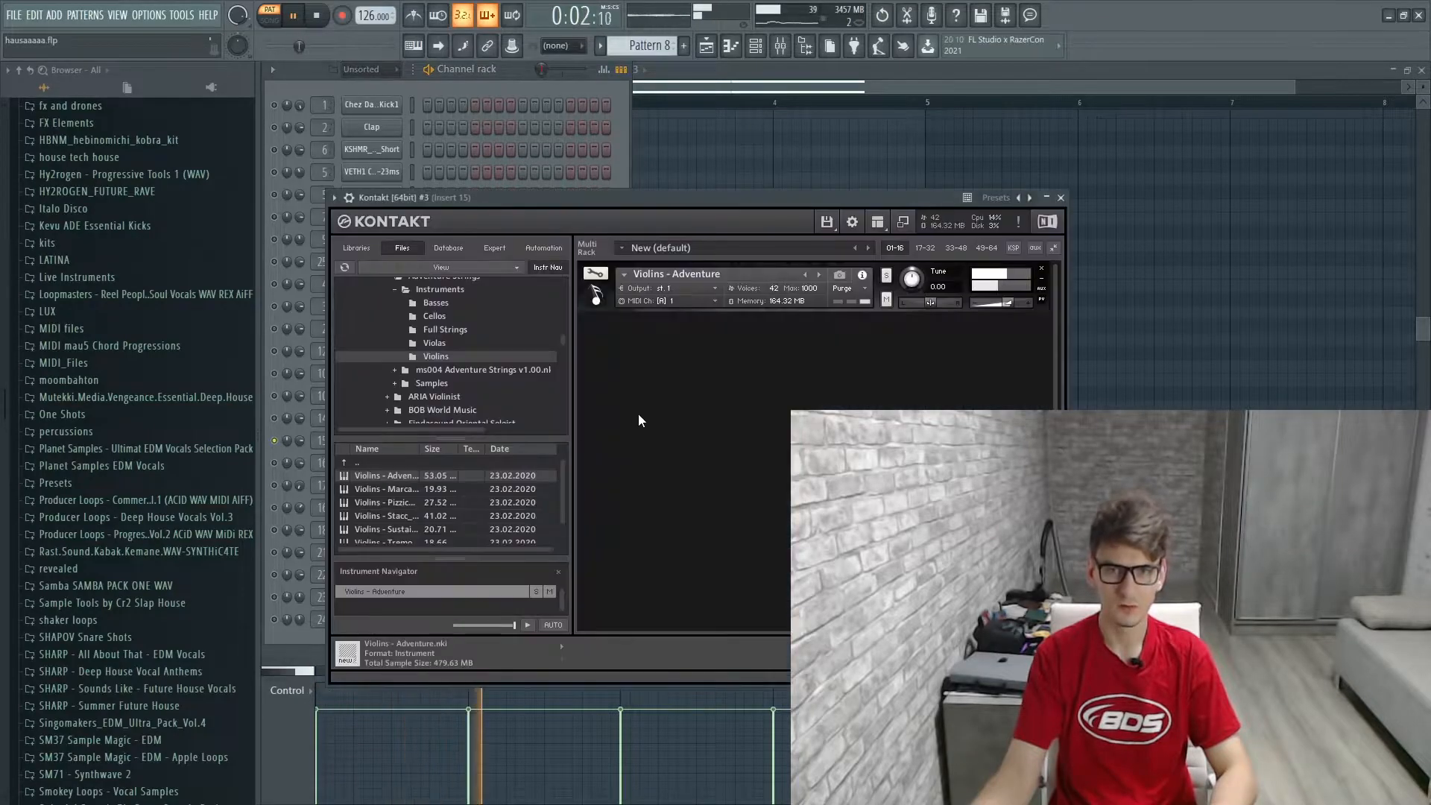
left_click(783, 46)
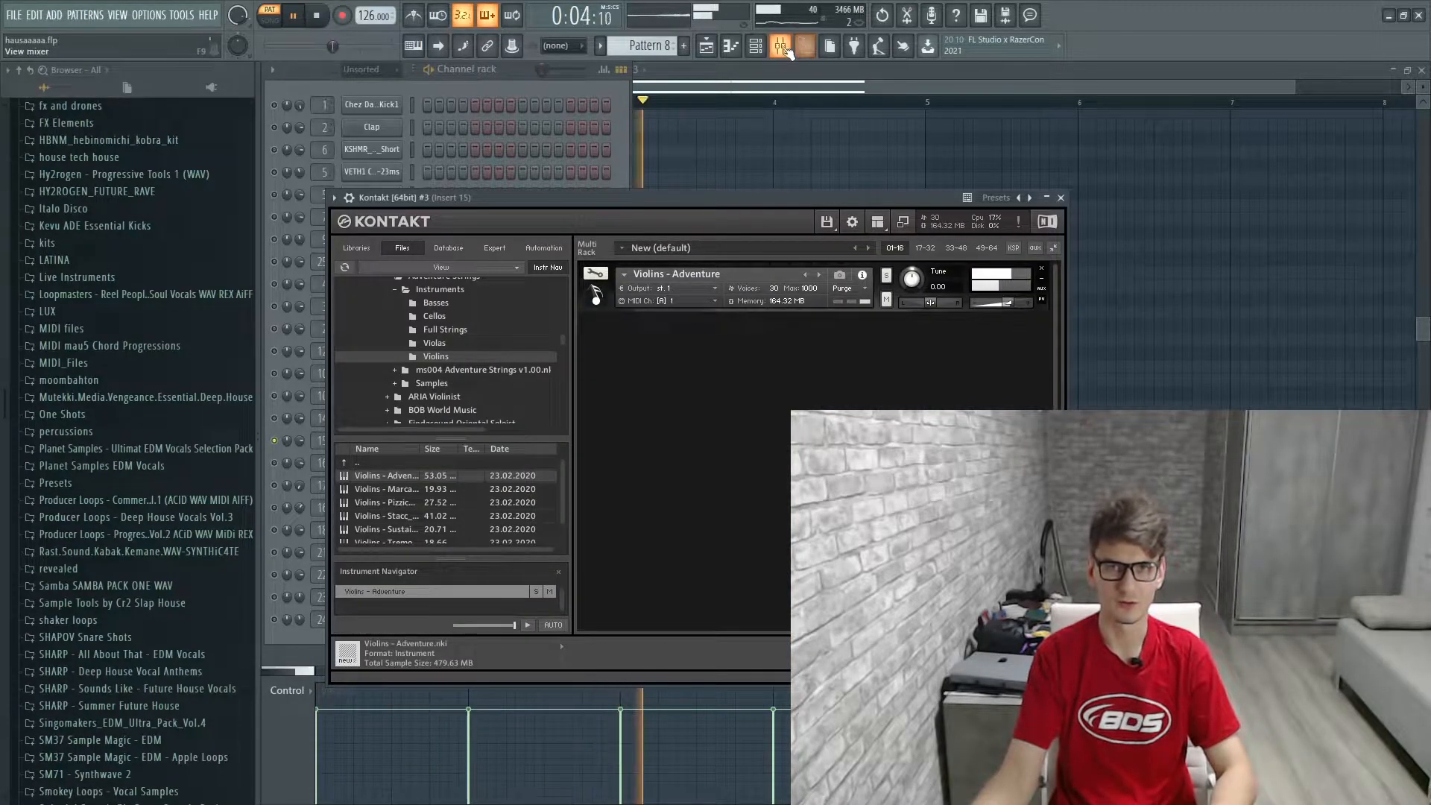
left_click(1314, 119)
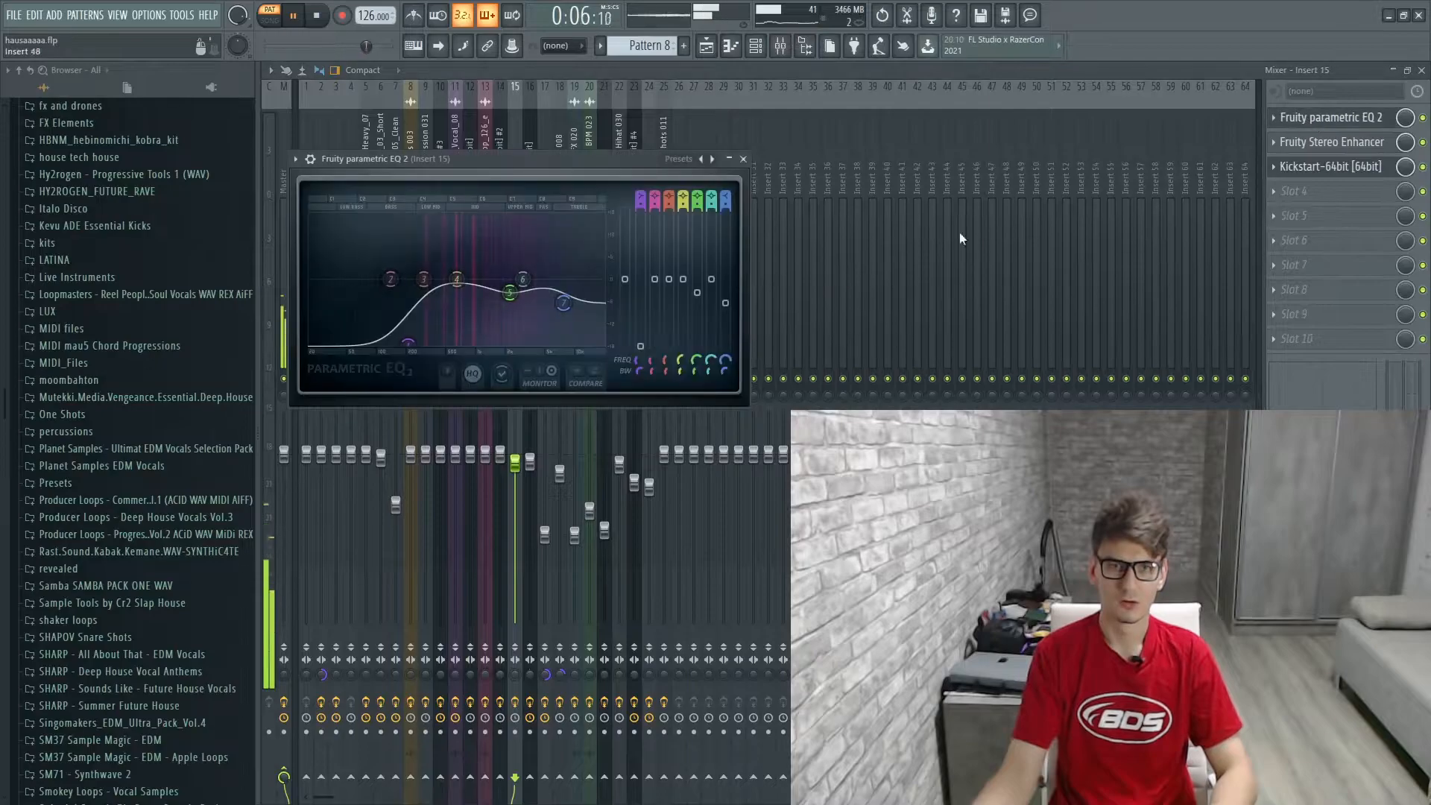
Step: View the Fruity Stereo Enhancer with its preset list and the Kickstart settings on the third Kontakt channel's mixer insert
left_click(1351, 145)
left_click(1350, 145)
left_click(1351, 146)
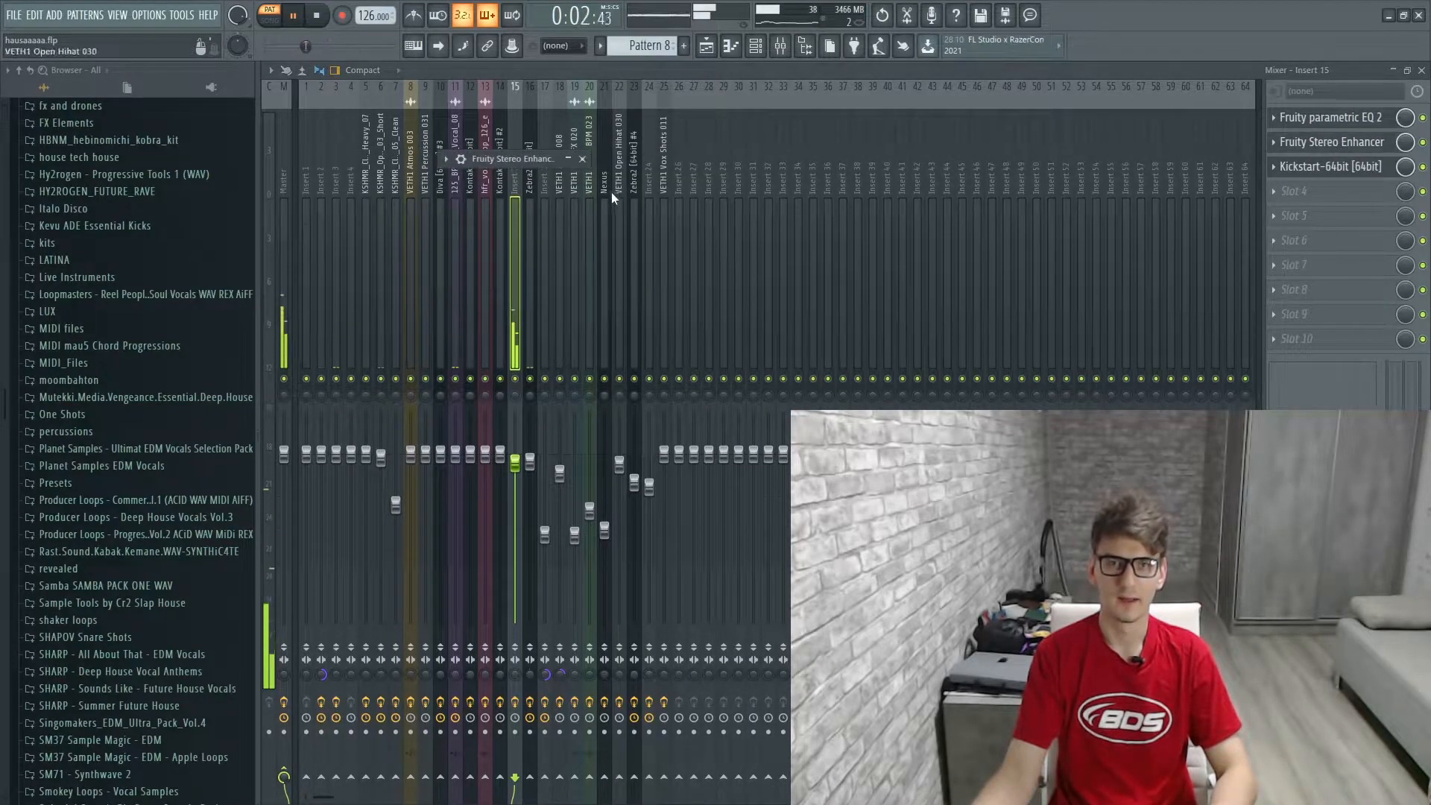
left_click(571, 160)
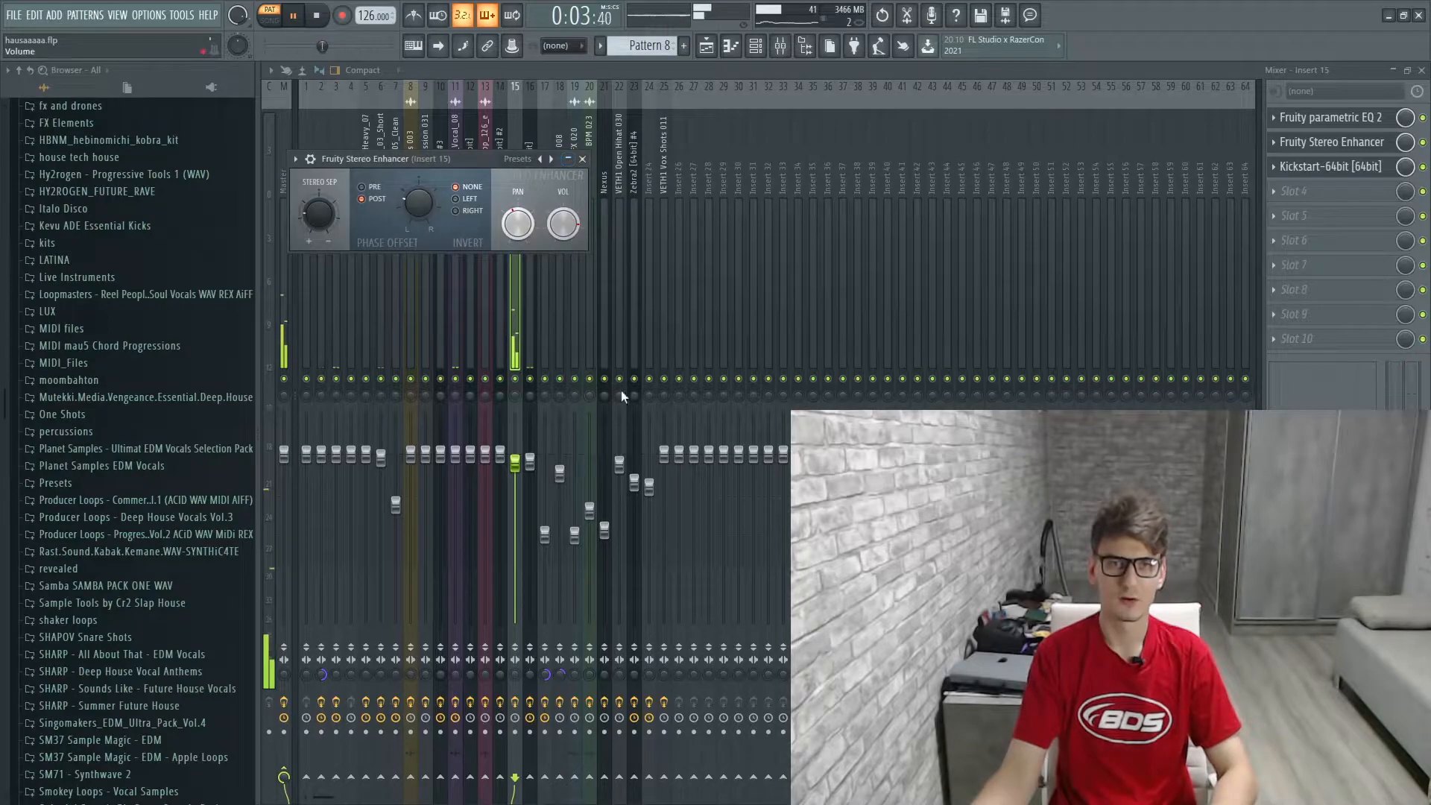
right_click(550, 159)
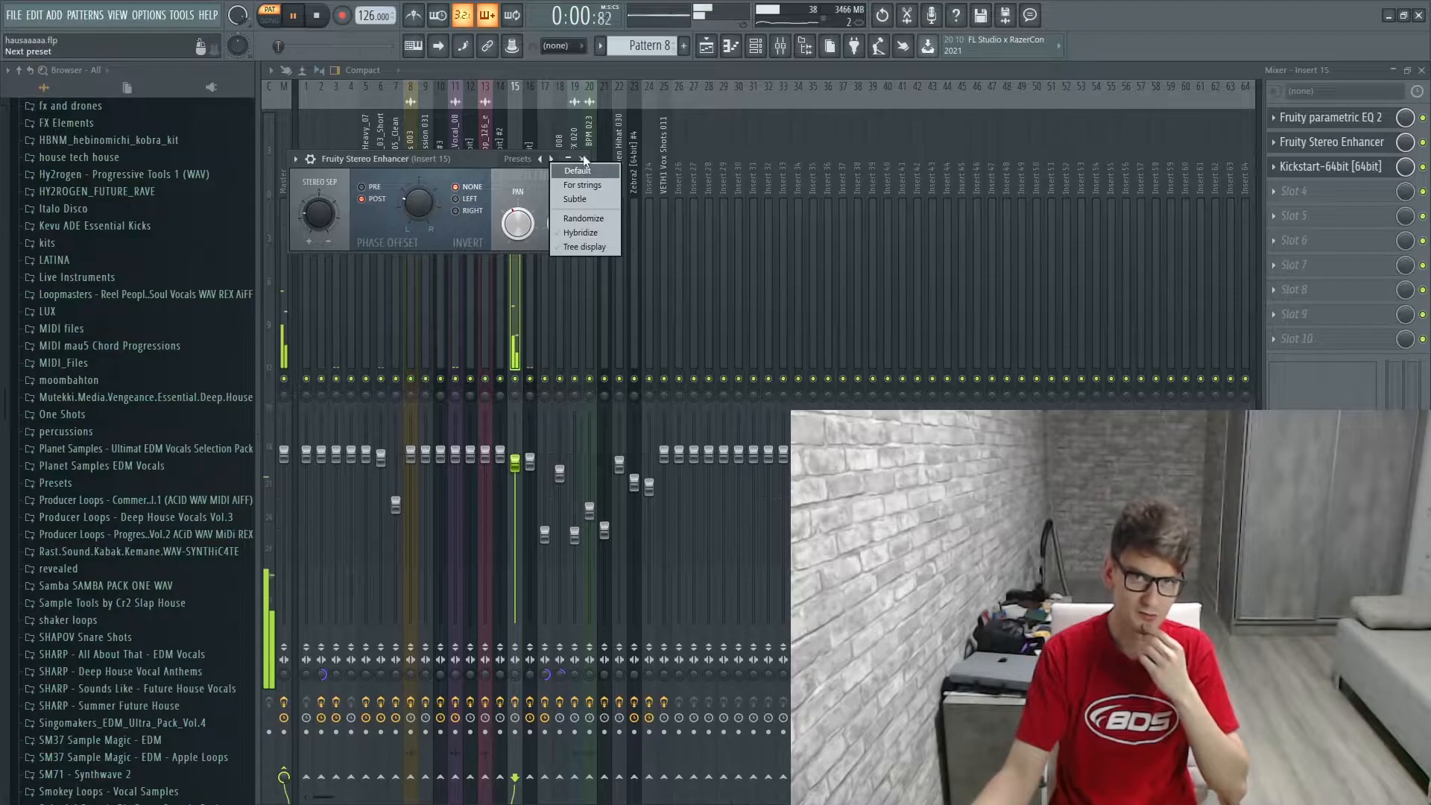
left_click(583, 159)
left_click(582, 159)
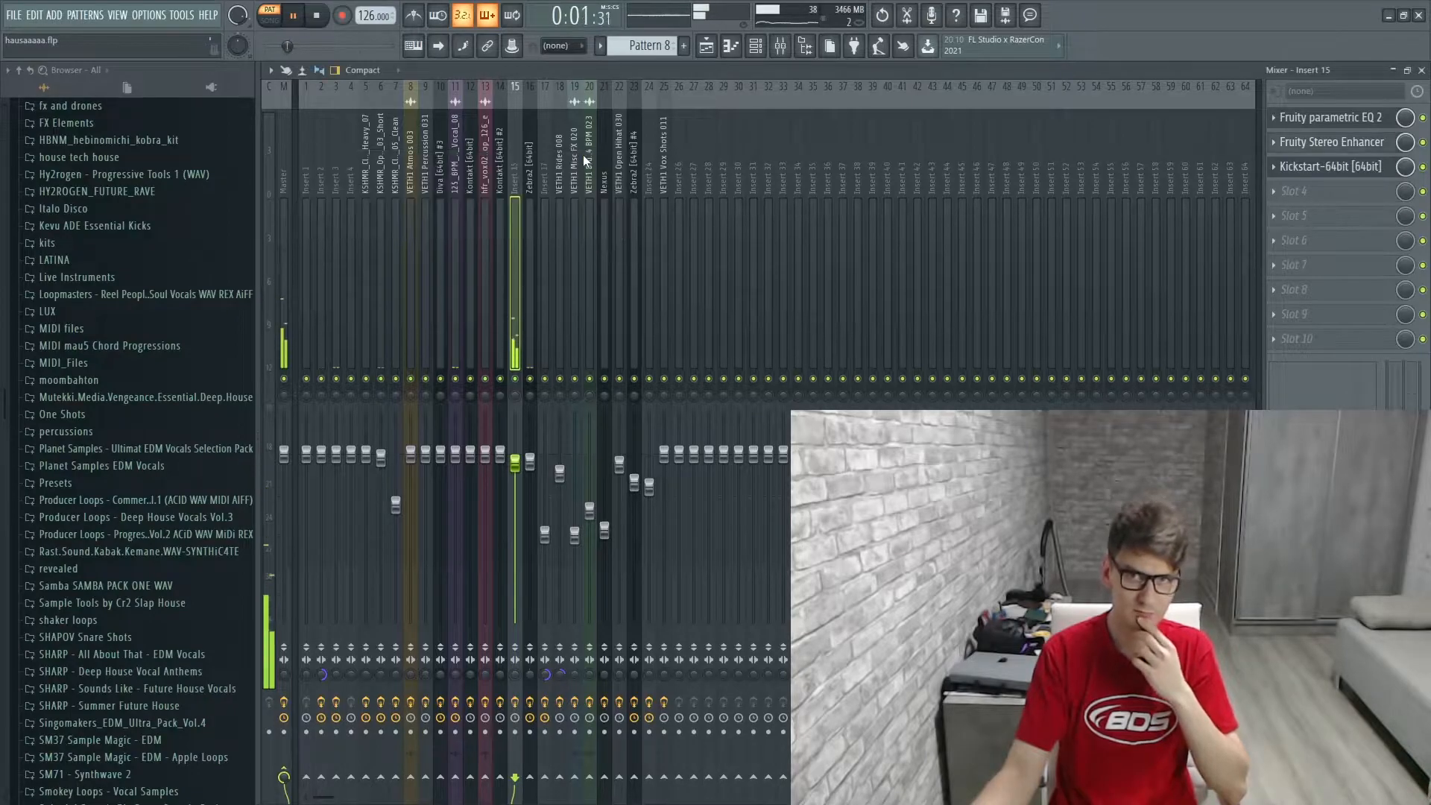
left_click(1326, 166)
Step: Solo the Nexus channel in Pattern 8 and view its PD Voicy Pad 1 preset
left_click(755, 45)
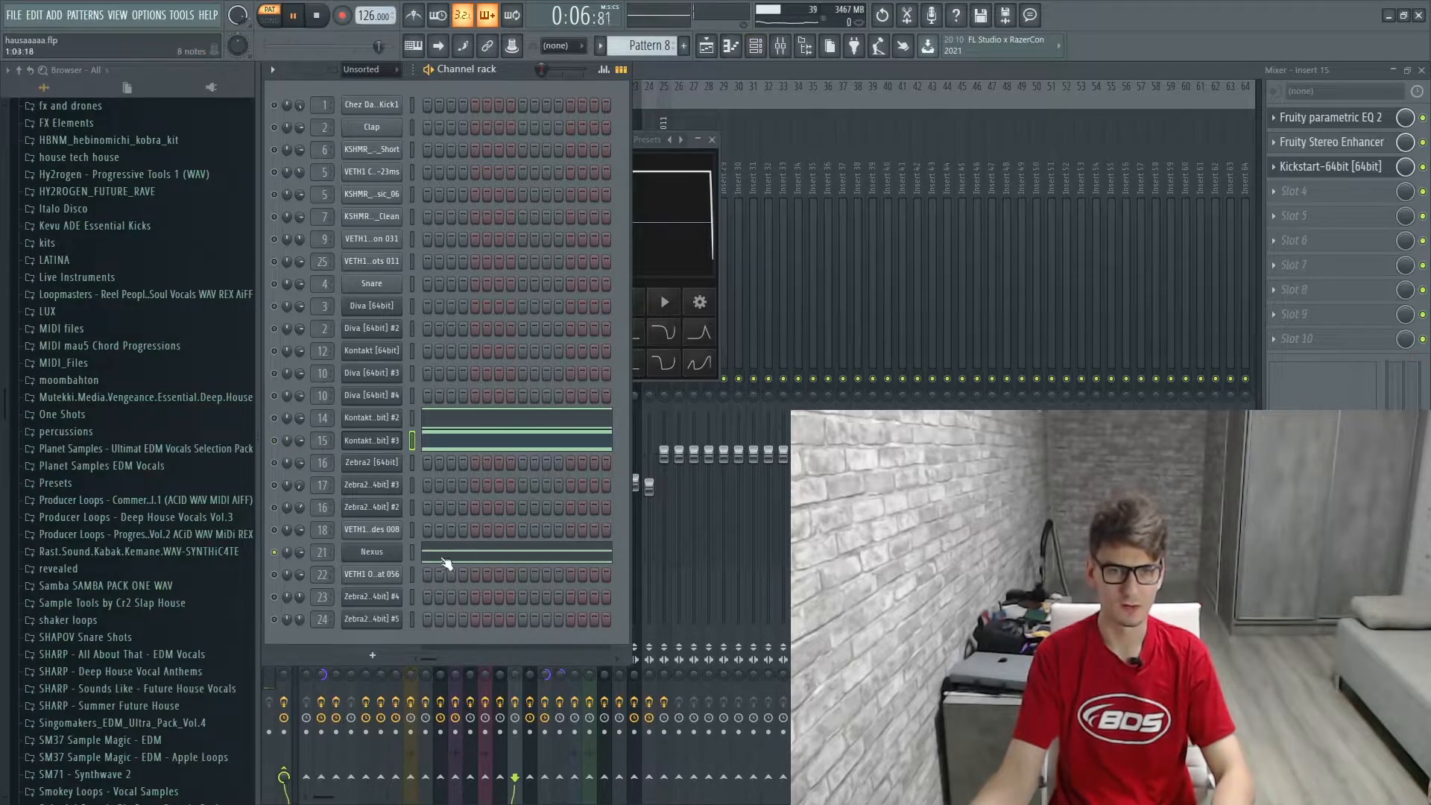
left_click(371, 552)
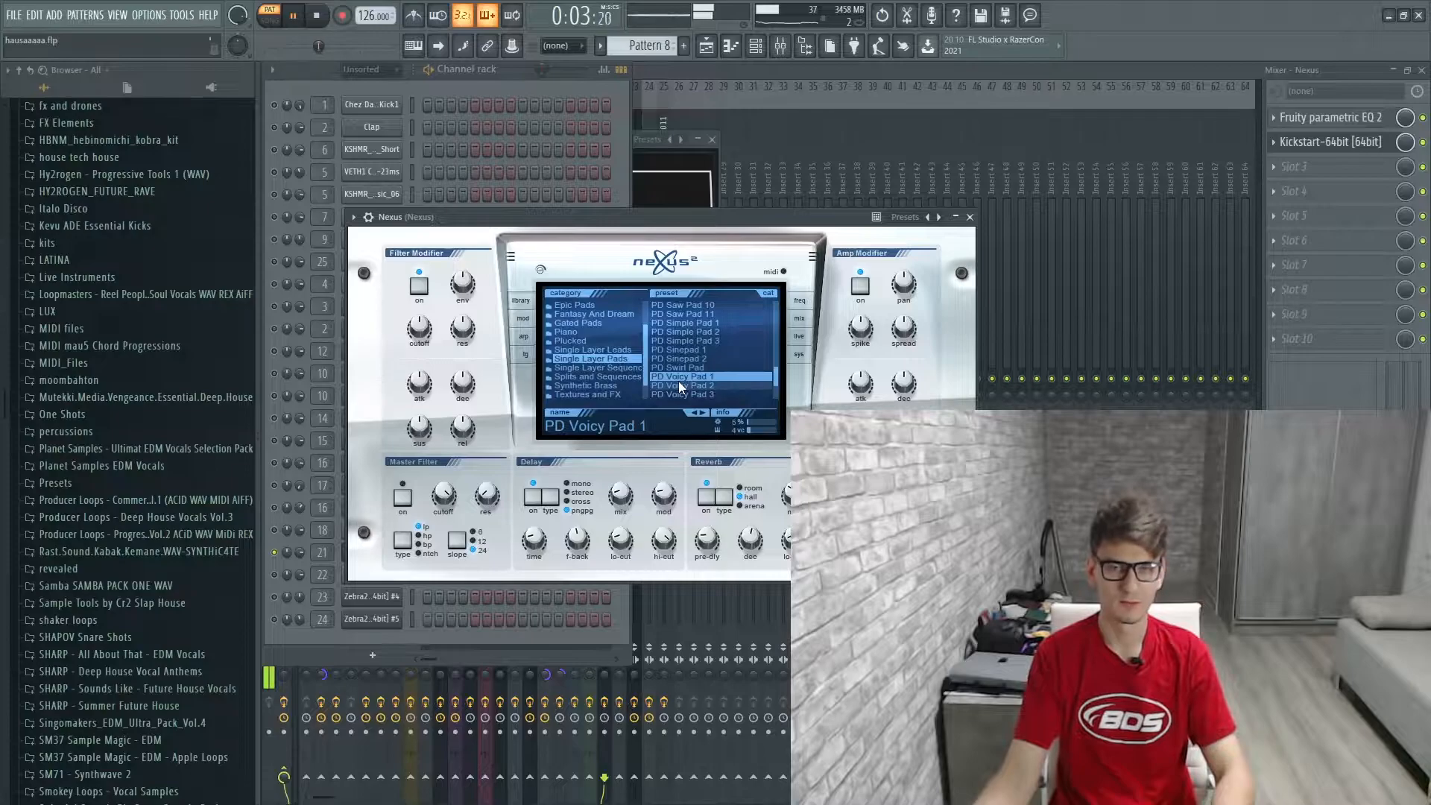
left_click(969, 217)
left_click(729, 78)
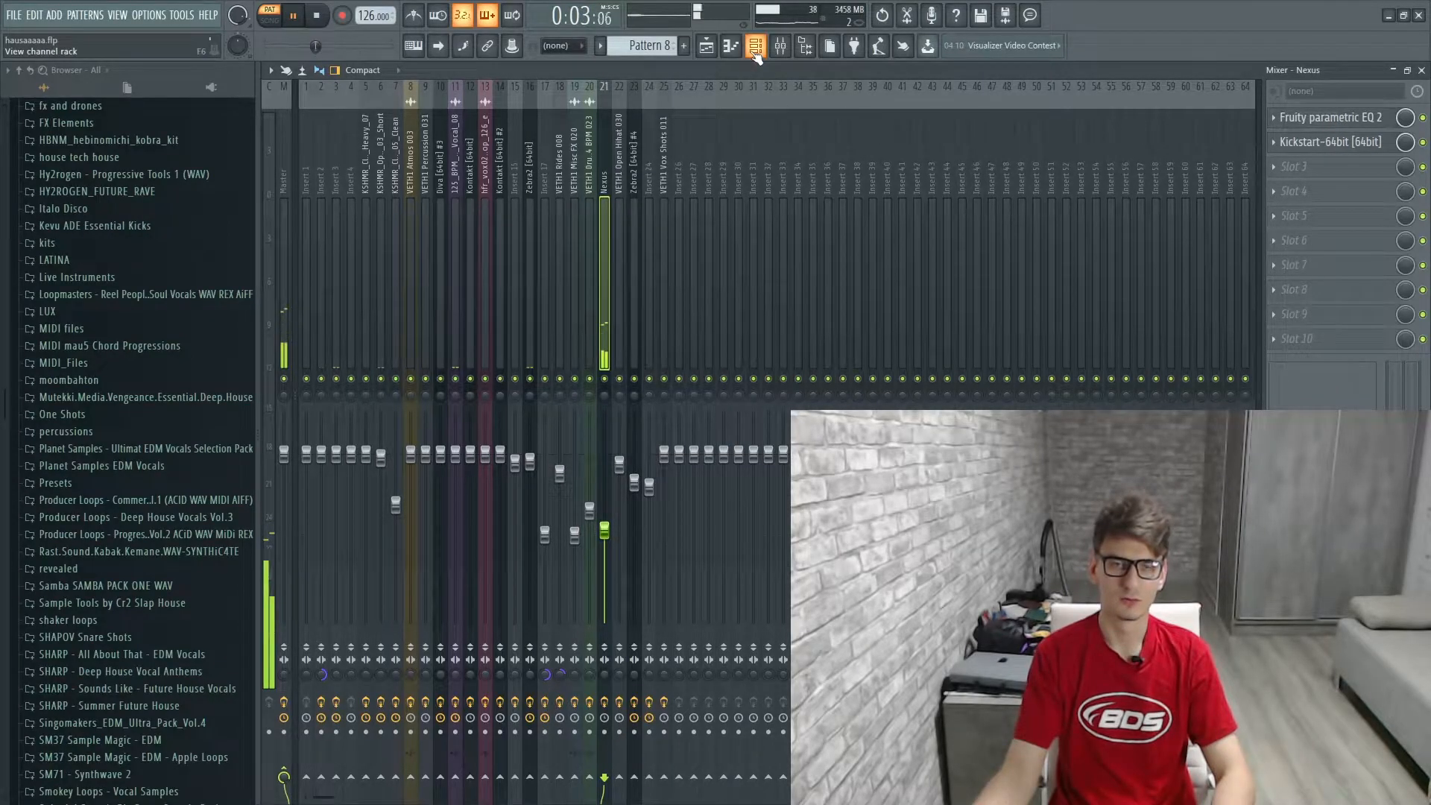
Step: Play all Pattern 8 channels together and examine the master's spectrum in Voxengo SPAN
left_click(755, 54)
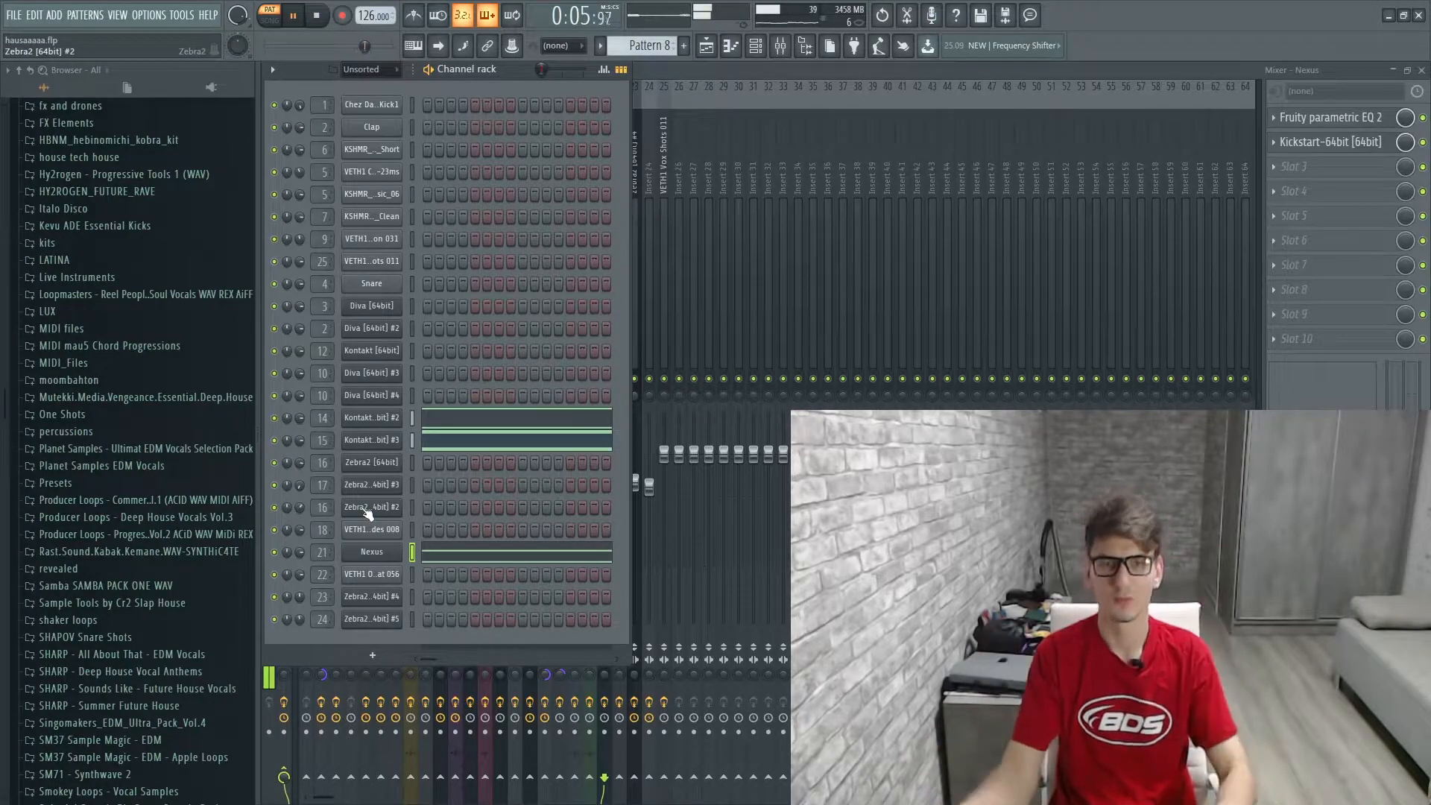
left_click(687, 110)
left_click(280, 280)
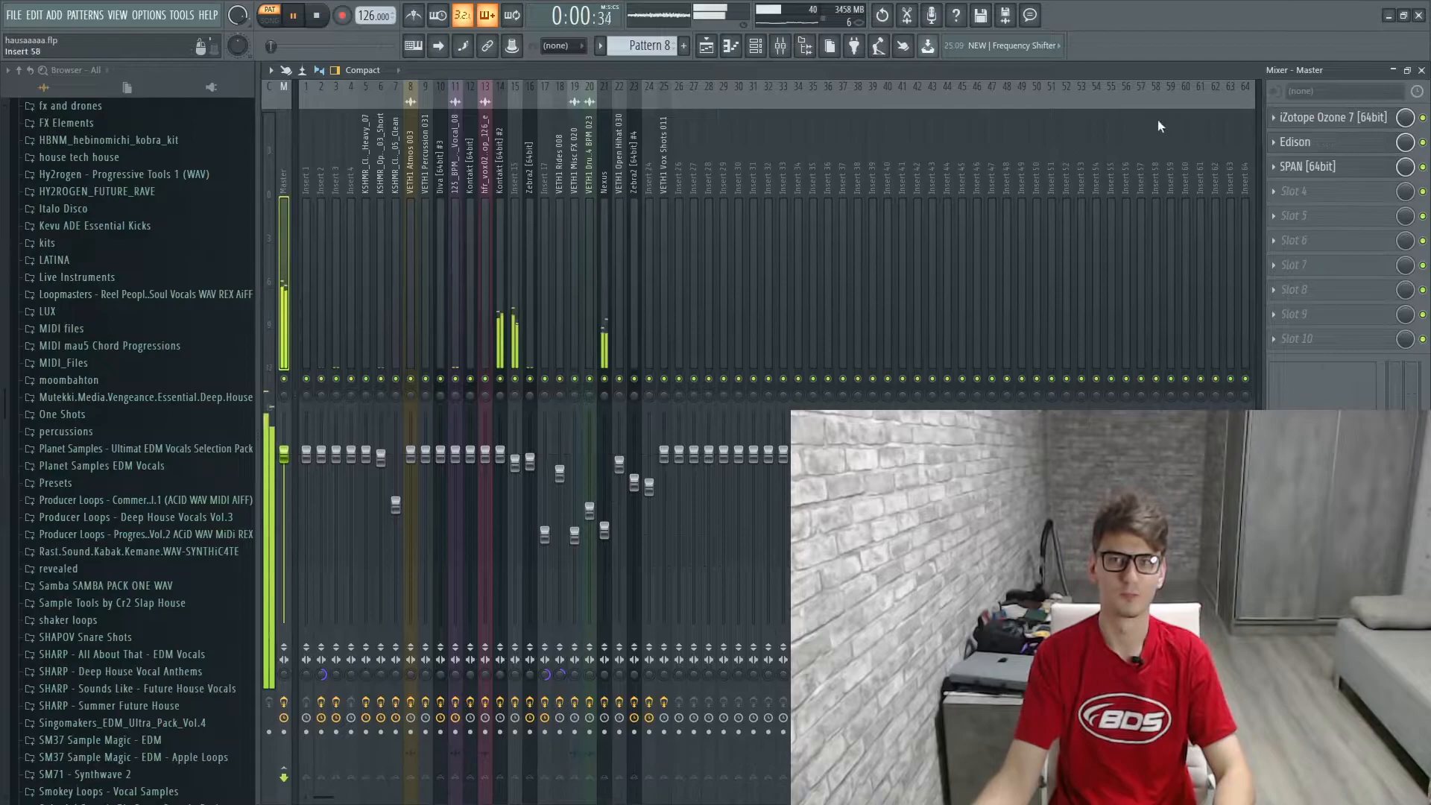
left_click(1316, 166)
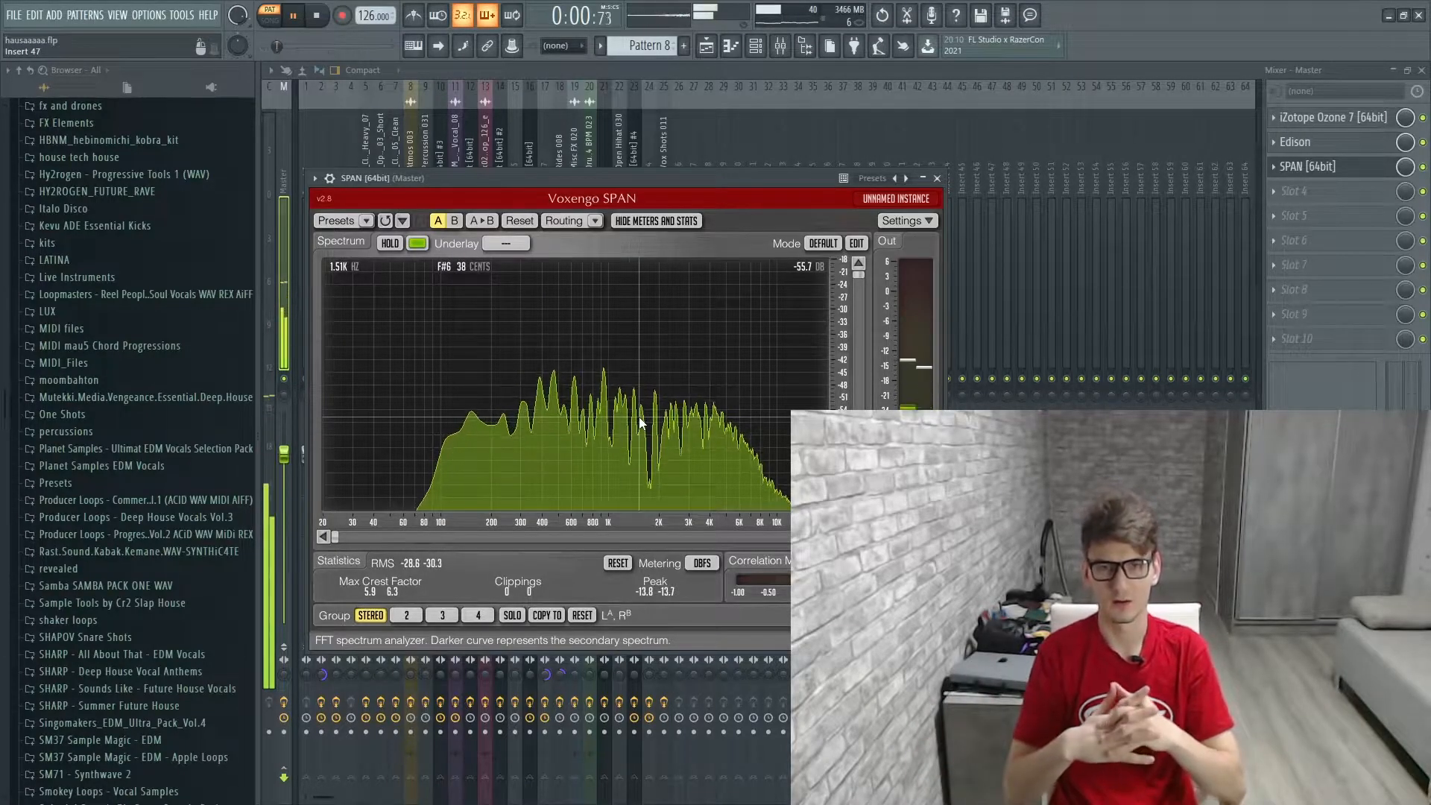
key("space")
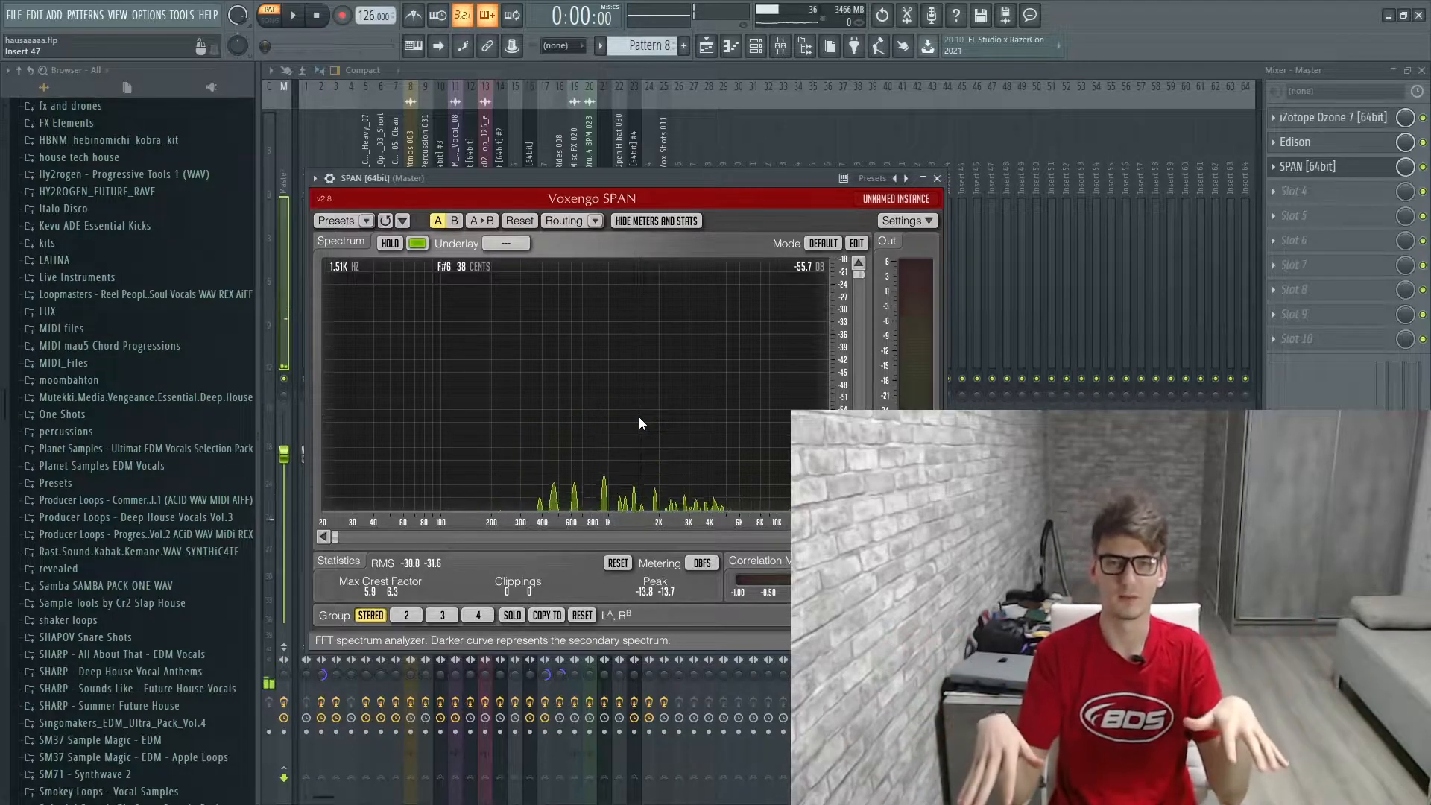
Step: Place the playlist position at bar 65, open the Pattern 9 clip and show its channels in the channel rack
key("F5")
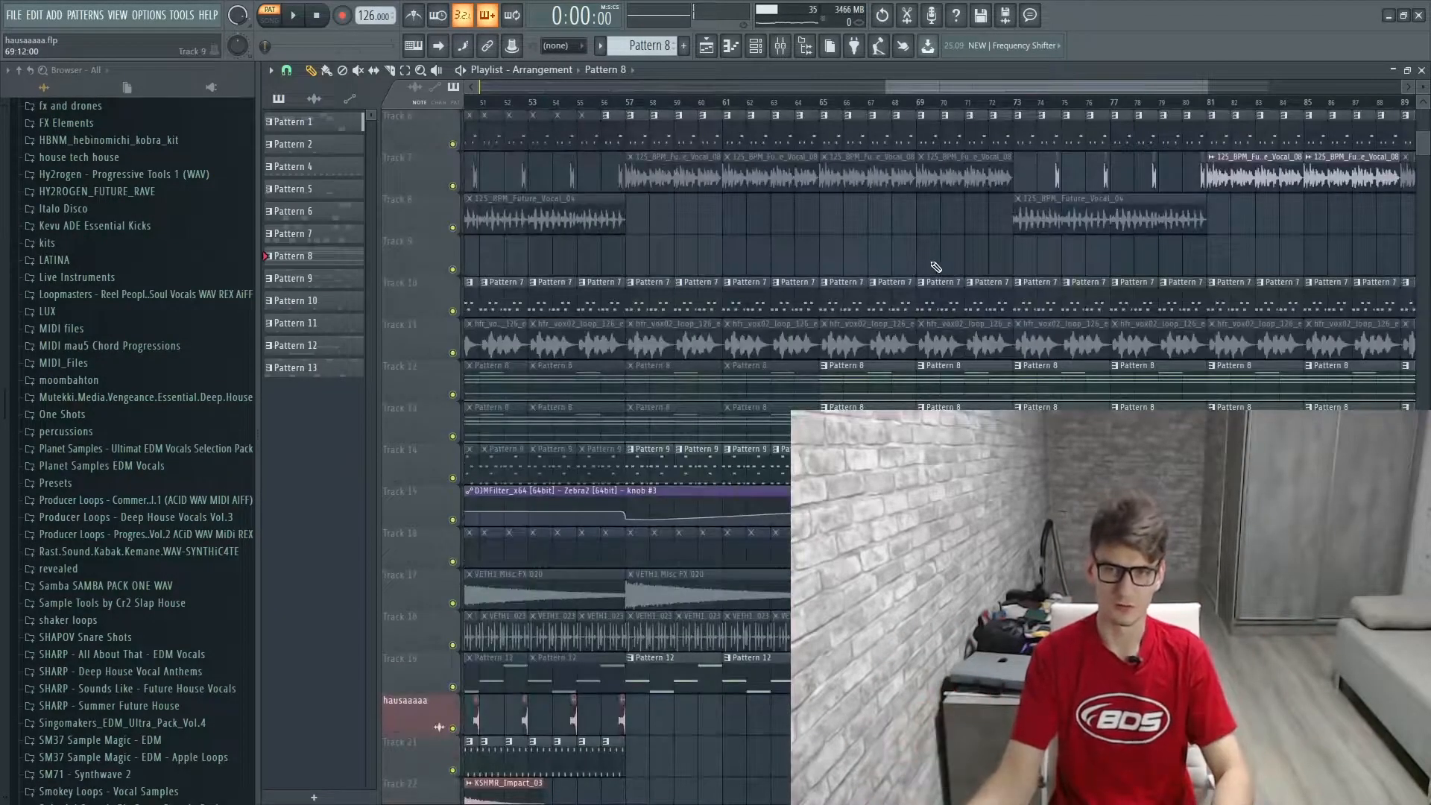
left_click(737, 101)
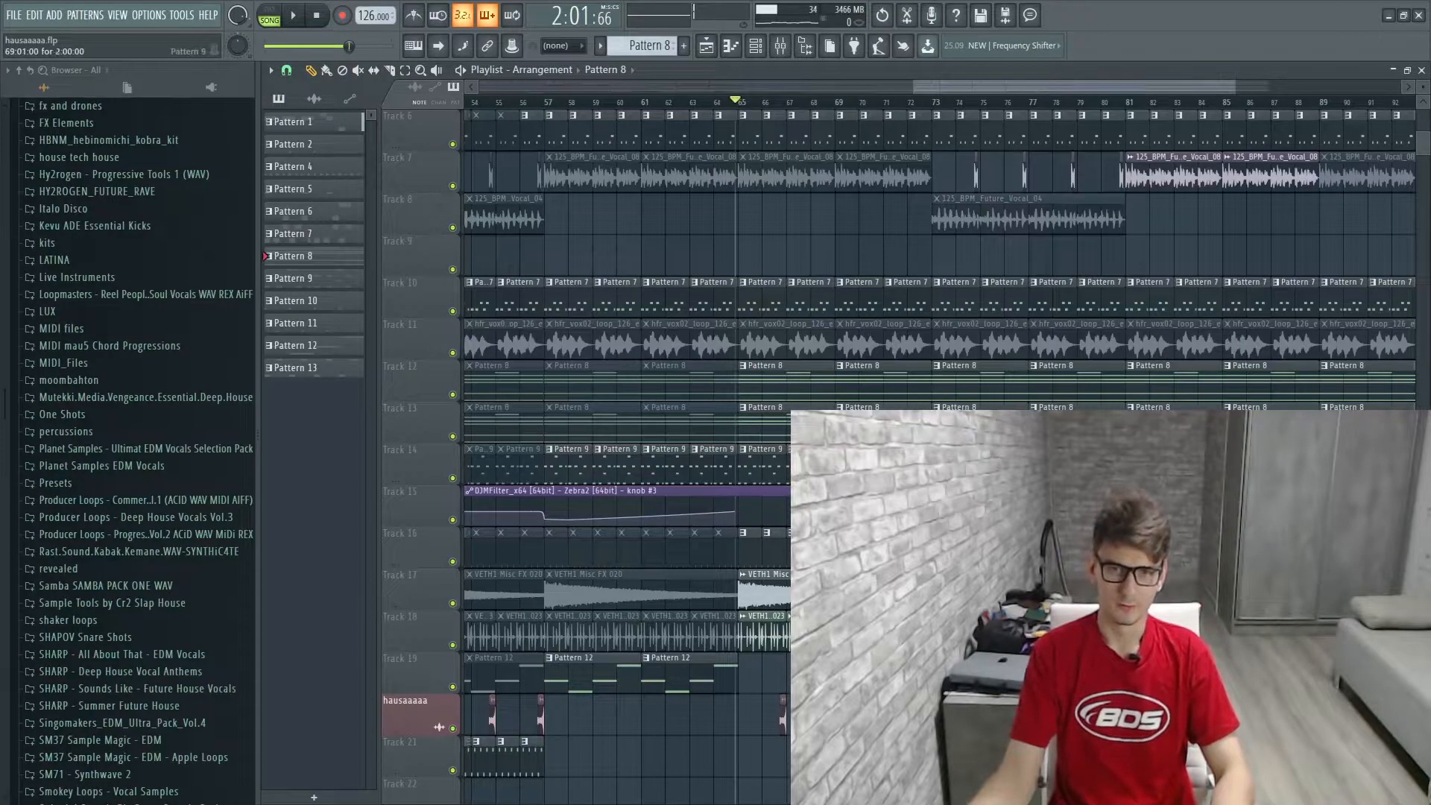
double_click(775, 466)
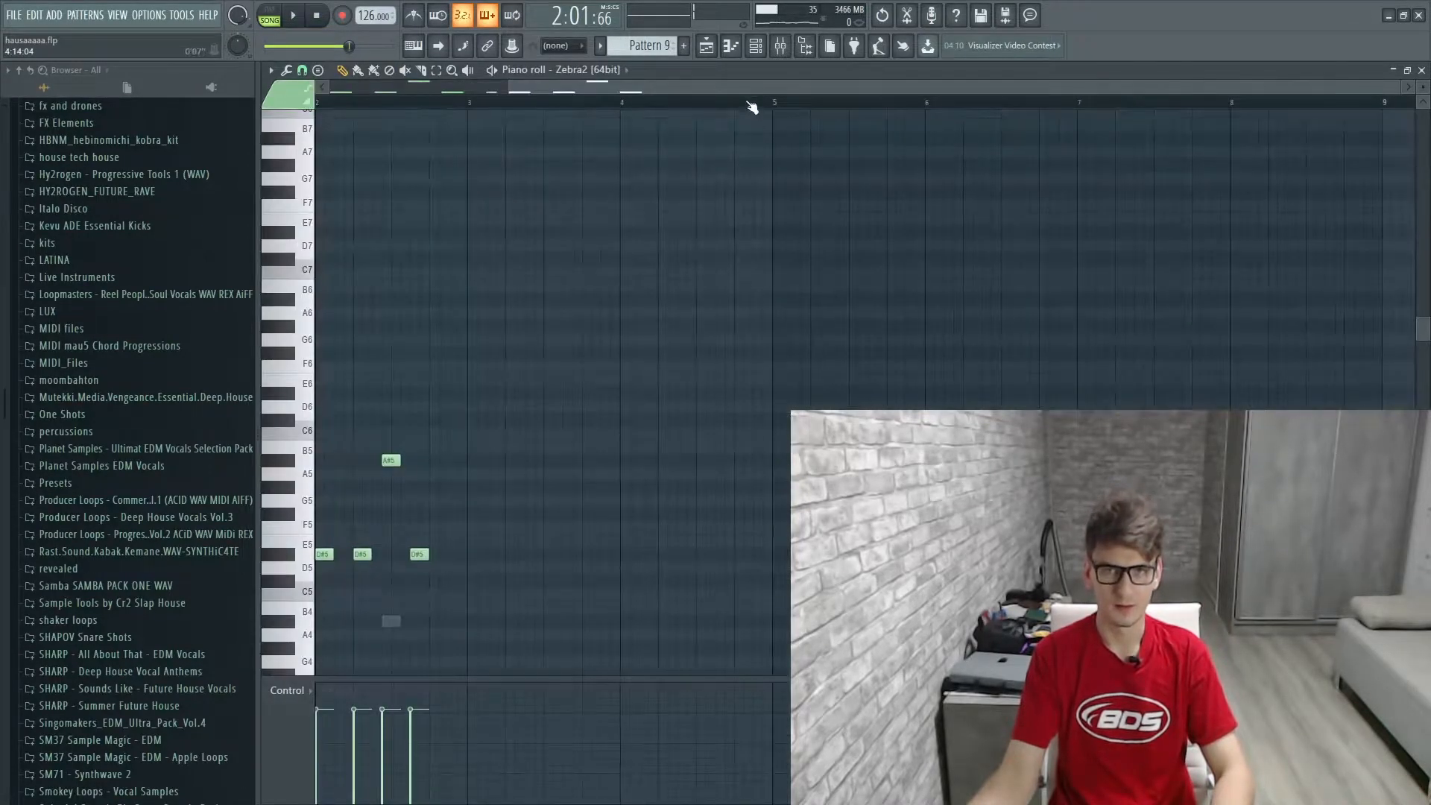
left_click(756, 46)
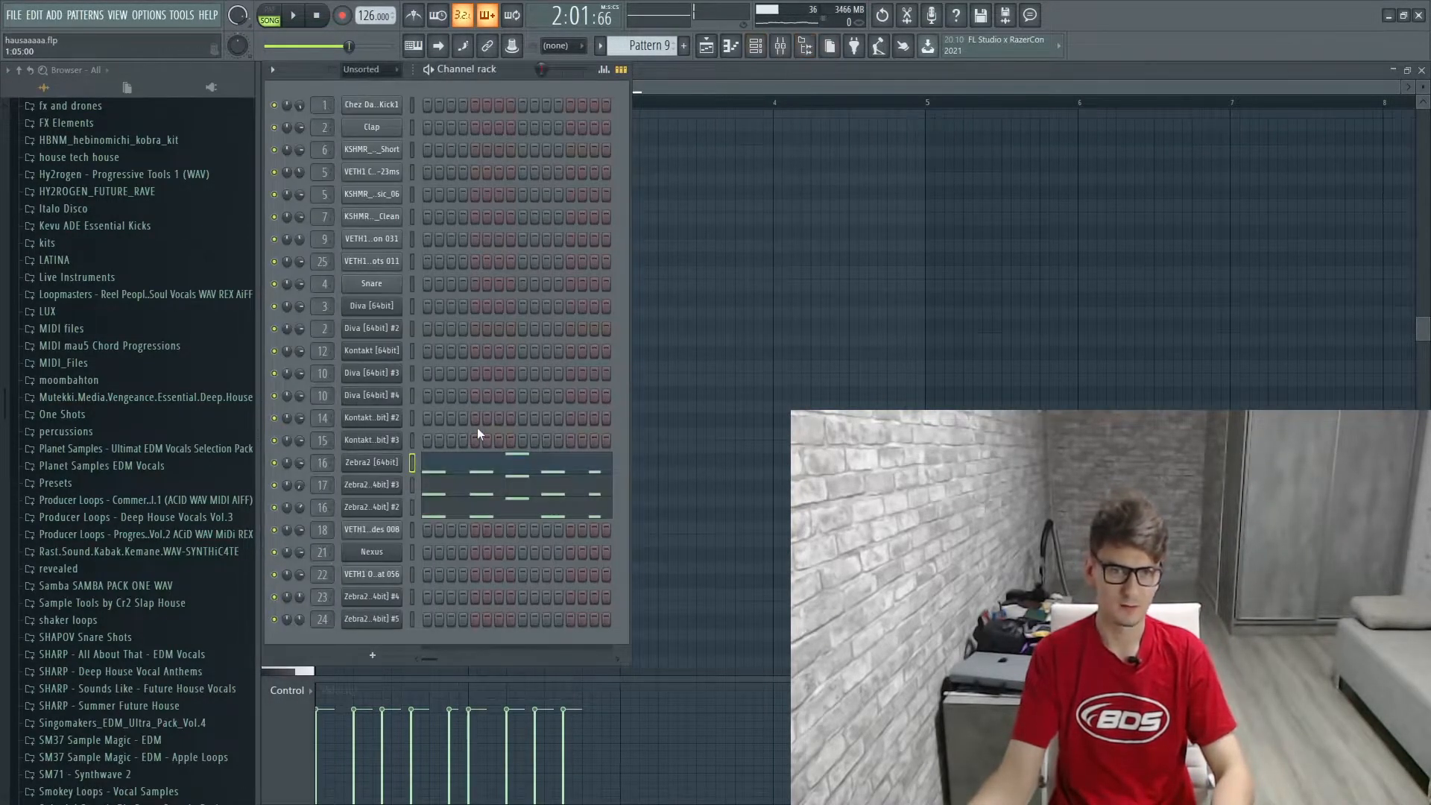
Step: Play Pattern 9 in pattern mode and view the first Zebra2 channel's notes in the piano roll
left_click(291, 17)
left_click(270, 15)
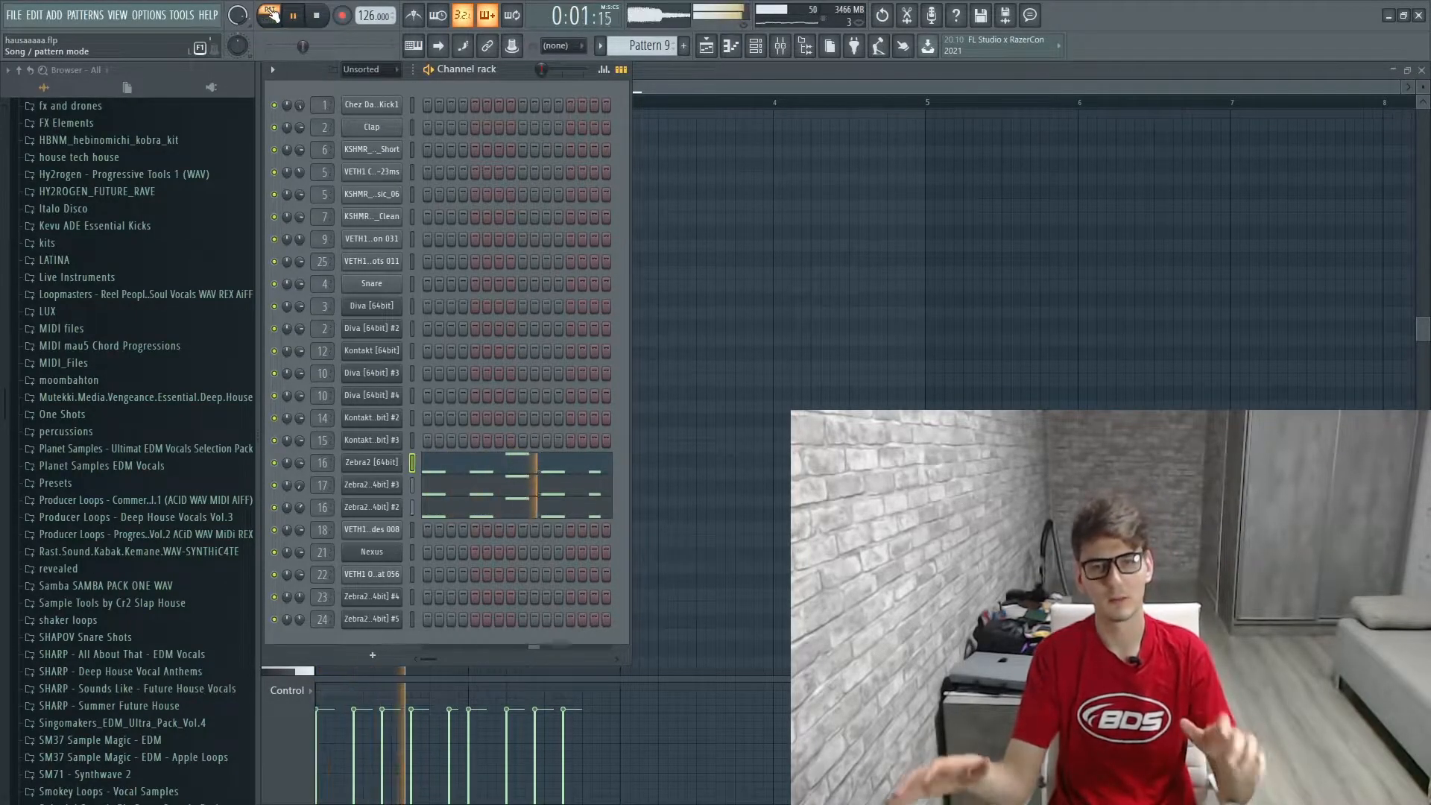
left_click(488, 479)
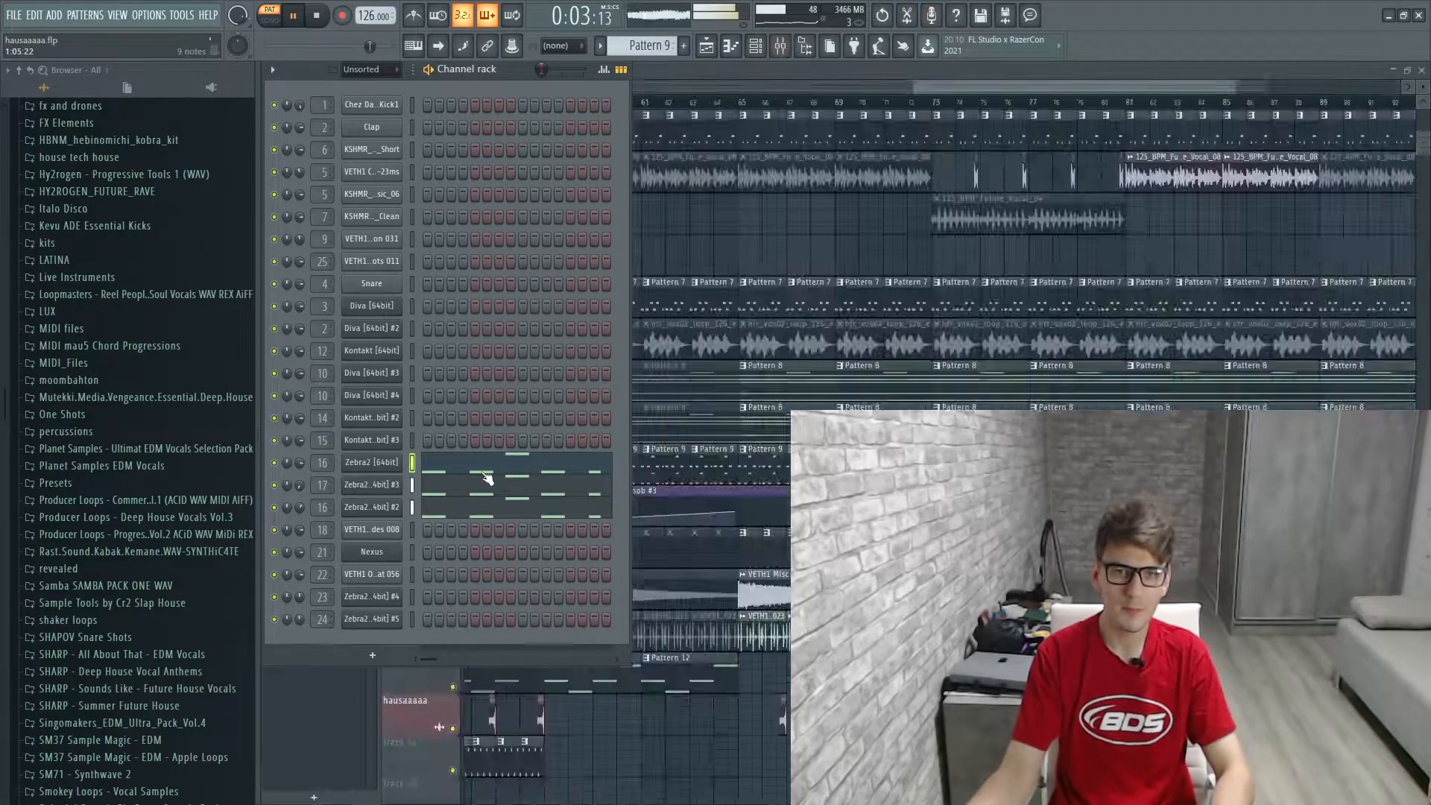
left_click(488, 479)
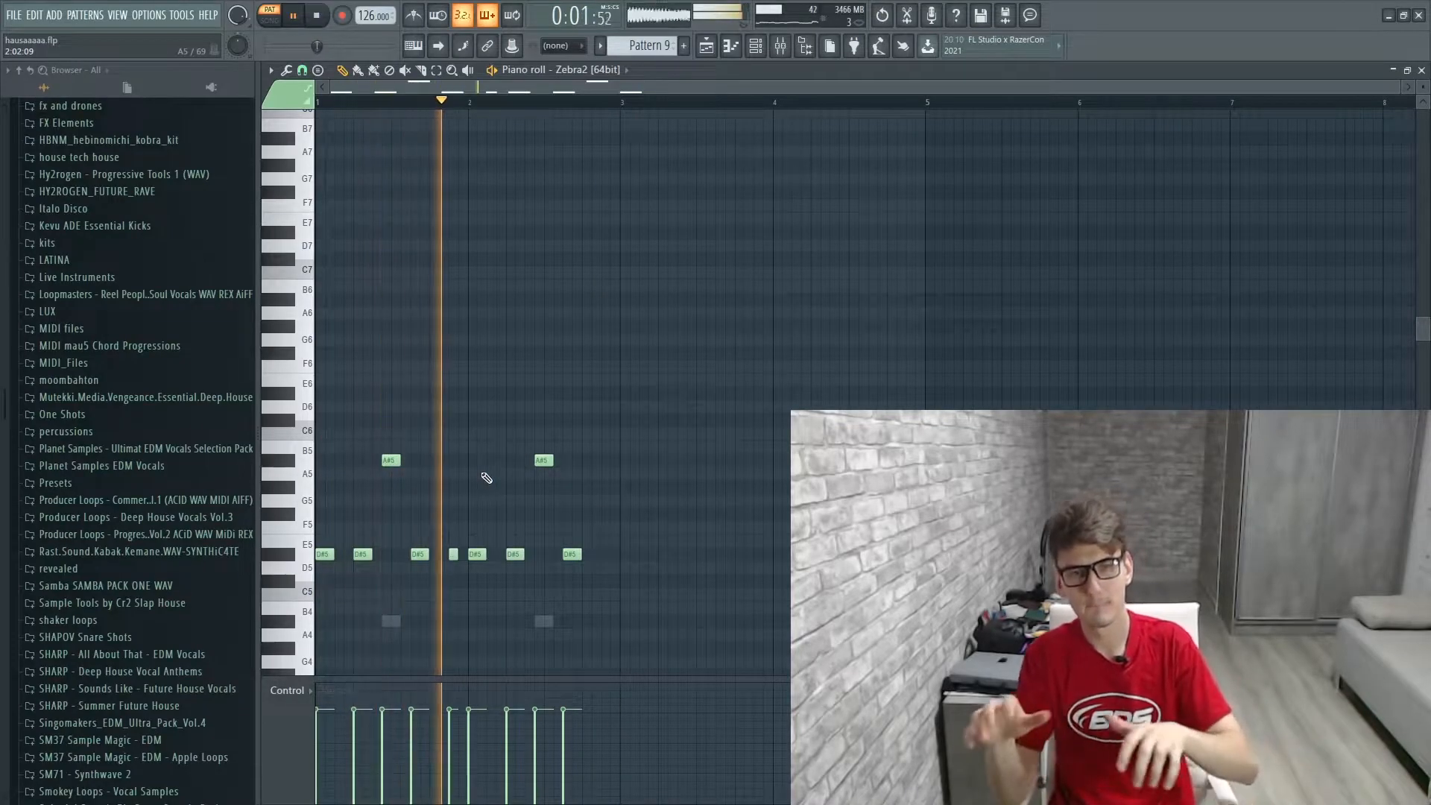
Step: Examine Pattern 9's frequency spectrum in Voxengo SPAN on the master track and close the analyzer
key("F9")
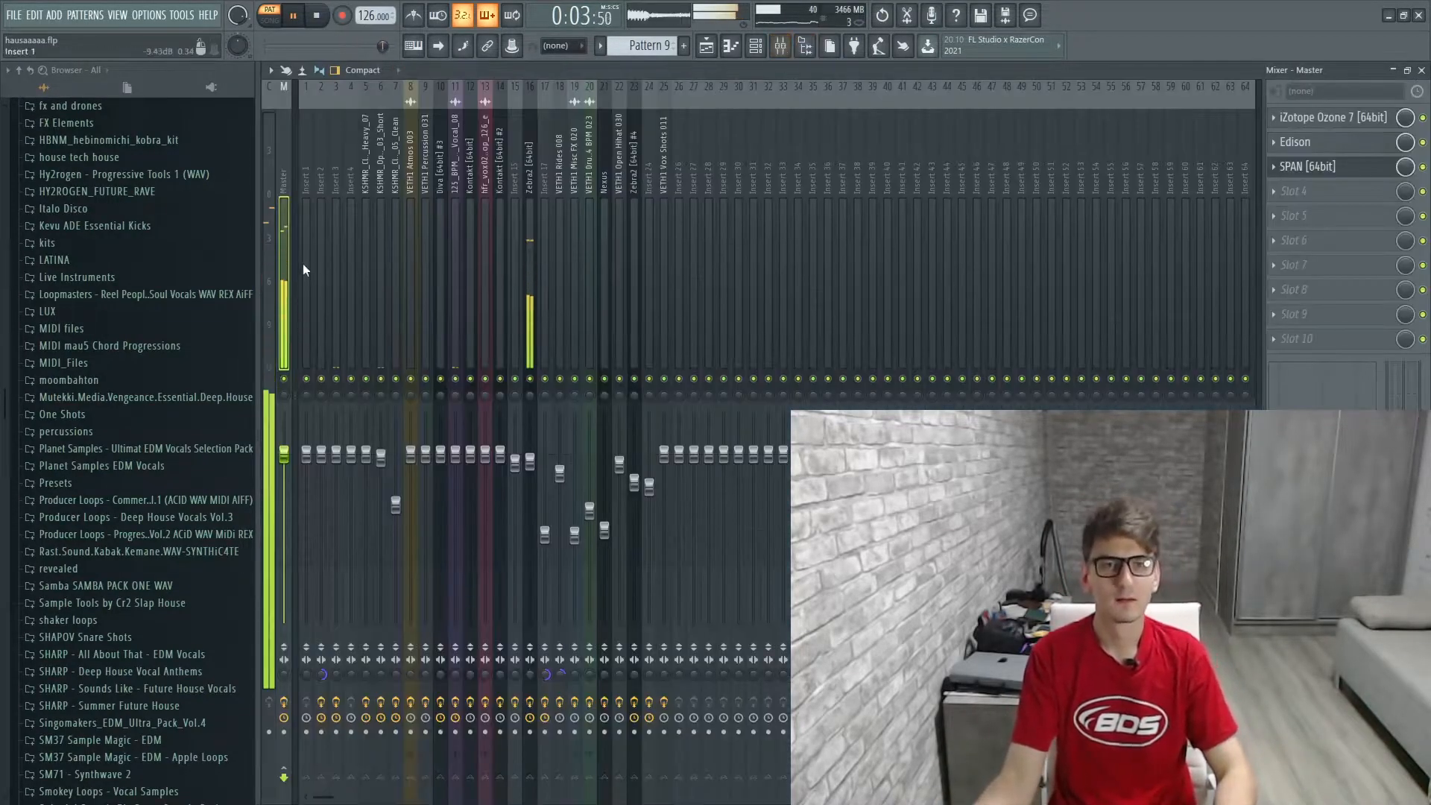
left_click(1335, 166)
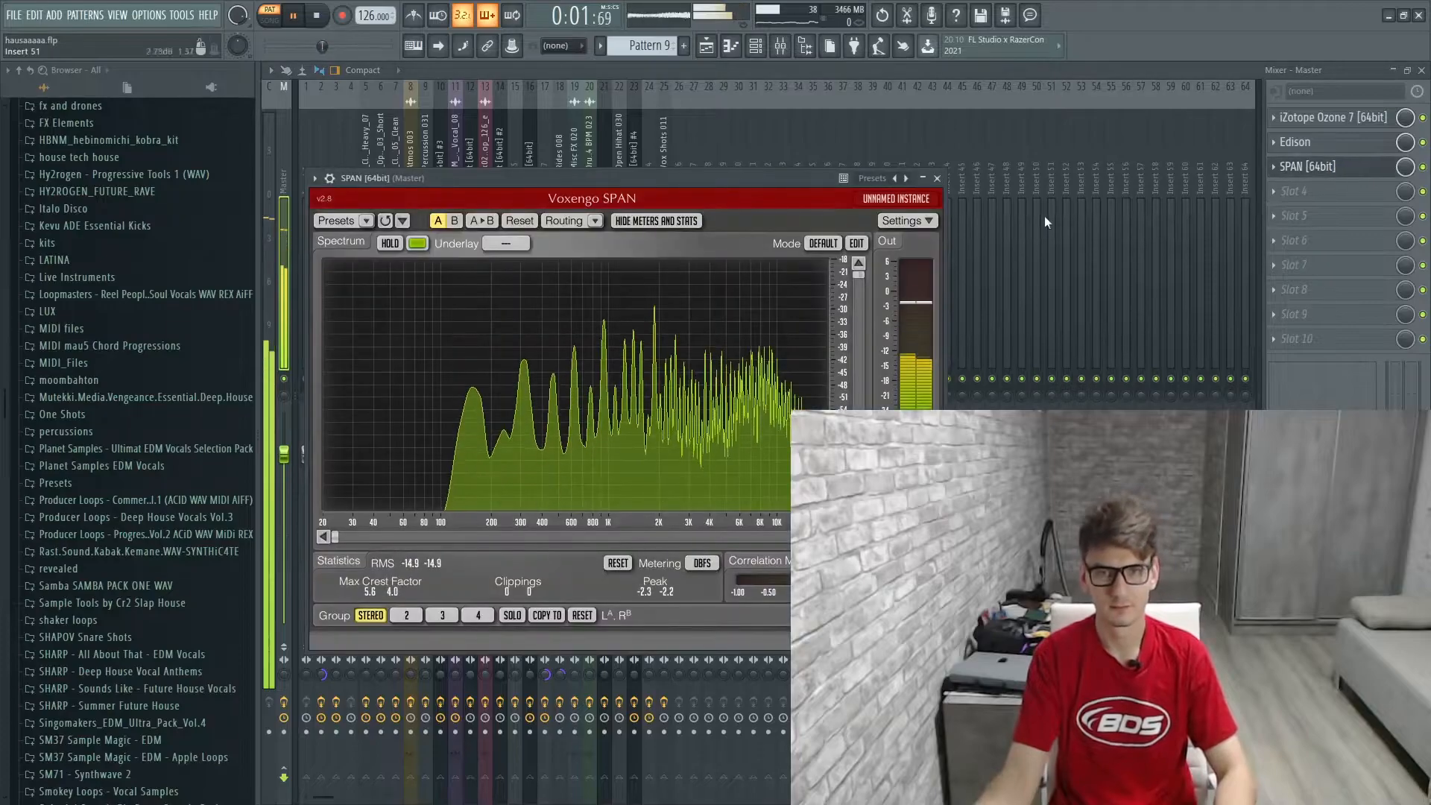
left_click(937, 178)
Step: Stop playback and view the first Fruity parametric EQ 2 curve and the EffectRack on the Zebra2 mixer insert
left_click(528, 316)
key("space")
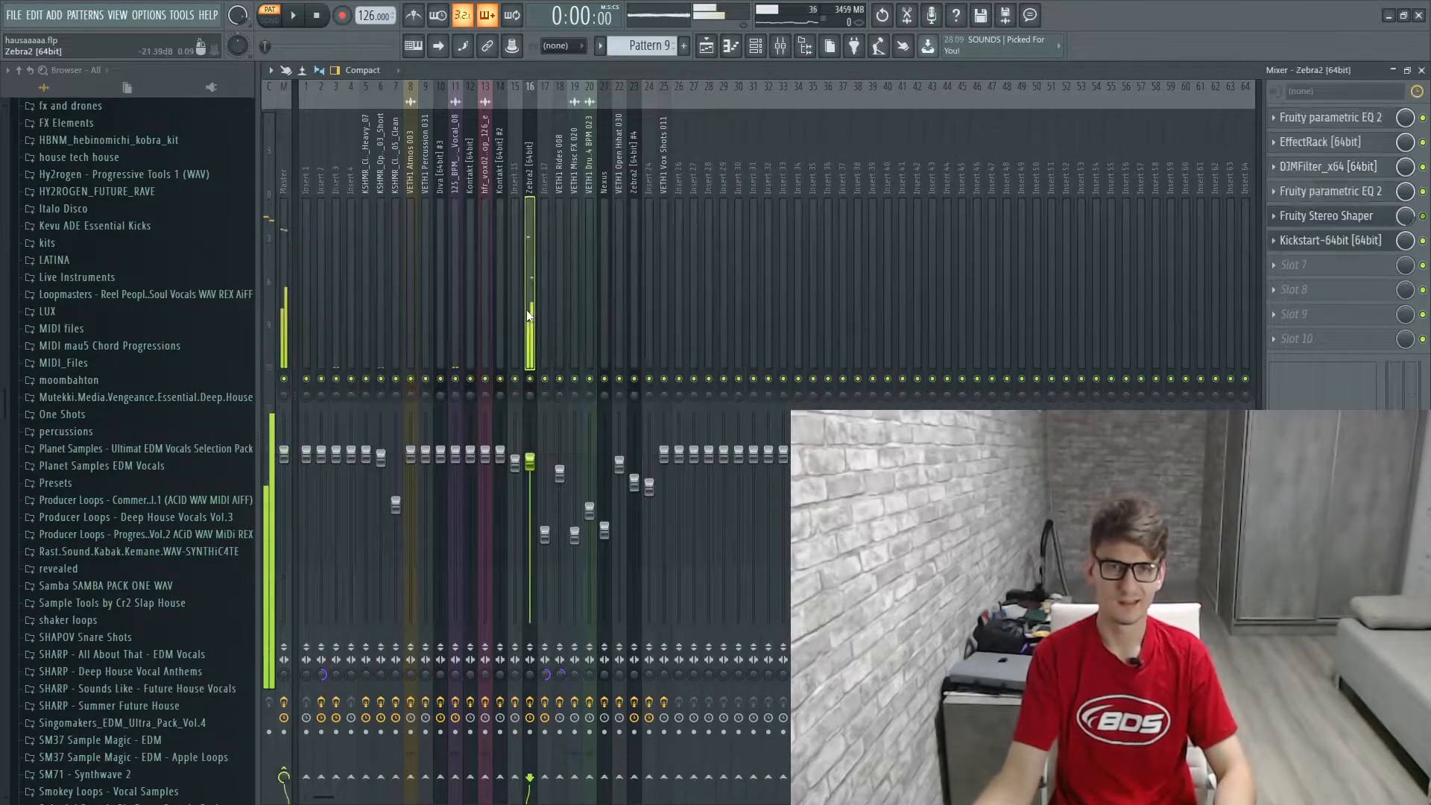
left_click(1314, 124)
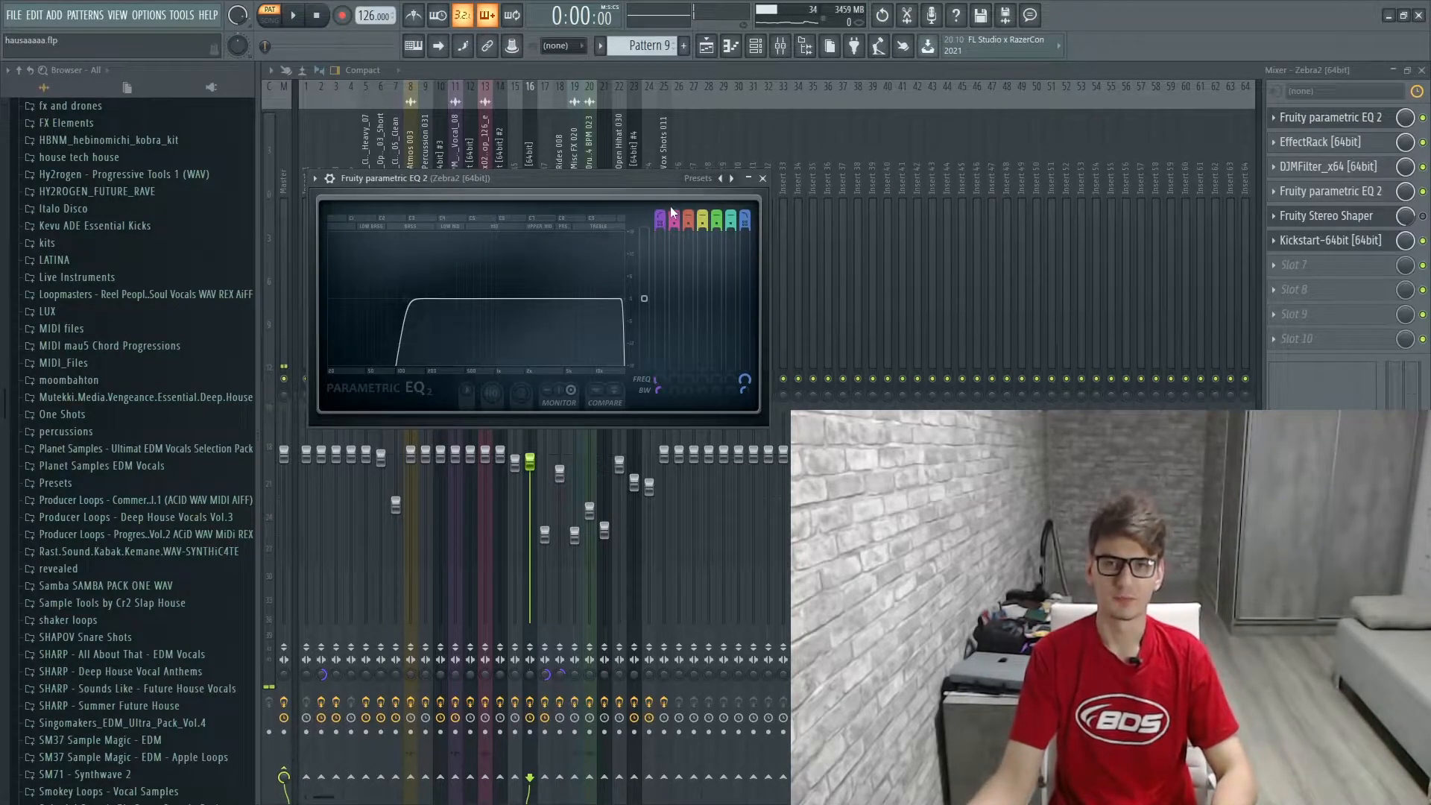
left_click(1378, 146)
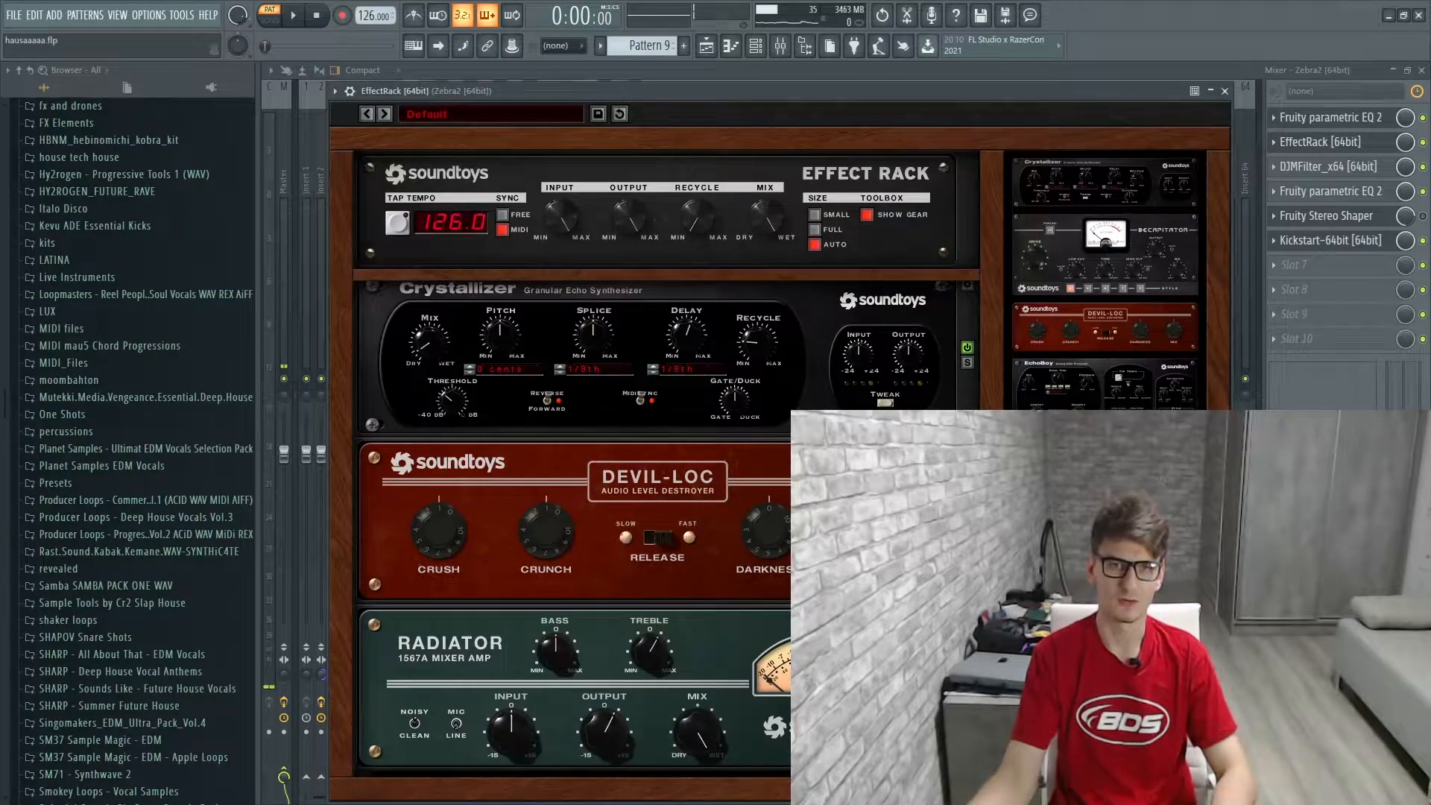
Step: Compare the Zebra2 sound during playback by bypassing EffectRack's Crystallizer, Devil-Loc and Radiator modules and re-enabling them
key("space")
left_click(967, 347)
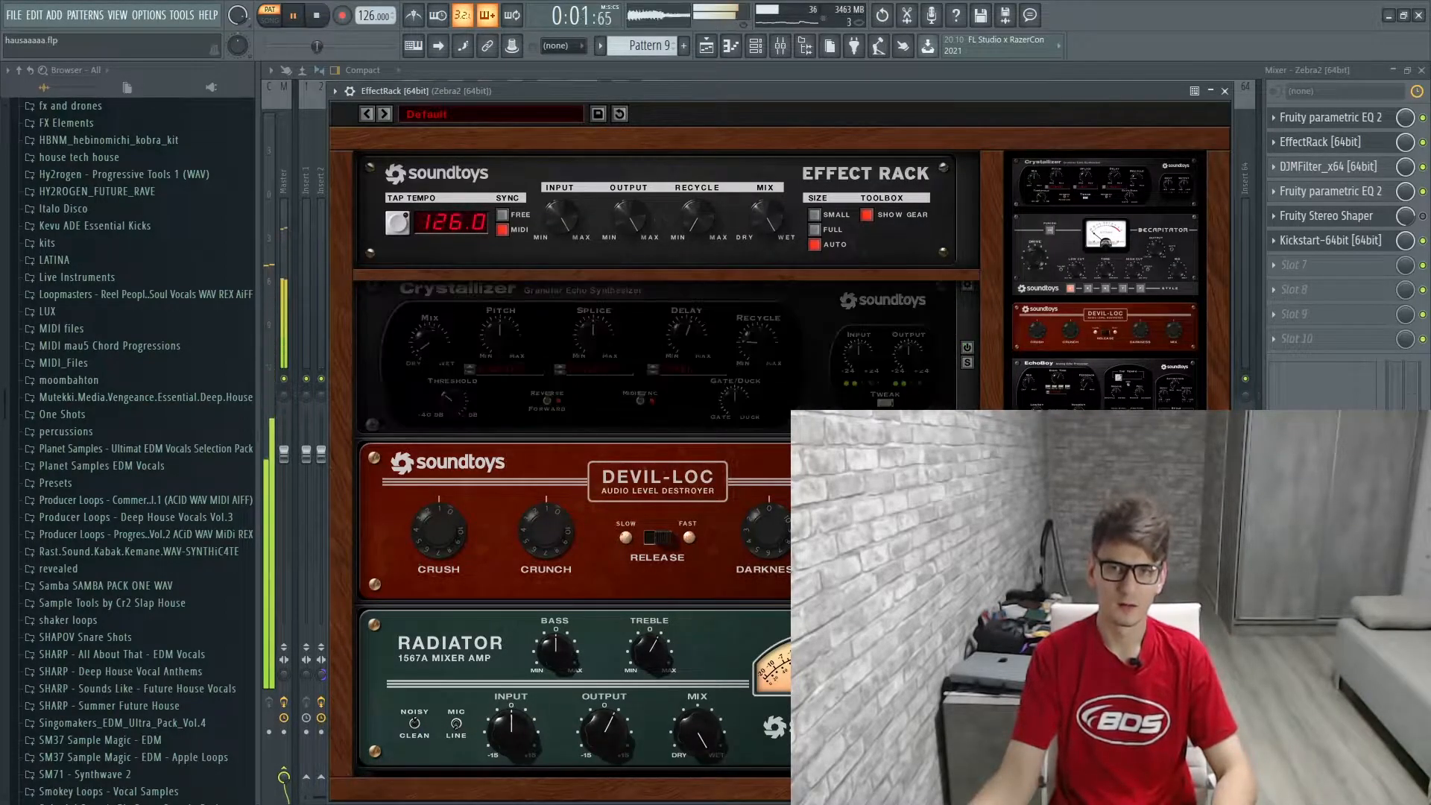
left_click(967, 513)
left_click(967, 679)
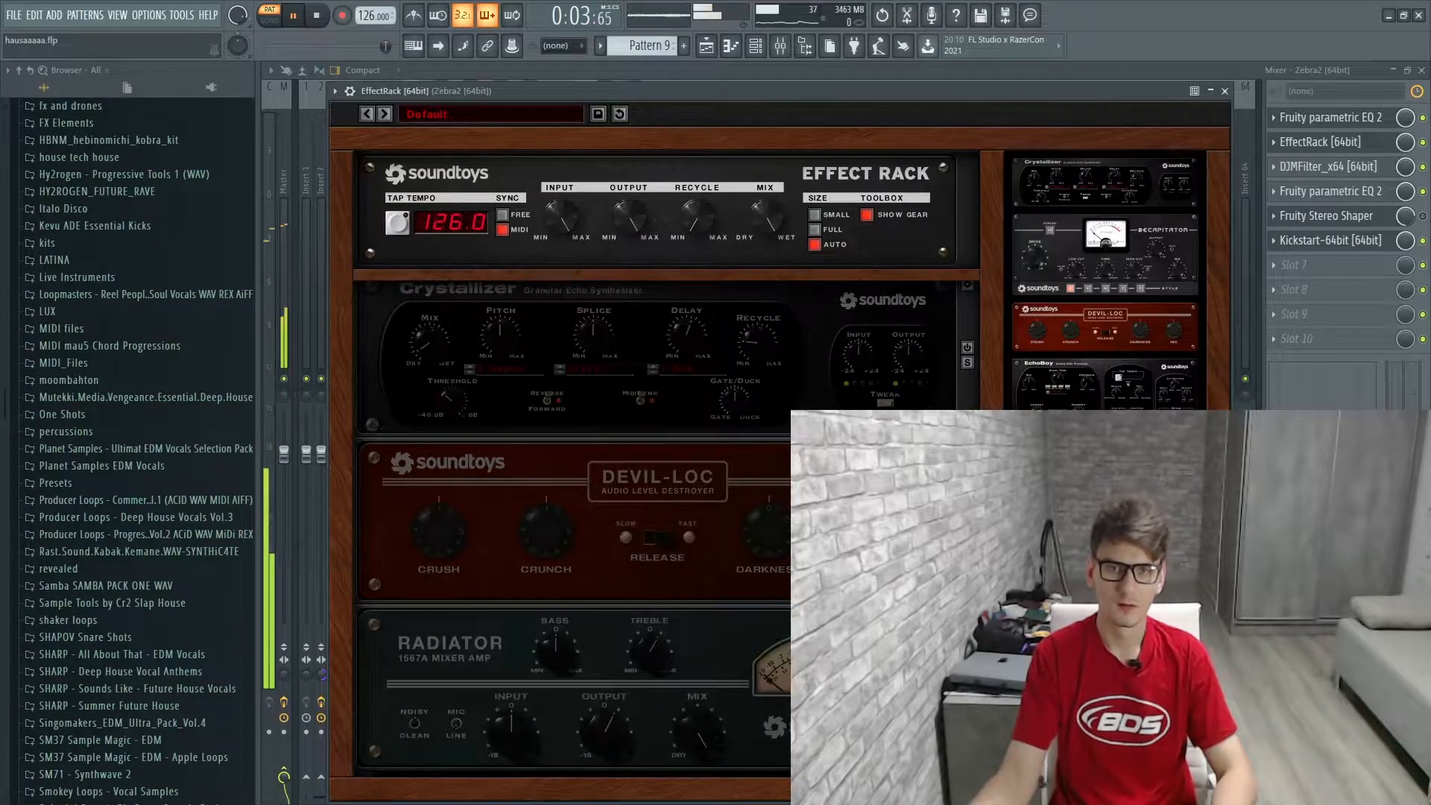
left_click(967, 680)
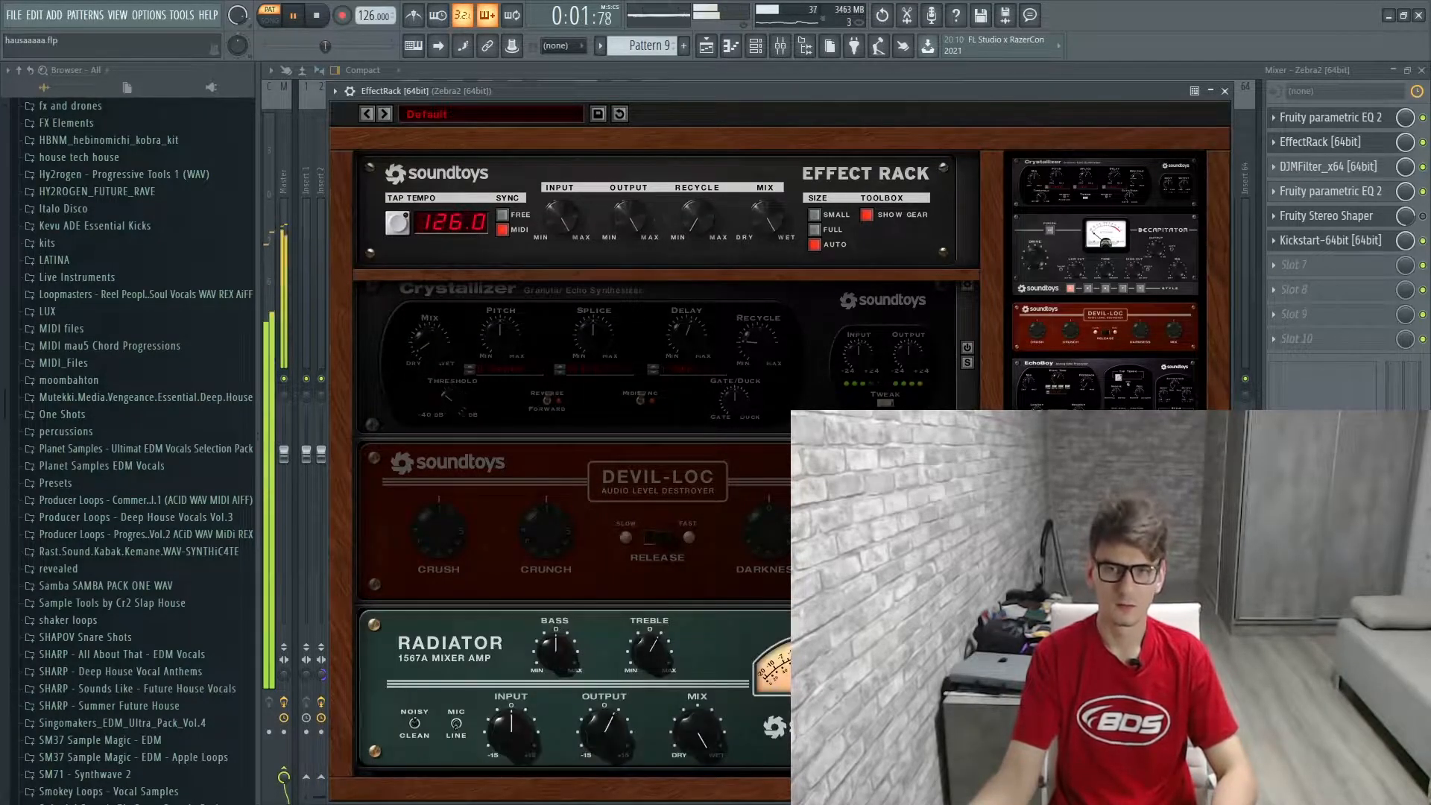
left_click(966, 513)
left_click(966, 347)
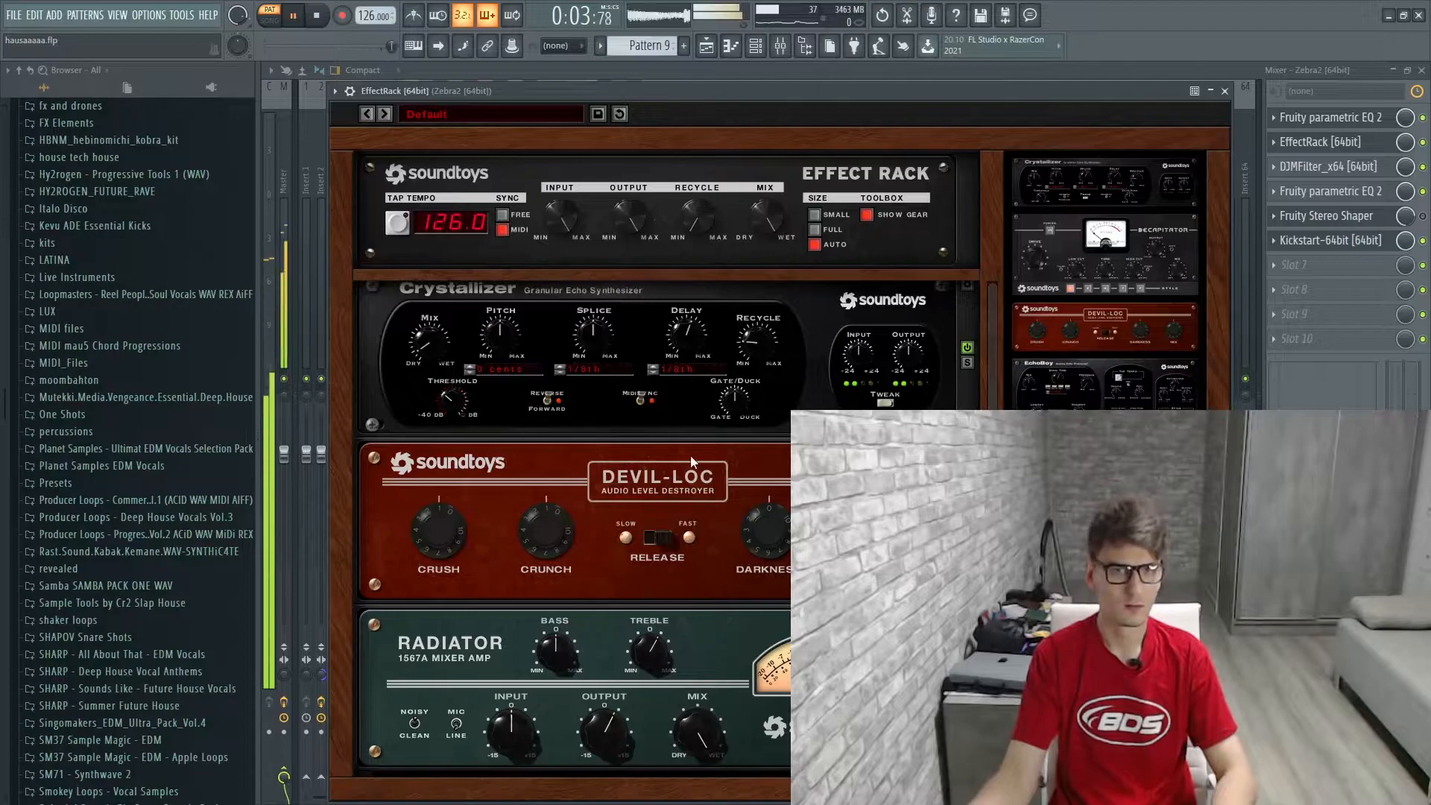
key("space")
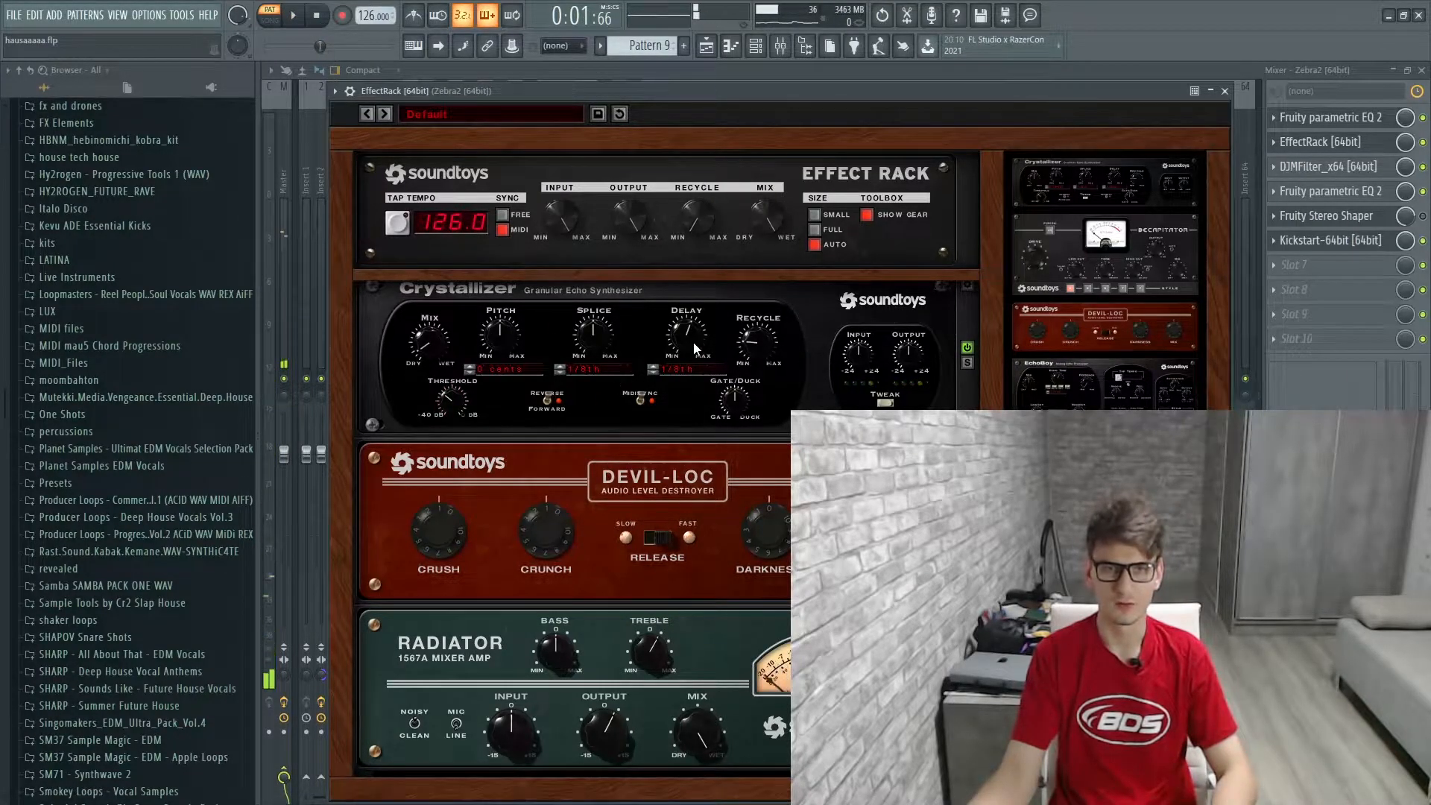
Step: View the DJMFilter, the second Fruity parametric EQ 2 and the Kickstart settings on the Zebra2 mixer insert
left_click(1225, 91)
left_click(1351, 169)
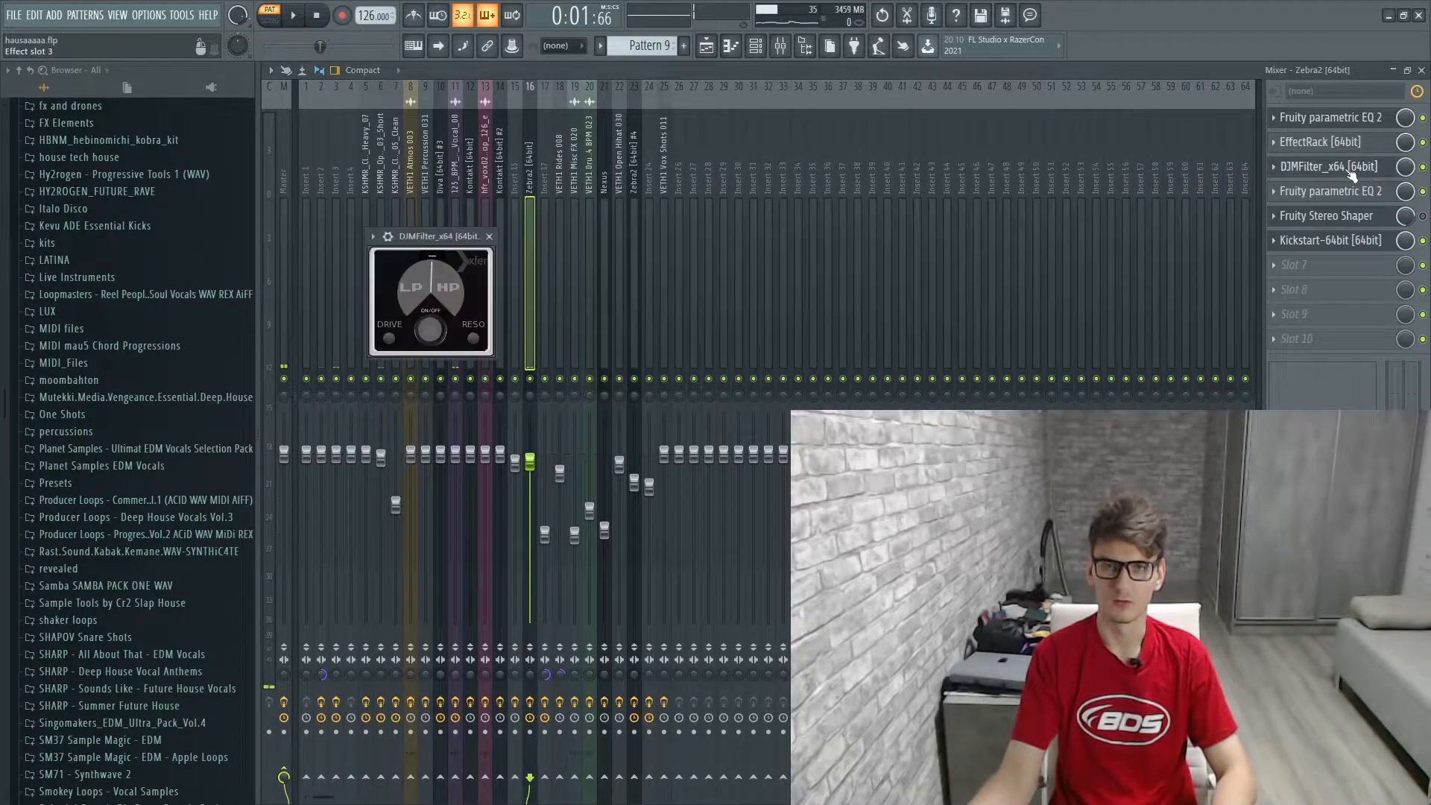
left_click(1359, 195)
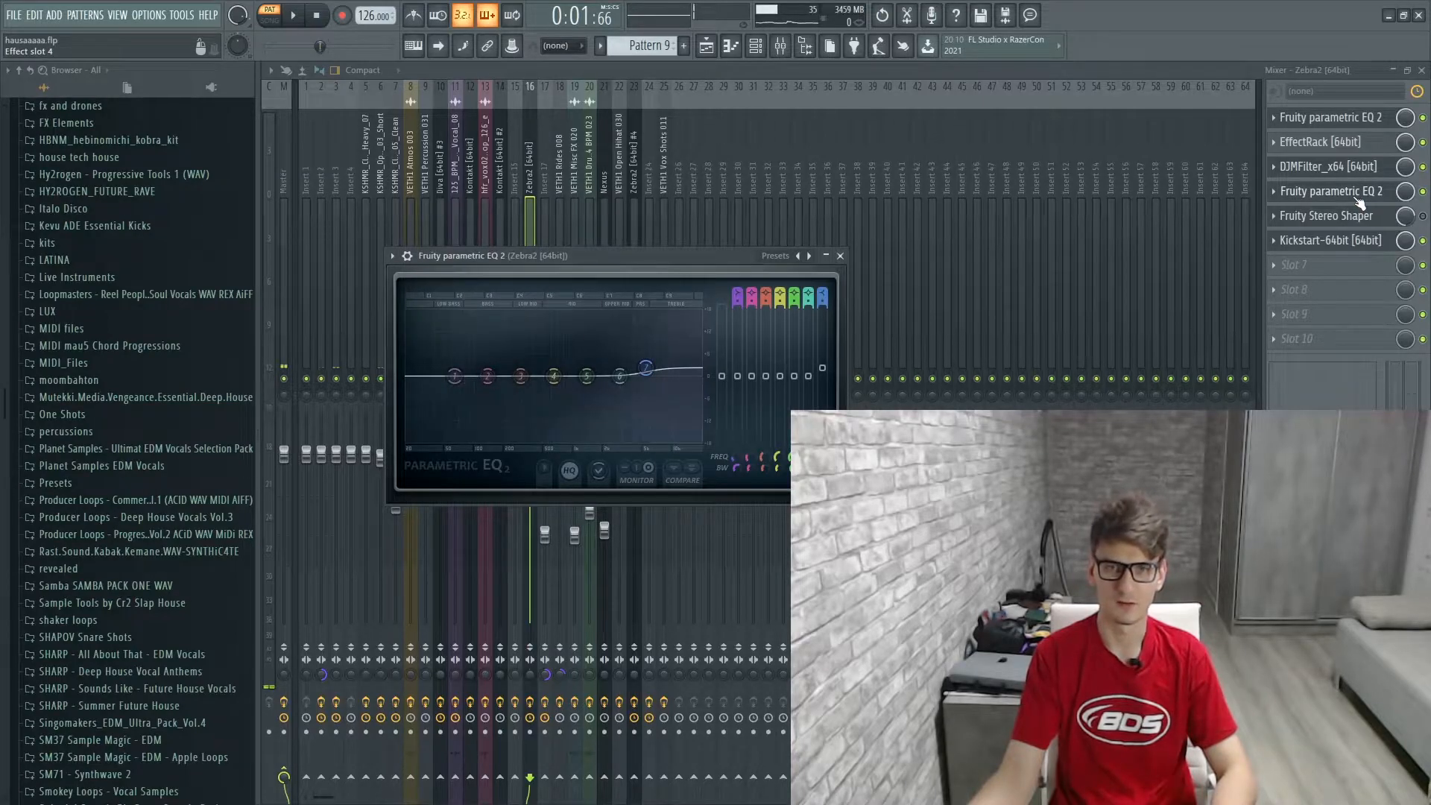
key("space")
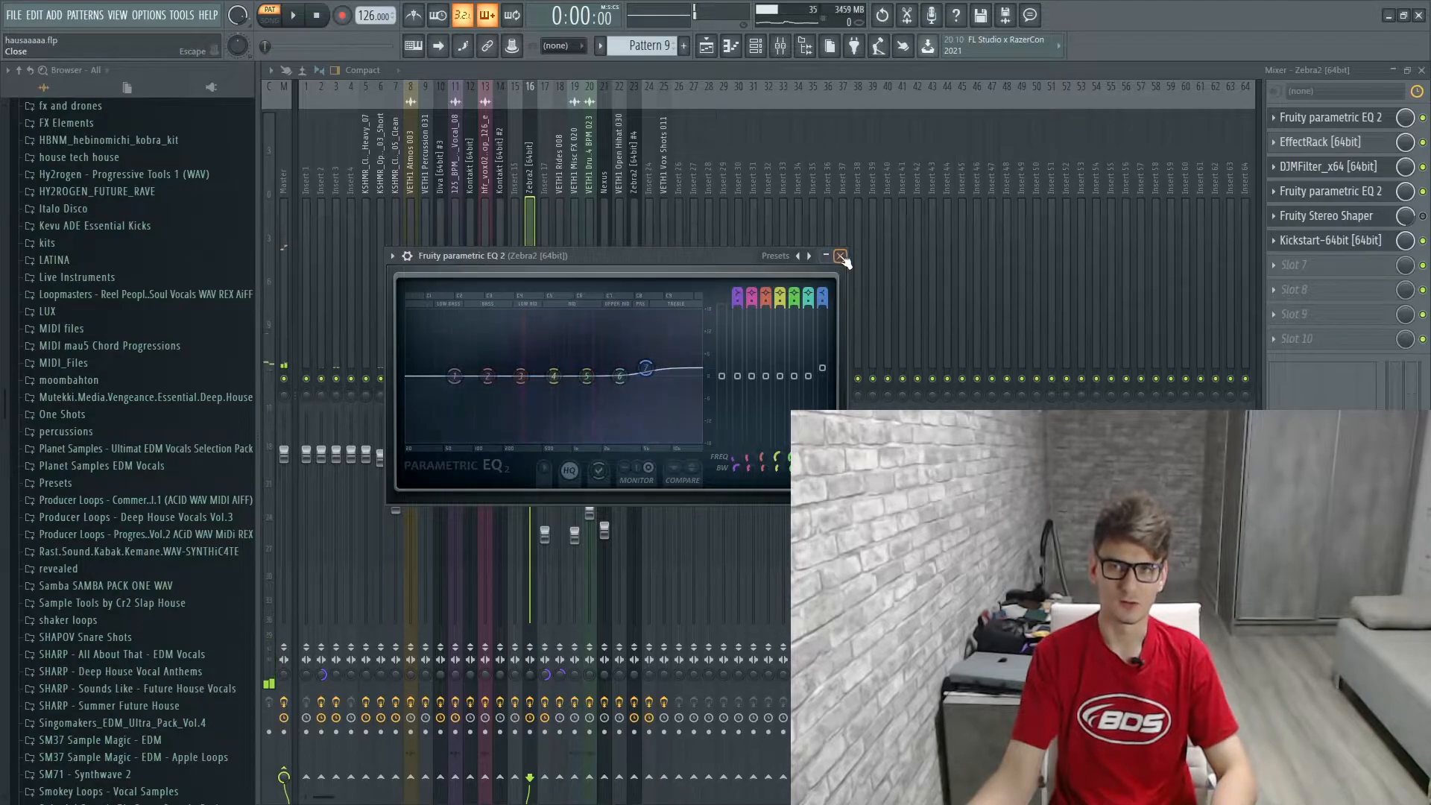
key("space")
left_click(1331, 240)
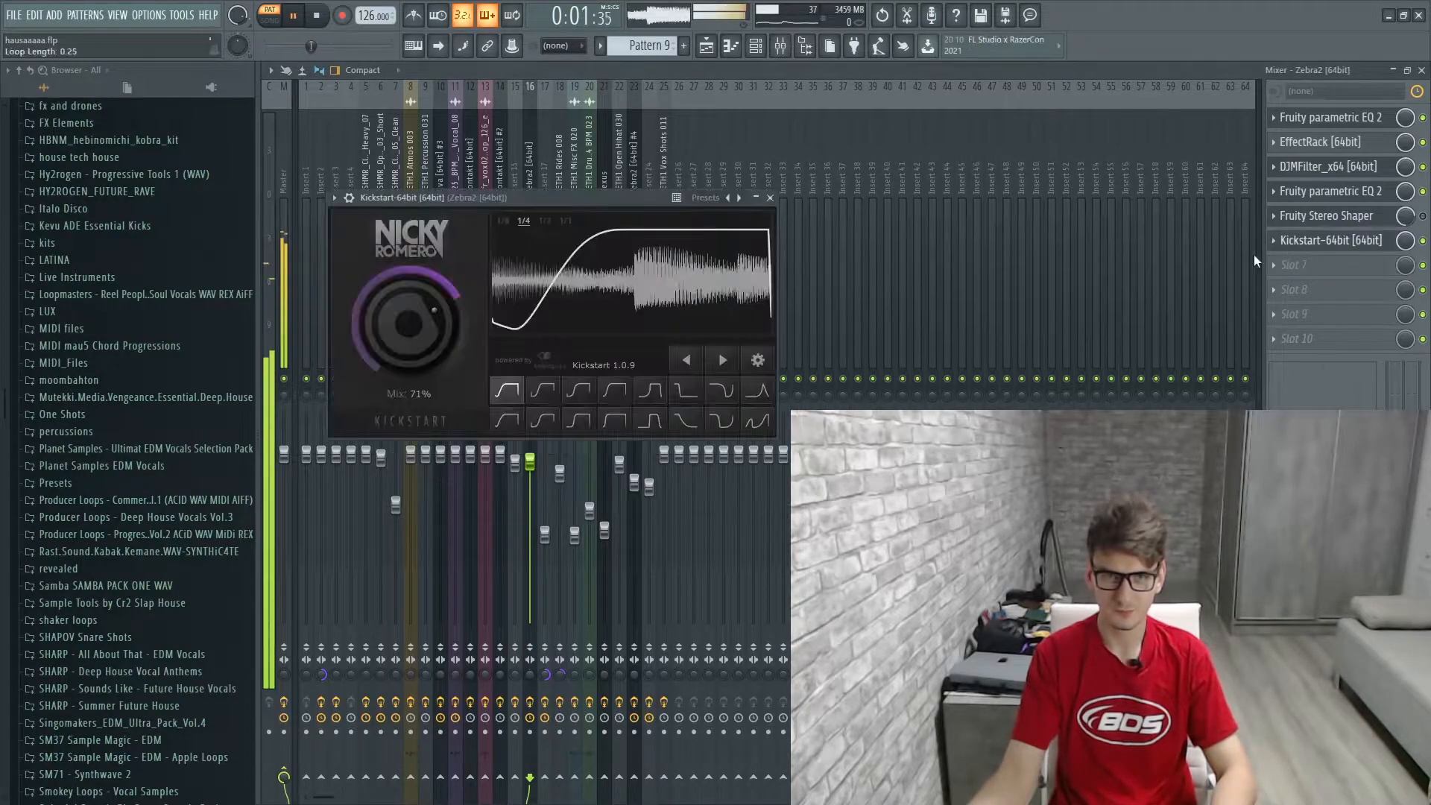
Step: Stop playback and view the Pattern 9 notes of the Zebra2 and Zebra2 #2 channels in the piano roll
key("space")
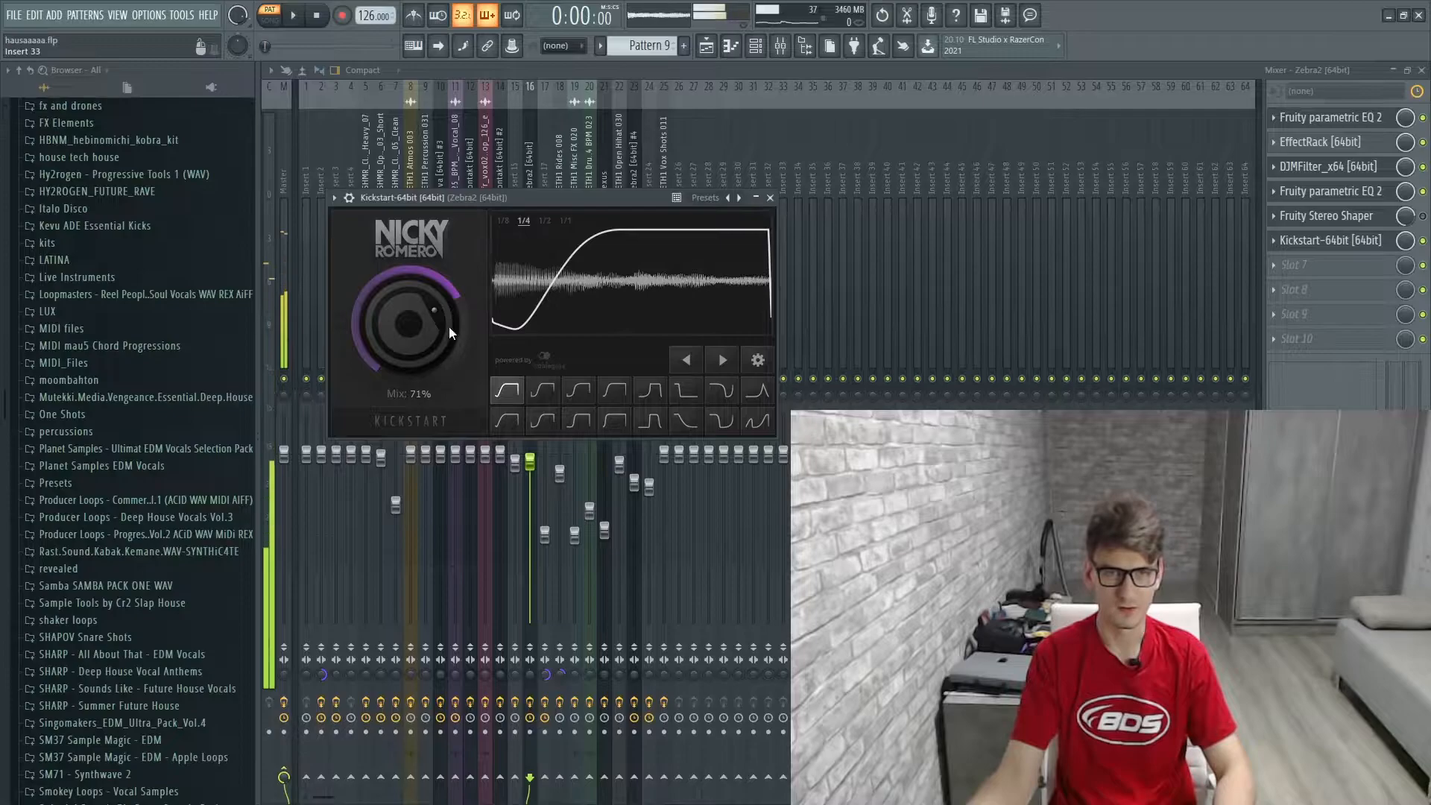
left_click(755, 47)
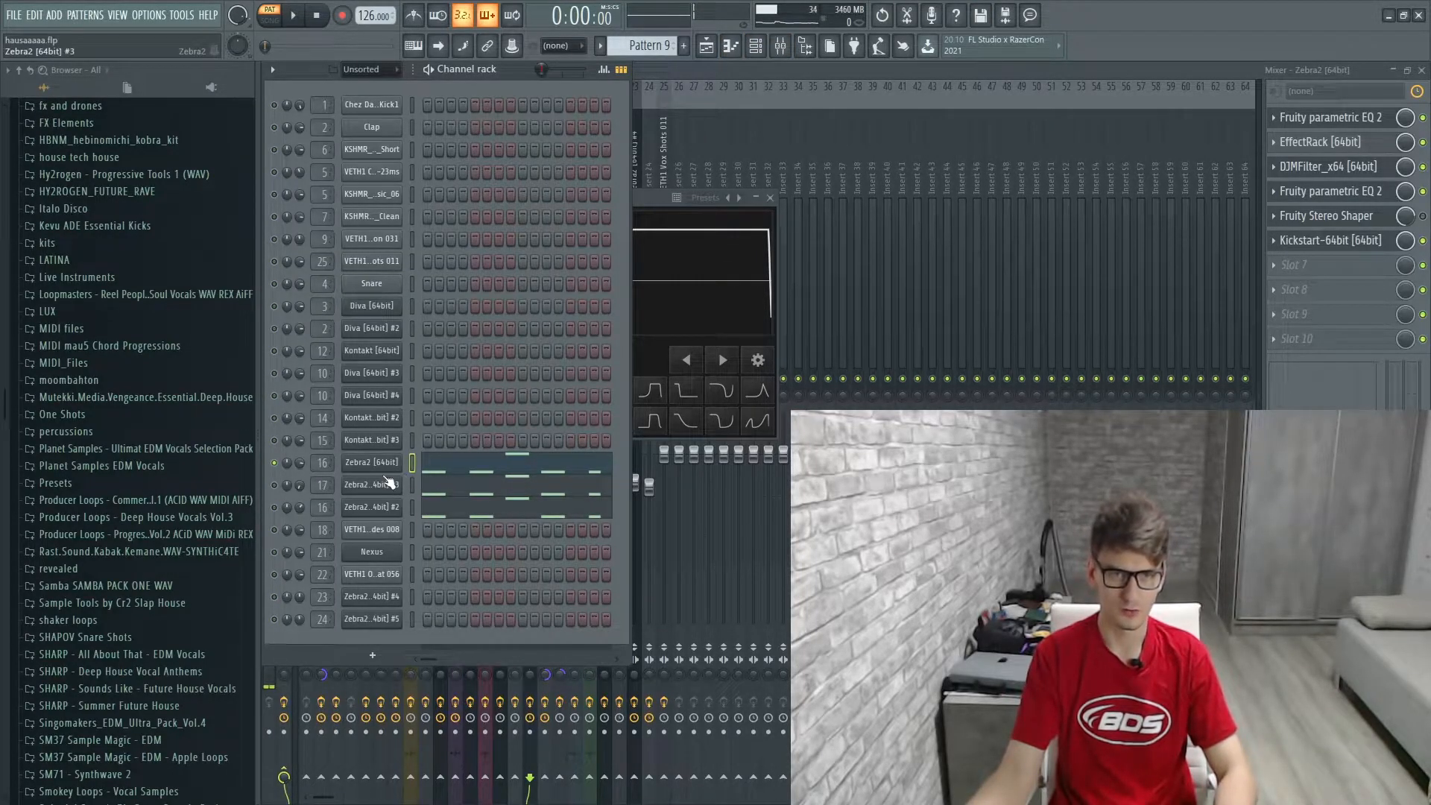
left_click(436, 473)
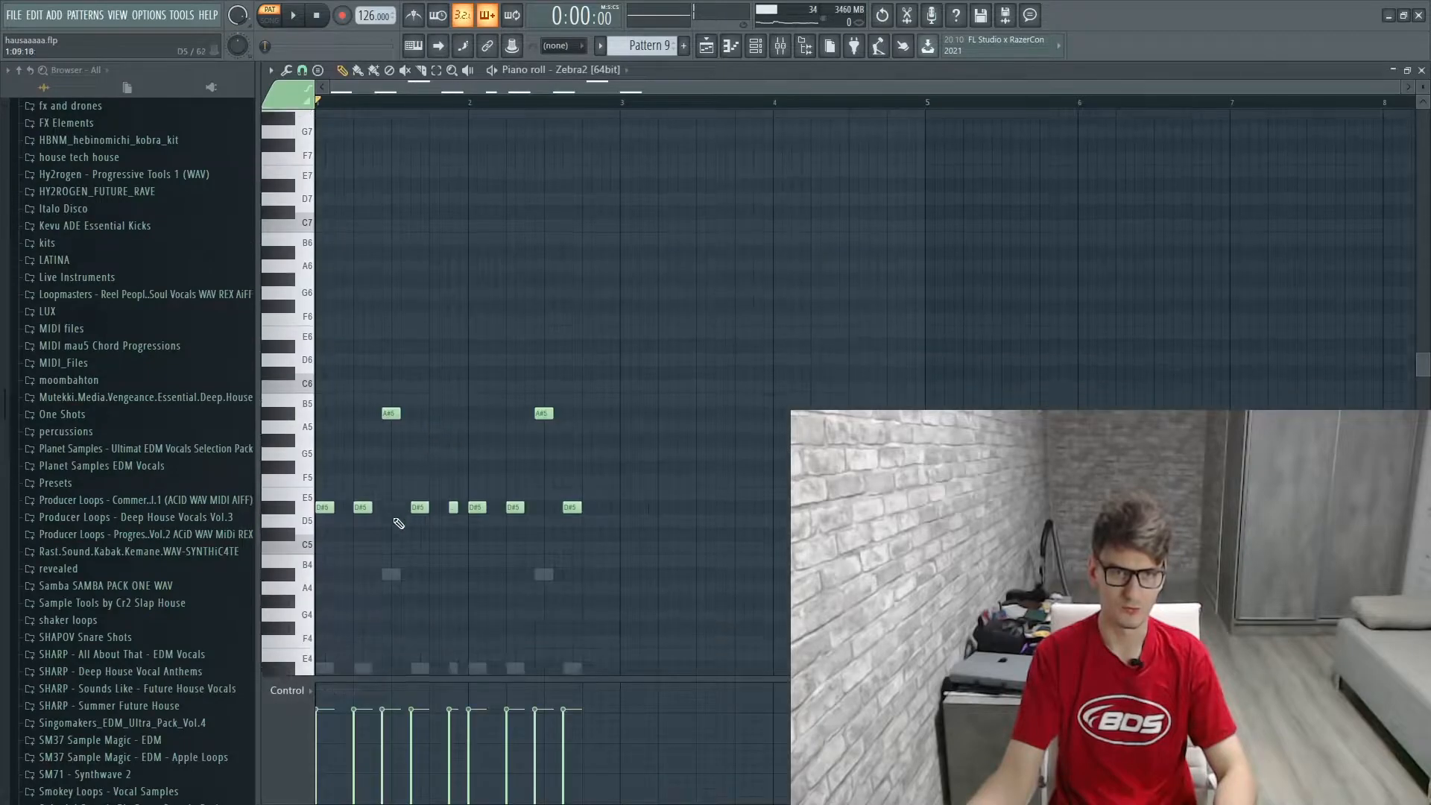
left_click(755, 51)
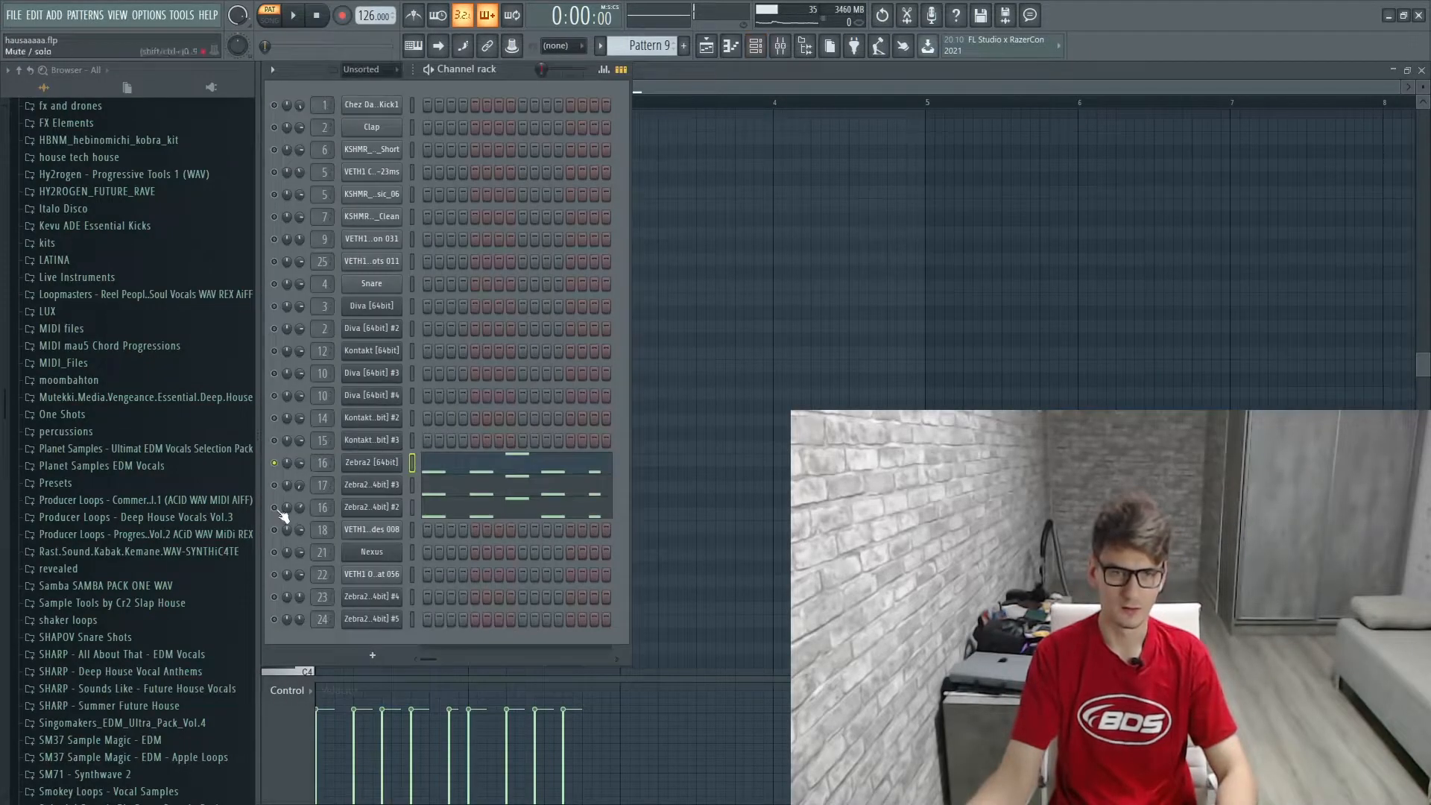
left_click(487, 516)
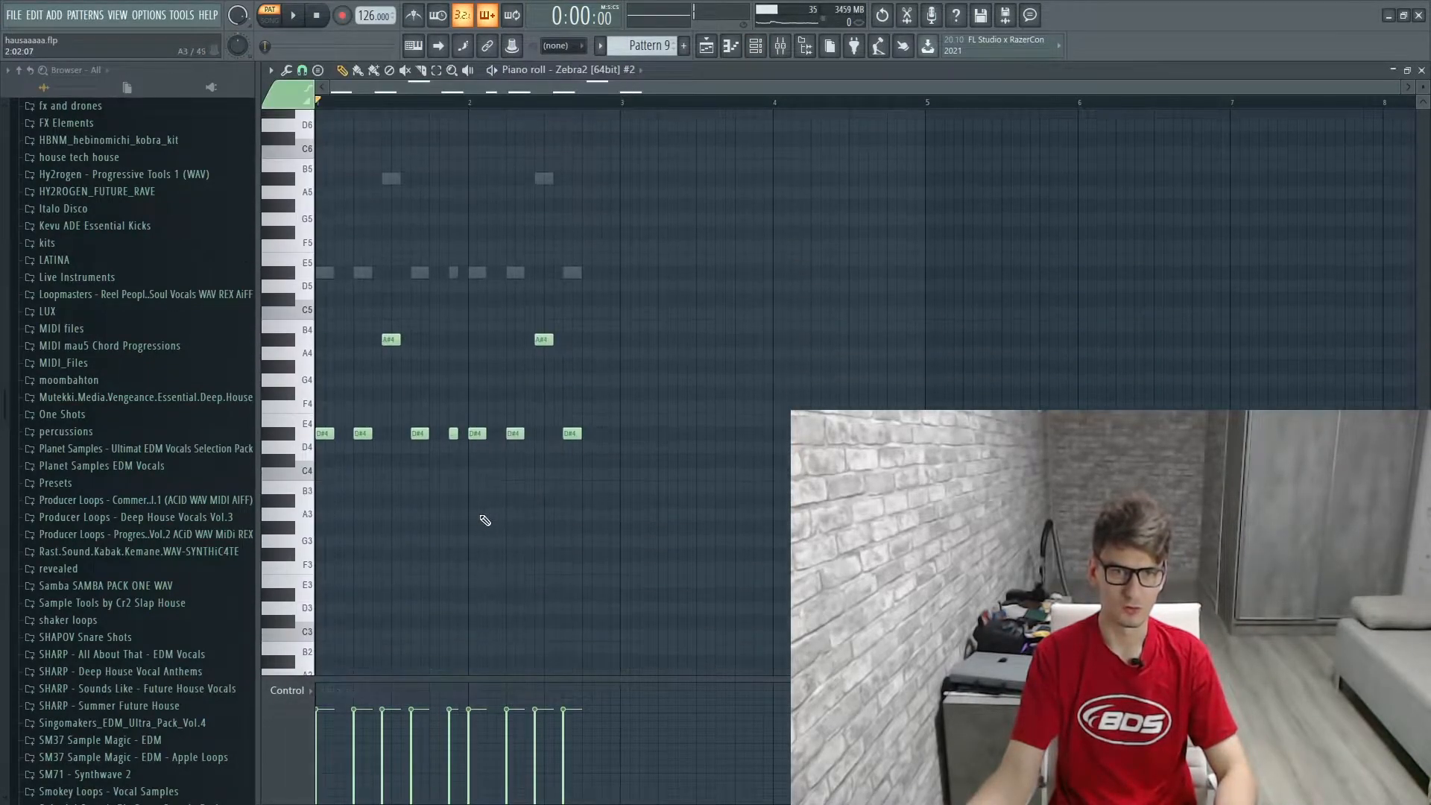
Step: Play Pattern 9 briefly, stop it, and view the Zebra2 #2 synth patch with its delay and EQ effects
left_click(296, 16)
key("F6")
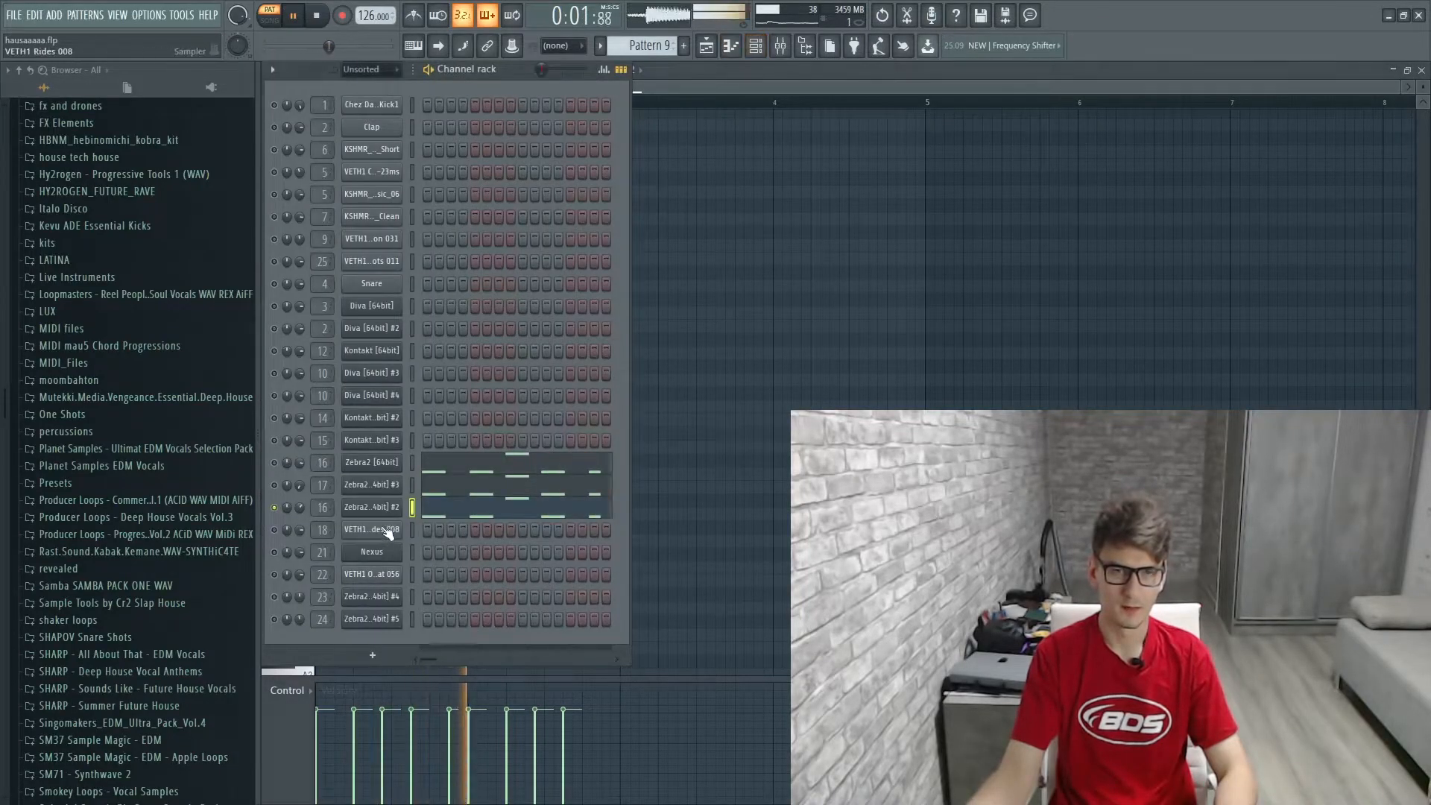
key("space")
left_click(370, 511)
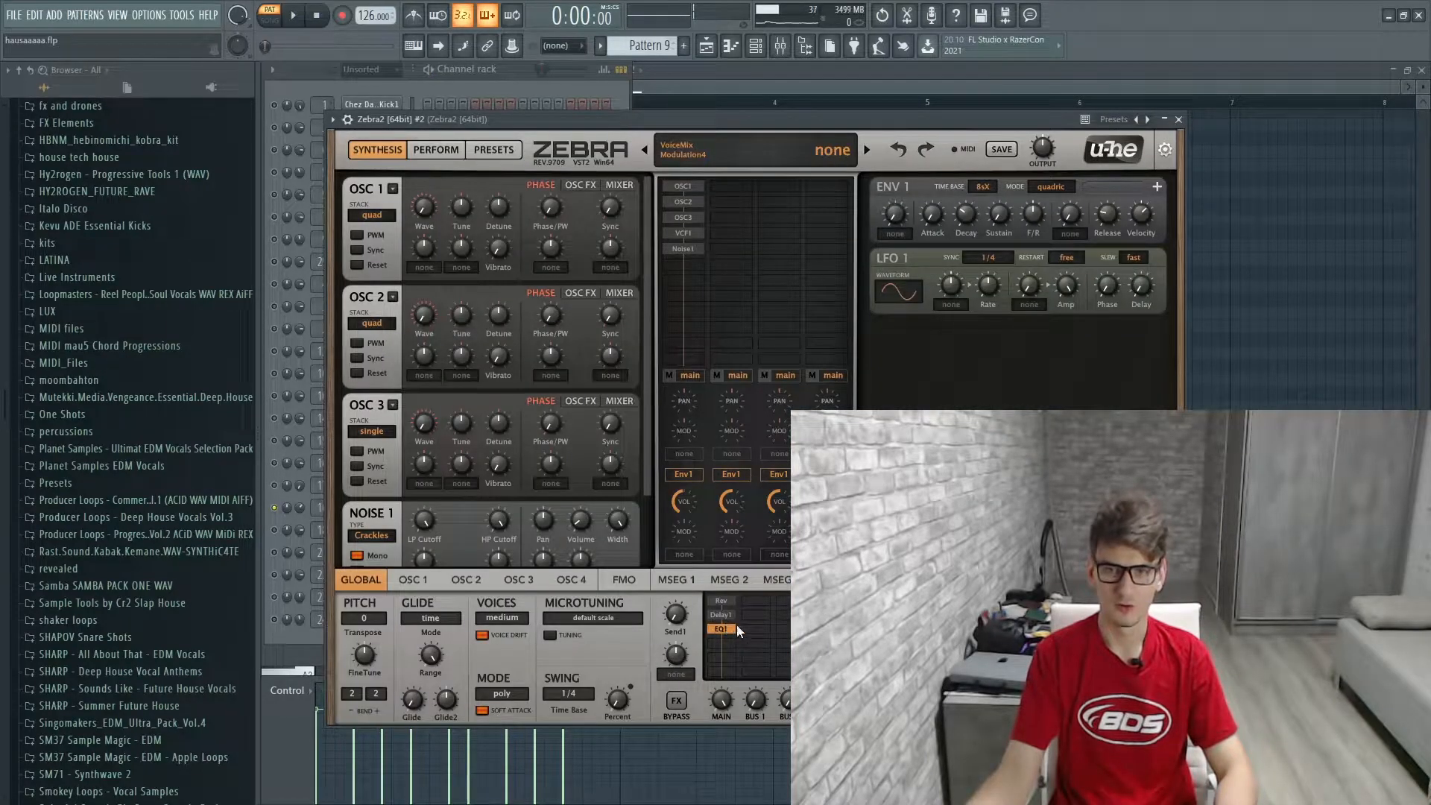
left_click(726, 626)
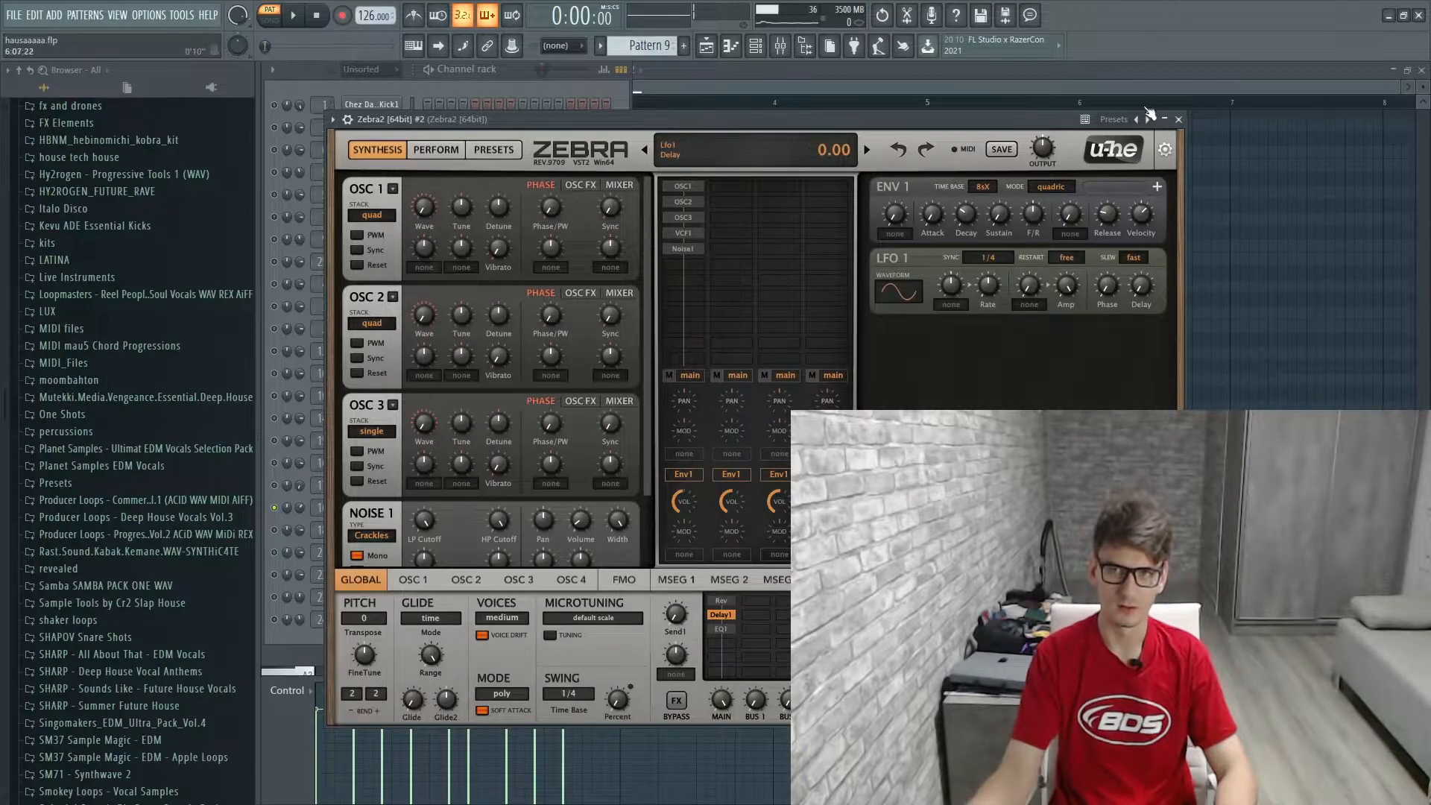
left_click(1178, 120)
Step: Audition the Zebra2 #2 notes, reactivate all channels in the Channel rack, and play Pattern 9 with every layer
left_click(460, 518)
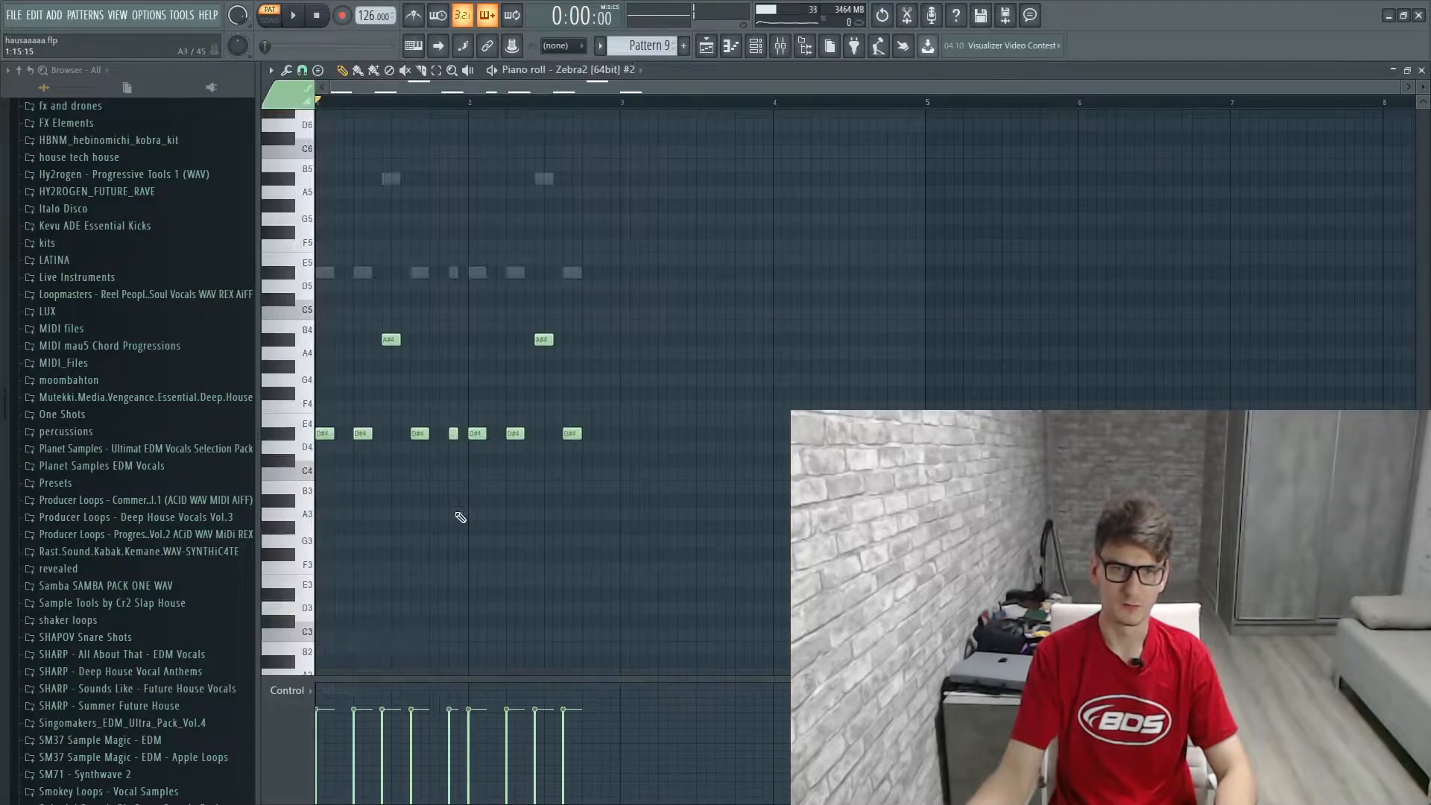
key("space")
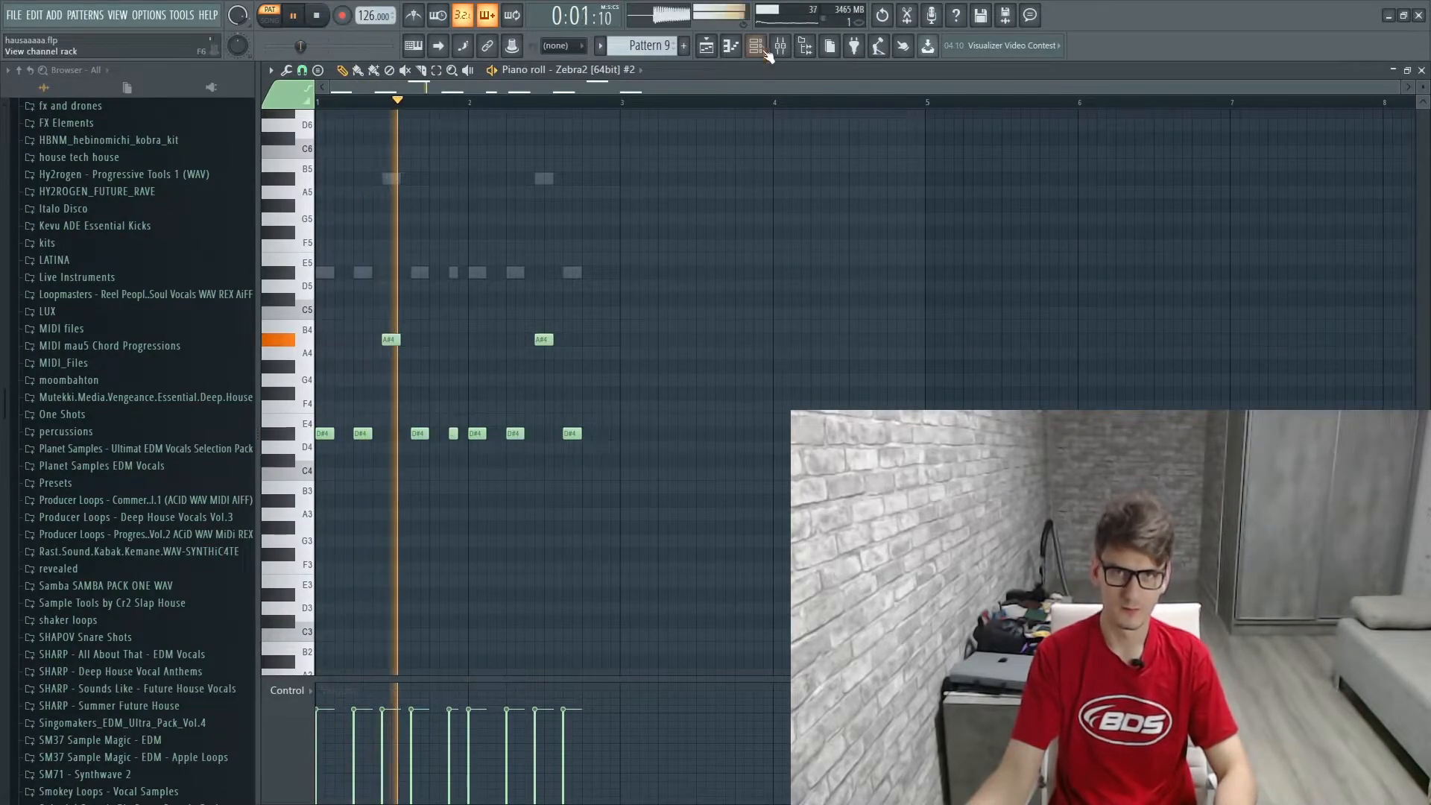
key("F6")
key("space")
right_click(276, 465)
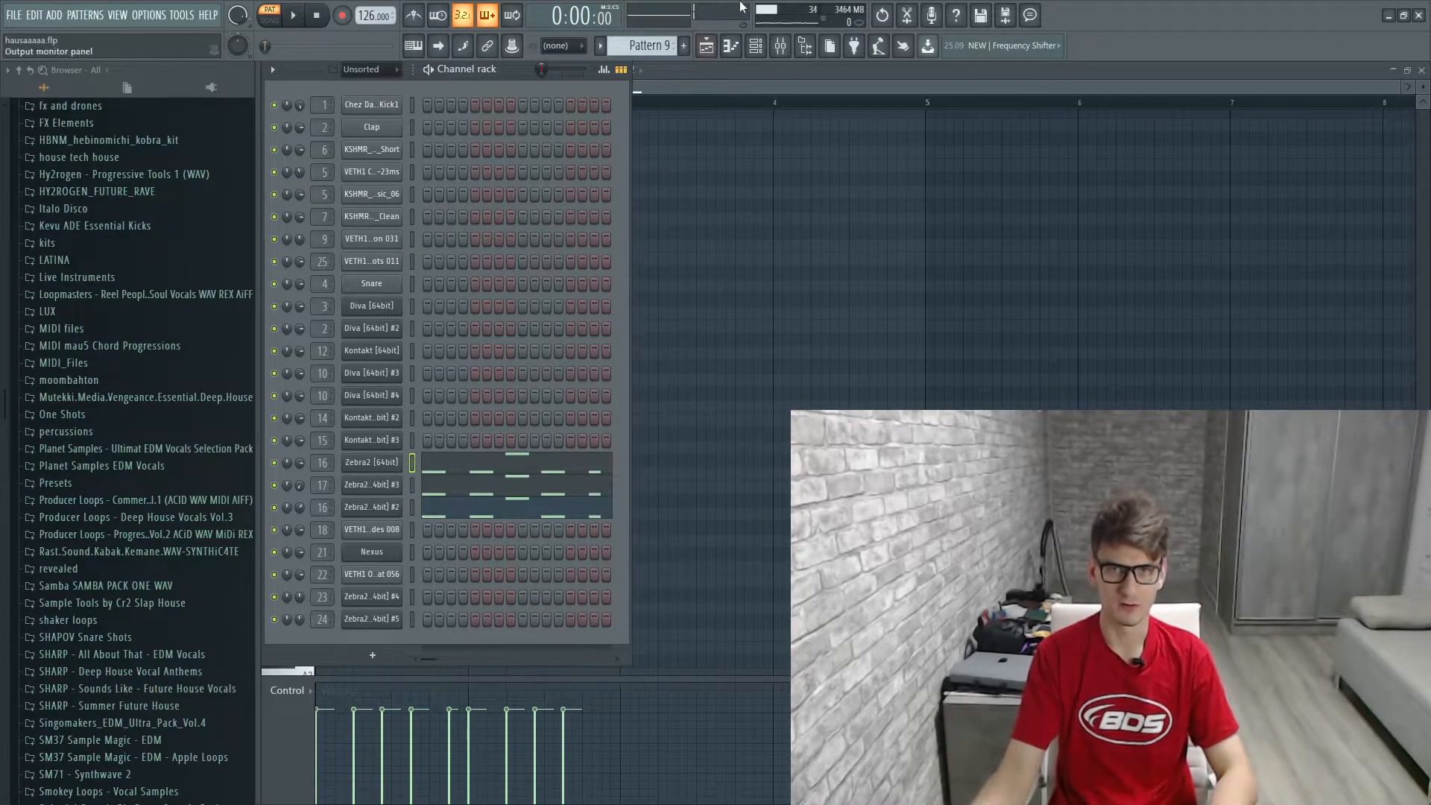
key("space")
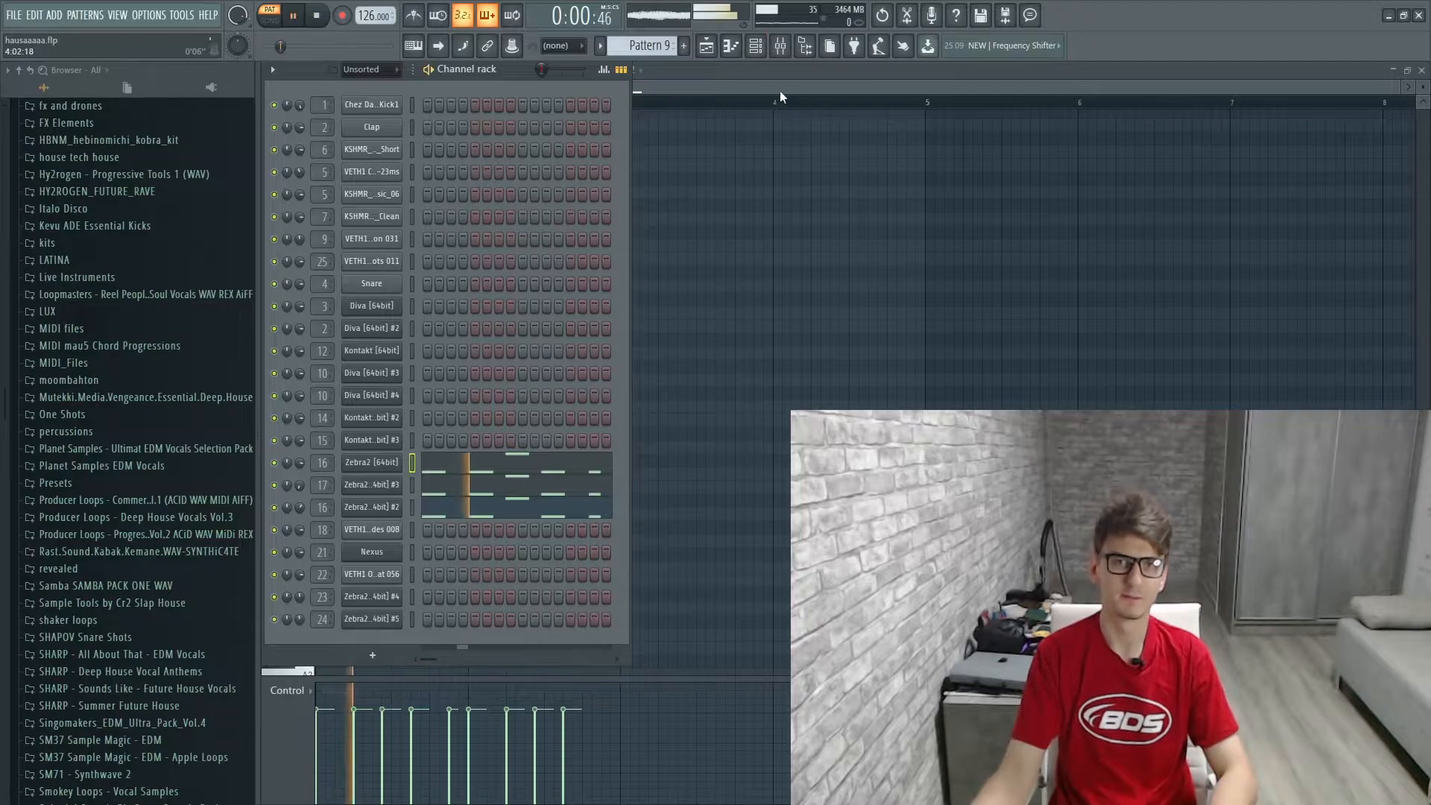
Step: Play the arrangement from around bar 65 in the playlist with Tracks 10 and 13 muted
key("F5")
left_click_drag(1230, 85, 1258, 87)
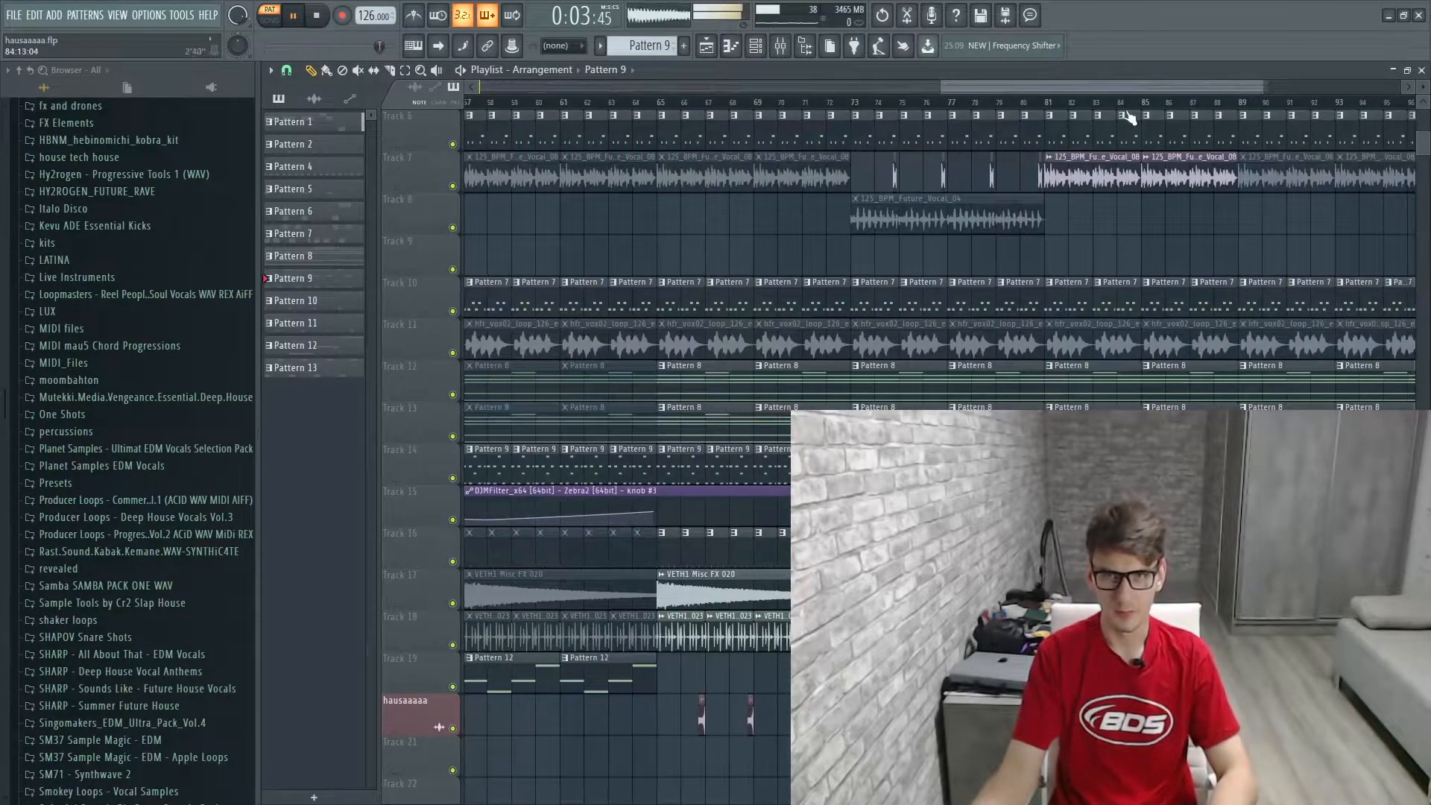
left_click(453, 311)
left_click(676, 102)
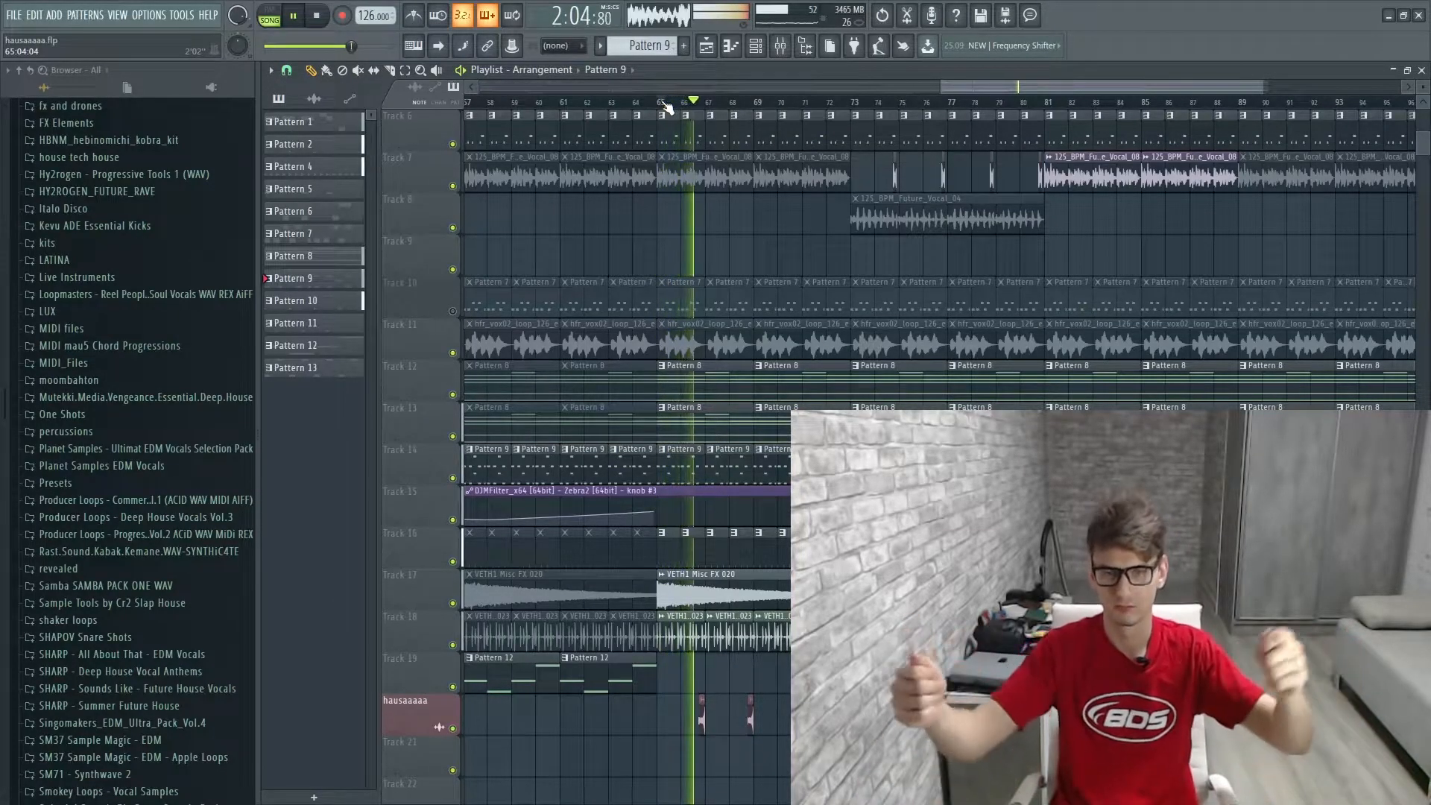
left_click(453, 436)
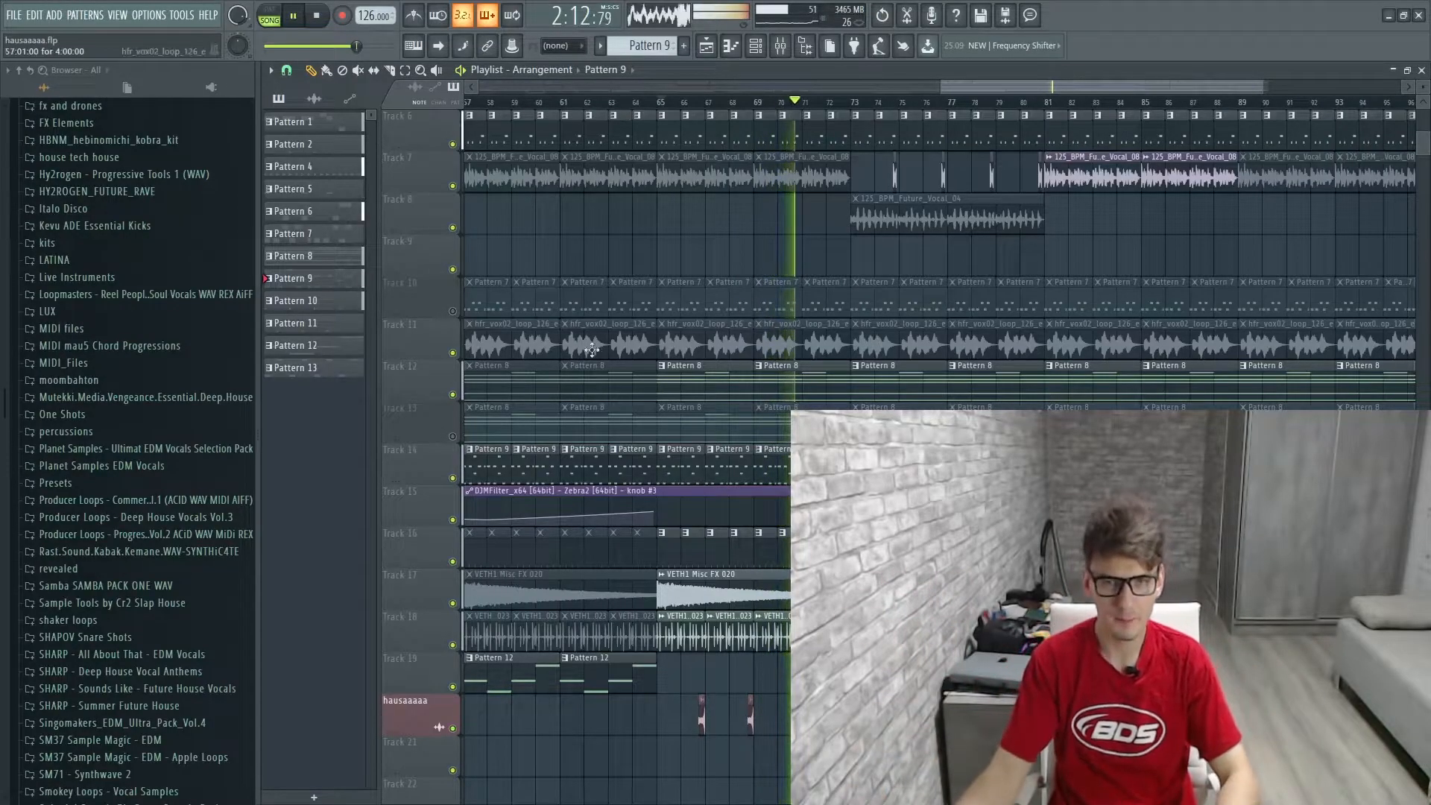
Step: Stop playback and view the sample settings of the VETH1 Misc FX 020 clip
scroll(677, 288, "down", 5)
key("space")
left_click_drag(1261, 86, 1082, 100)
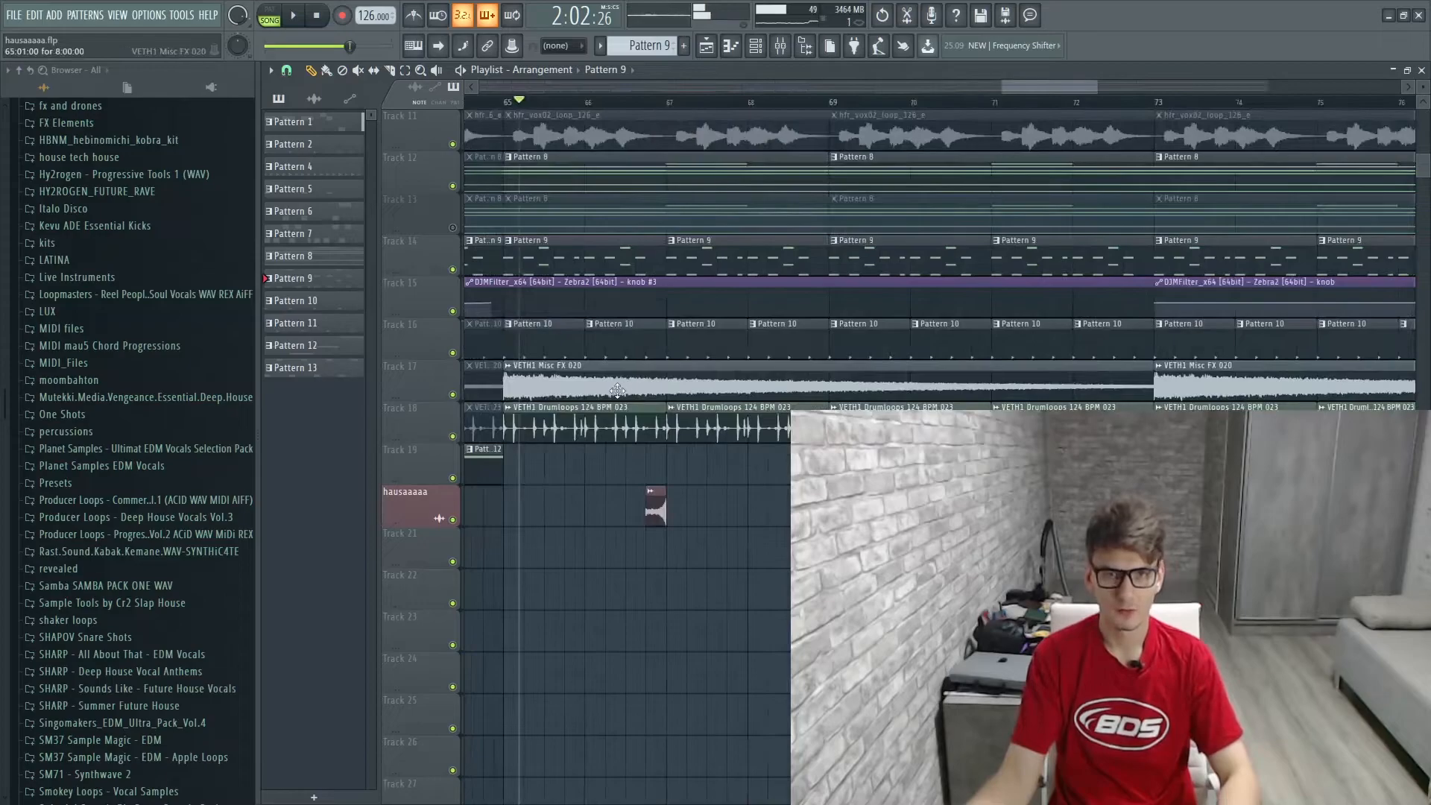
double_click(619, 395)
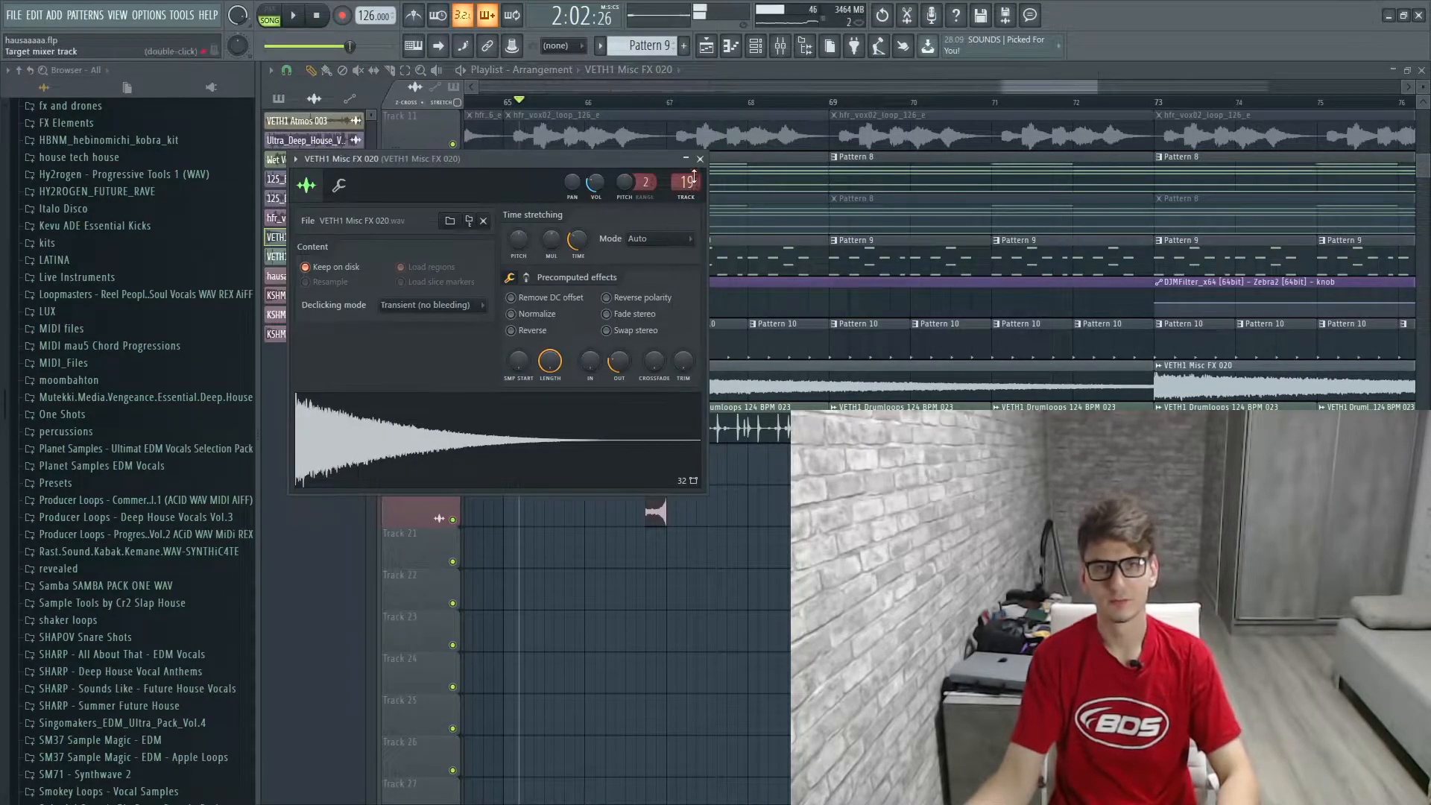
left_click(699, 159)
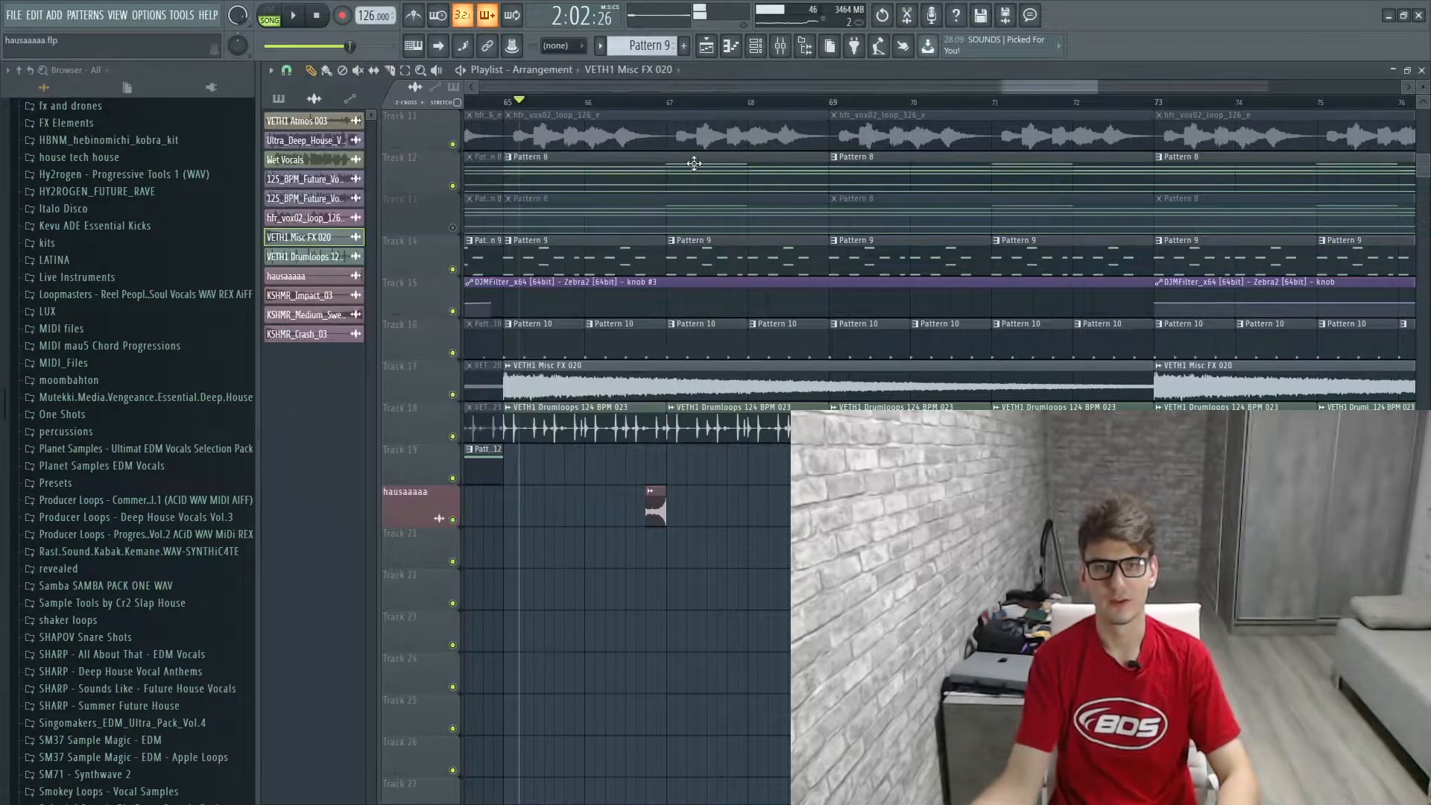
Step: Open the VETH1 Drumloops 124 BPM 023 clip, audition its sample, and close its settings
double_click(550, 428)
left_click(316, 20)
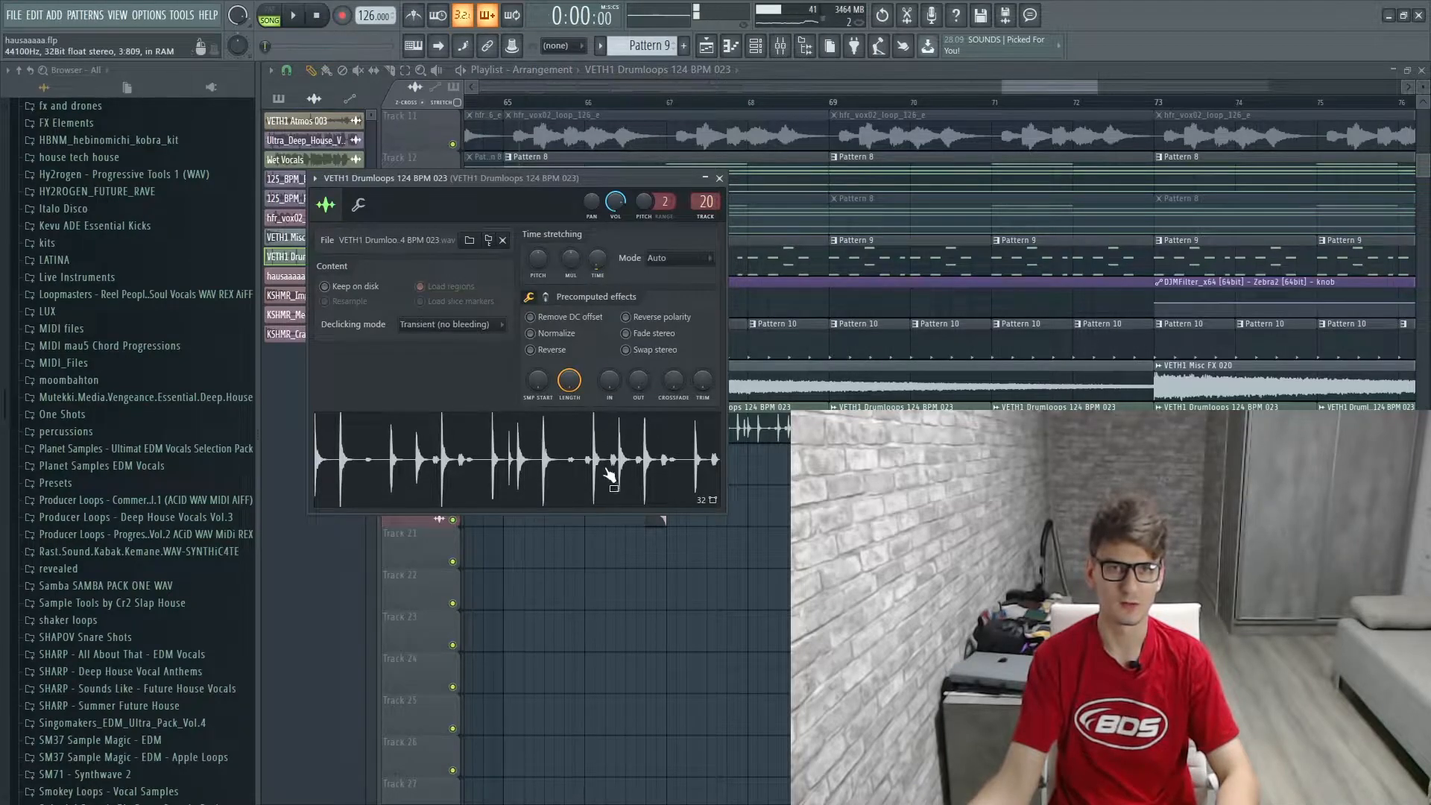
left_click(518, 482)
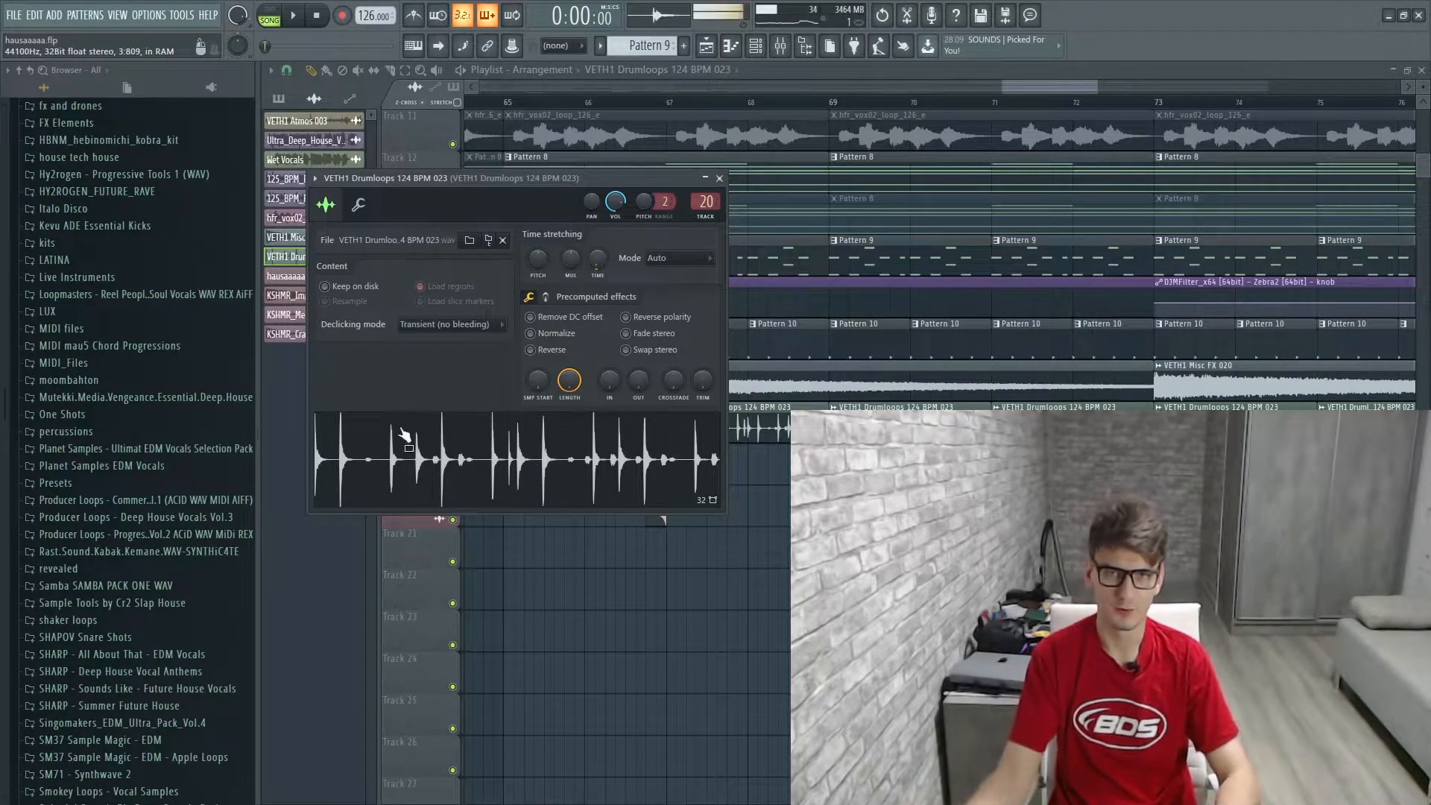
left_click(720, 178)
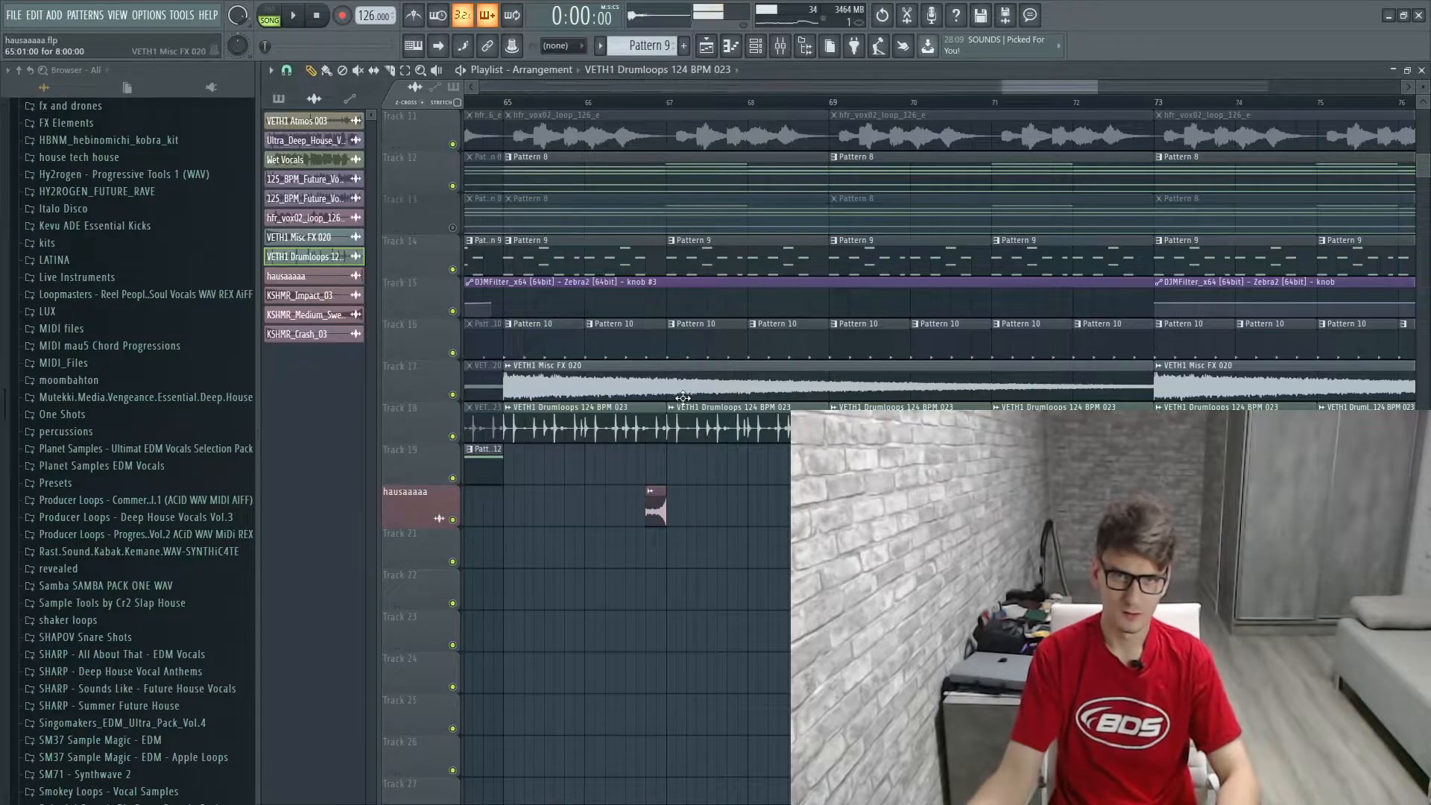
Step: Solo the hausaaaaa playlist track and audition its clip just before bar 67
left_click_drag(1093, 91, 1035, 89)
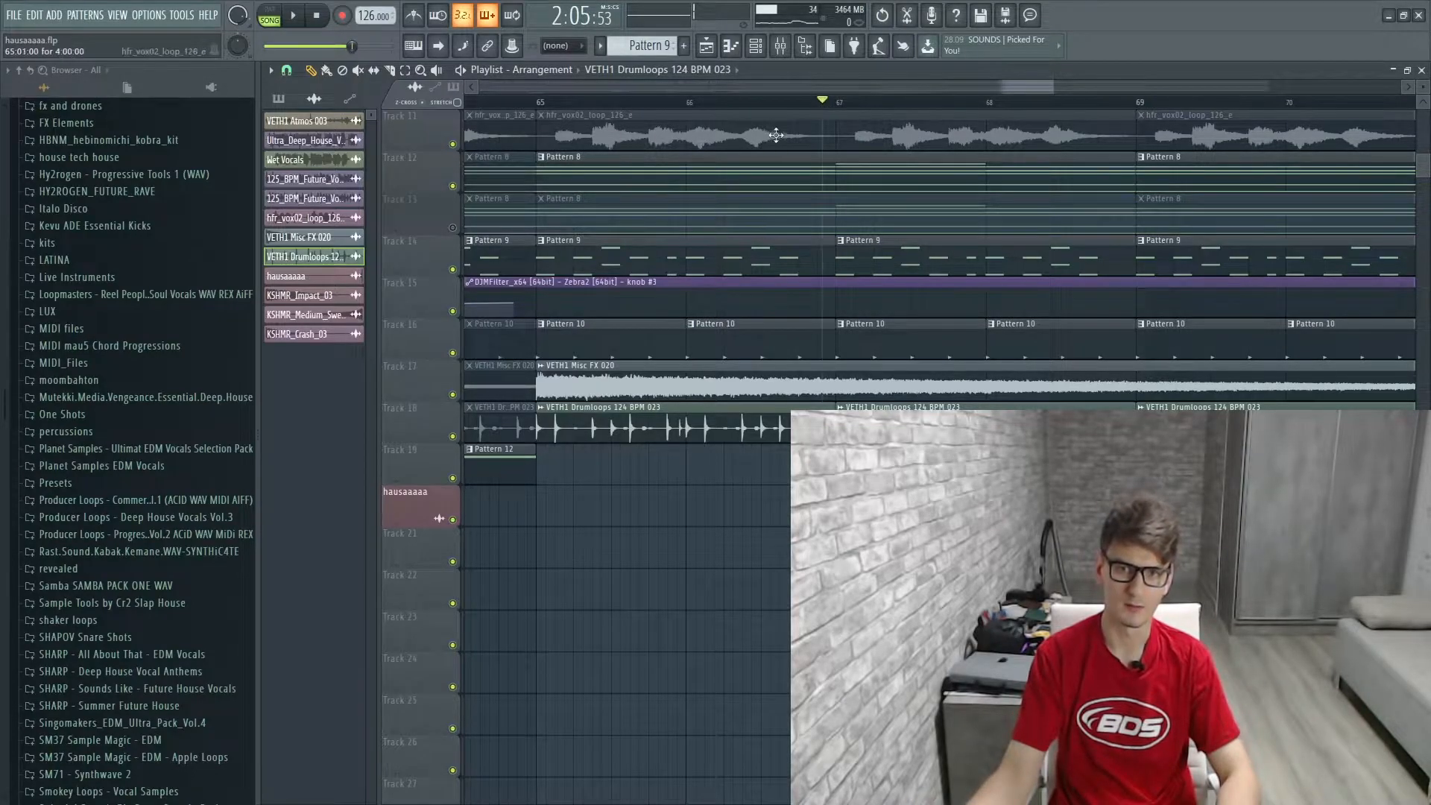
left_click(785, 93)
left_click(799, 112)
left_click(799, 107)
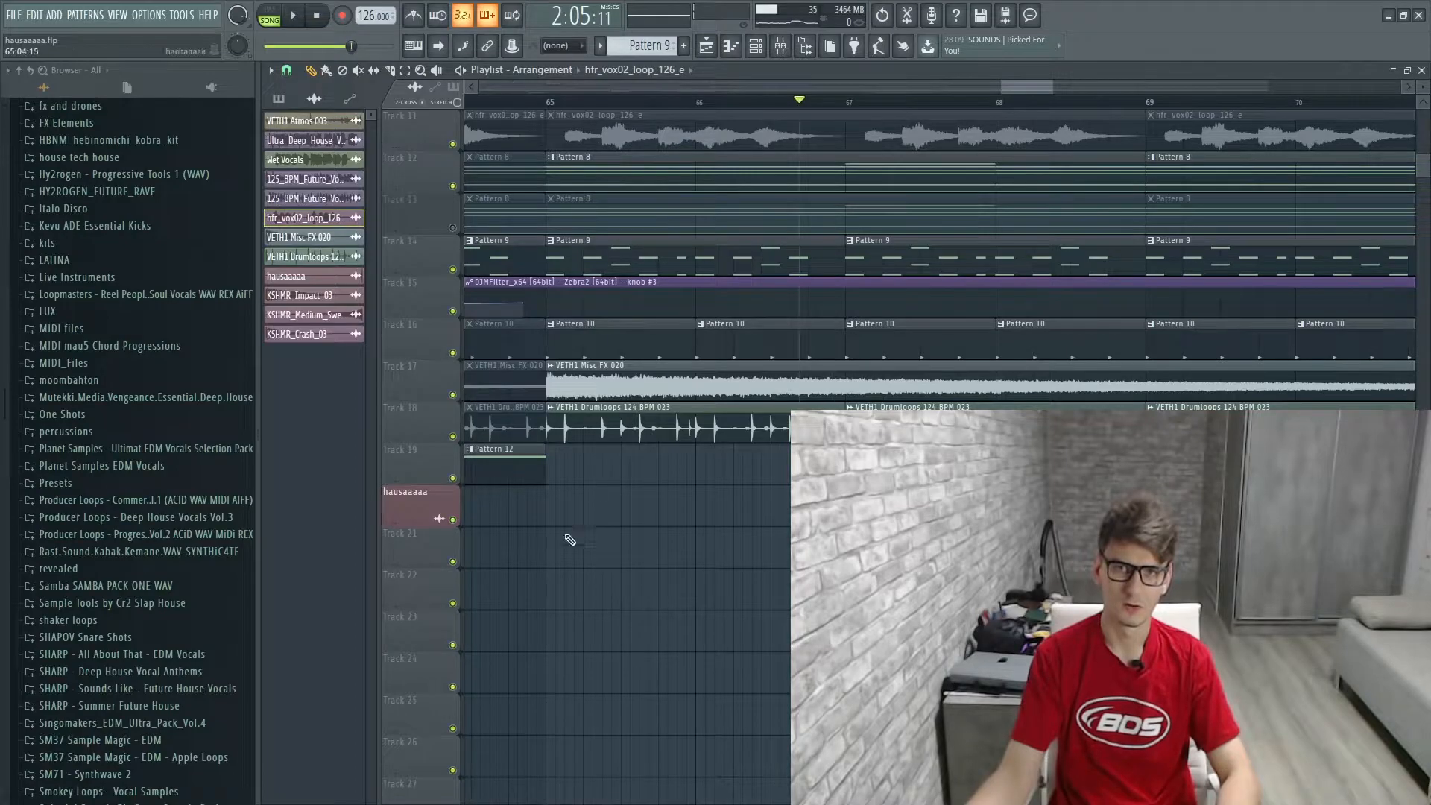
right_click(455, 520)
key("space")
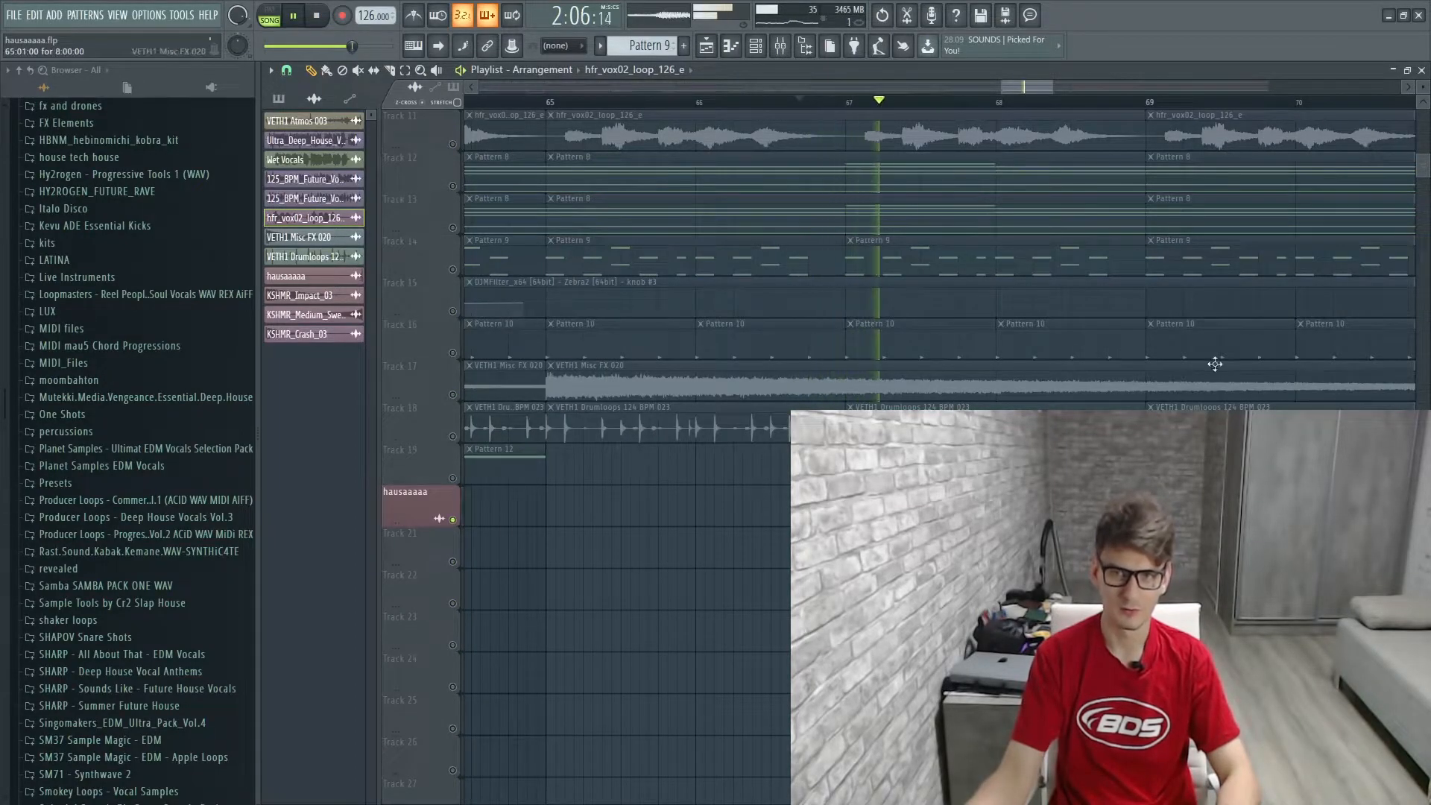
left_click(785, 105)
key("space")
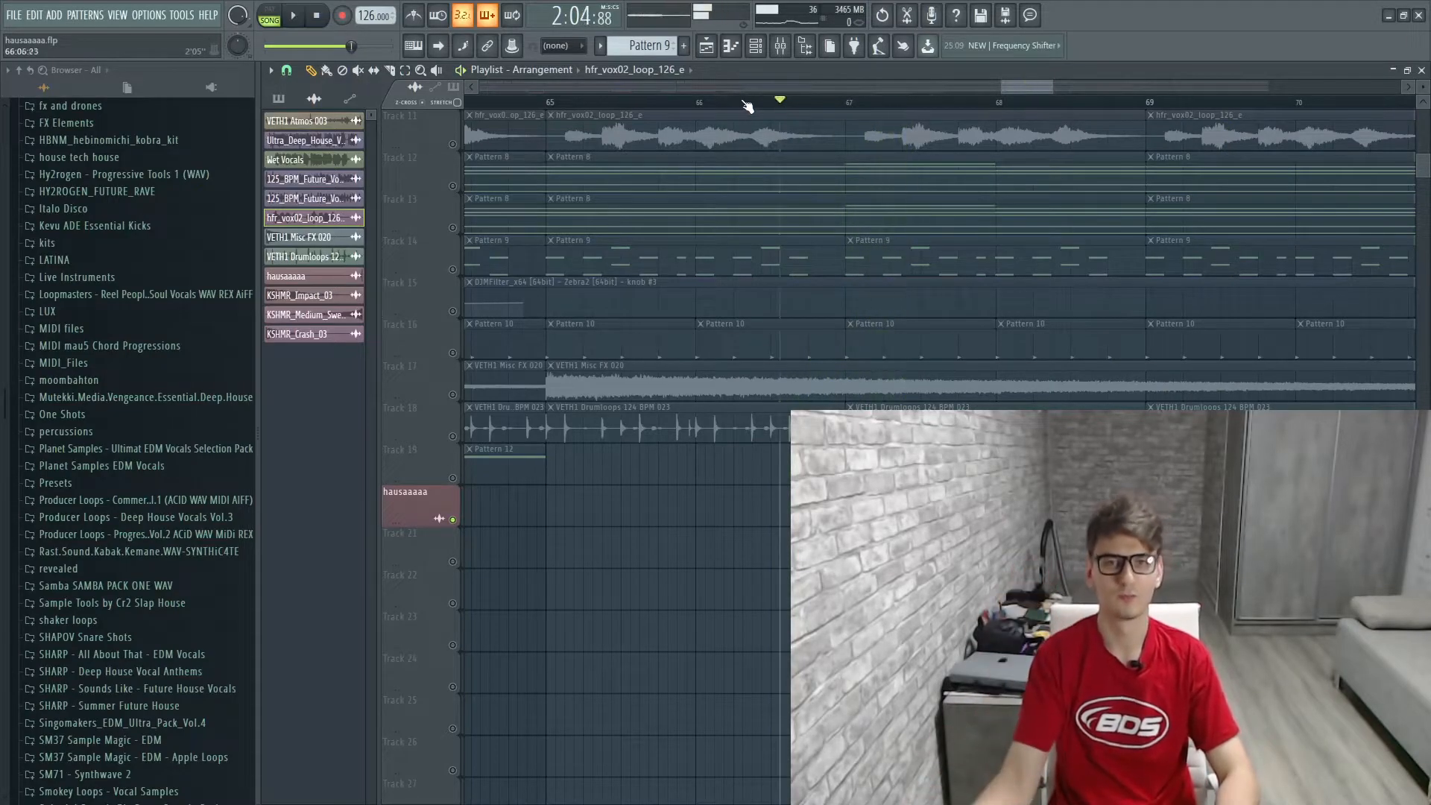
Step: Unmute Track 14 alongside the soloed hausaaaaa track and play Pattern 9 together with the effect
left_click(453, 270)
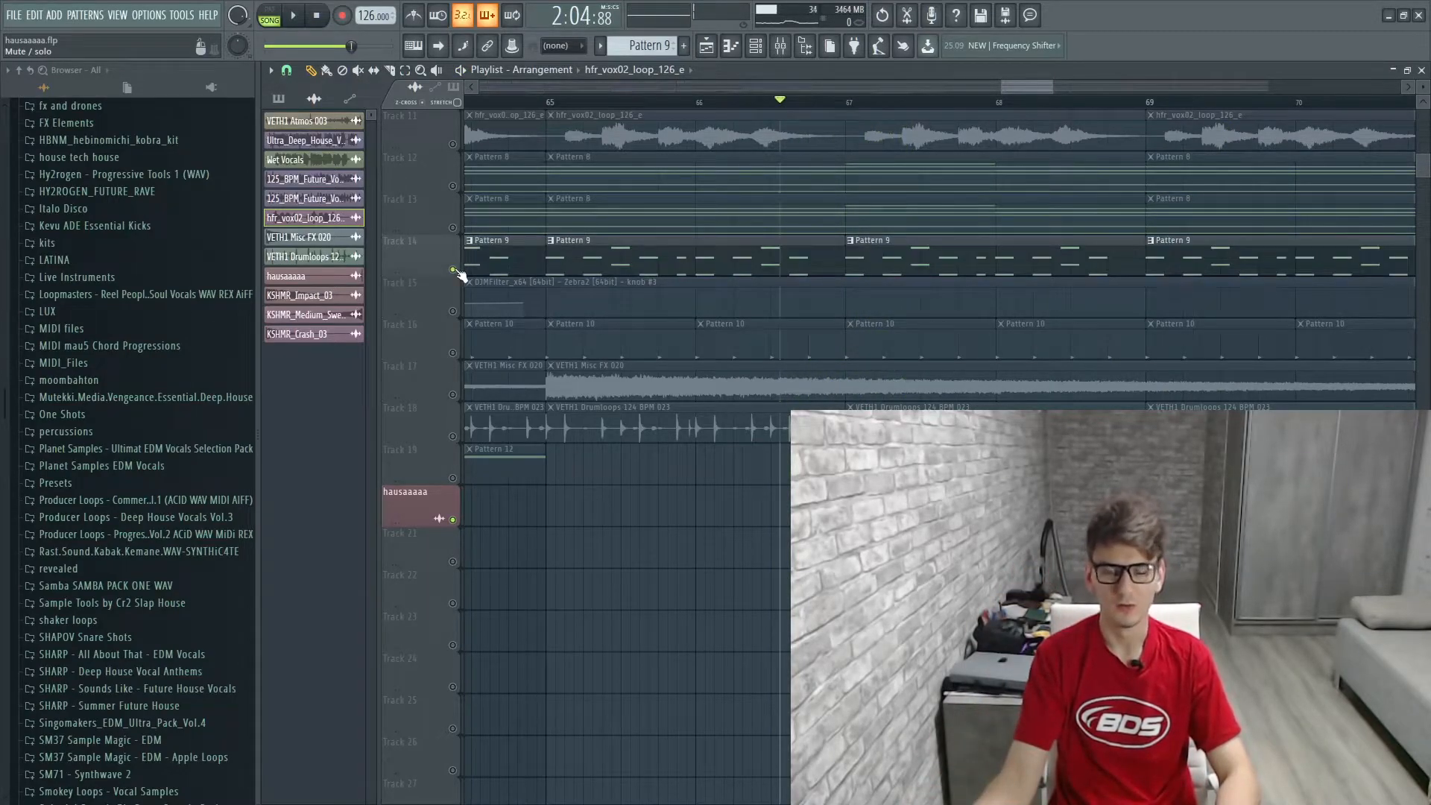
right_click(453, 270)
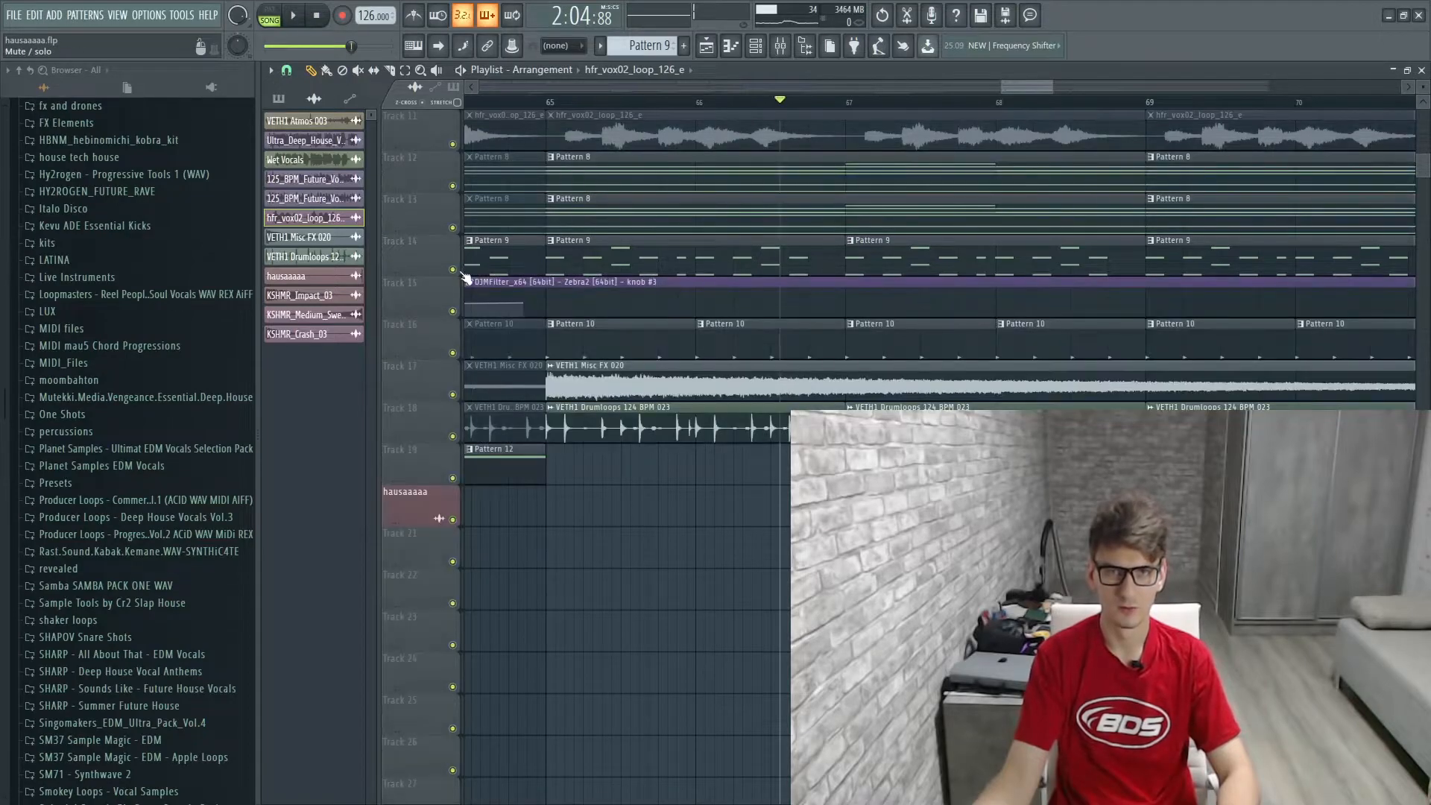
right_click(453, 271)
key("space")
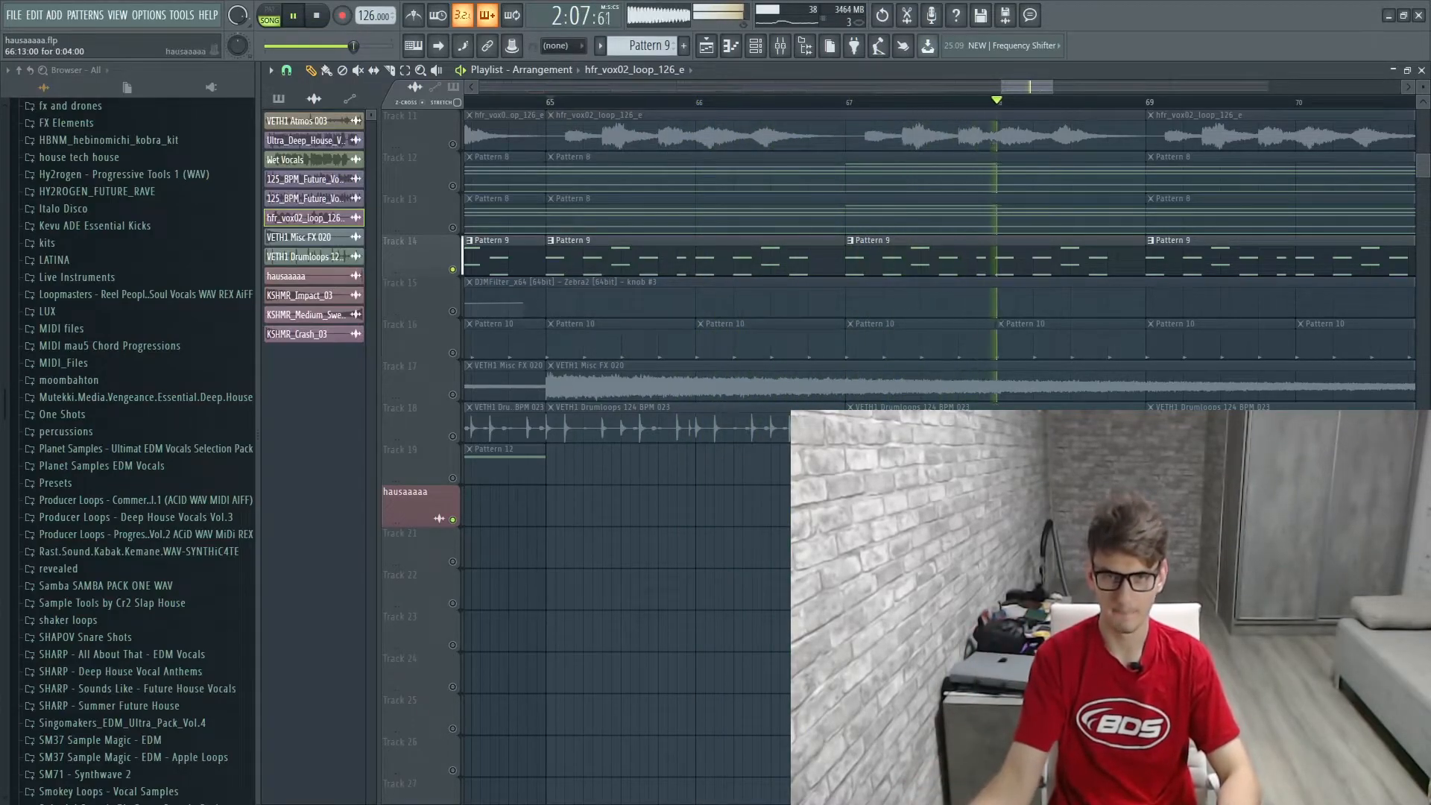
Step: Stop playback and view the hausaaaaa clip's reversed sample and its settings
double_click(827, 506)
key("space")
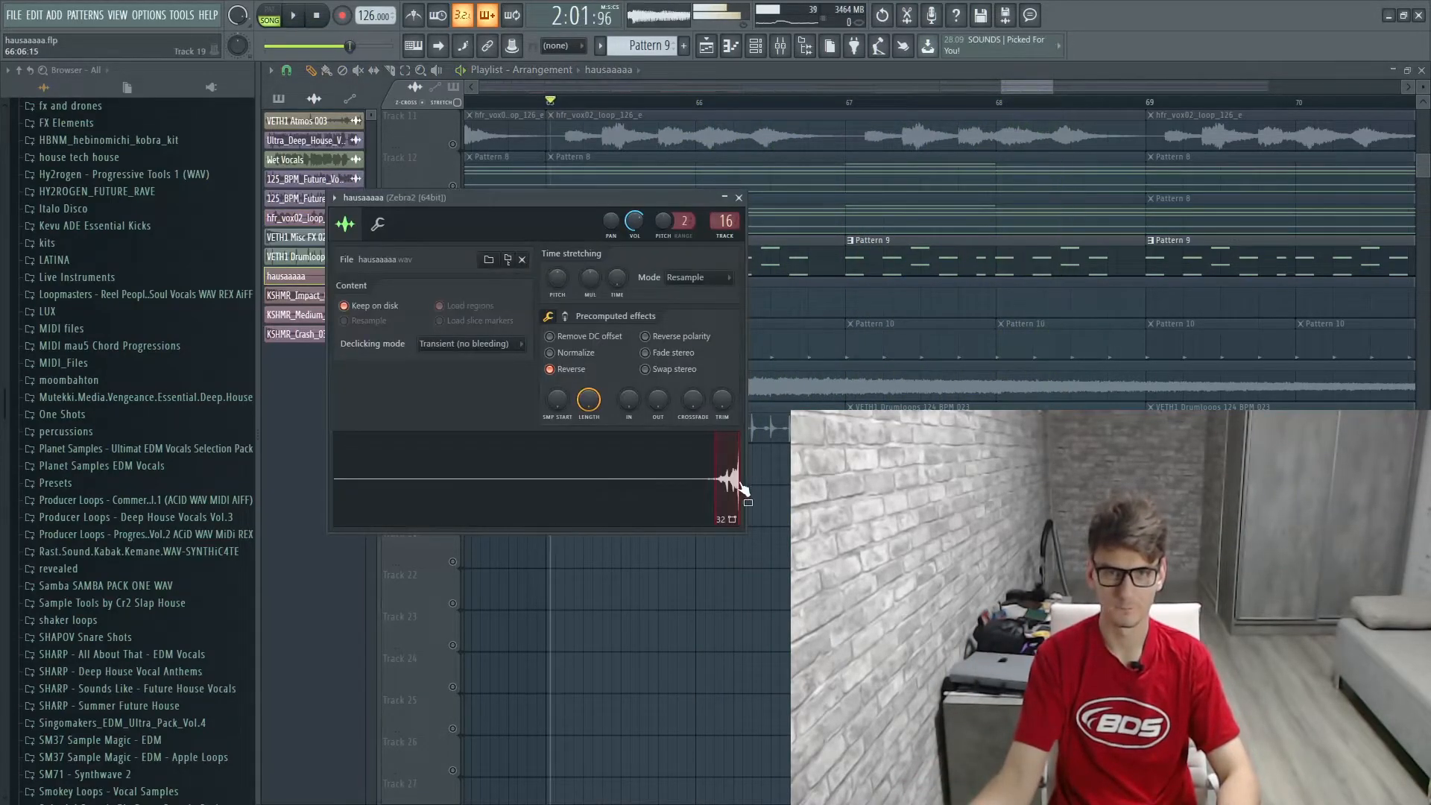
left_click(738, 199)
Step: Shorten the Pattern 9 clip at bar 65 to its opening notes and extend it back to bar 67
right_click(833, 250)
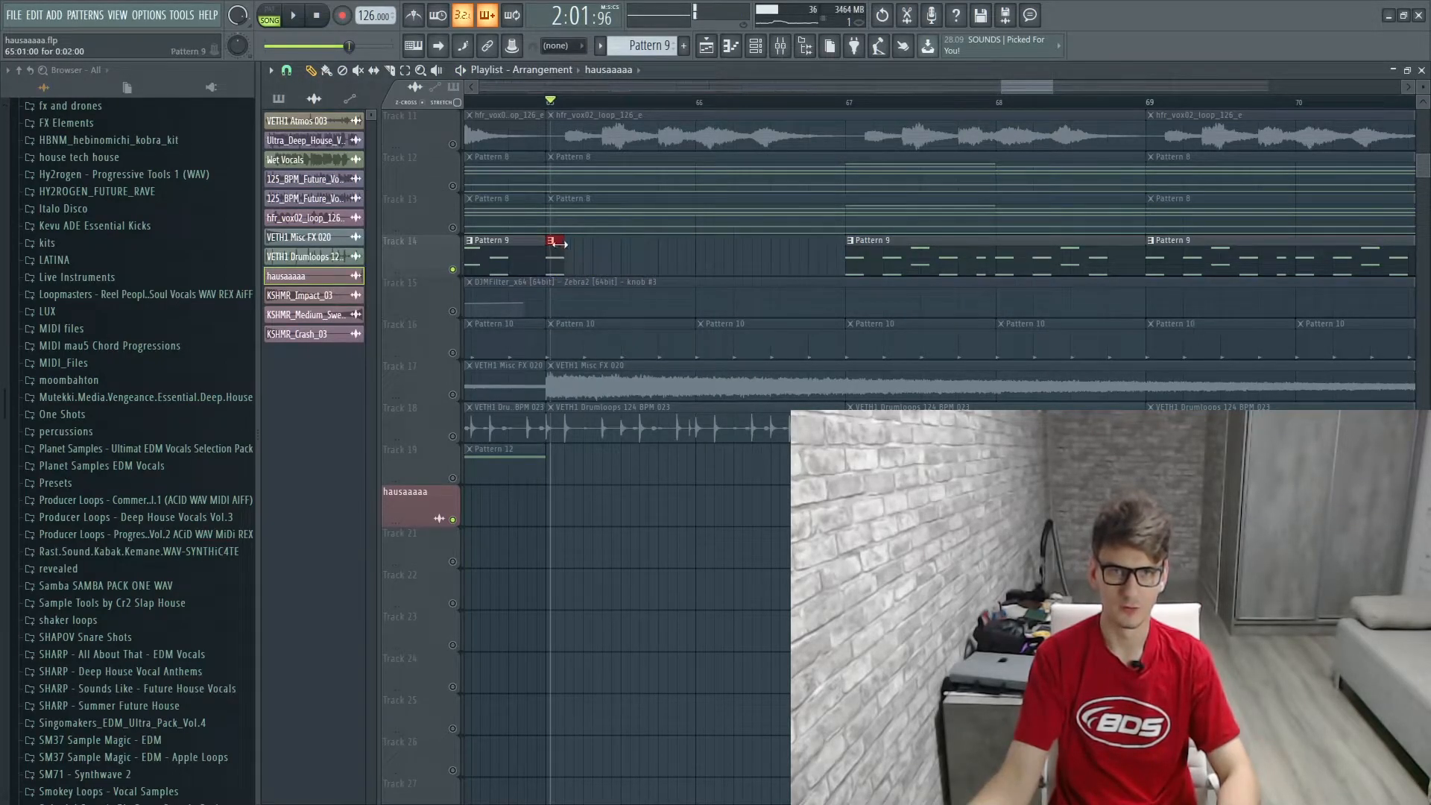
left_click_drag(560, 243, 803, 262)
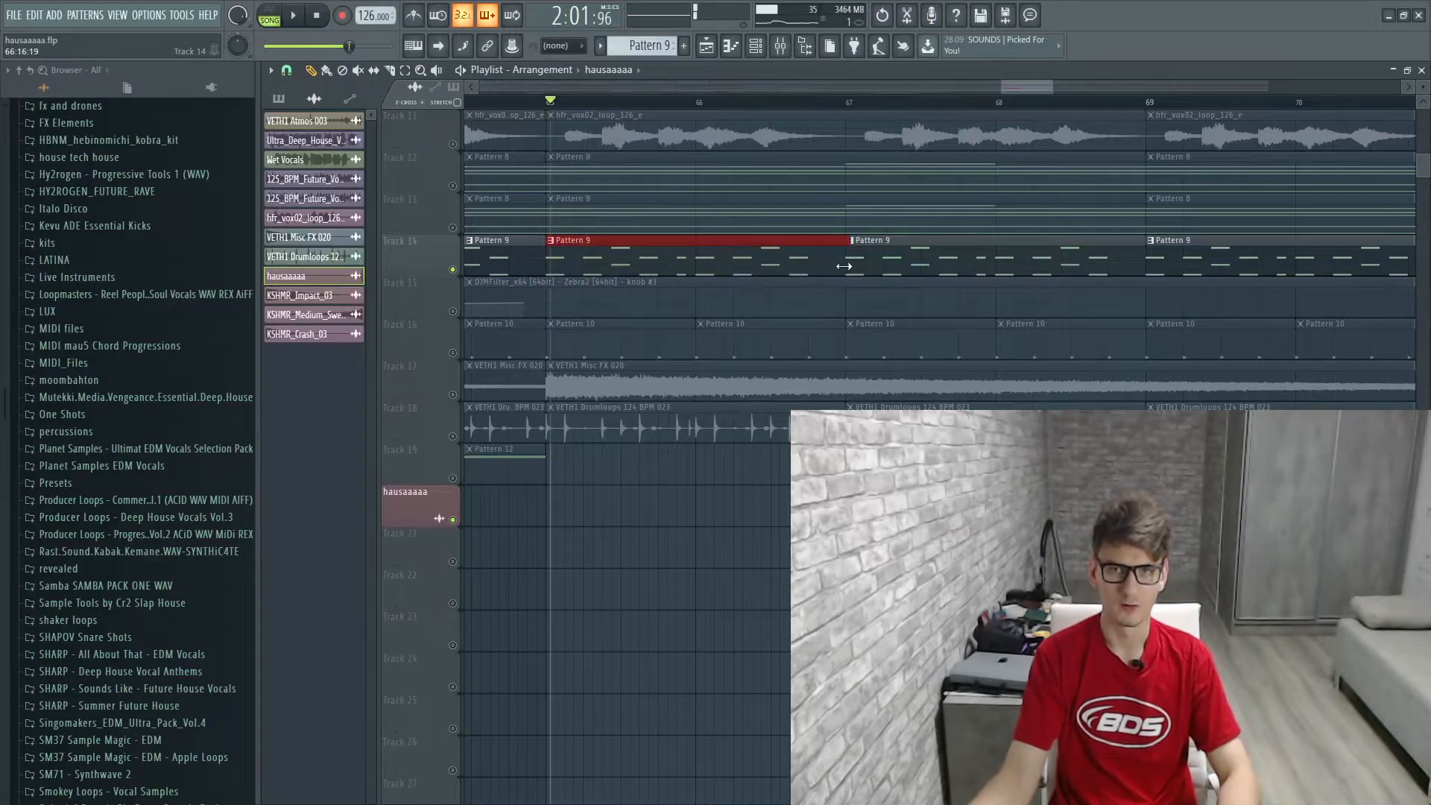
Step: Reactivate all playlist tracks and play the full arrangement from bar 65
right_click(453, 270)
key("space")
scroll(790, 262, "up", 5)
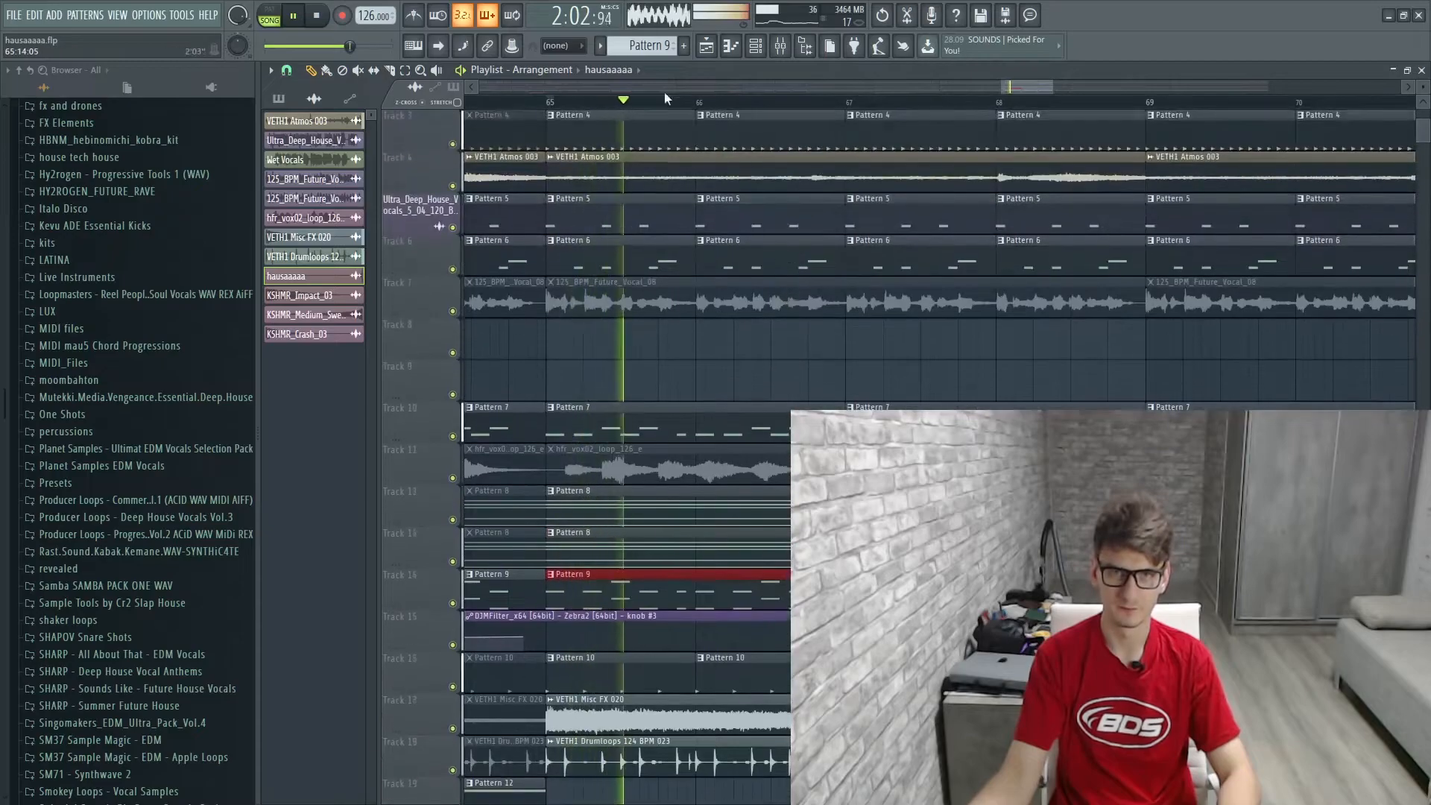
left_click_drag(1050, 85, 1267, 86)
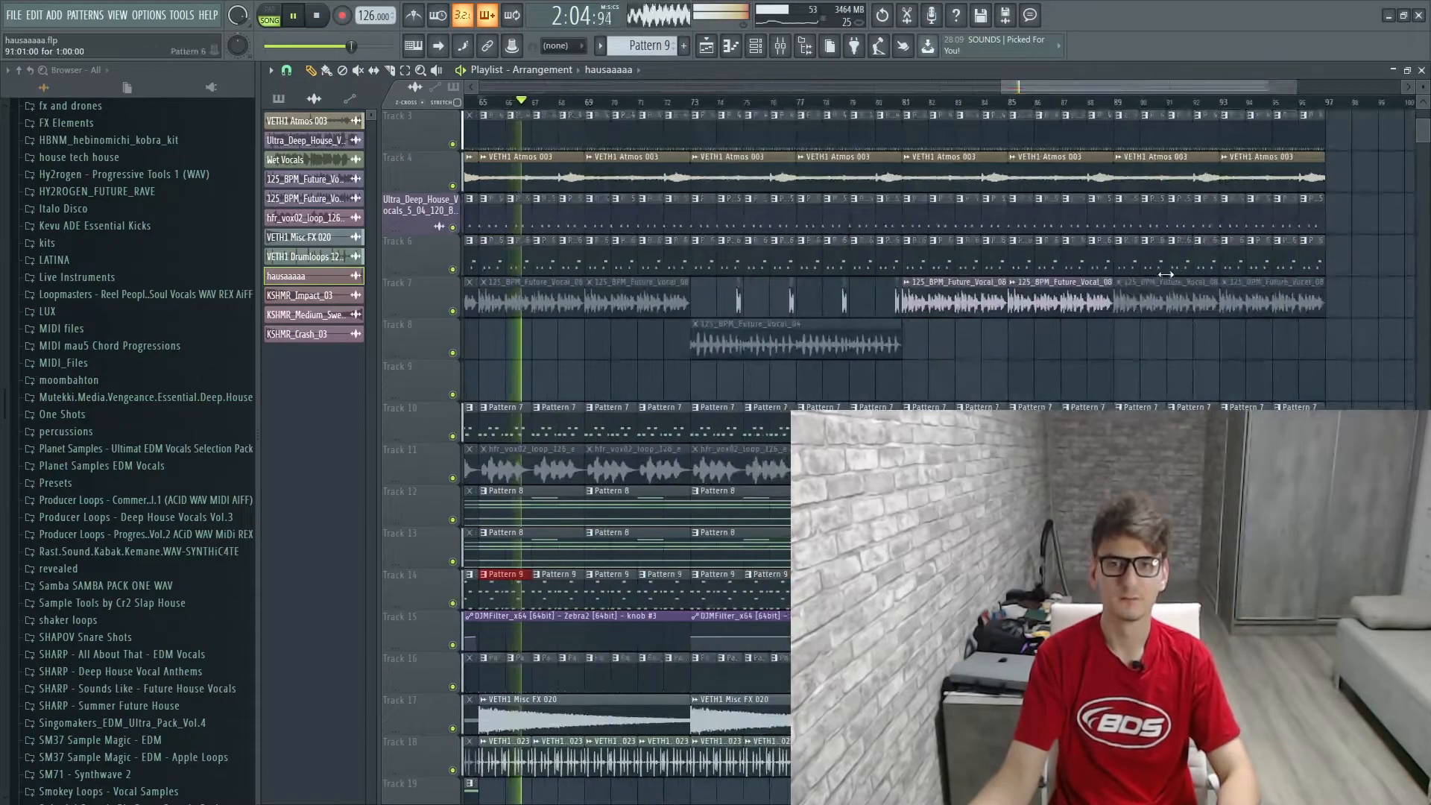
Step: Open Pattern 5 from the playlist and view its Diva #3 notes in the piano roll
scroll(840, 319, "down", 2)
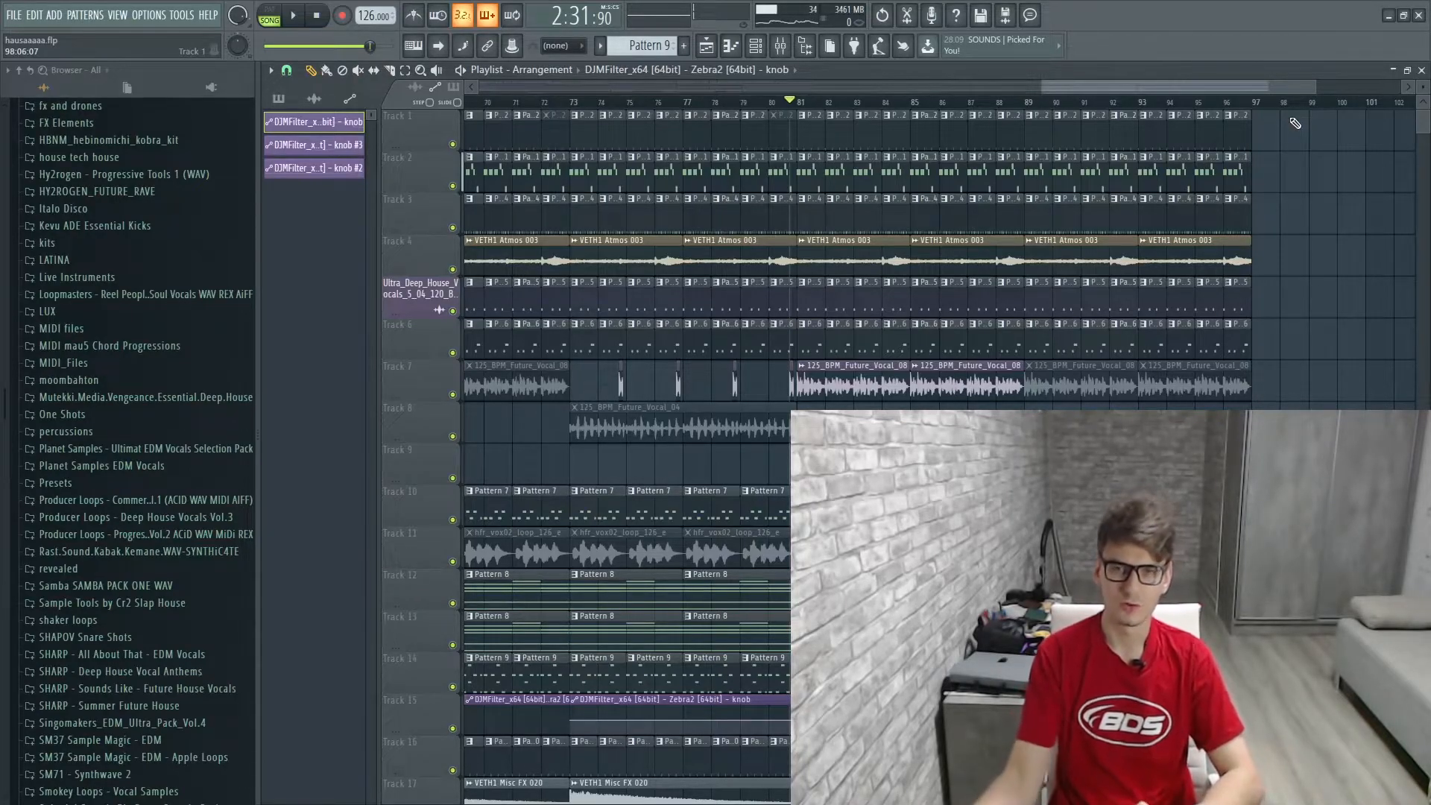
double_click(821, 306)
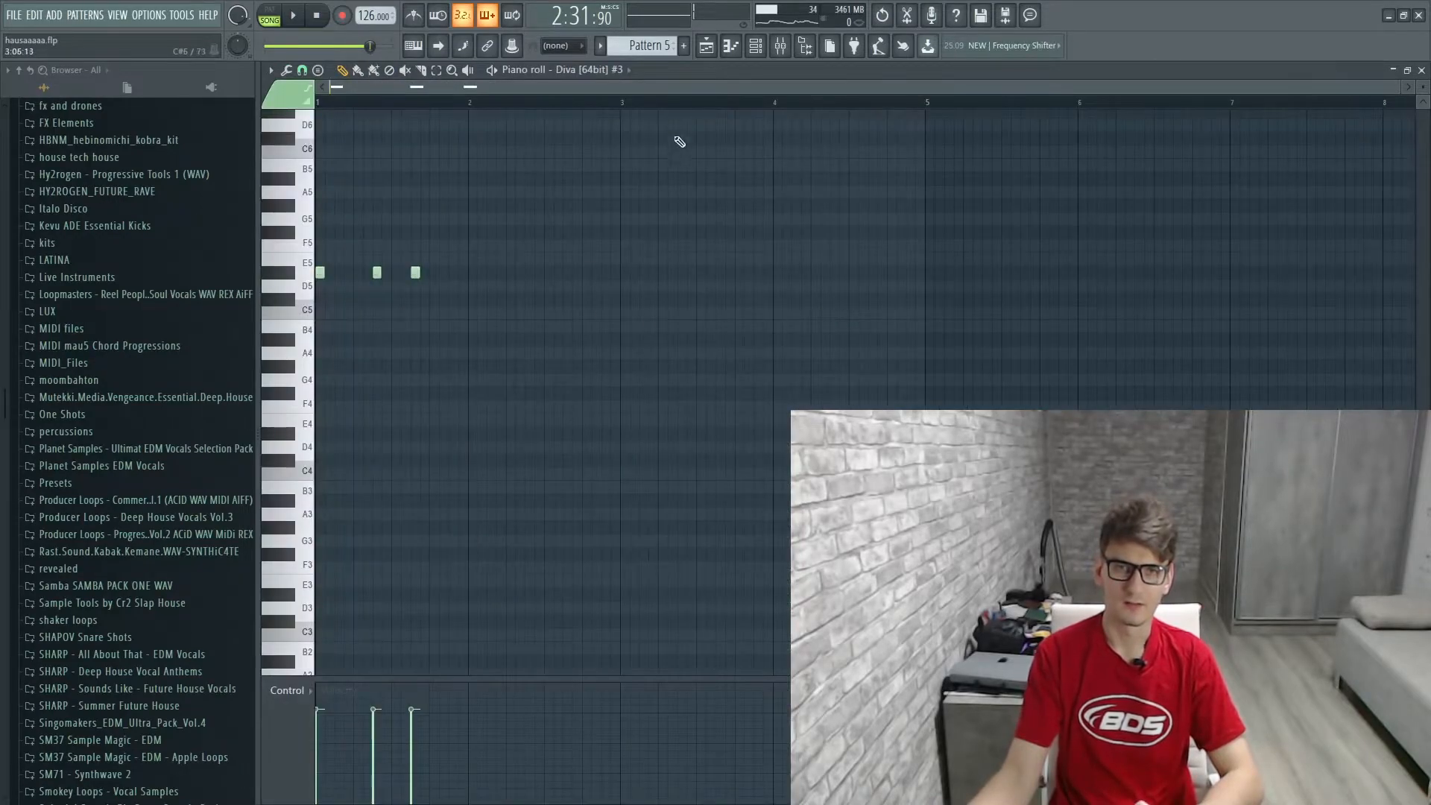
Step: Audition Pattern 5 on its own in pattern mode, return to the playlist and stop playback
key("F6")
left_click(500, 379)
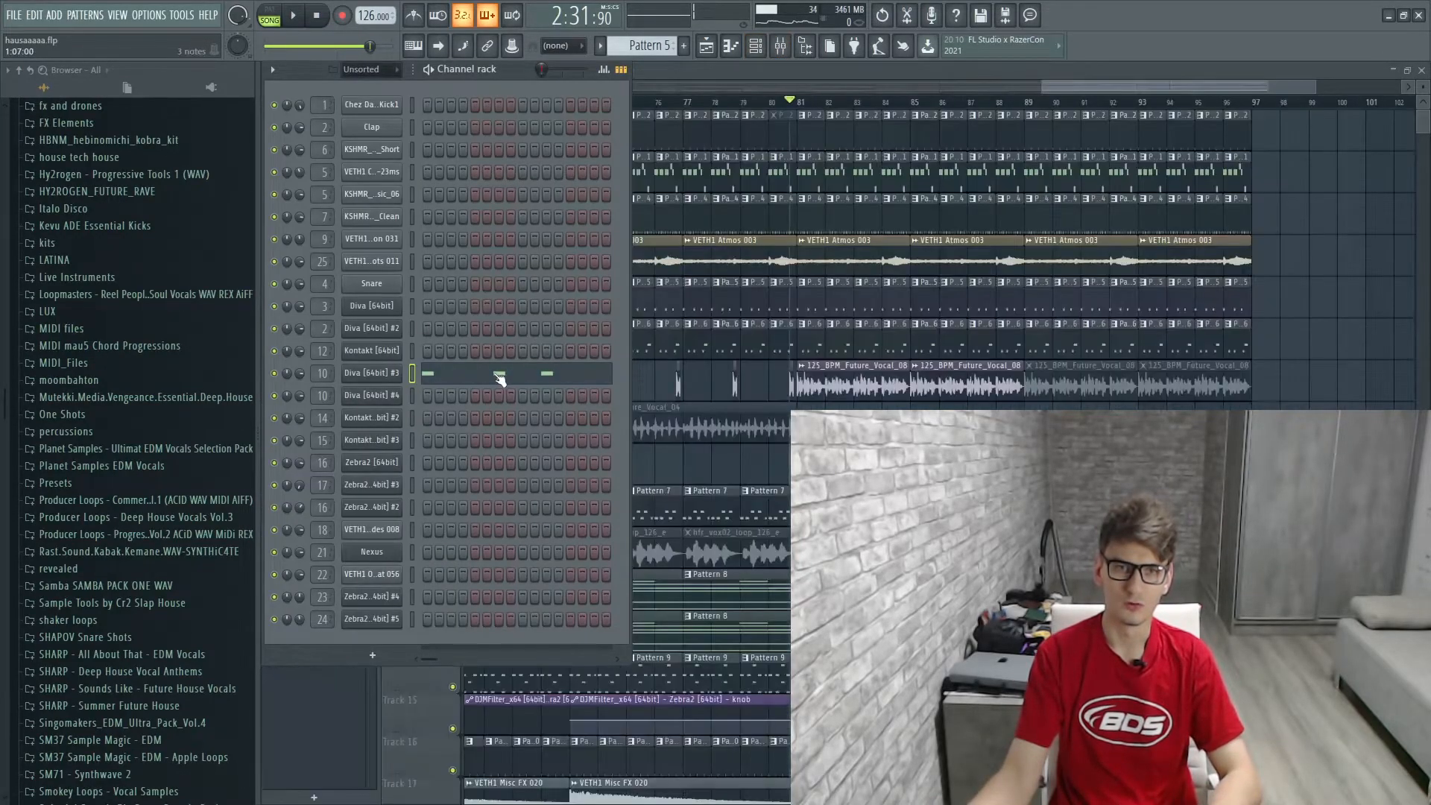
left_click(276, 11)
left_click(298, 19)
key("F5")
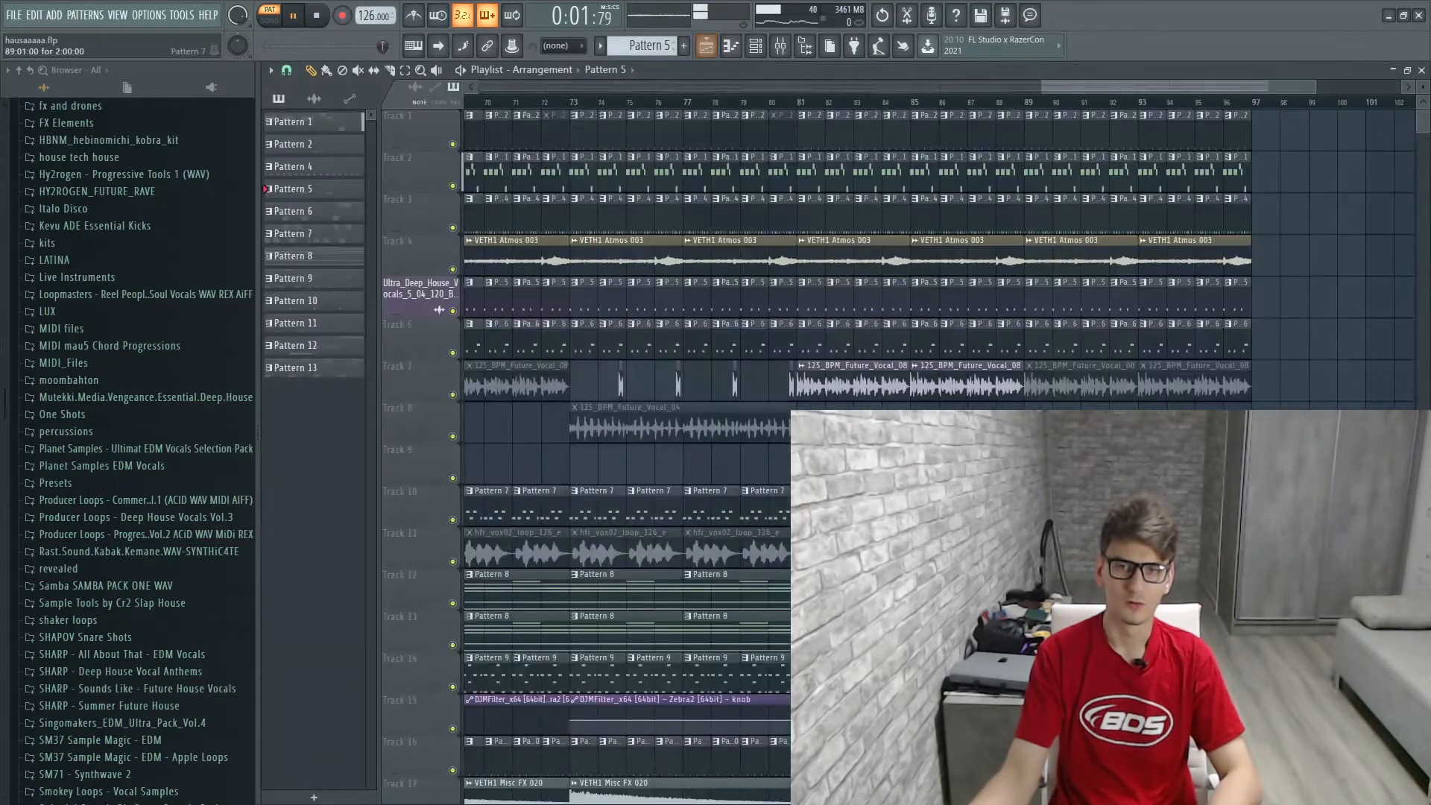
left_click(293, 15)
Step: Mute playlist track 13, view Pattern 8's Kontakt #2 notes in the piano roll and return to the playlist
scroll(455, 603, "down", 1)
left_click(453, 603)
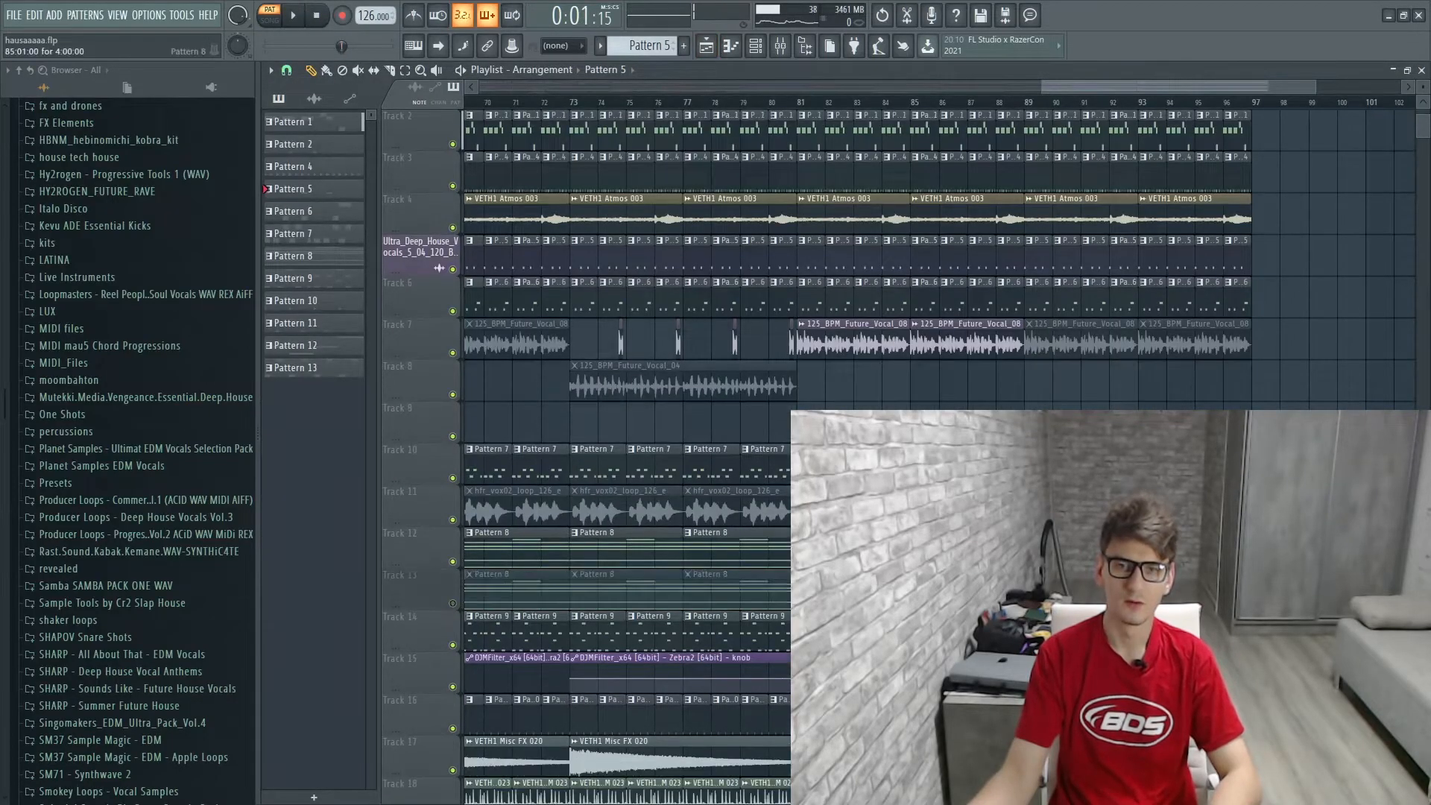
double_click(608, 537)
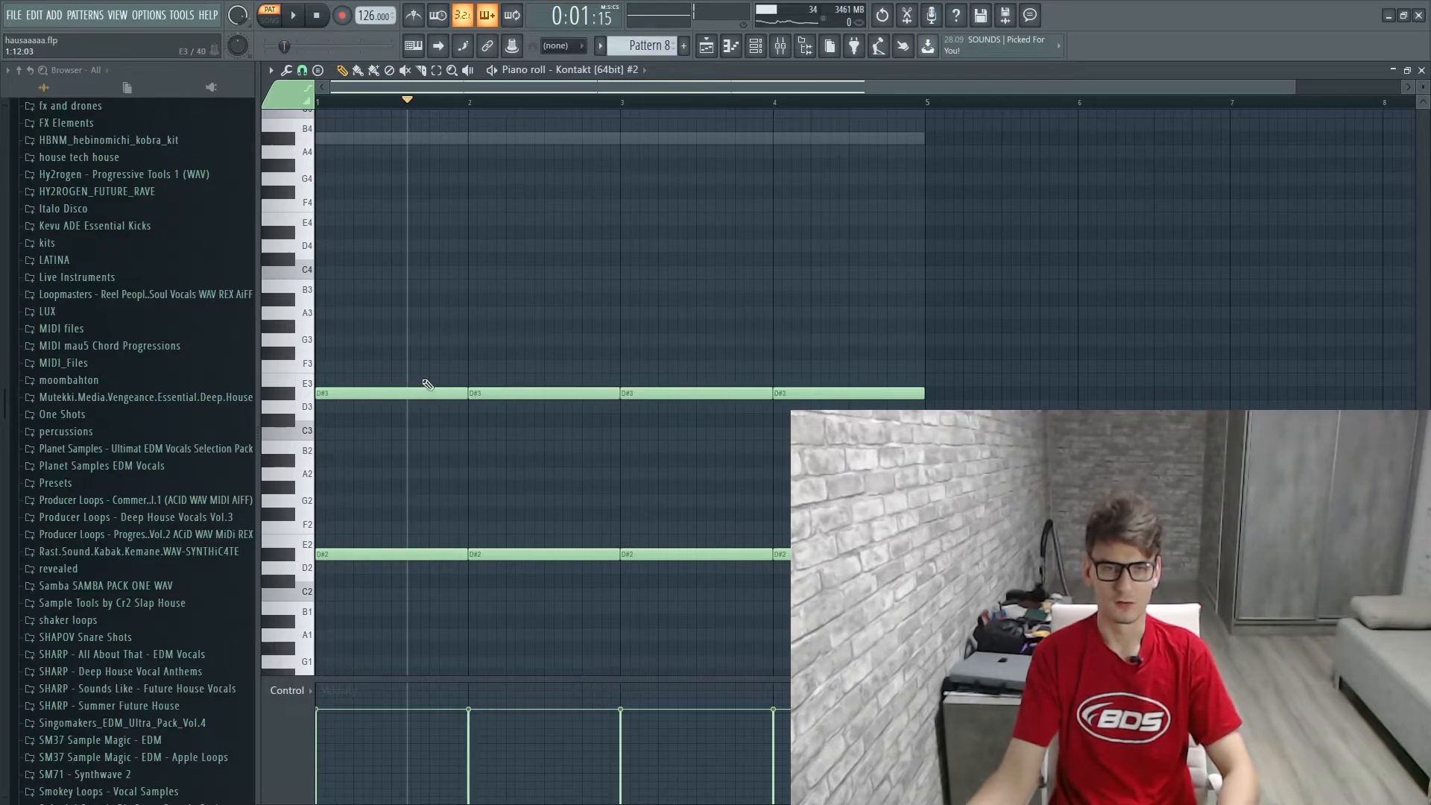
left_click(717, 49)
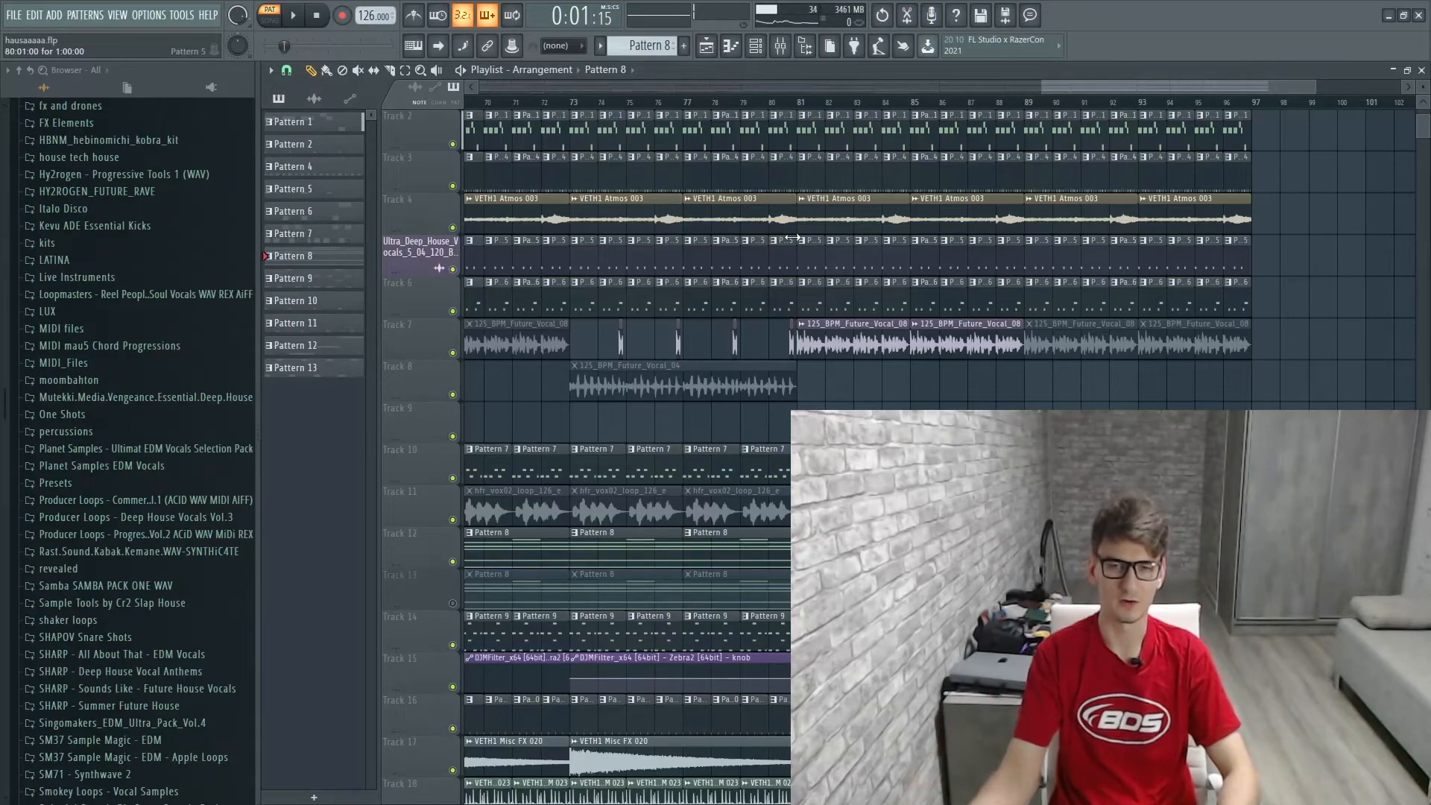
scroll(896, 322, "down", 1)
scroll(896, 322, "down", 3)
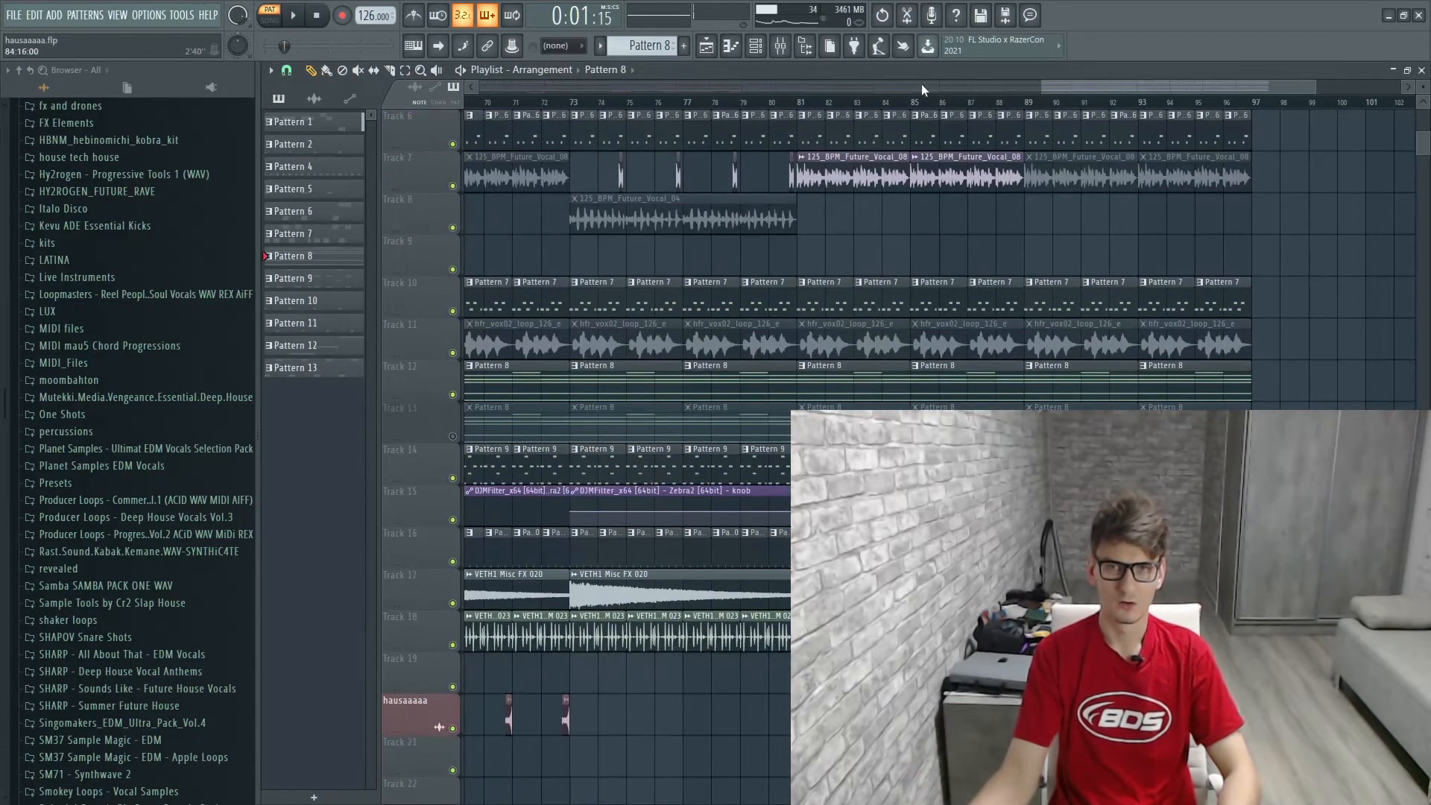
scroll(1037, 88, "left", 3)
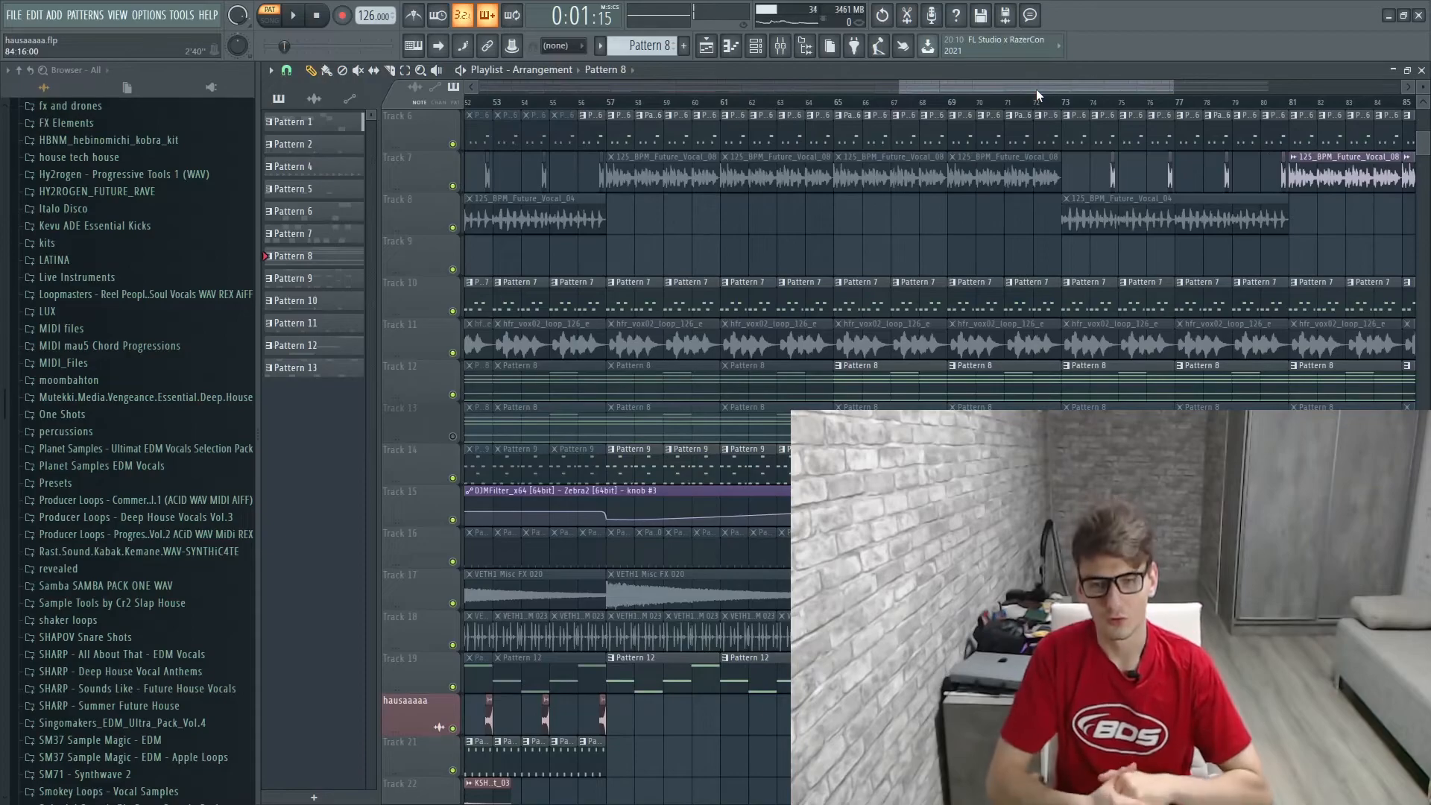